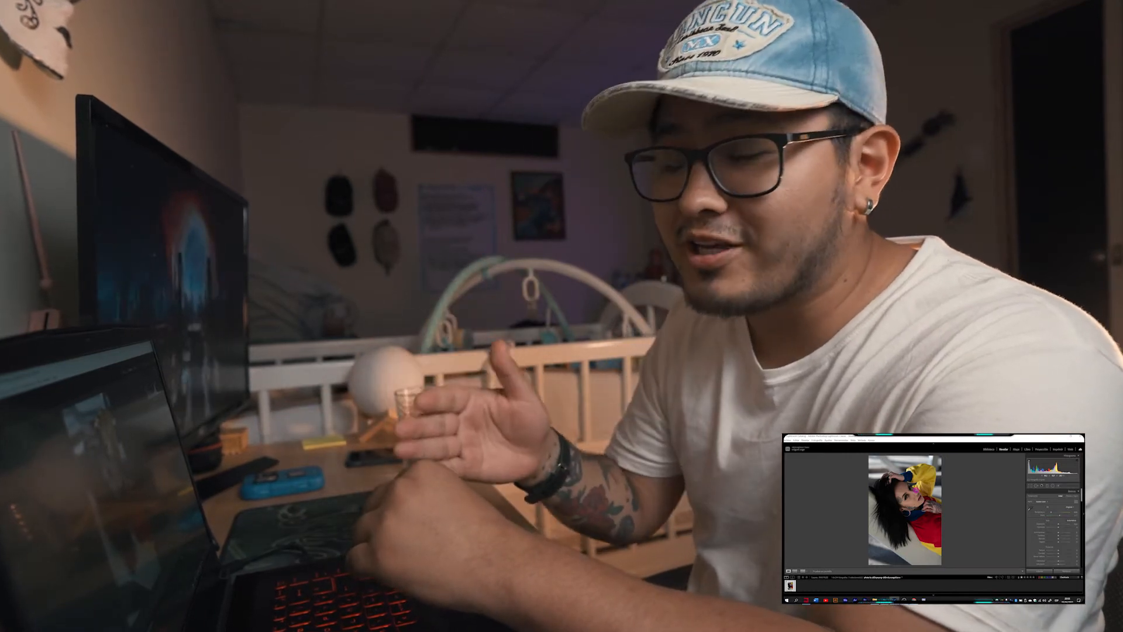
{"action": "left_click", "coordinate": [922, 517]}
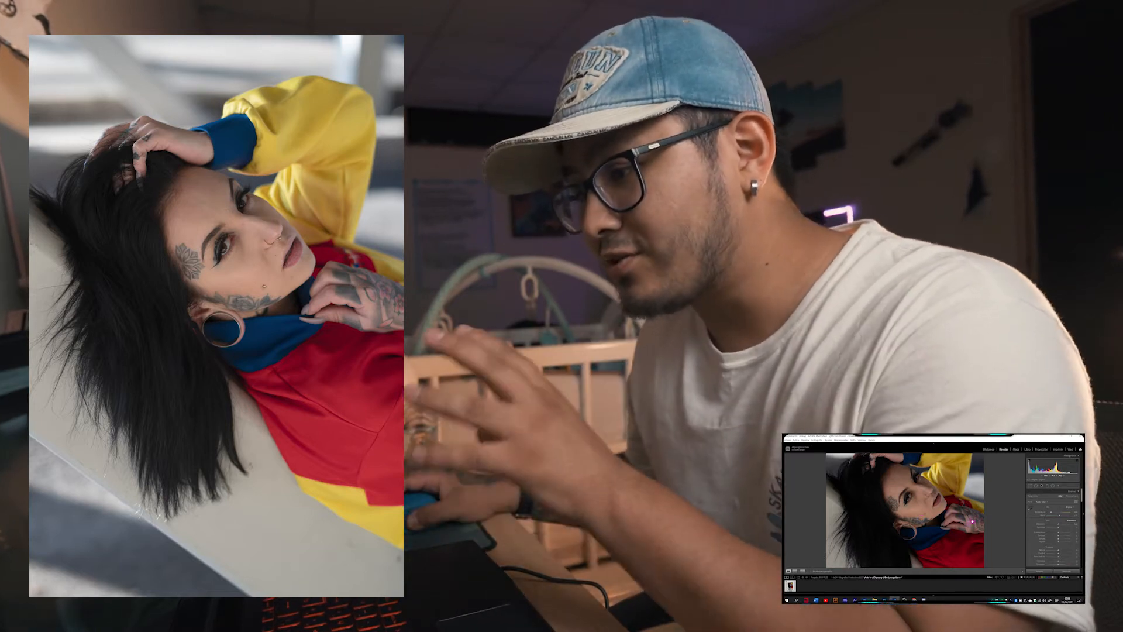
{"action": "left_click", "coordinate": [961, 520]}
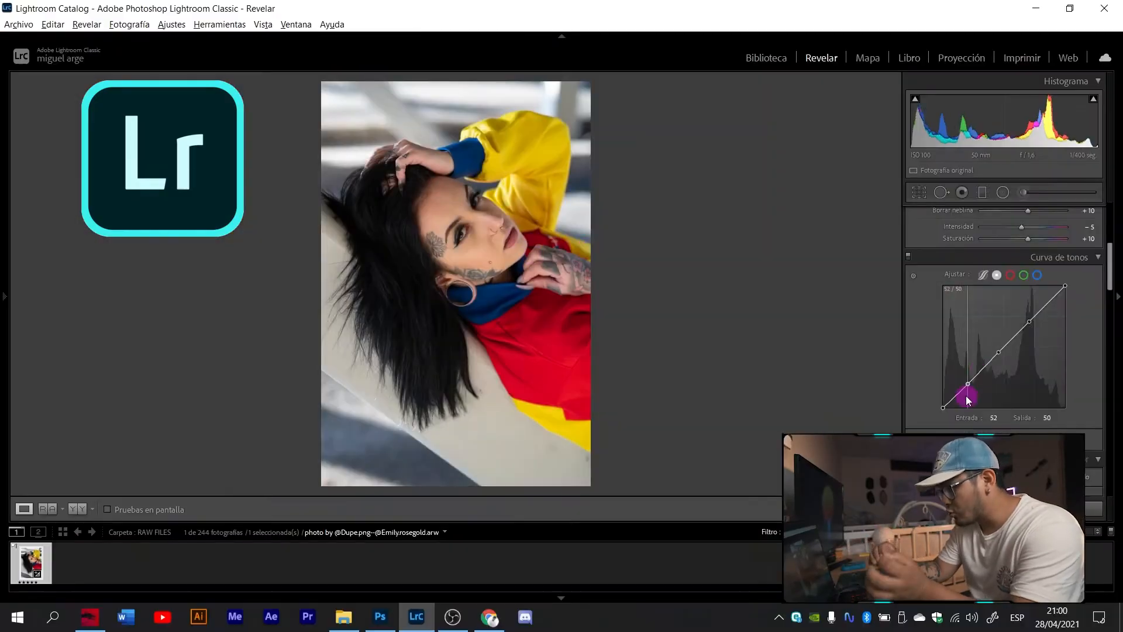
{"action": "left_click_drag", "start_coordinate": [967, 394], "coordinate": [965, 388]}
{"action": "left_click", "coordinate": [993, 357]}
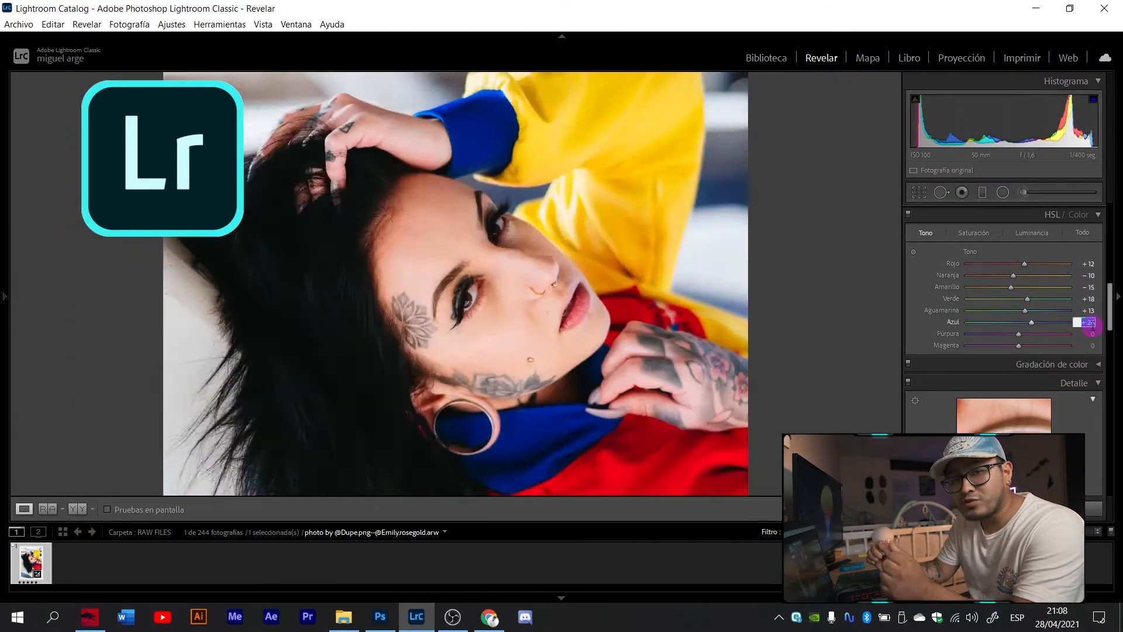
{"action": "left_click_drag", "start_coordinate": [1077, 322], "coordinate": [1025, 318]}
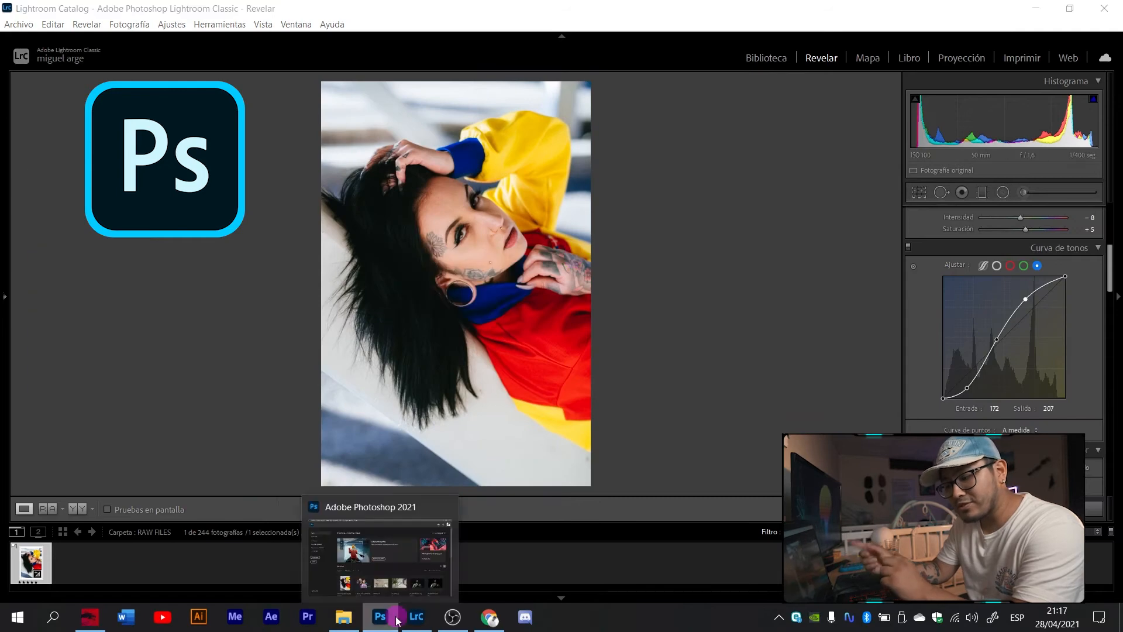
{"action": "left_click", "coordinate": [380, 617]}
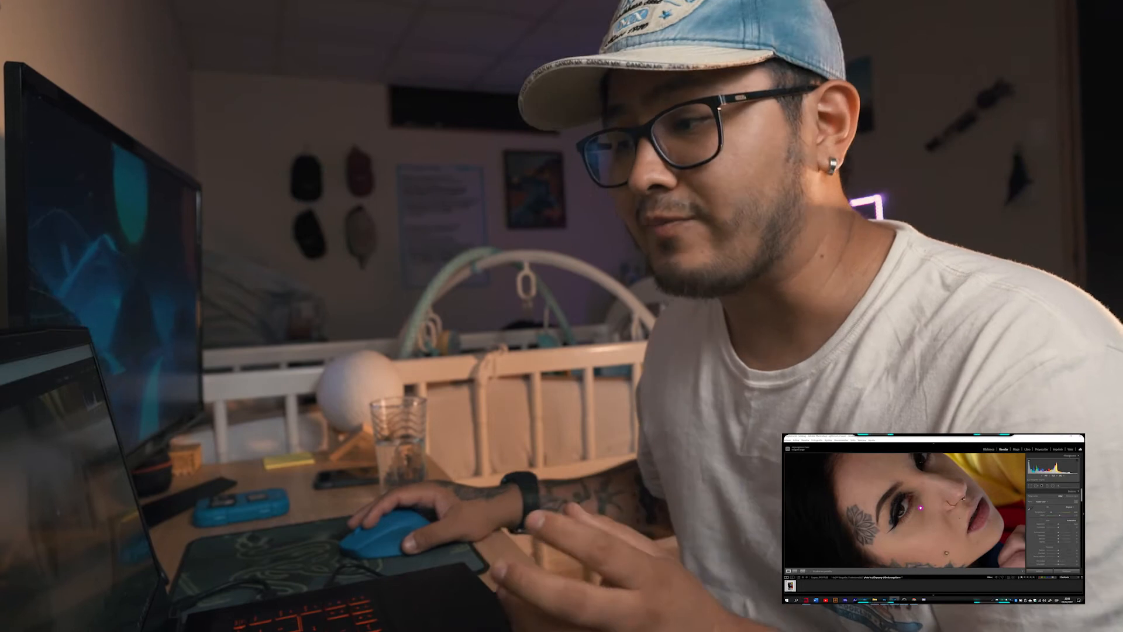
{"action": "left_click", "coordinate": [920, 508]}
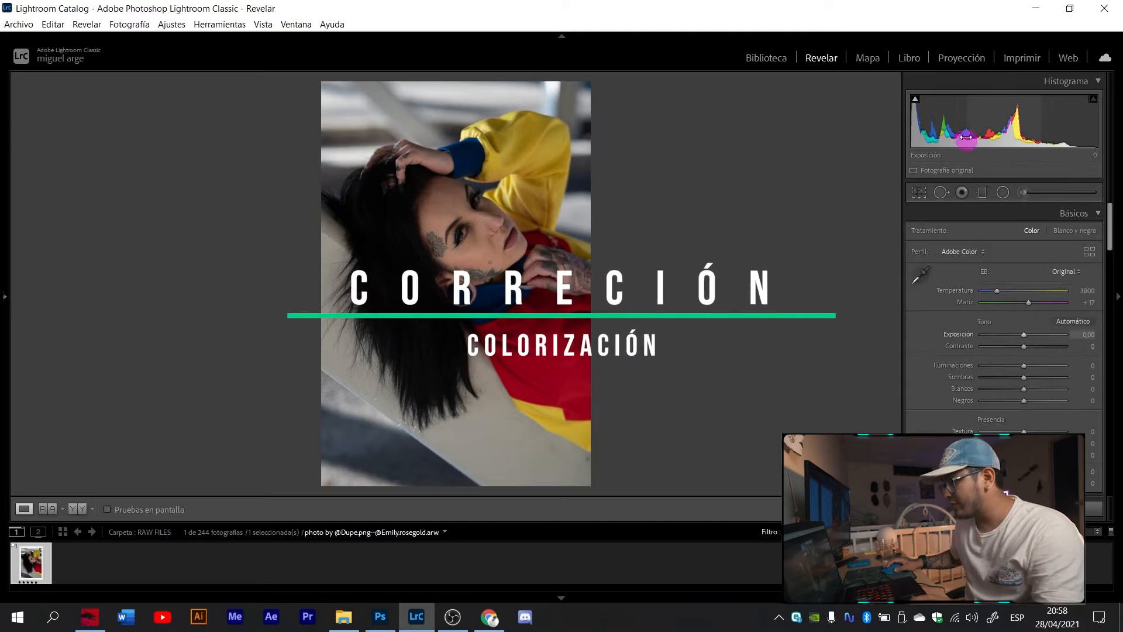
Raise the portrait's shadows to +18 and set its exposure to +0.90.
{"action": "left_click_drag", "start_coordinate": [1023, 335], "coordinate": [1032, 340]}
{"action": "key", "text": "ctrl+z"}
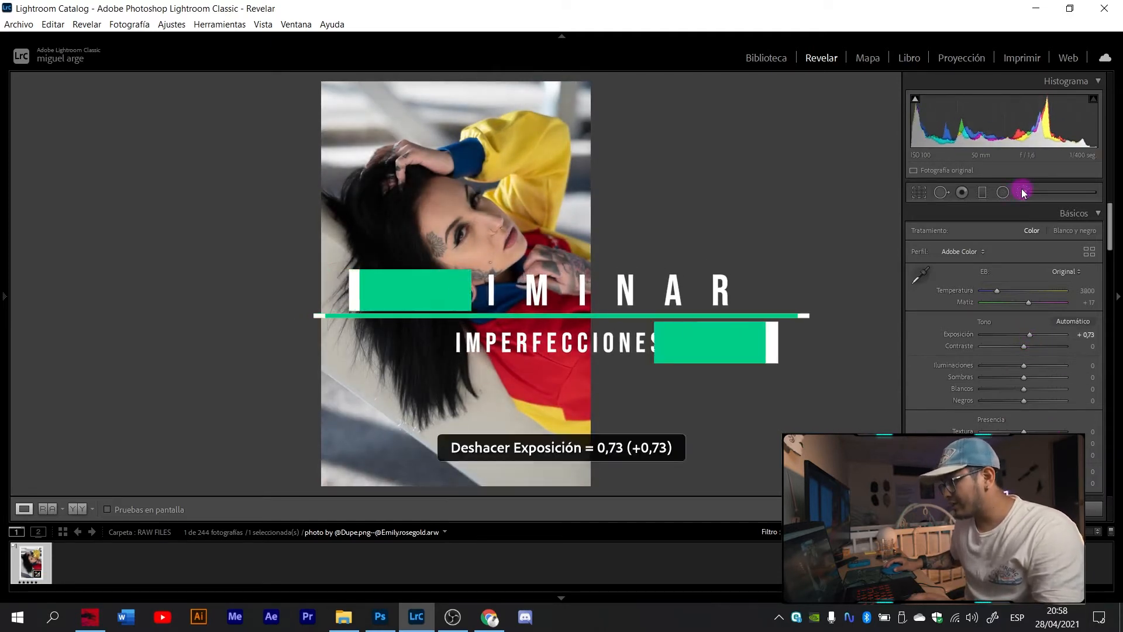
{"action": "left_click_drag", "start_coordinate": [1003, 143], "coordinate": [1060, 138]}
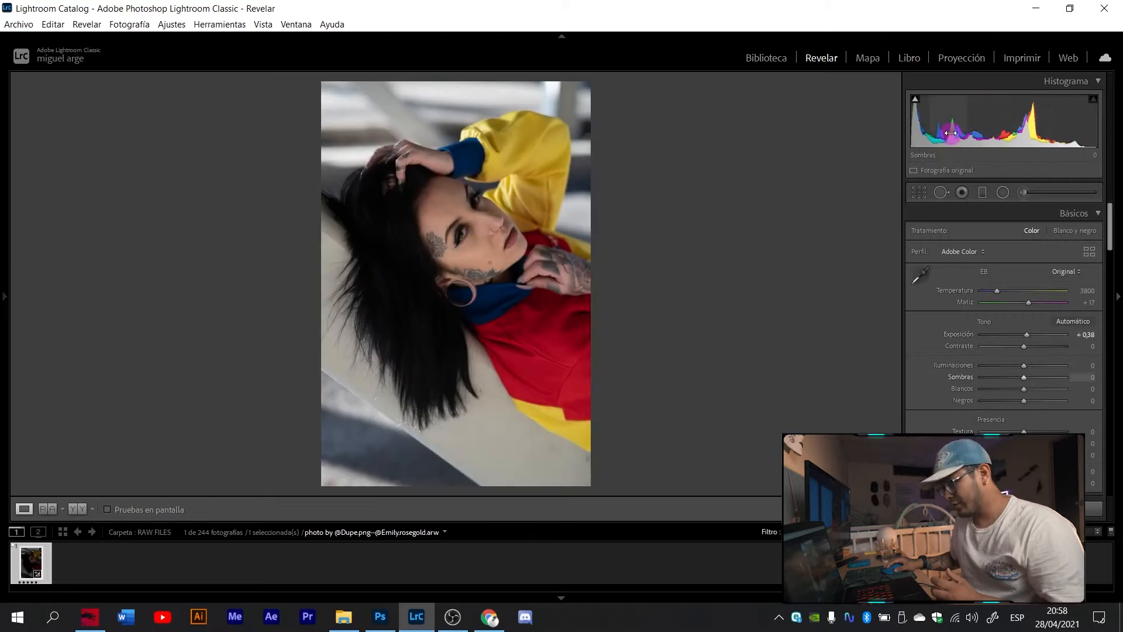
{"action": "left_click_drag", "start_coordinate": [974, 130], "coordinate": [995, 128]}
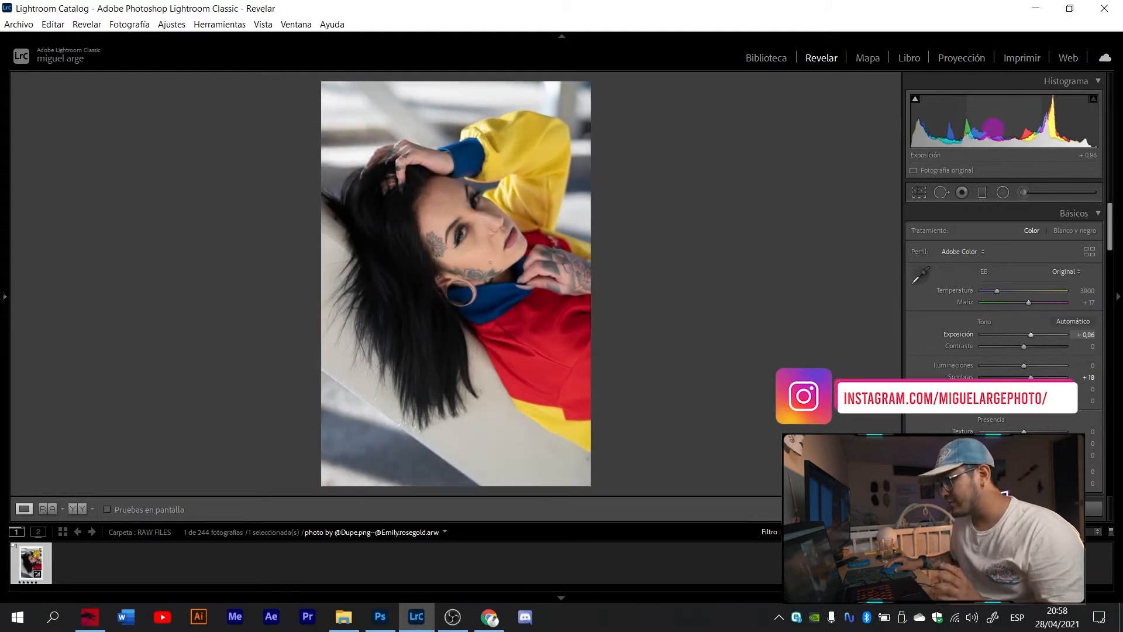
{"action": "left_click_drag", "start_coordinate": [1029, 335], "coordinate": [1034, 337]}
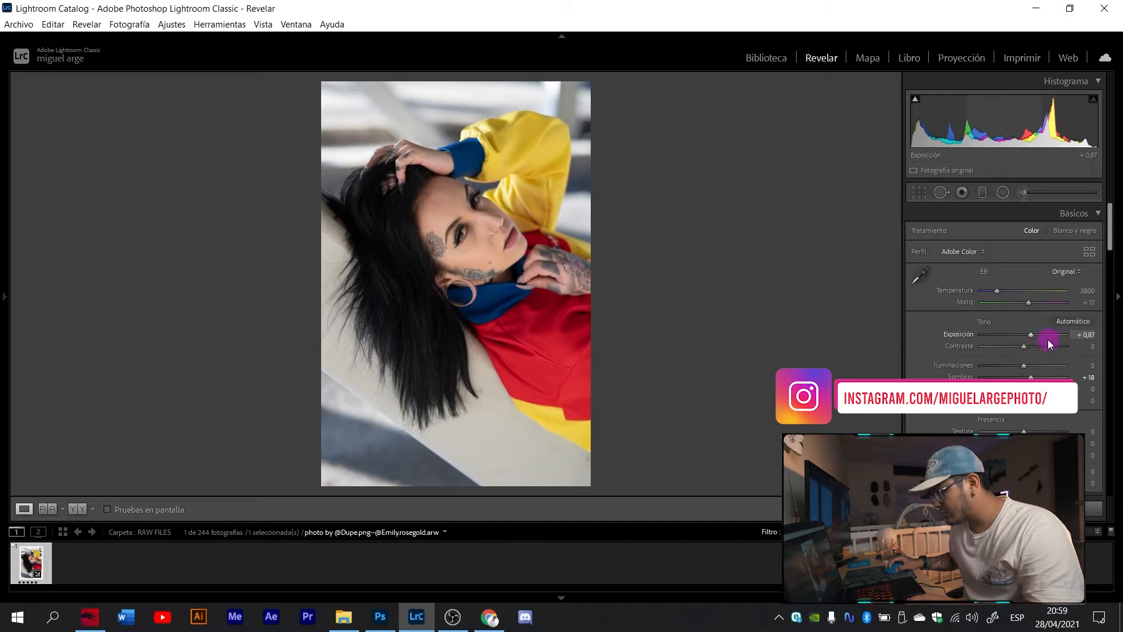
{"action": "type", "text": "0,90"}
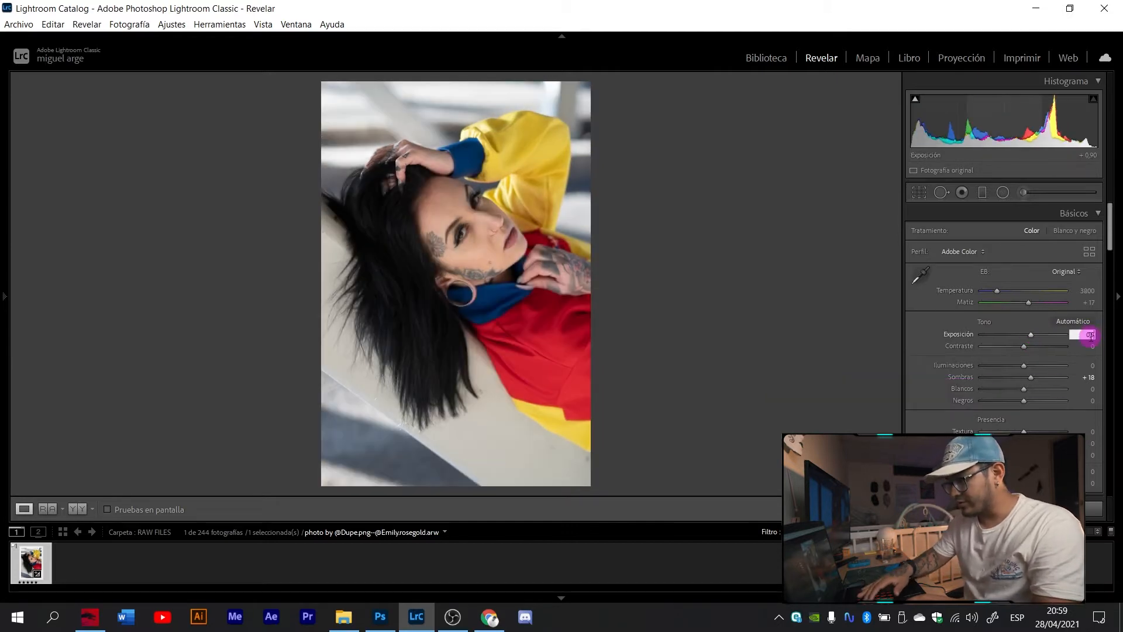
{"action": "key", "text": "Return"}
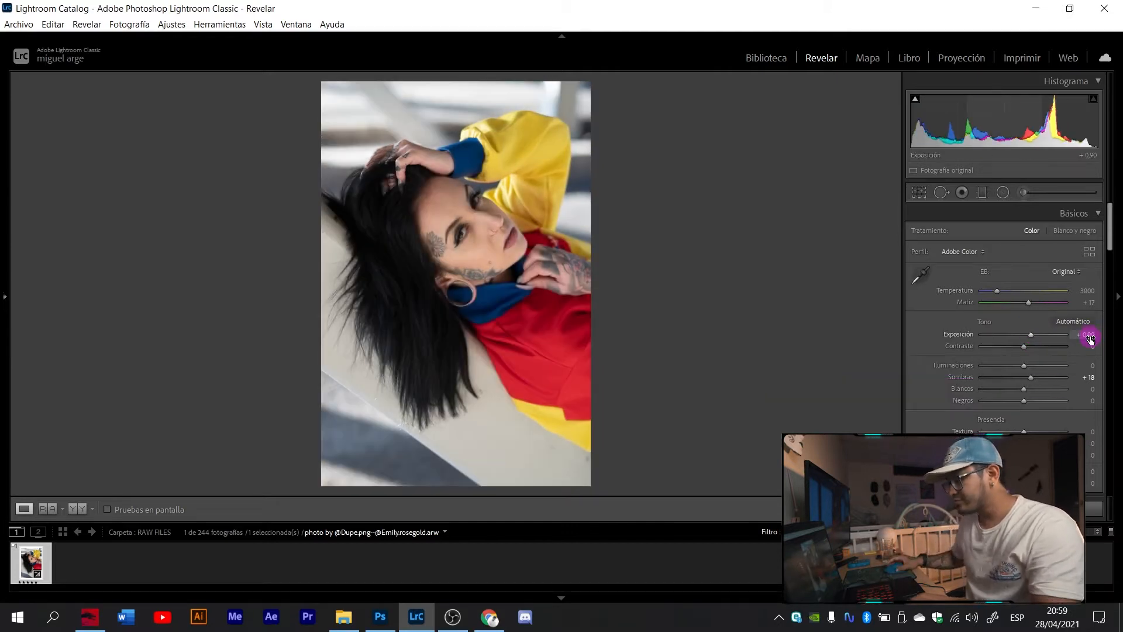
Set the highlights to -41, the whites to +34 and the blacks to +8.
{"action": "scroll", "coordinate": [948, 344], "scroll_direction": "down", "scroll_amount": 2}
{"action": "left_click_drag", "start_coordinate": [1020, 287], "coordinate": [1031, 321]}
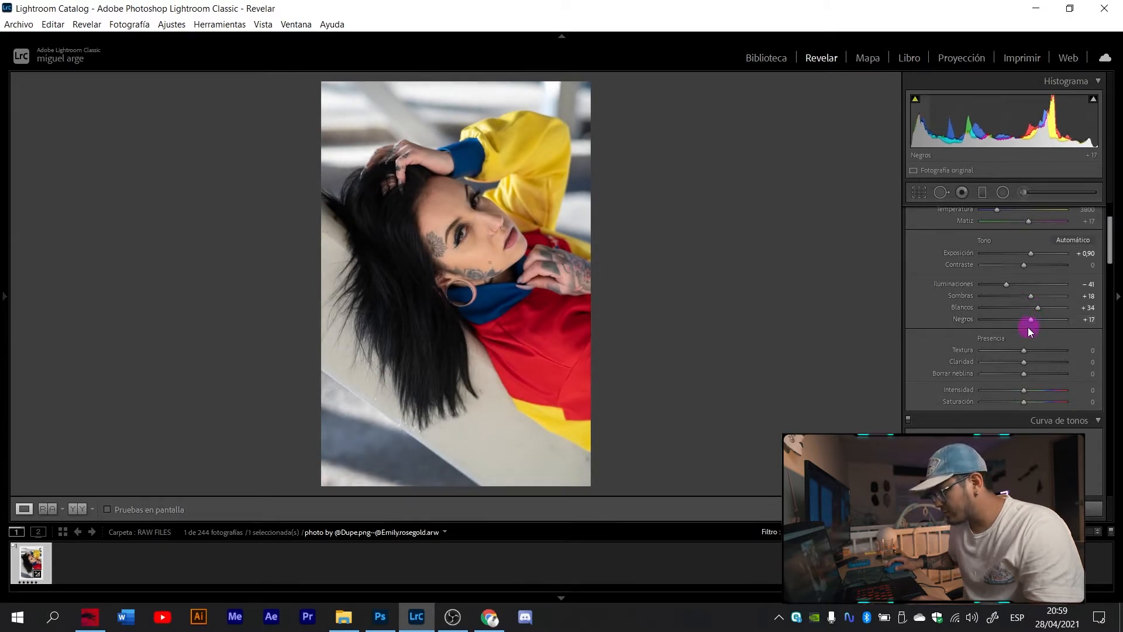
{"action": "type", "text": "8"}
{"action": "key", "text": "Return"}
Set the portrait's texture to +5 while checking the face up close.
{"action": "scroll", "coordinate": [954, 348], "scroll_direction": "down", "scroll_amount": 3}
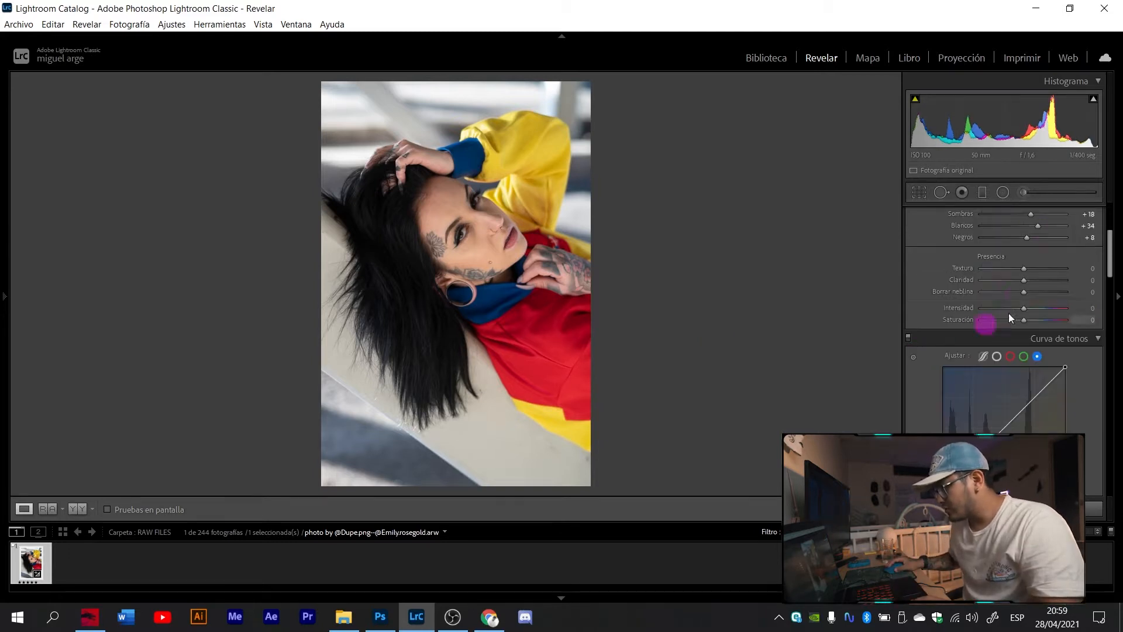
{"action": "left_click_drag", "start_coordinate": [624, 274], "coordinate": [924, 289]}
{"action": "left_click_drag", "start_coordinate": [1028, 271], "coordinate": [1027, 269]}
{"action": "left_click", "coordinate": [1091, 268]}
{"action": "type", "text": "5"}
{"action": "key", "text": "Return"}
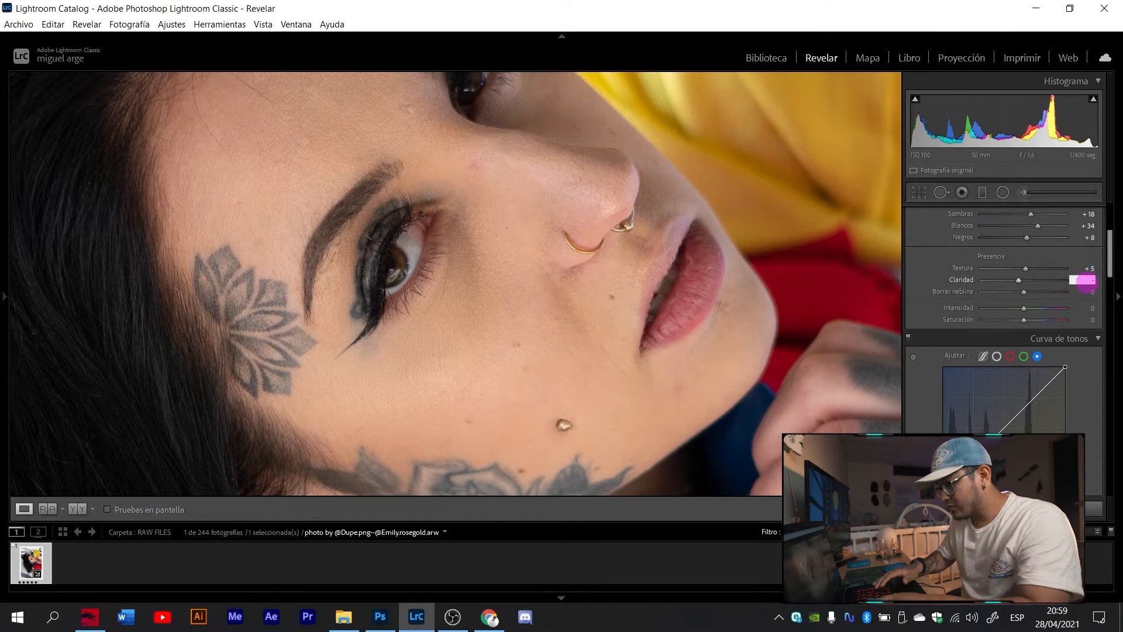
Set the clarity to -5 and the dehaze amount to +10.
{"action": "key", "text": "Return"}
{"action": "left_click", "coordinate": [671, 331]}
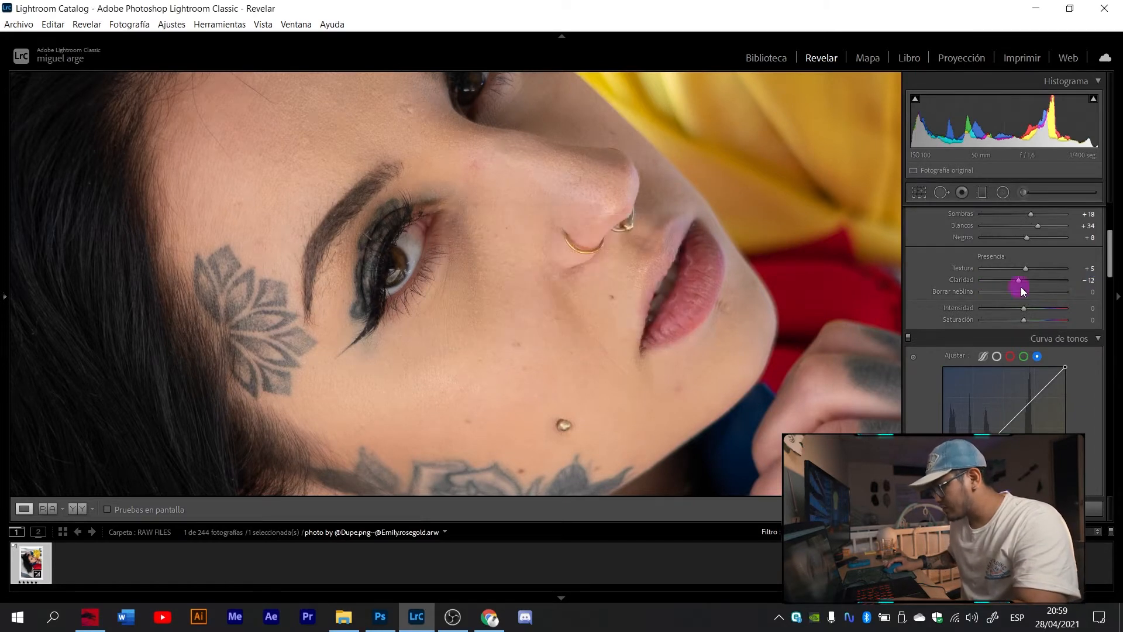
{"action": "key", "text": "Return"}
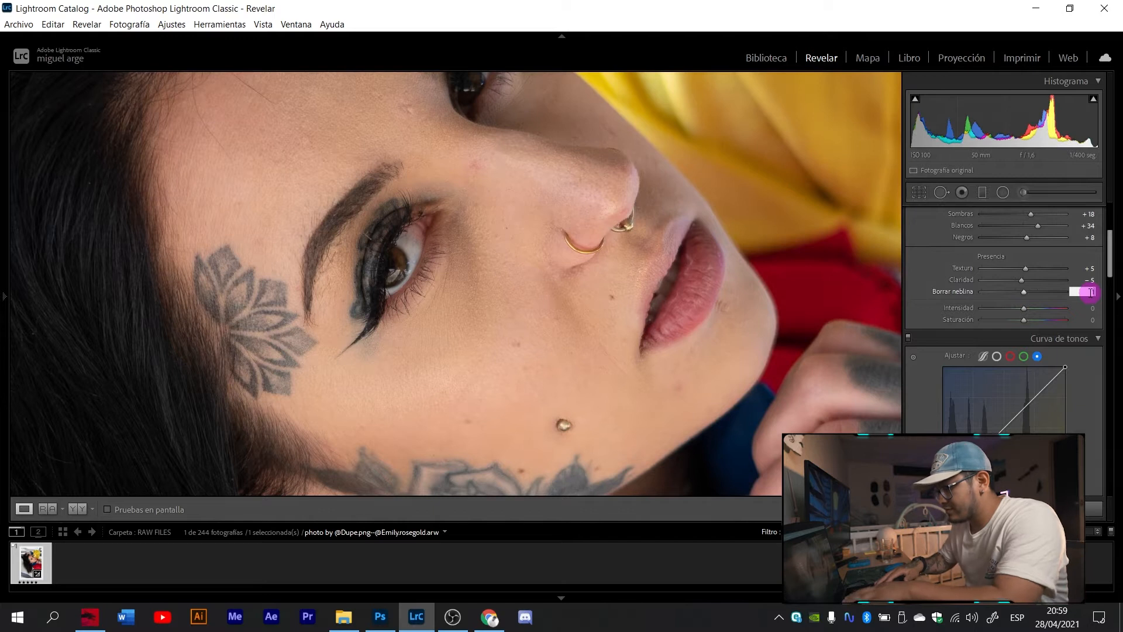
{"action": "key", "text": "Return"}
Lower the vibrance to -5 and raise the saturation to +10.
{"action": "mouse_move", "coordinate": [1028, 310]}
{"action": "left_mouse_down"}
{"action": "mouse_move", "coordinate": [1010, 306]}
{"action": "mouse_move", "coordinate": [1020, 310]}
{"action": "left_mouse_up"}
{"action": "left_click", "coordinate": [651, 243]}
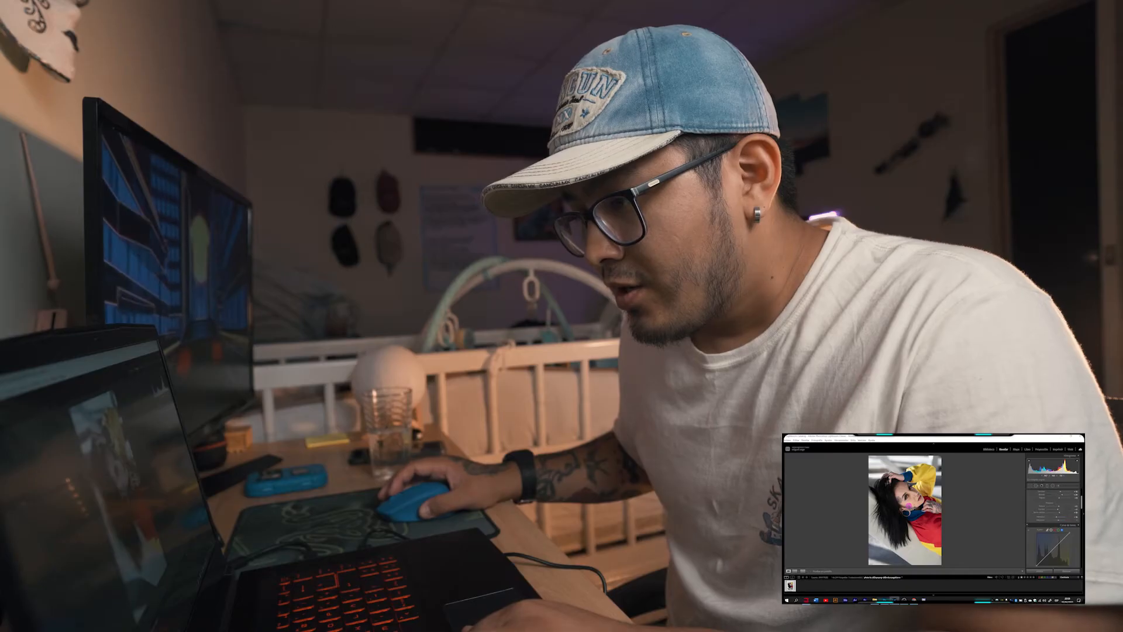
{"action": "left_click", "coordinate": [910, 505]}
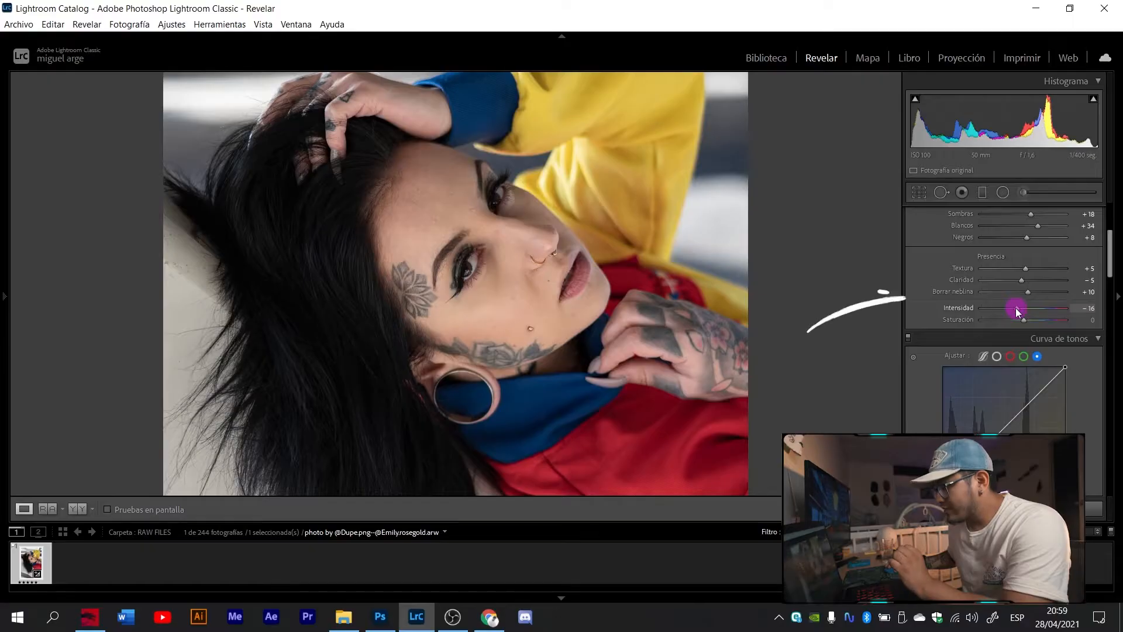
{"action": "mouse_move", "coordinate": [1015, 311]}
{"action": "left_mouse_down"}
{"action": "mouse_move", "coordinate": [973, 312]}
{"action": "mouse_move", "coordinate": [1090, 314]}
{"action": "mouse_move", "coordinate": [955, 321]}
{"action": "mouse_move", "coordinate": [1063, 319]}
{"action": "mouse_move", "coordinate": [970, 323]}
{"action": "mouse_move", "coordinate": [1031, 325]}
{"action": "mouse_move", "coordinate": [1004, 322]}
{"action": "mouse_move", "coordinate": [1019, 322]}
{"action": "left_mouse_up"}
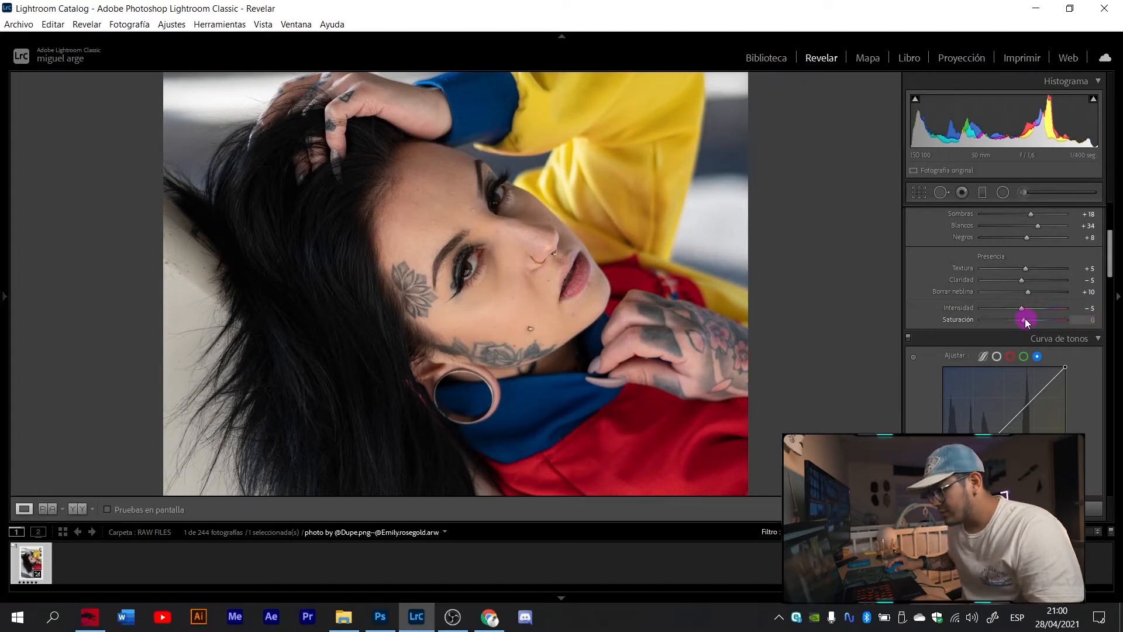
{"action": "left_click_drag", "start_coordinate": [1024, 318], "coordinate": [1030, 319]}
{"action": "left_click", "coordinate": [1085, 320]}
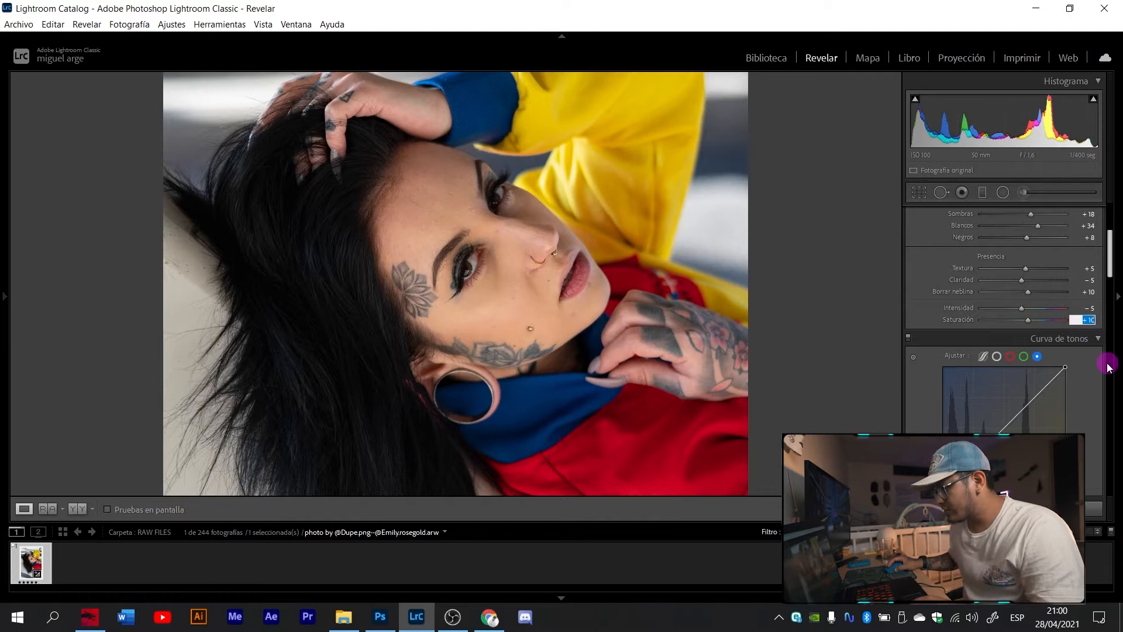
Compare the whole edited photo with its unedited version several times.
{"action": "left_click", "coordinate": [588, 250]}
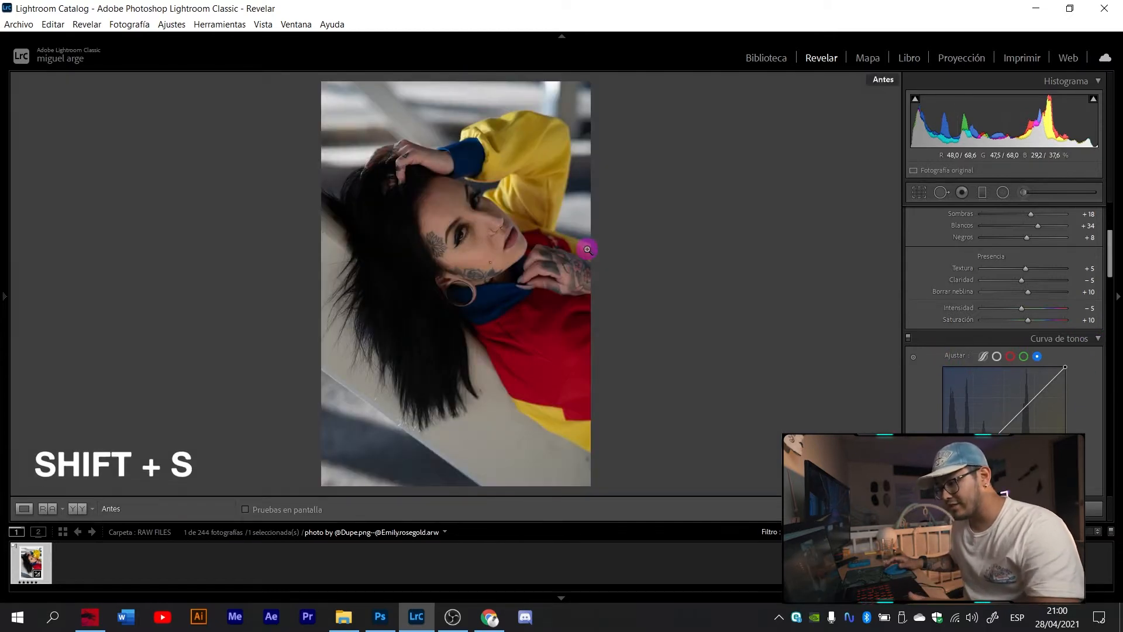
{"action": "key", "text": "shift+s"}
{"action": "key", "text": "shift+s"}
{"action": "key", "text": "shift+s"}
{"action": "key", "text": "shift+s"}
{"action": "key", "text": "shift+s"}
{"action": "key", "text": "shift+s"}
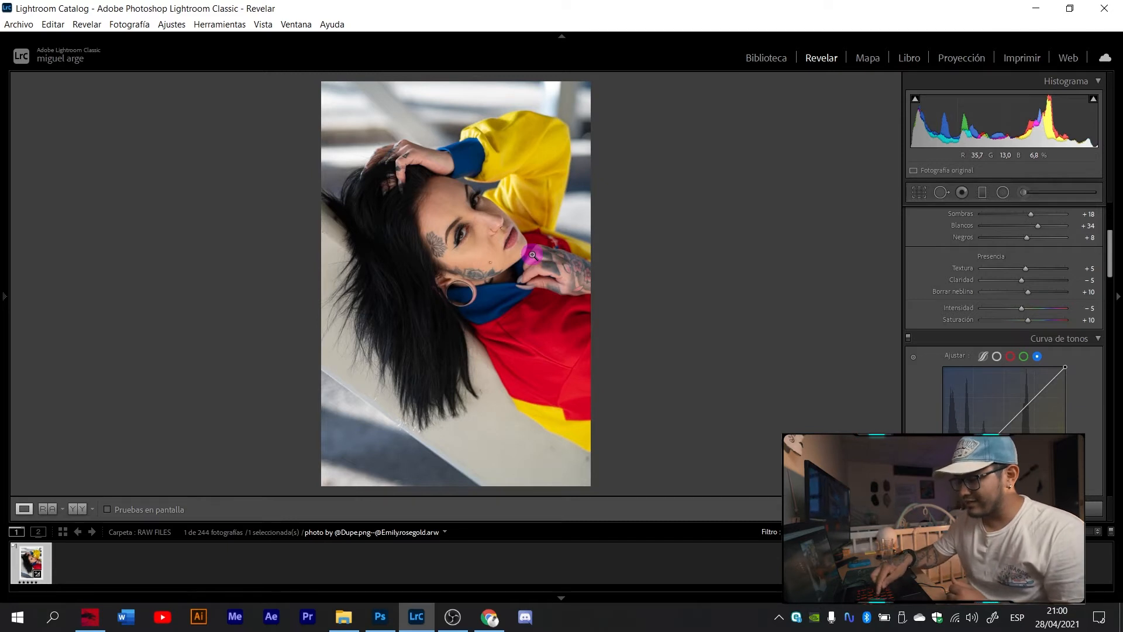
Black out the interface around the photo, inspect the face up close, compare before and after, and restore the normal display.
{"action": "key", "text": "l"}
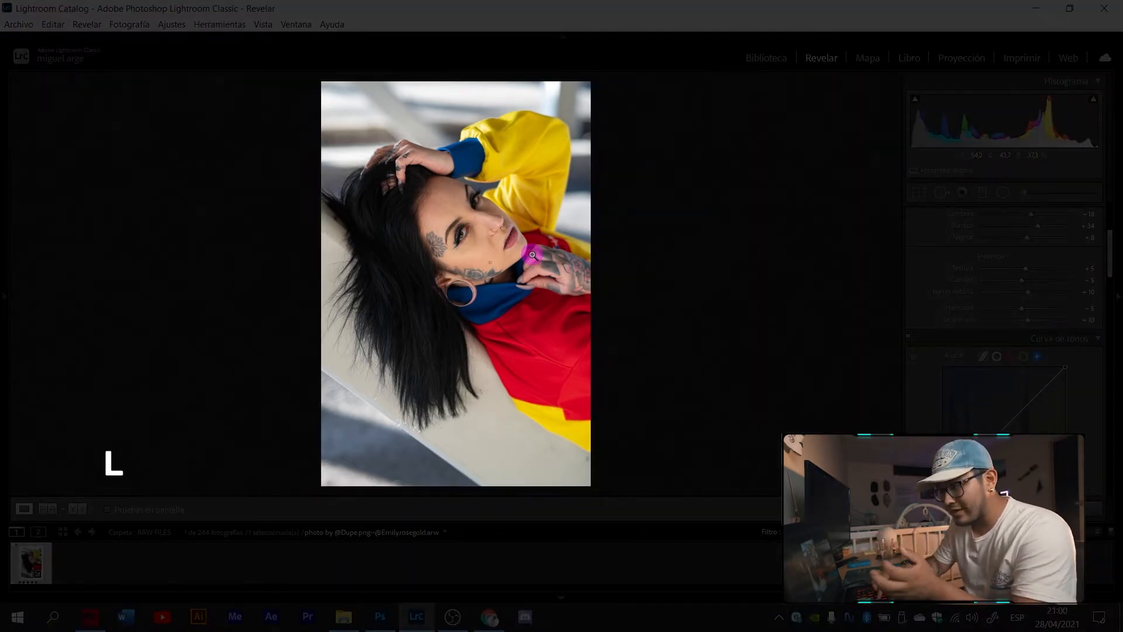
{"action": "key", "text": "l"}
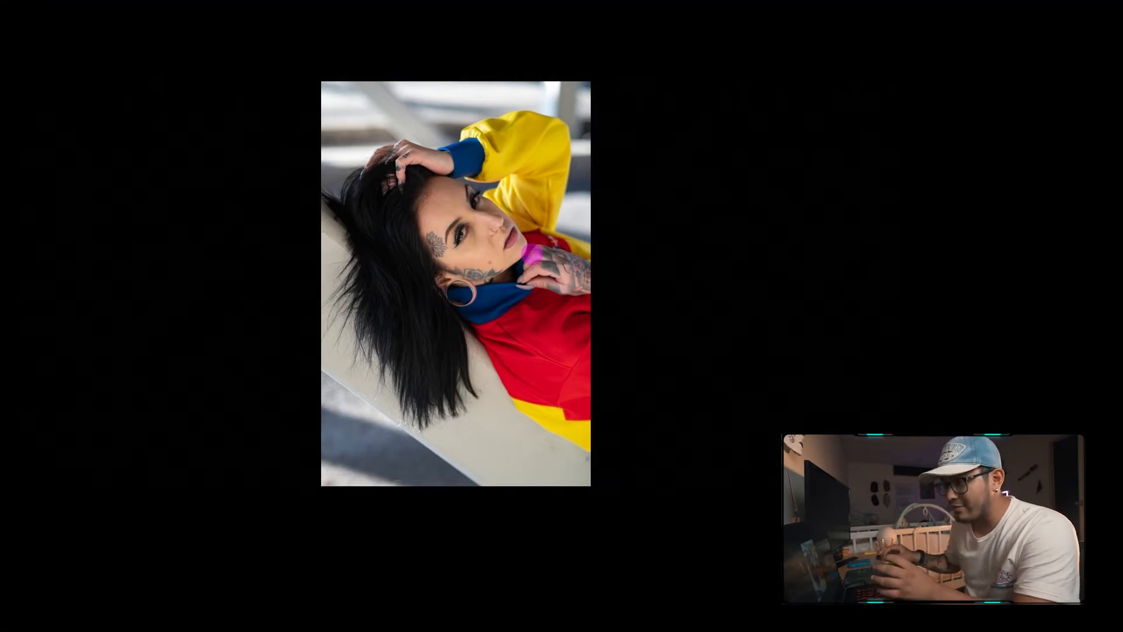
{"action": "left_click", "coordinate": [483, 232]}
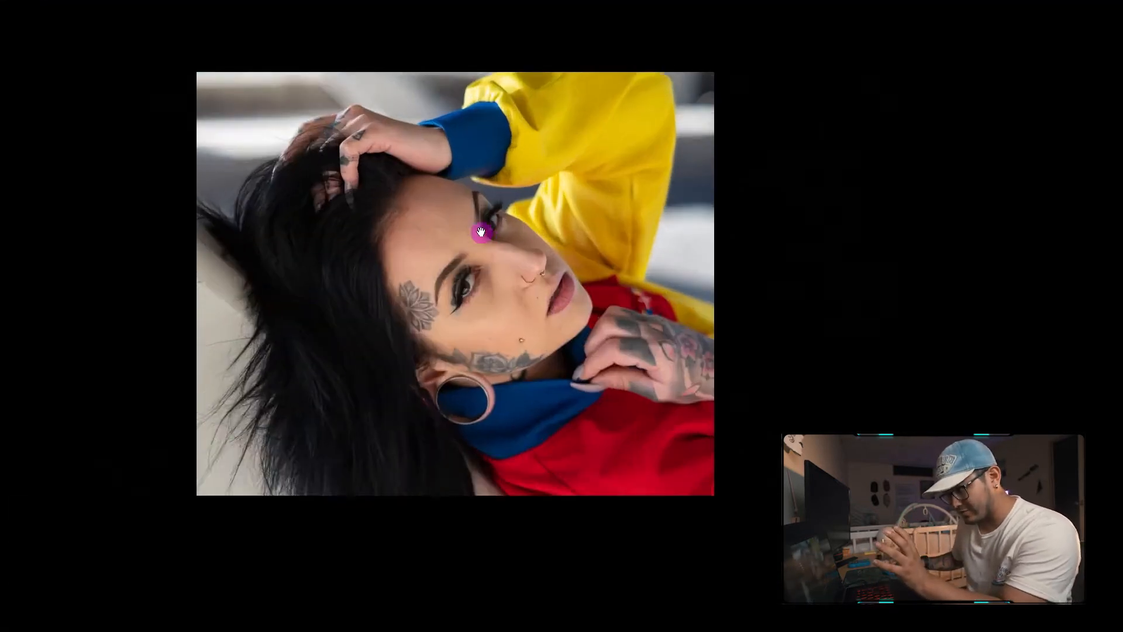
{"action": "left_click_drag", "start_coordinate": [524, 343], "coordinate": [517, 278]}
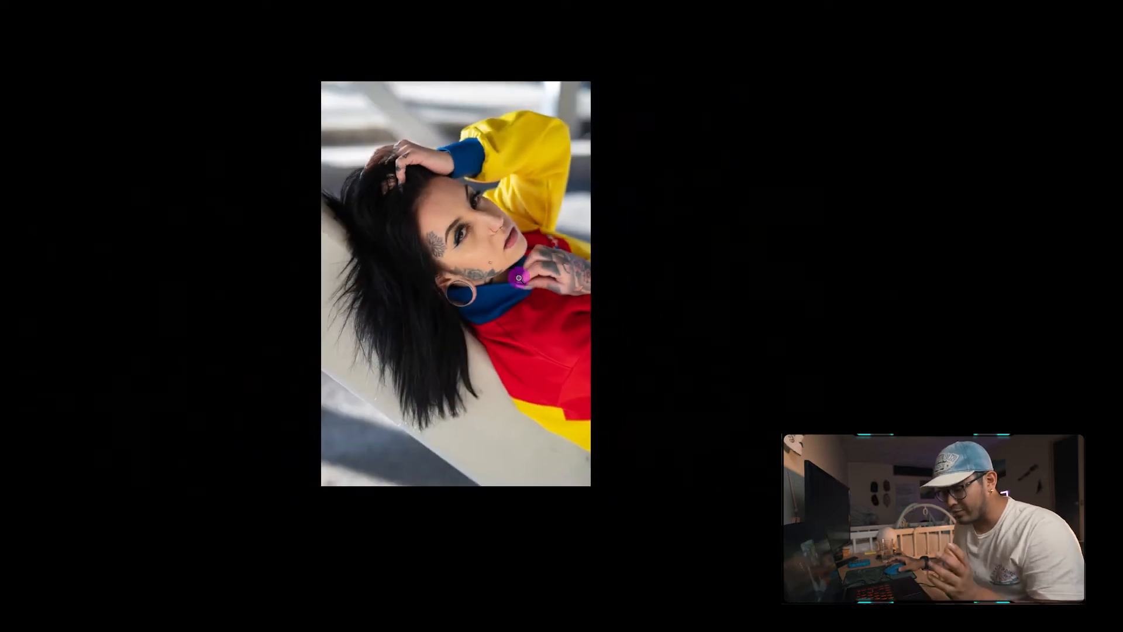
{"action": "key", "text": "backslash"}
{"action": "key", "text": "backslash"}
{"action": "key", "text": "backslash"}
{"action": "key", "text": "backslash"}
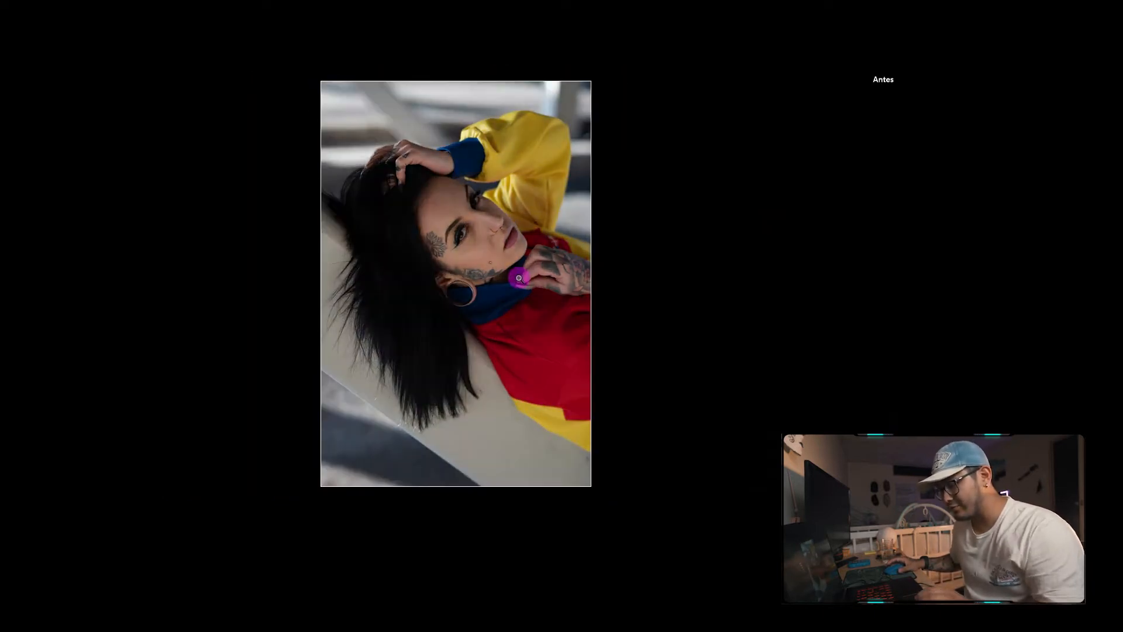
{"action": "key", "text": "backslash"}
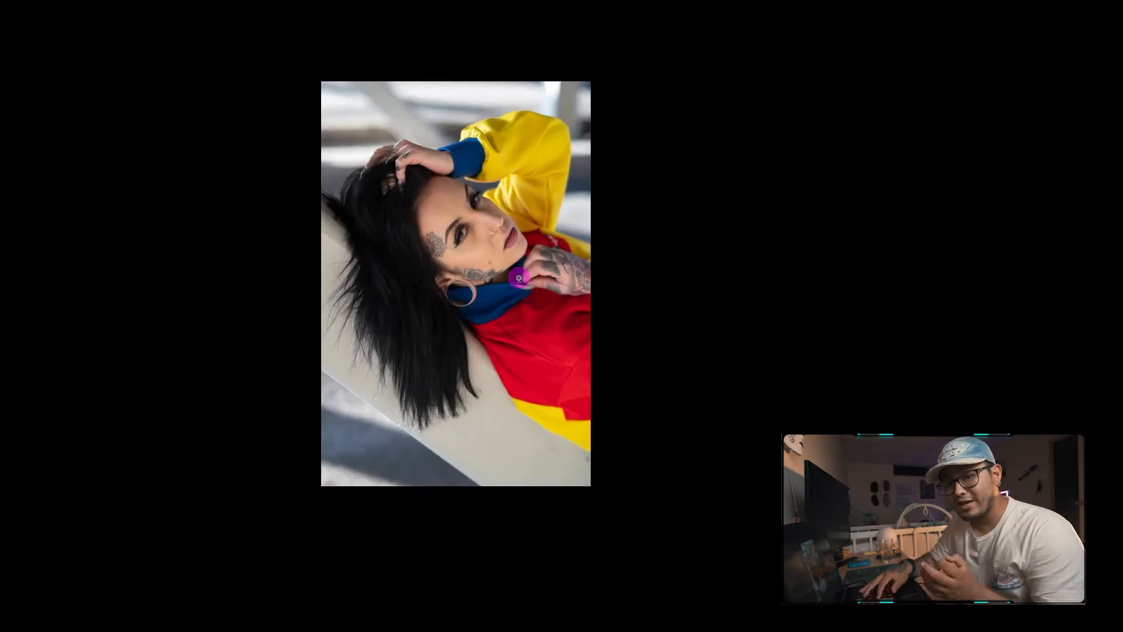
{"action": "key", "text": "l"}
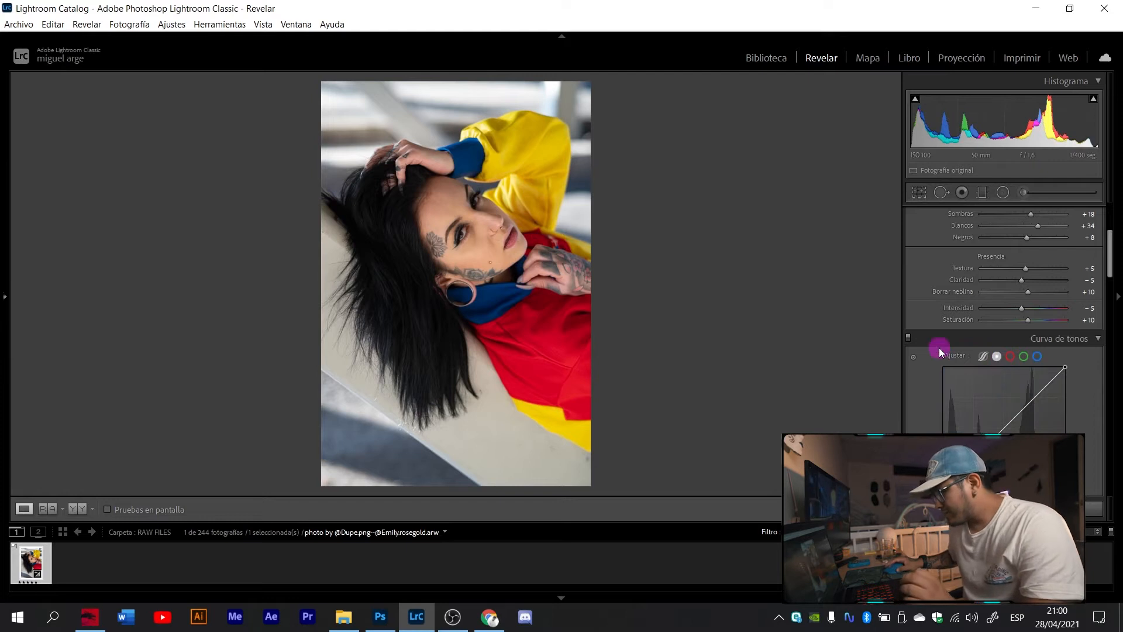
Add three points to the RGB tone curve, lift its black end and lower the shadow point to input 53, output 40.
{"action": "scroll", "coordinate": [923, 355], "scroll_direction": "down", "scroll_amount": 3}
{"action": "scroll", "coordinate": [927, 345], "scroll_direction": "up", "scroll_amount": 2}
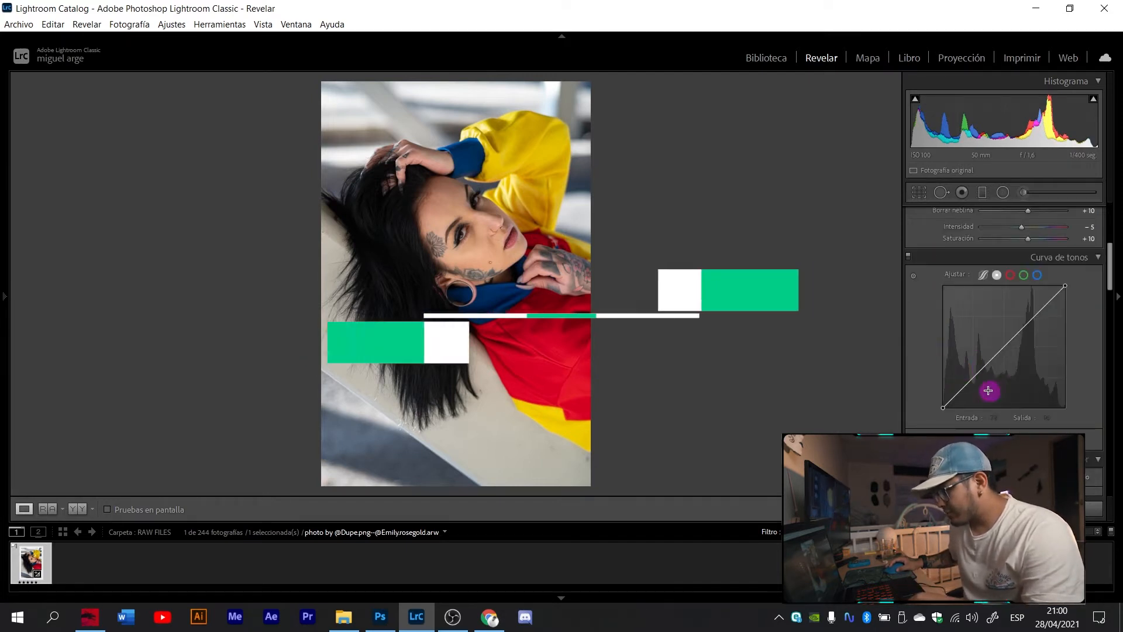
{"action": "left_click", "coordinate": [968, 385]}
{"action": "left_click", "coordinate": [998, 353]}
{"action": "left_click", "coordinate": [1028, 321]}
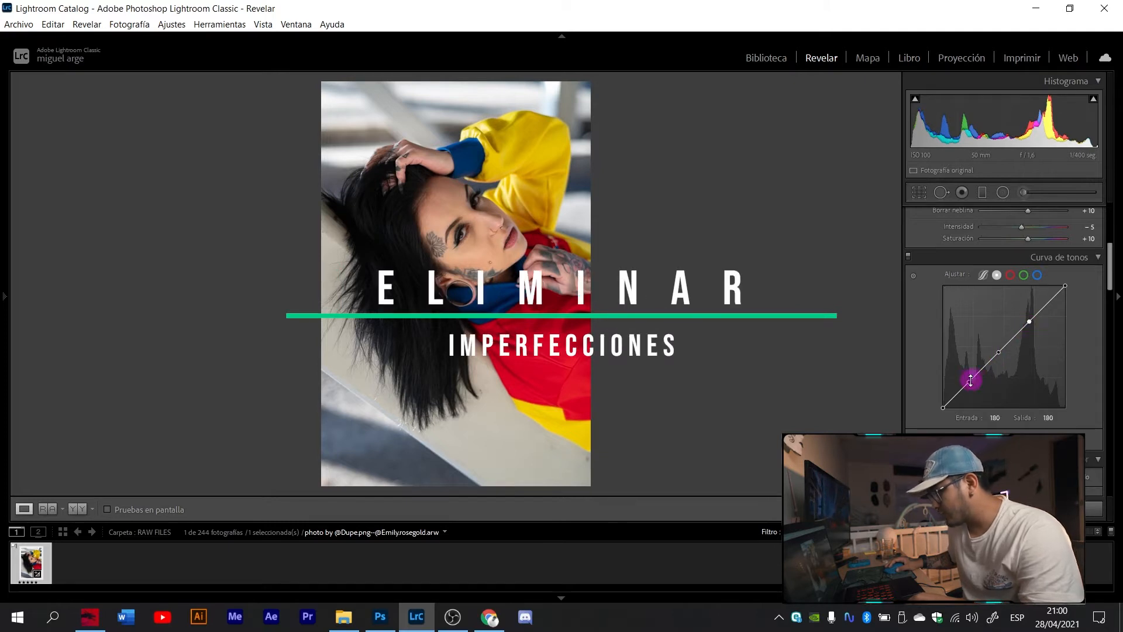
{"action": "left_click_drag", "start_coordinate": [969, 383], "coordinate": [943, 399]}
{"action": "left_click", "coordinate": [451, 266]}
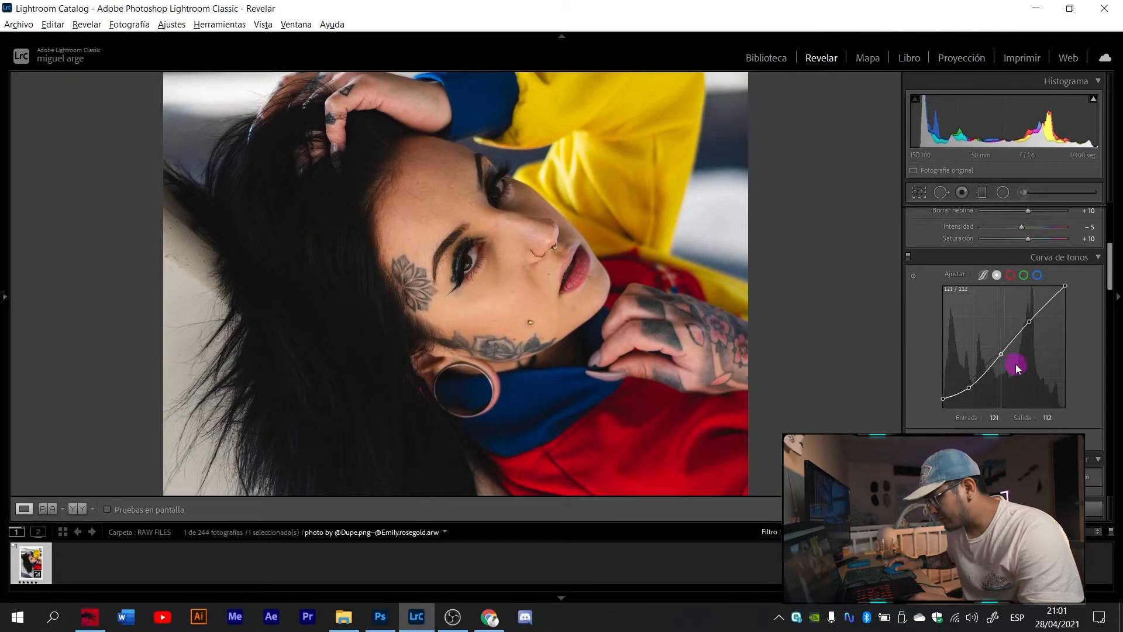
{"action": "mouse_move", "coordinate": [1029, 321]}
{"action": "left_mouse_down"}
{"action": "mouse_move", "coordinate": [1037, 339]}
{"action": "mouse_move", "coordinate": [1028, 325]}
{"action": "left_mouse_up"}
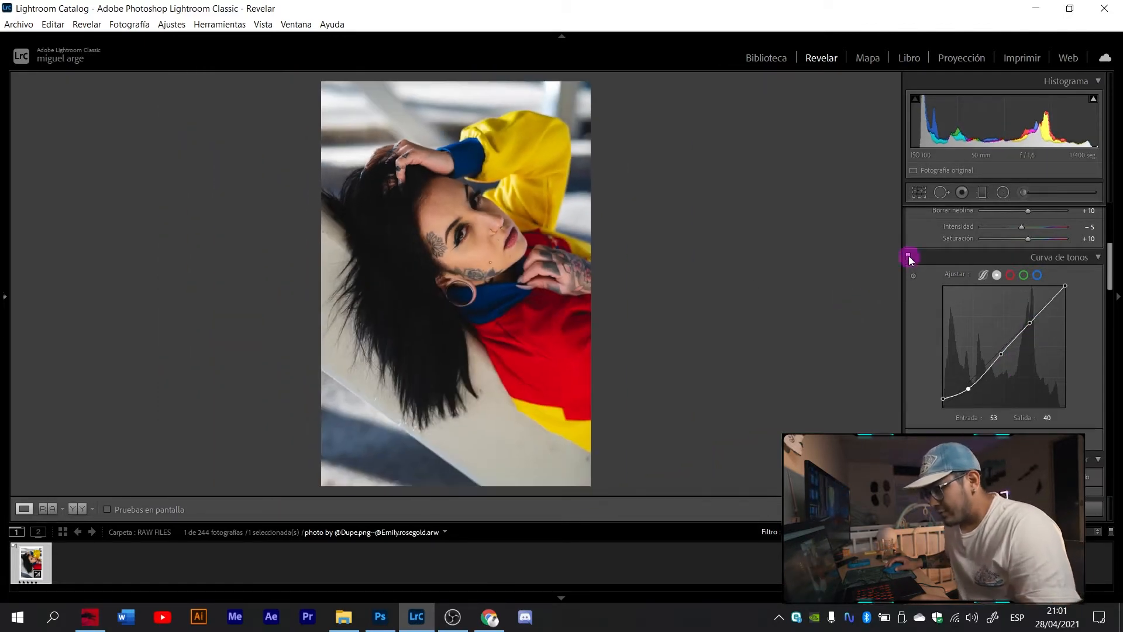
Switch the tone curve adjustments off and on repeatedly to compare the photo with and without them.
{"action": "left_click", "coordinate": [909, 256]}
{"action": "left_click", "coordinate": [908, 255]}
{"action": "left_click", "coordinate": [909, 255]}
{"action": "left_click", "coordinate": [908, 255]}
{"action": "left_click", "coordinate": [908, 255]}
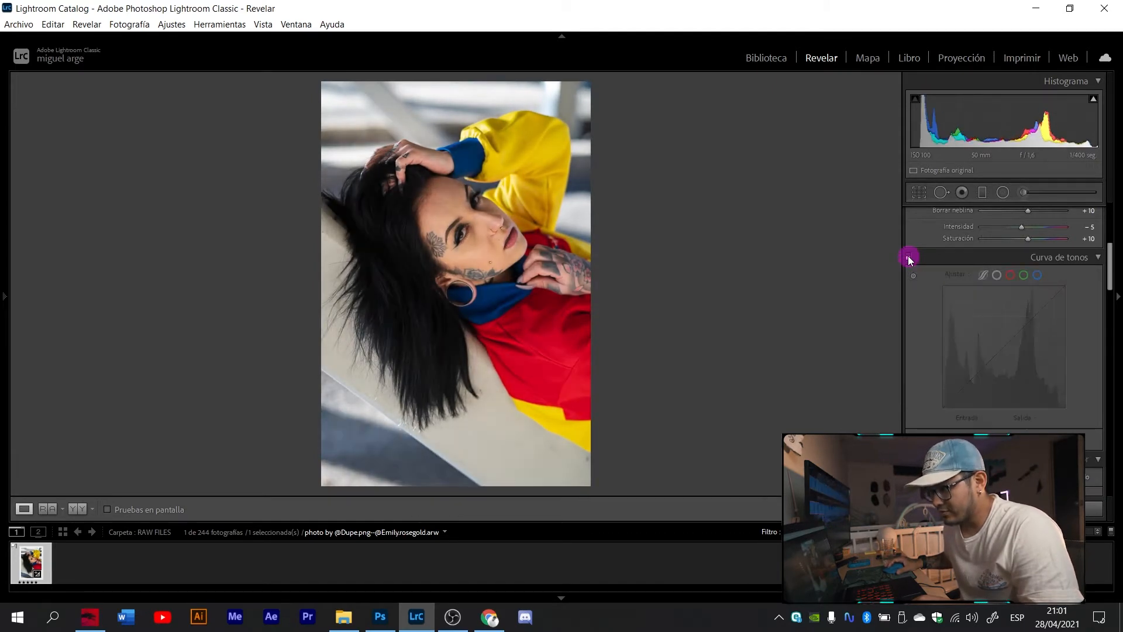
{"action": "left_click", "coordinate": [909, 256]}
{"action": "left_click", "coordinate": [908, 256]}
{"action": "left_click", "coordinate": [908, 255]}
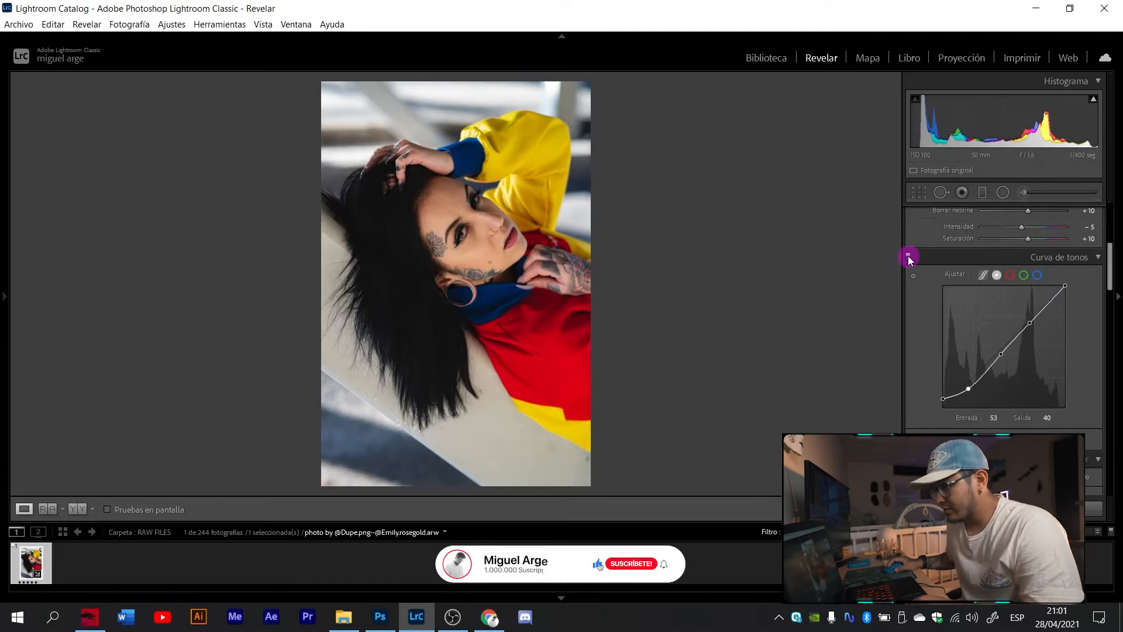
Add three points to the red channel tone curve, placing the shadow point at input 62, output 50 and the highlight point at input 172, output 187.
{"action": "left_click", "coordinate": [1011, 274]}
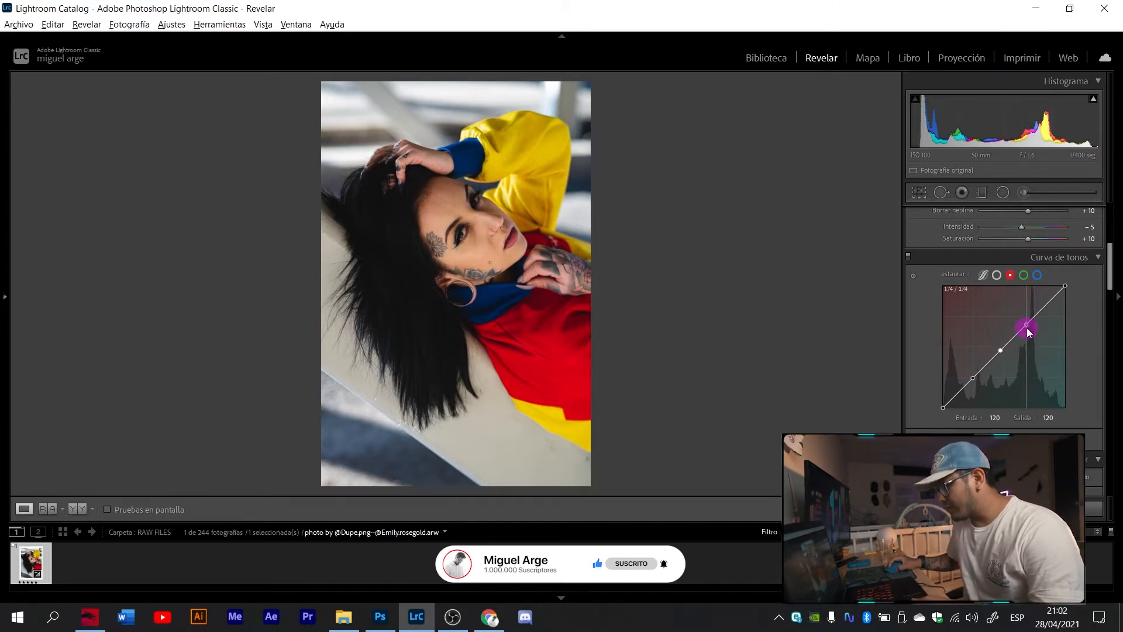
{"action": "left_click", "coordinate": [973, 378]}
{"action": "left_click_drag", "start_coordinate": [975, 411], "coordinate": [978, 417]}
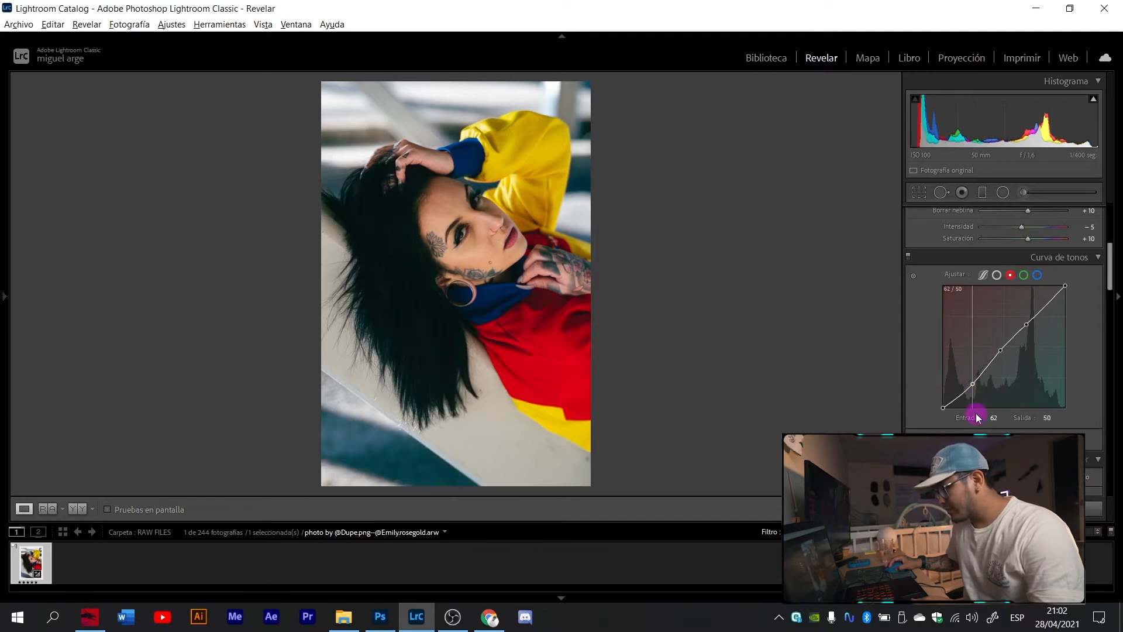
{"action": "mouse_move", "coordinate": [1027, 325]}
{"action": "left_mouse_down"}
{"action": "mouse_move", "coordinate": [1024, 294]}
{"action": "mouse_move", "coordinate": [1025, 318]}
{"action": "left_mouse_up"}
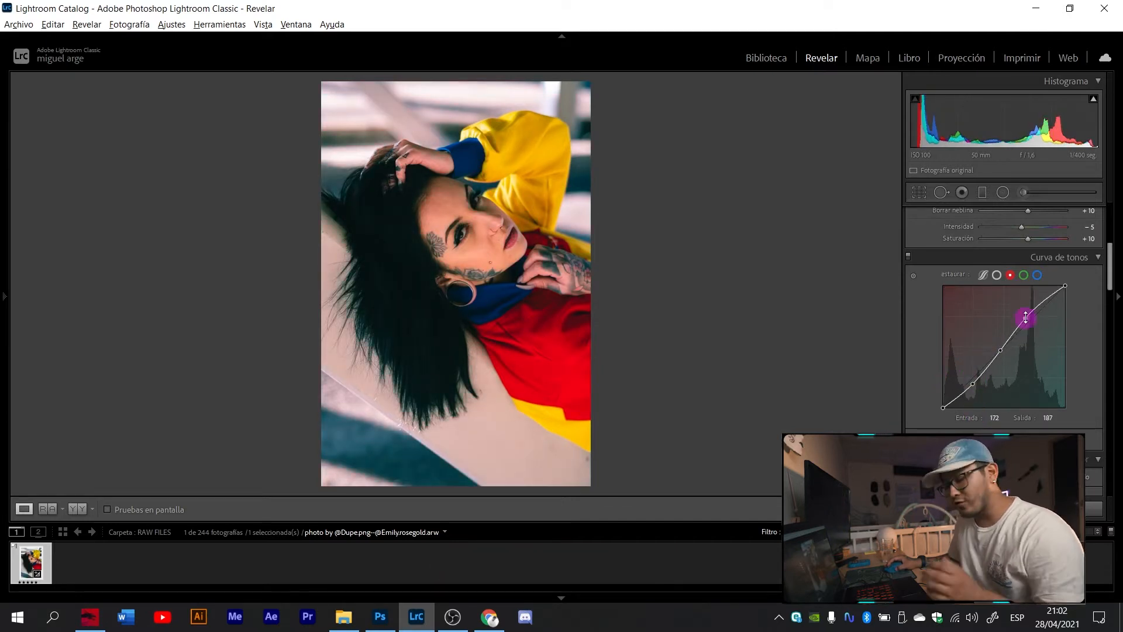
Undo a trial lift of the red curve's shadow point, lower it to input 50, output 20 and shift the highlight point toward the midtones.
{"action": "left_click_drag", "start_coordinate": [973, 386], "coordinate": [967, 384]}
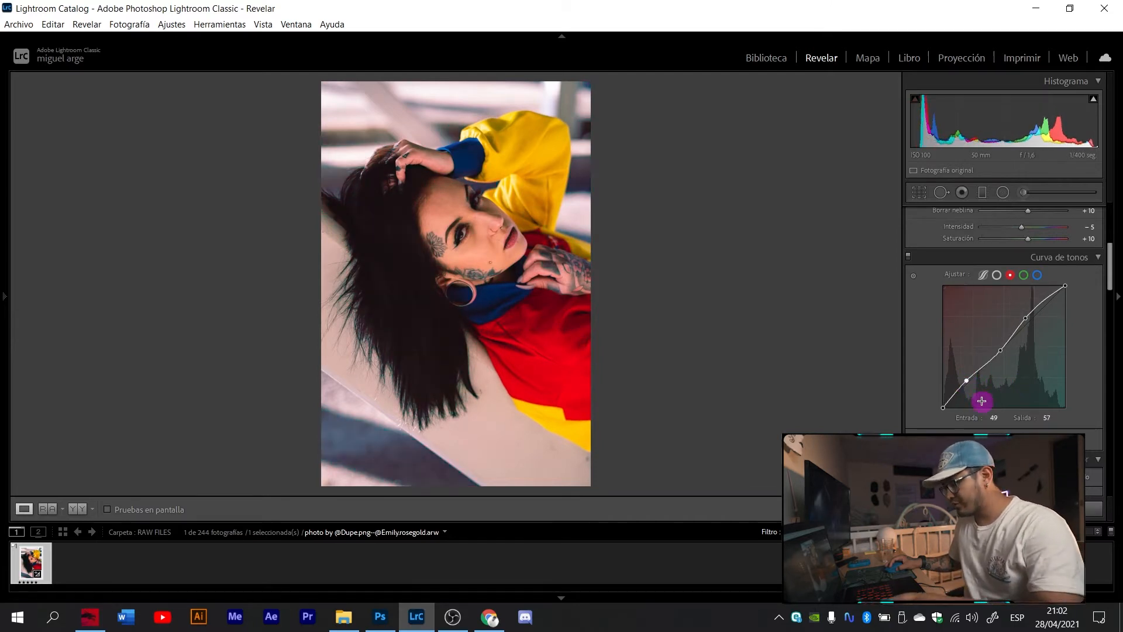
{"action": "key", "text": "ctrl+z"}
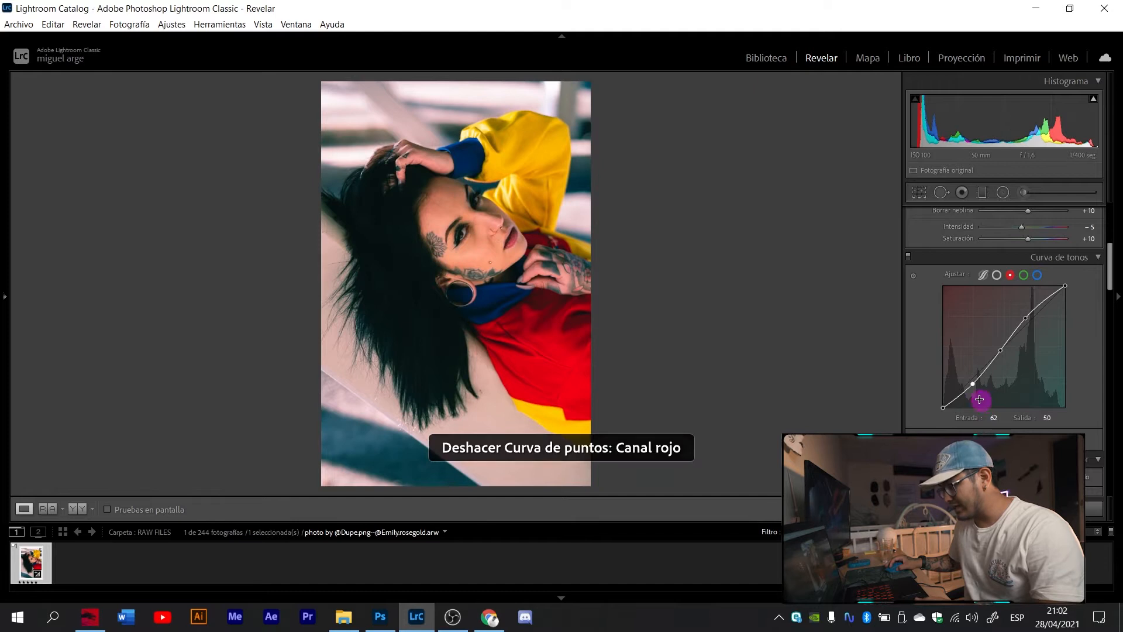
{"action": "mouse_move", "coordinate": [978, 416]}
{"action": "left_mouse_down"}
{"action": "mouse_move", "coordinate": [961, 358]}
{"action": "mouse_move", "coordinate": [969, 413]}
{"action": "left_mouse_up"}
{"action": "left_click_drag", "start_coordinate": [1025, 318], "coordinate": [997, 305]}
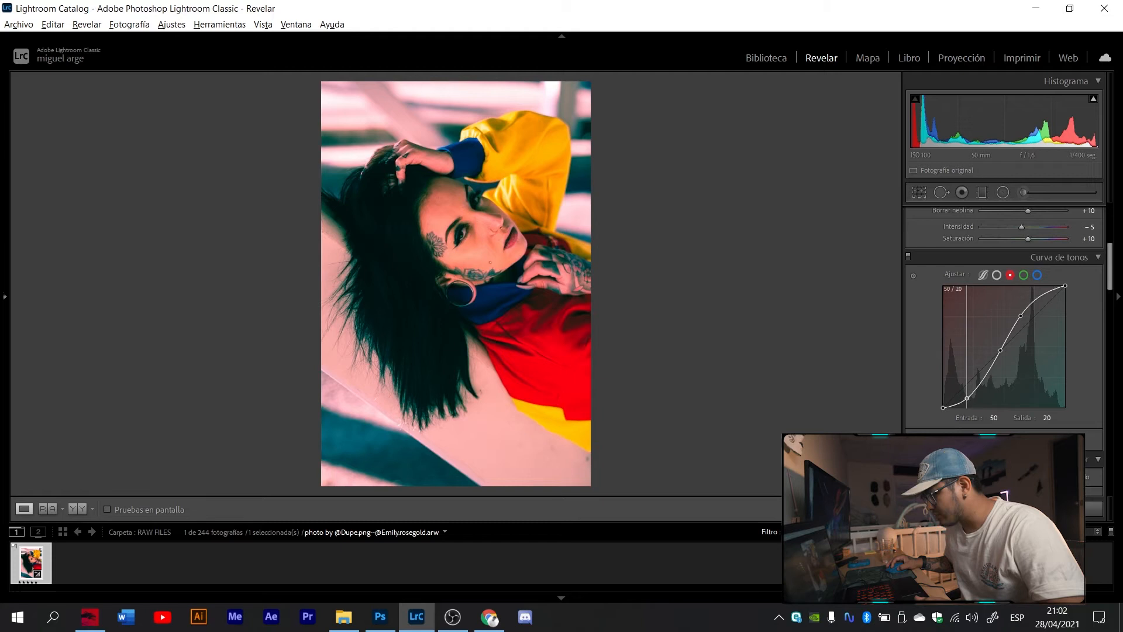
Shape the green channel tone curve into an S with three points, raising the highlight point to input 181, output 195 and lowering the shadow point.
{"action": "left_click", "coordinate": [1024, 275]}
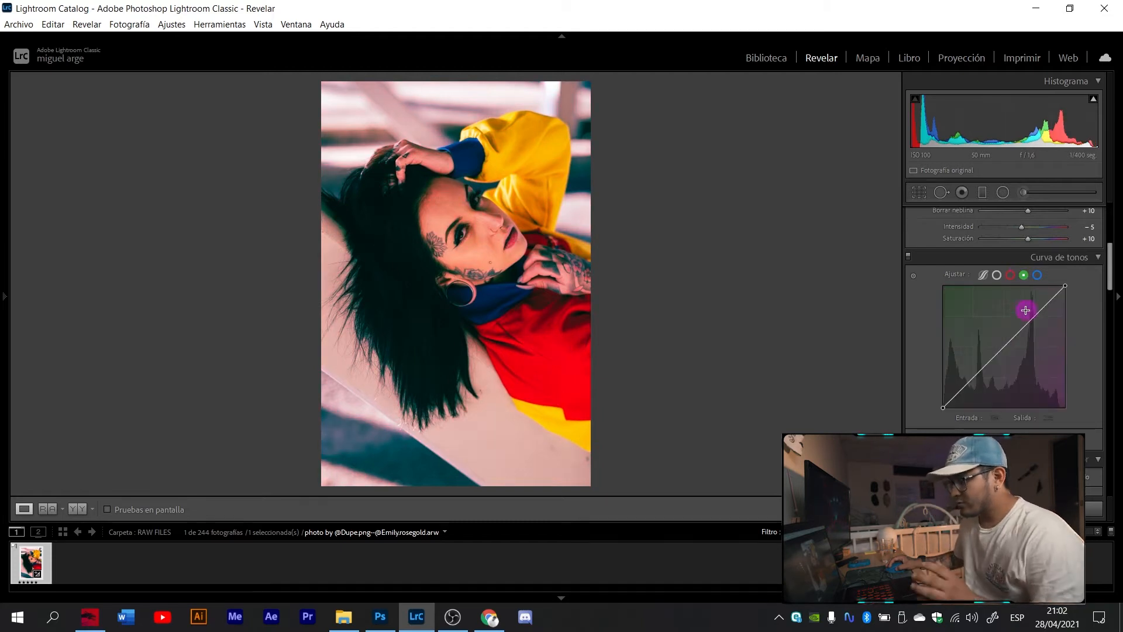
{"action": "key", "text": "alt"}
{"action": "left_click", "coordinate": [963, 387]}
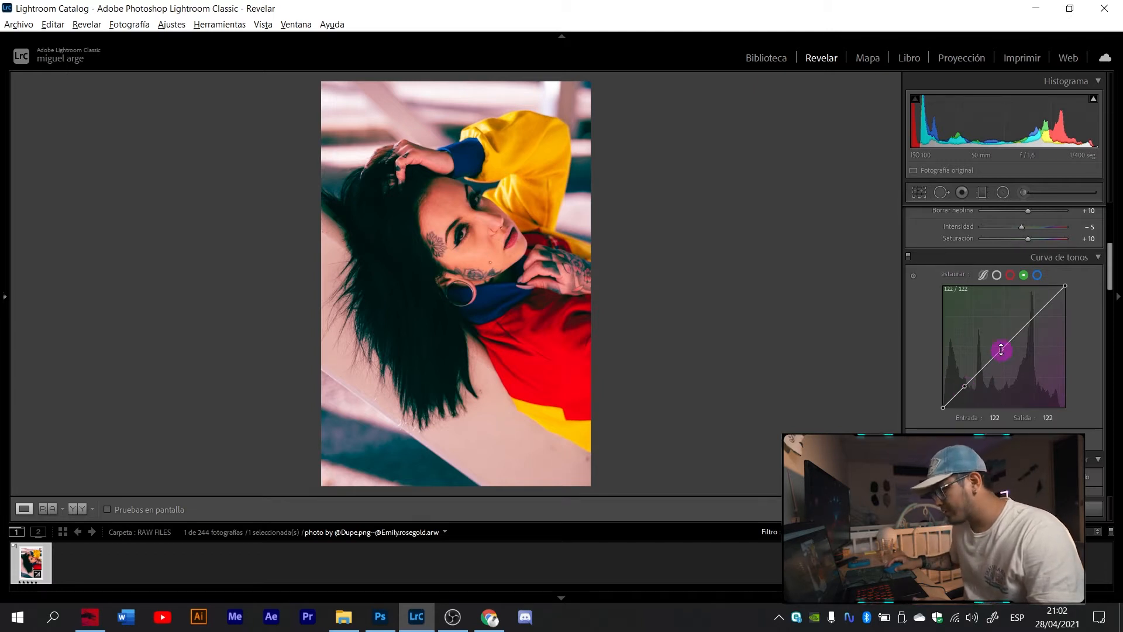
{"action": "left_click", "coordinate": [1033, 316]}
{"action": "left_click_drag", "start_coordinate": [965, 387], "coordinate": [985, 432]}
{"action": "left_click_drag", "start_coordinate": [1032, 319], "coordinate": [1017, 297]}
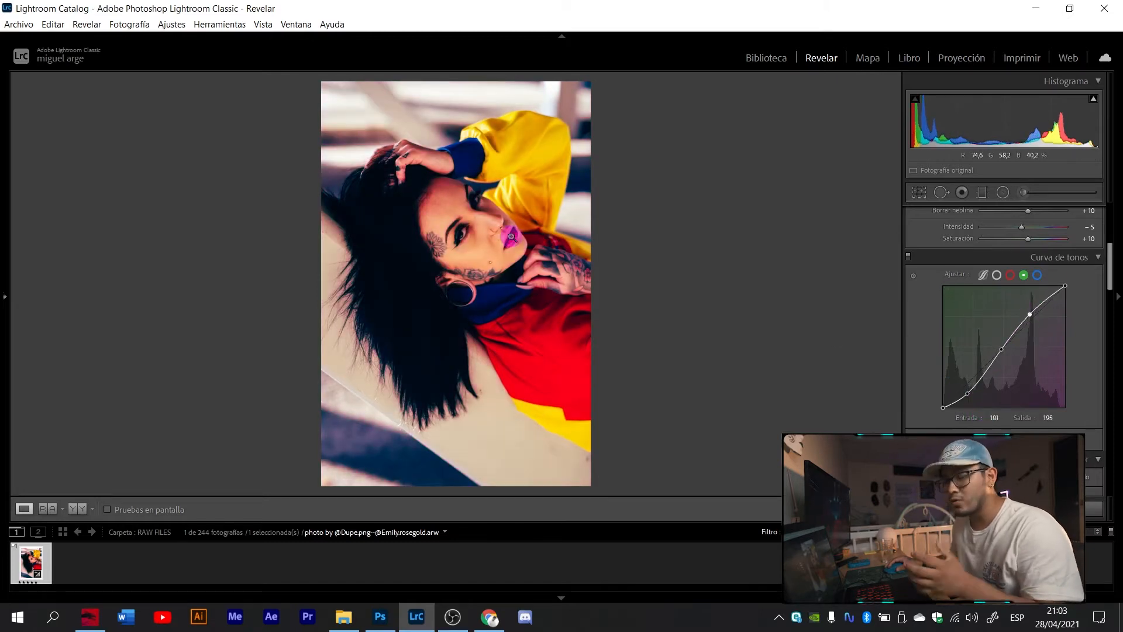
{"action": "left_click_drag", "start_coordinate": [969, 394], "coordinate": [946, 425]}
Add three points to the blue channel tone curve, setting the shadow point to input 63, output 51 and the highlight point to input 181, output 198.
{"action": "left_click", "coordinate": [1037, 275]}
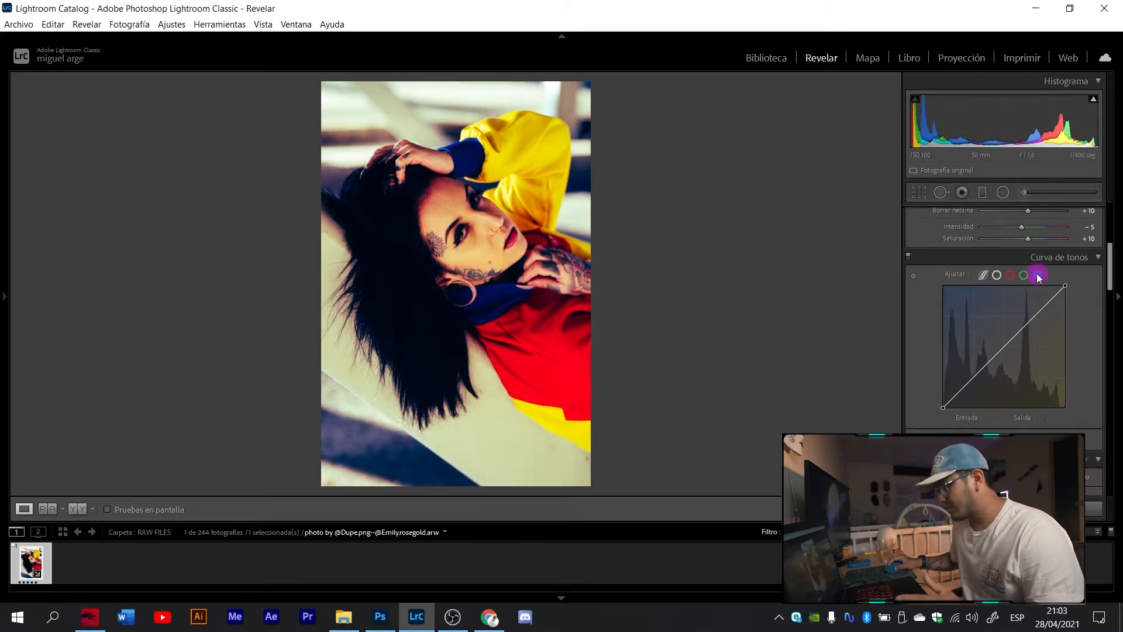
{"action": "left_click", "coordinate": [972, 379]}
{"action": "left_click", "coordinate": [999, 352]}
{"action": "left_click", "coordinate": [1035, 317]}
{"action": "left_click_drag", "start_coordinate": [972, 381], "coordinate": [978, 412]}
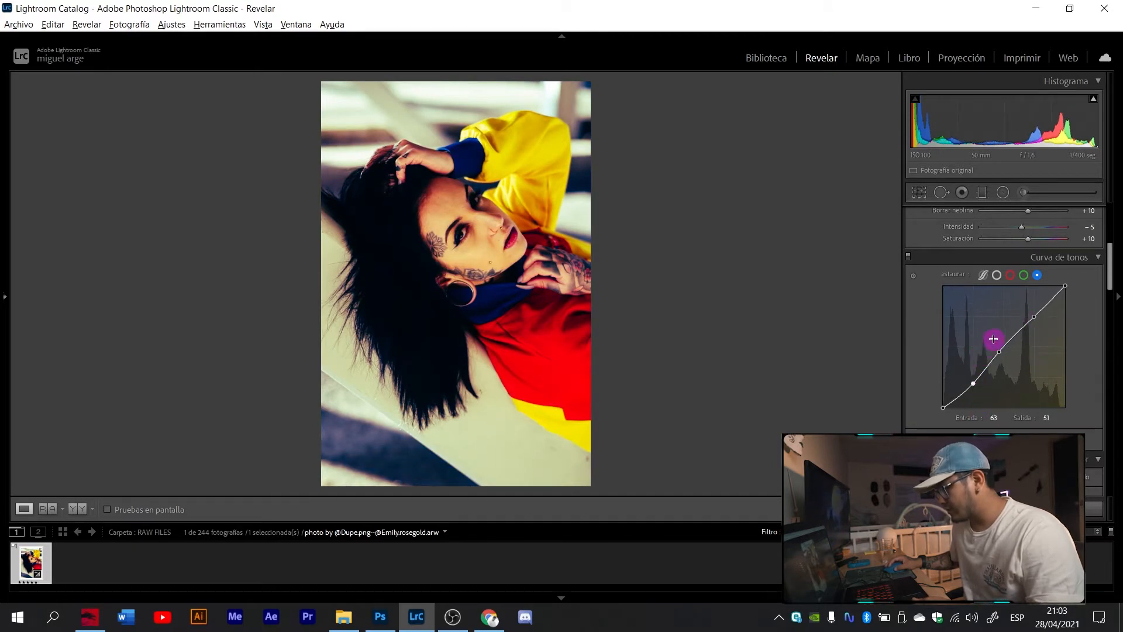
{"action": "left_click_drag", "start_coordinate": [999, 352], "coordinate": [985, 353]}
{"action": "left_click_drag", "start_coordinate": [1035, 317], "coordinate": [1011, 295]}
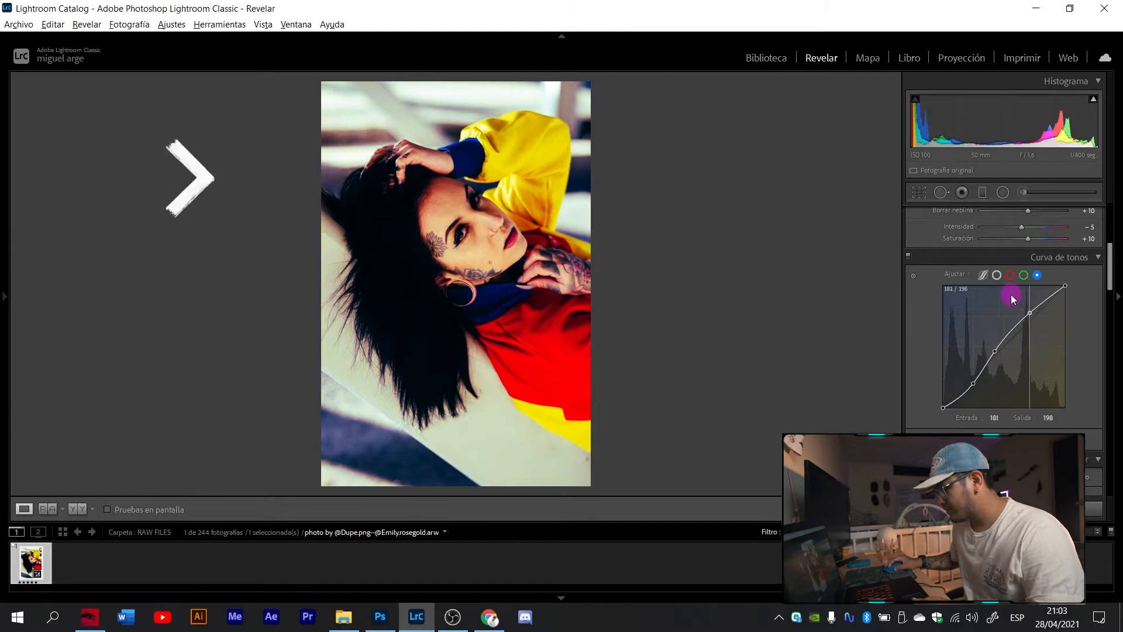
Refine the blue channel curve by lowering its shadow point and raising its highlight point to input 172, output 207, checking the green channel's curve in between.
{"action": "left_click_drag", "start_coordinate": [996, 351], "coordinate": [992, 355]}
{"action": "left_click_drag", "start_coordinate": [1028, 312], "coordinate": [1026, 310]}
{"action": "left_click_drag", "start_coordinate": [973, 384], "coordinate": [971, 391]}
{"action": "left_click", "coordinate": [1023, 276]}
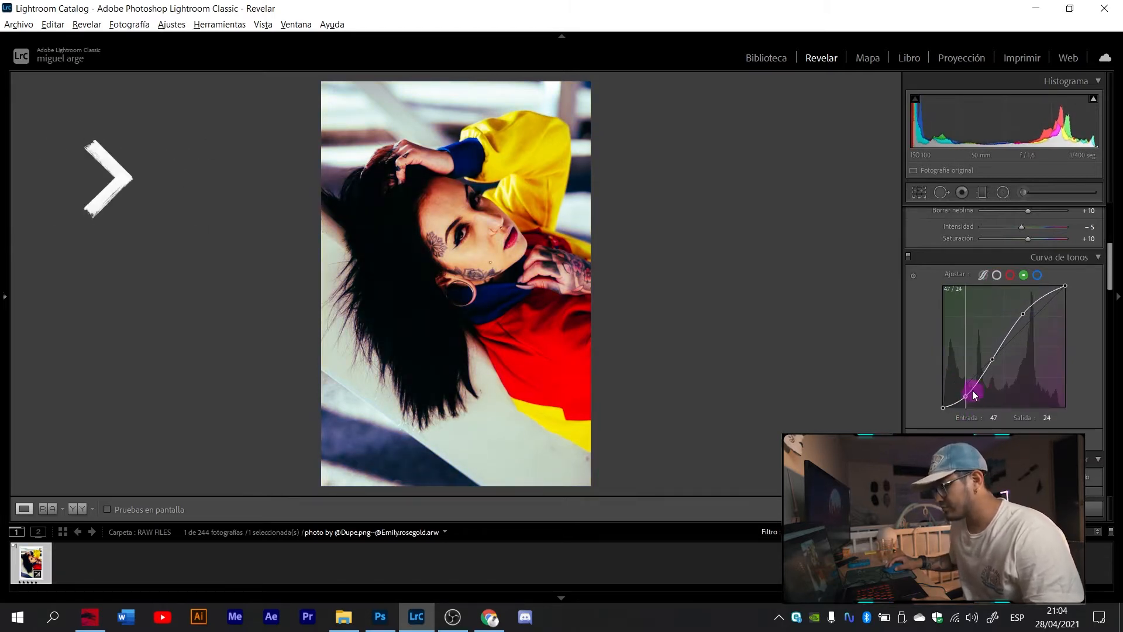
{"action": "left_click", "coordinate": [1035, 275]}
{"action": "left_click_drag", "start_coordinate": [971, 390], "coordinate": [969, 395]}
{"action": "left_click_drag", "start_coordinate": [1027, 310], "coordinate": [1026, 310]}
{"action": "left_click_drag", "start_coordinate": [992, 355], "coordinate": [982, 358]}
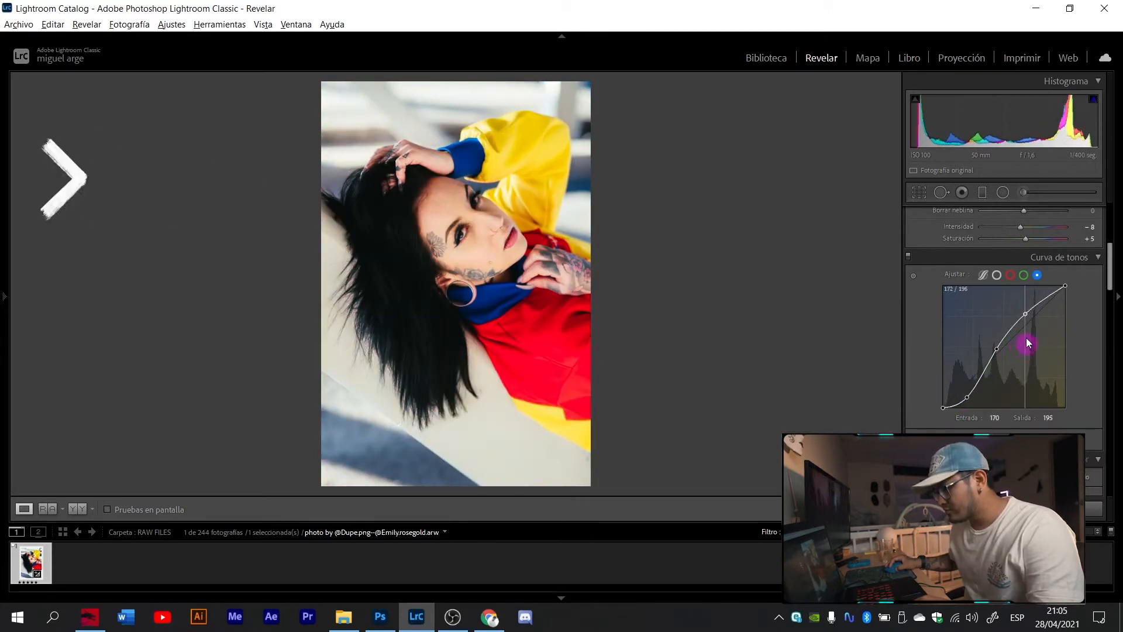
{"action": "left_click_drag", "start_coordinate": [1025, 343], "coordinate": [1028, 313]}
{"action": "key", "text": "ctrl+z"}
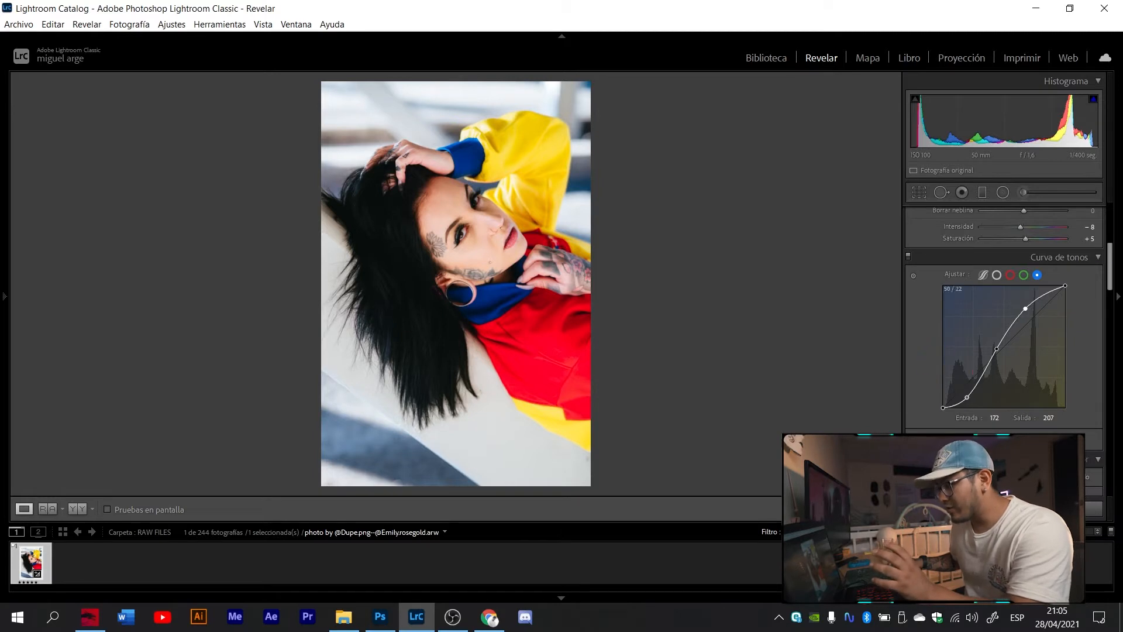
Try shifting the red hue in the HSL adjustments to +100 and -100 while inspecting the face and clothing up close.
{"action": "scroll", "coordinate": [922, 348], "scroll_direction": "down", "scroll_amount": 4}
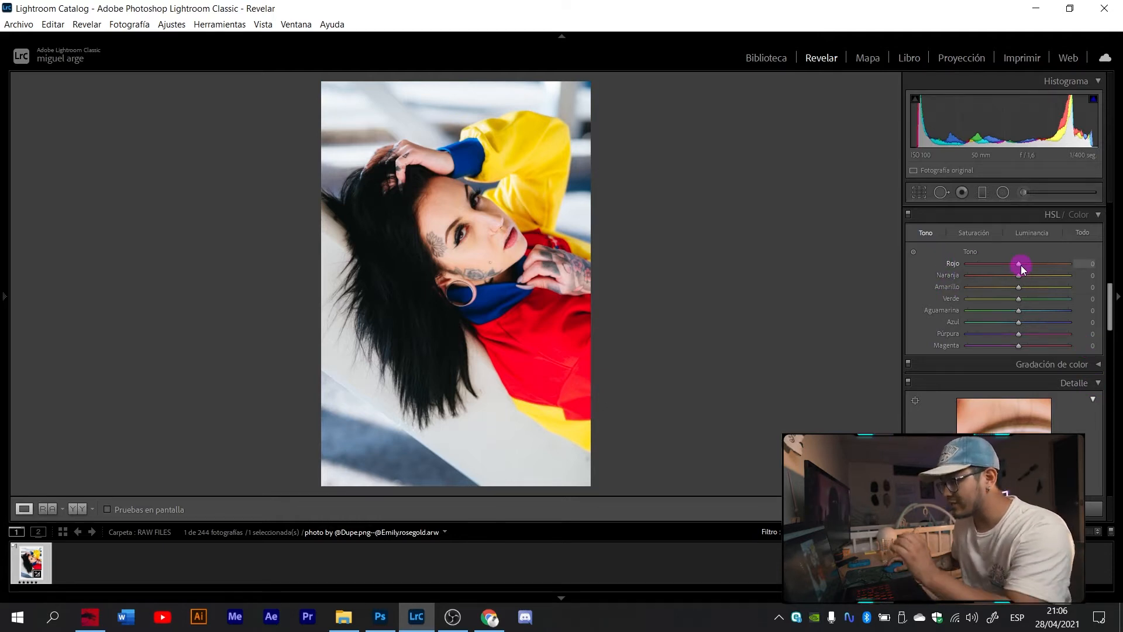
{"action": "mouse_move", "coordinate": [1020, 265]}
{"action": "left_mouse_down"}
{"action": "mouse_move", "coordinate": [956, 264]}
{"action": "mouse_move", "coordinate": [1053, 262]}
{"action": "mouse_move", "coordinate": [980, 276]}
{"action": "mouse_move", "coordinate": [1023, 272]}
{"action": "mouse_move", "coordinate": [1002, 271]}
{"action": "left_mouse_up"}
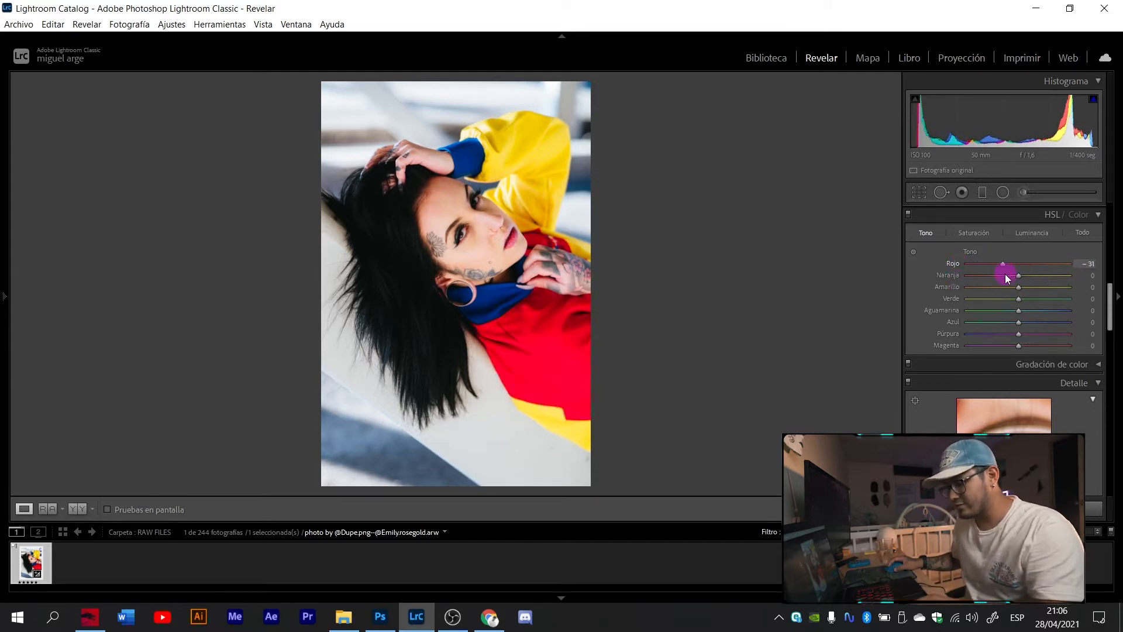
{"action": "key", "text": "ctrl+z"}
{"action": "left_click", "coordinate": [549, 297]}
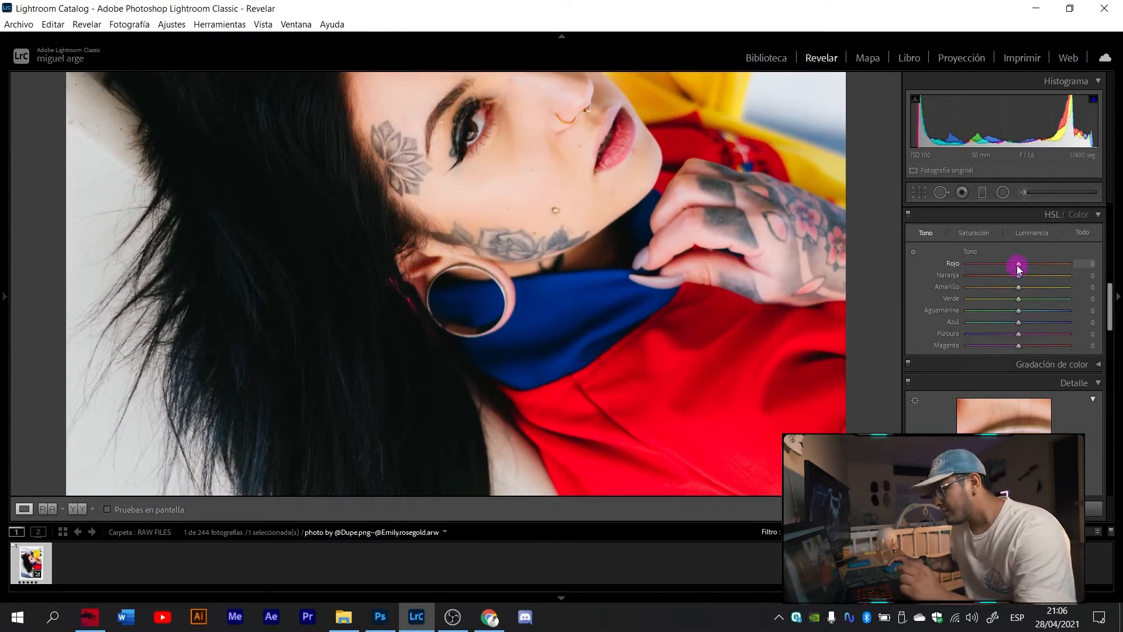
{"action": "left_click_drag", "start_coordinate": [1020, 266], "coordinate": [1081, 267]}
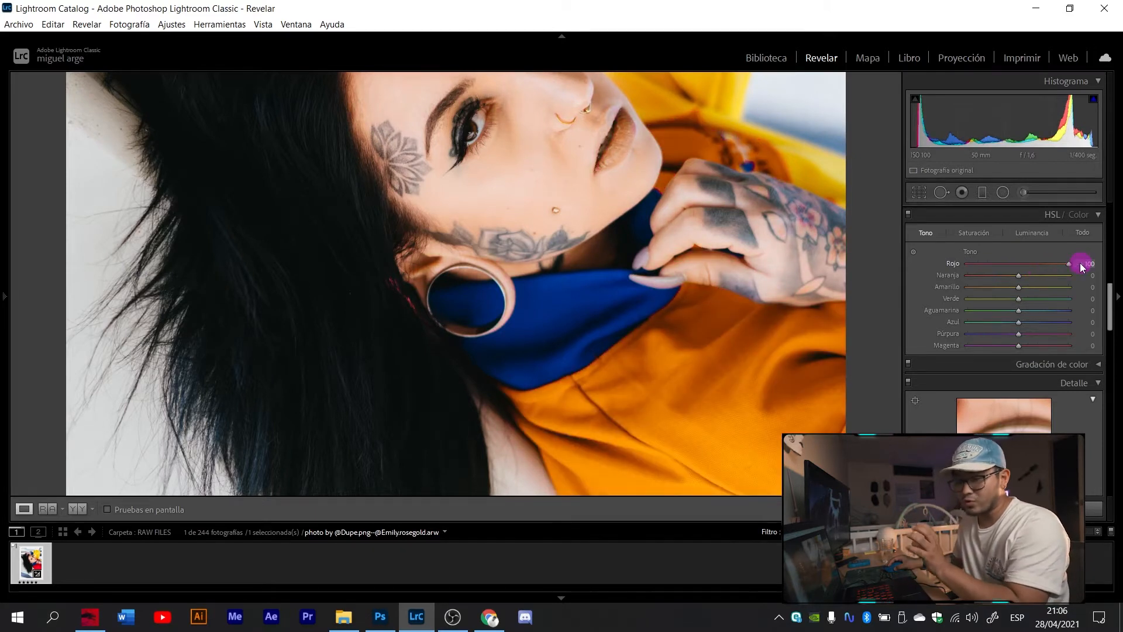
{"action": "left_click_drag", "start_coordinate": [1069, 264], "coordinate": [954, 263]}
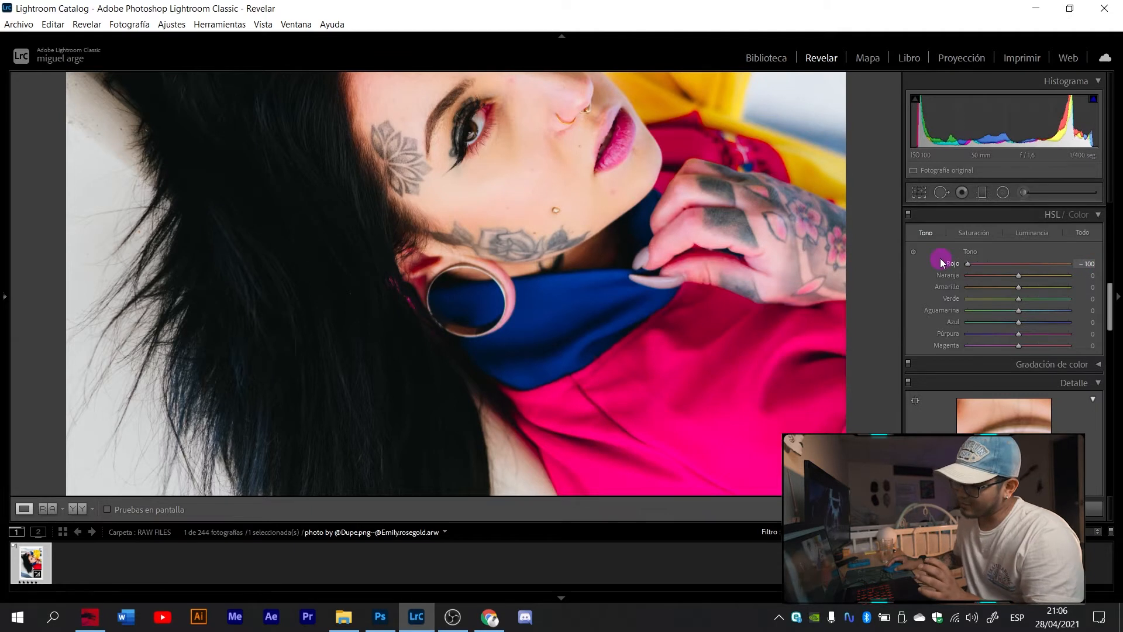
{"action": "left_click_drag", "start_coordinate": [790, 306], "coordinate": [784, 348]}
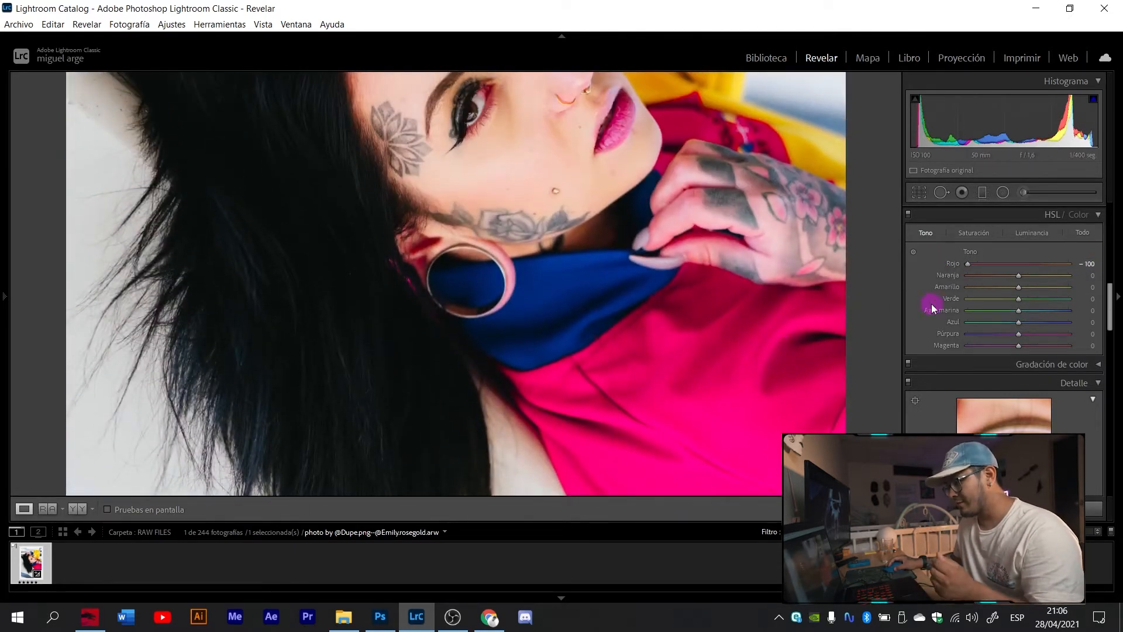
Set the red hue to +12 and check the face up close.
{"action": "left_click", "coordinate": [1013, 264]}
{"action": "left_click_drag", "start_coordinate": [1013, 264], "coordinate": [1026, 268]}
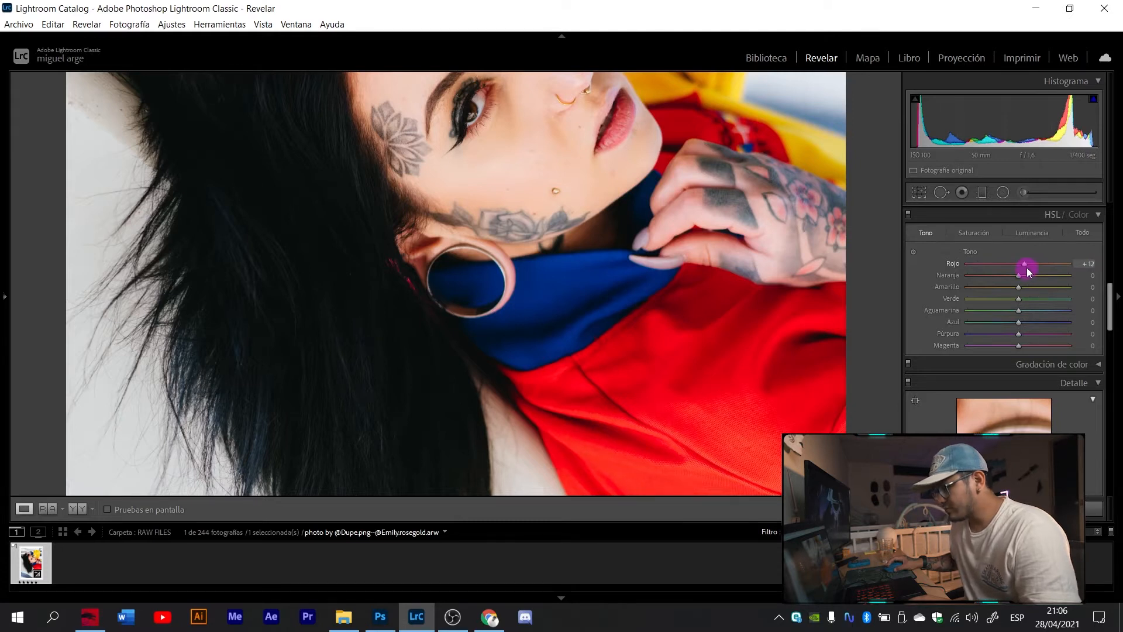
{"action": "left_click_drag", "start_coordinate": [752, 266], "coordinate": [698, 338]}
{"action": "left_click", "coordinate": [1026, 265]}
Set the orange hue to -10.
{"action": "mouse_move", "coordinate": [1019, 275]}
{"action": "left_mouse_down"}
{"action": "mouse_move", "coordinate": [960, 283]}
{"action": "mouse_move", "coordinate": [1038, 287]}
{"action": "mouse_move", "coordinate": [1017, 293]}
{"action": "left_mouse_up"}
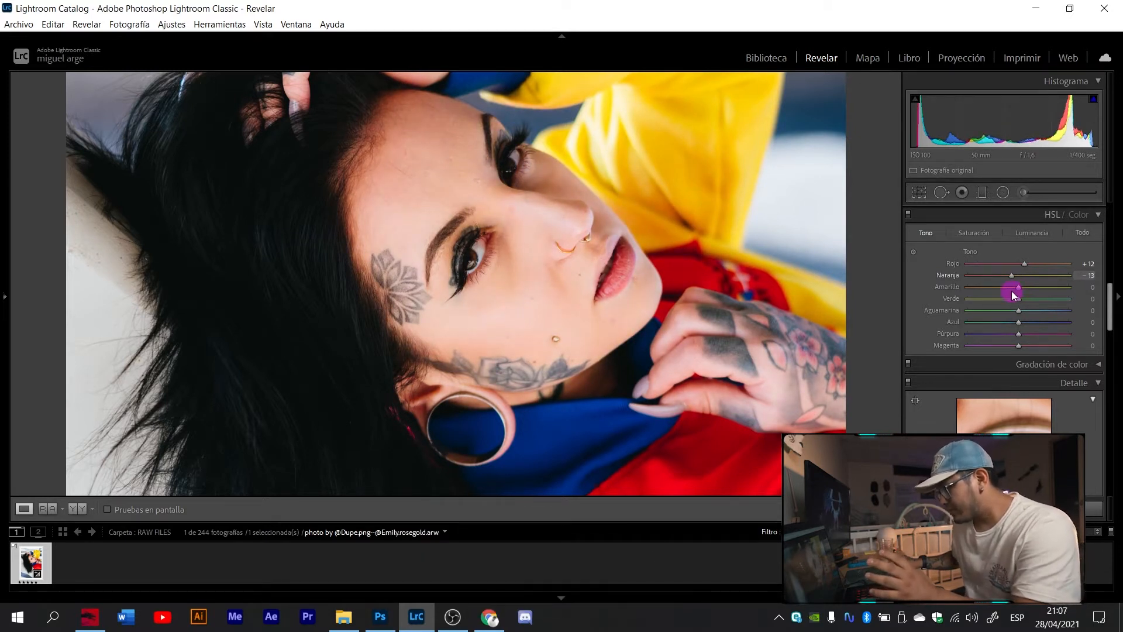
{"action": "left_click_drag", "start_coordinate": [1009, 291], "coordinate": [1012, 292]}
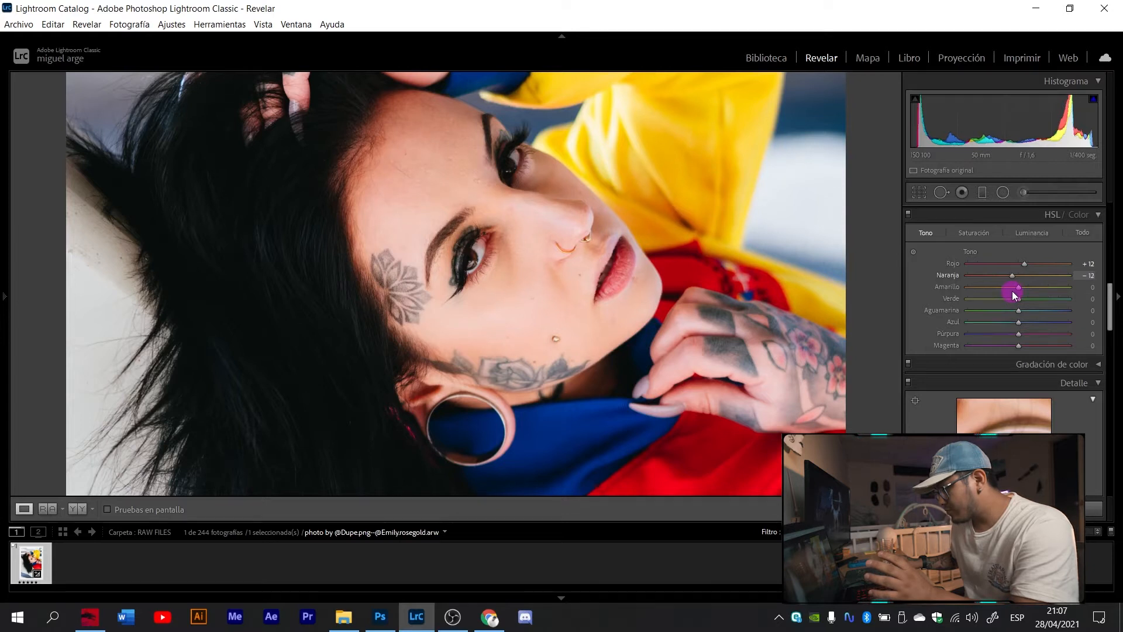
{"action": "left_click", "coordinate": [1090, 275]}
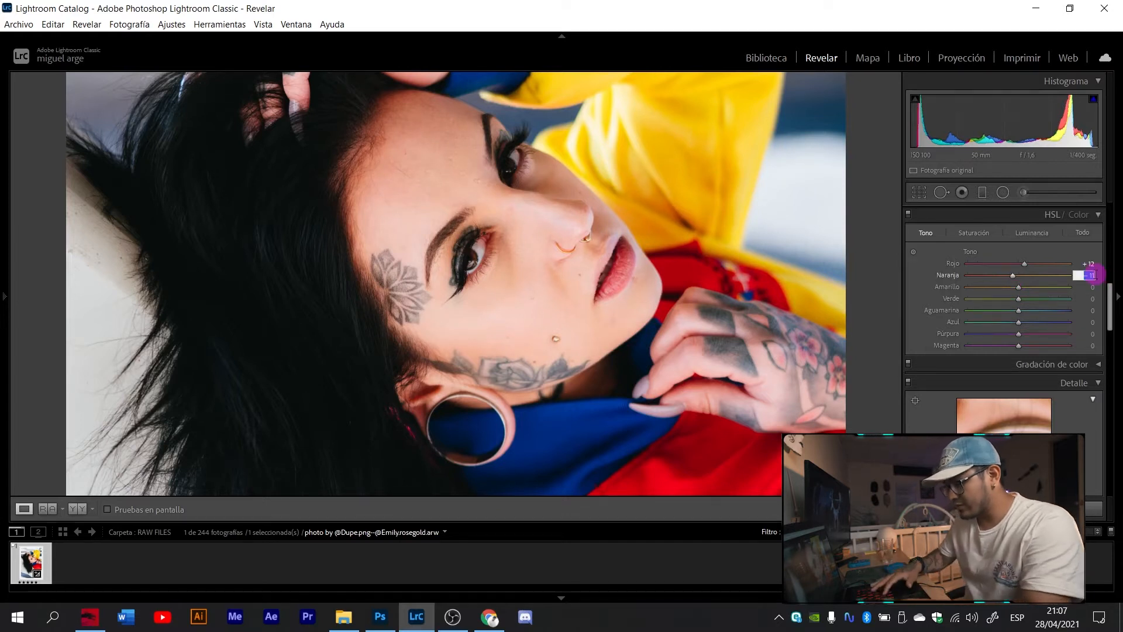
{"action": "key", "text": "Return"}
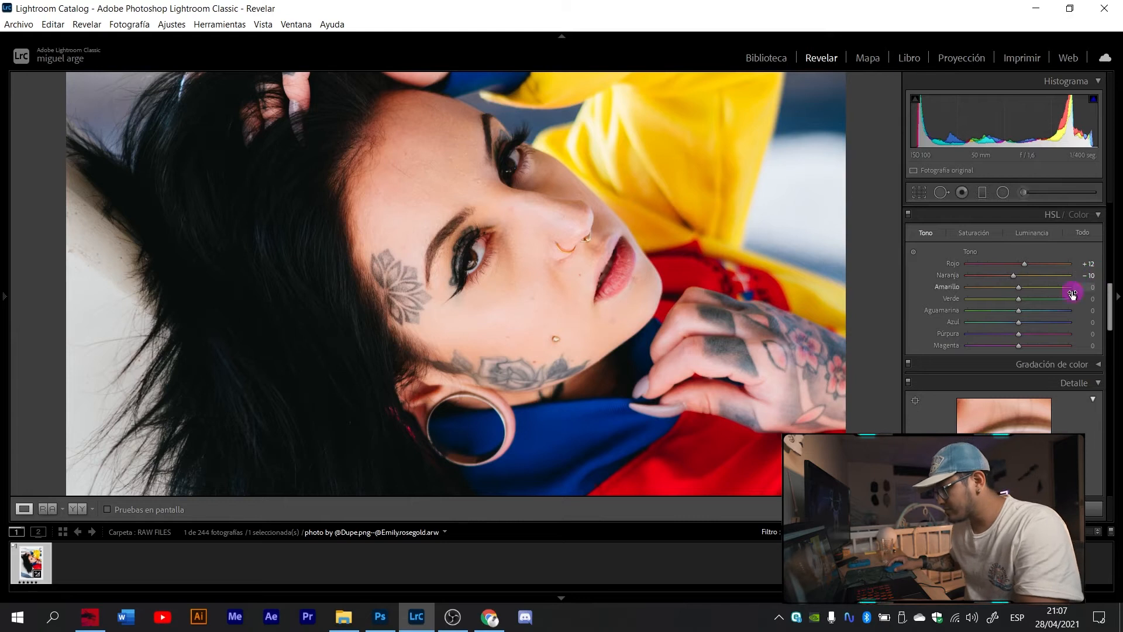
Set the yellow hue to -15 while checking the skin and the yellow sleeve.
{"action": "mouse_move", "coordinate": [1019, 288]}
{"action": "left_mouse_down"}
{"action": "mouse_move", "coordinate": [1032, 290]}
{"action": "mouse_move", "coordinate": [1009, 292]}
{"action": "left_mouse_up"}
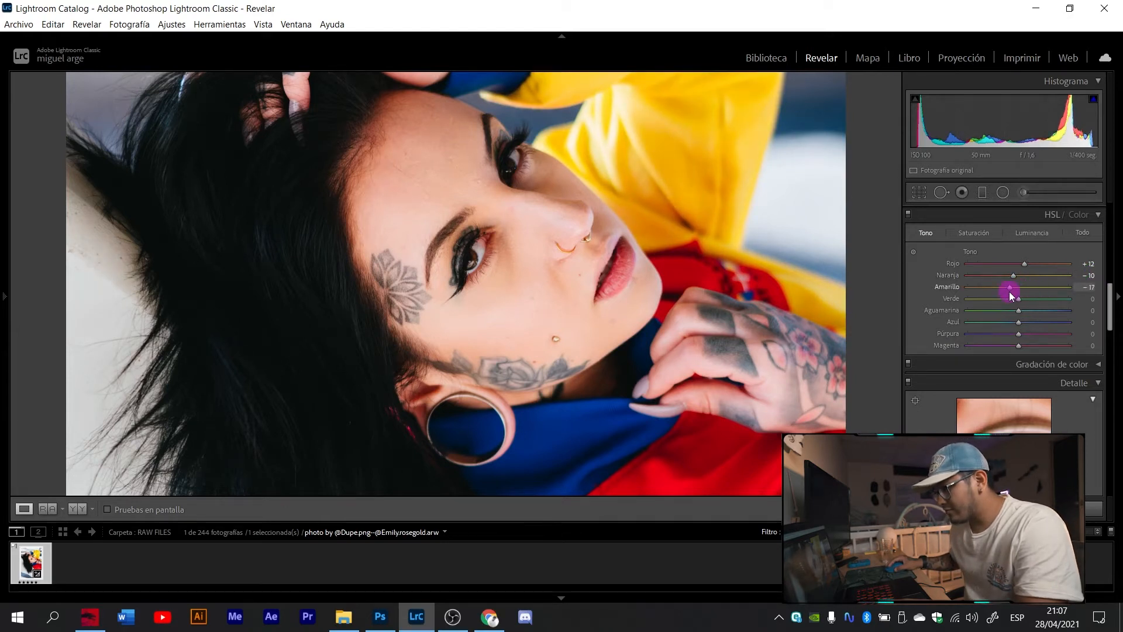
{"action": "left_click_drag", "start_coordinate": [790, 240], "coordinate": [604, 361]}
{"action": "left_click_drag", "start_coordinate": [1012, 289], "coordinate": [1010, 314]}
{"action": "left_click", "coordinate": [1089, 287]}
{"action": "type", "text": "-15"}
{"action": "key", "text": "Return"}
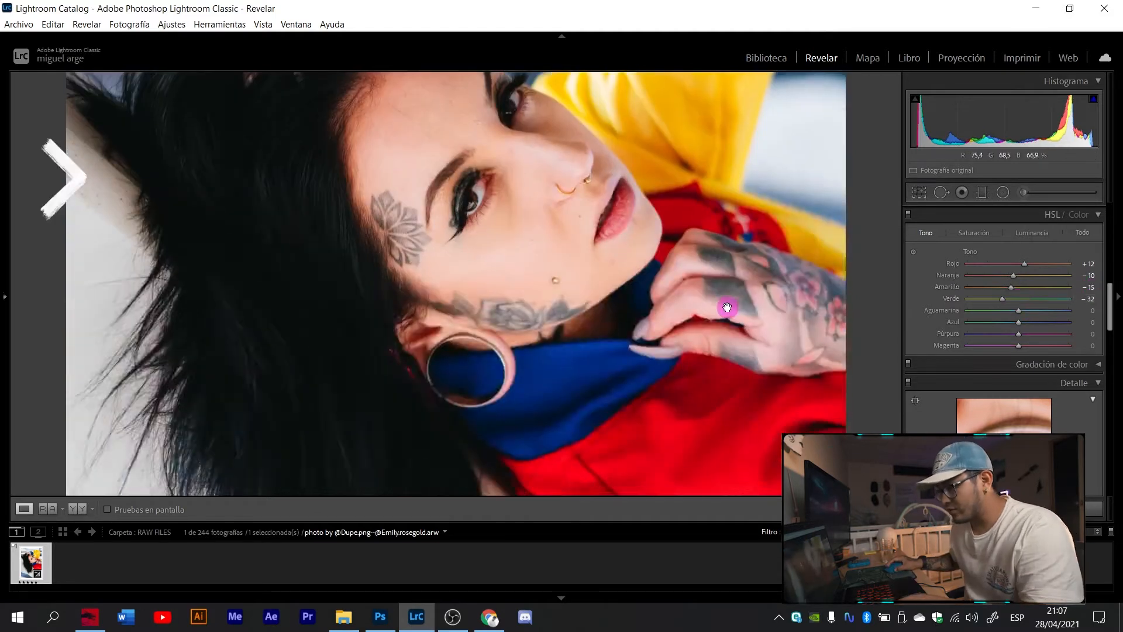
Set the hue to +18 for green, +13 for aqua, +20 for blue, +30 for purple and +15 for magenta, checking the whole photo.
{"action": "left_click", "coordinate": [727, 307]}
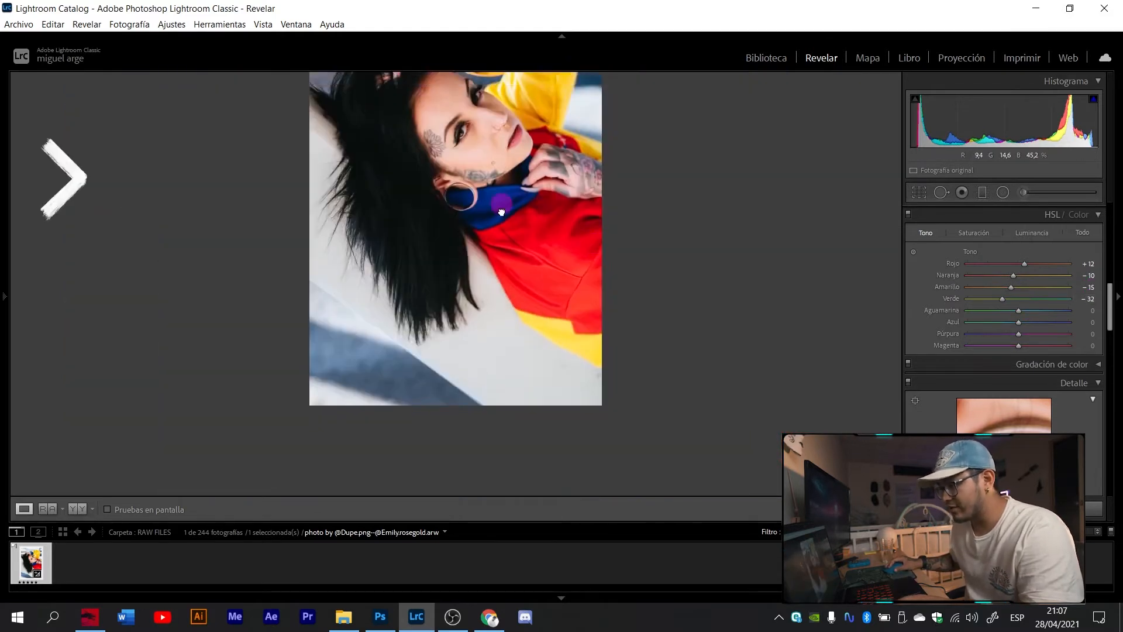
{"action": "key", "text": "ctrl+z"}
{"action": "left_click_drag", "start_coordinate": [1002, 299], "coordinate": [1025, 346]}
{"action": "left_click", "coordinate": [490, 275]}
{"action": "left_click", "coordinate": [490, 275]}
{"action": "left_click", "coordinate": [552, 251]}
{"action": "left_click", "coordinate": [708, 287]}
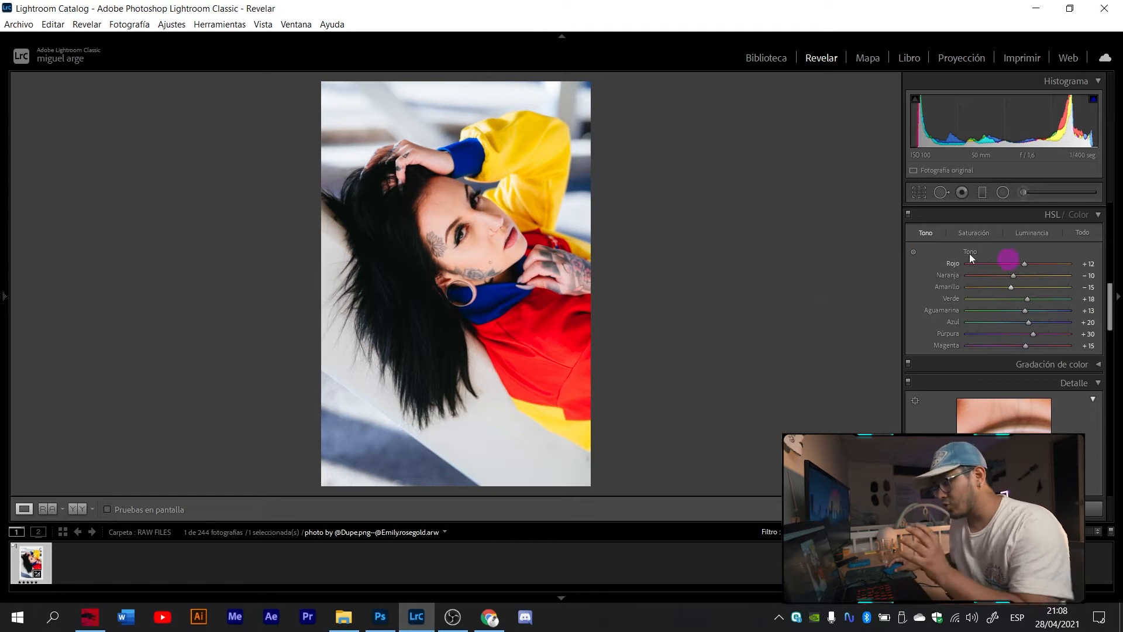
Try the red saturation at +100 in the HSL adjustments, undo it and enlarge the face.
{"action": "left_click", "coordinate": [985, 232]}
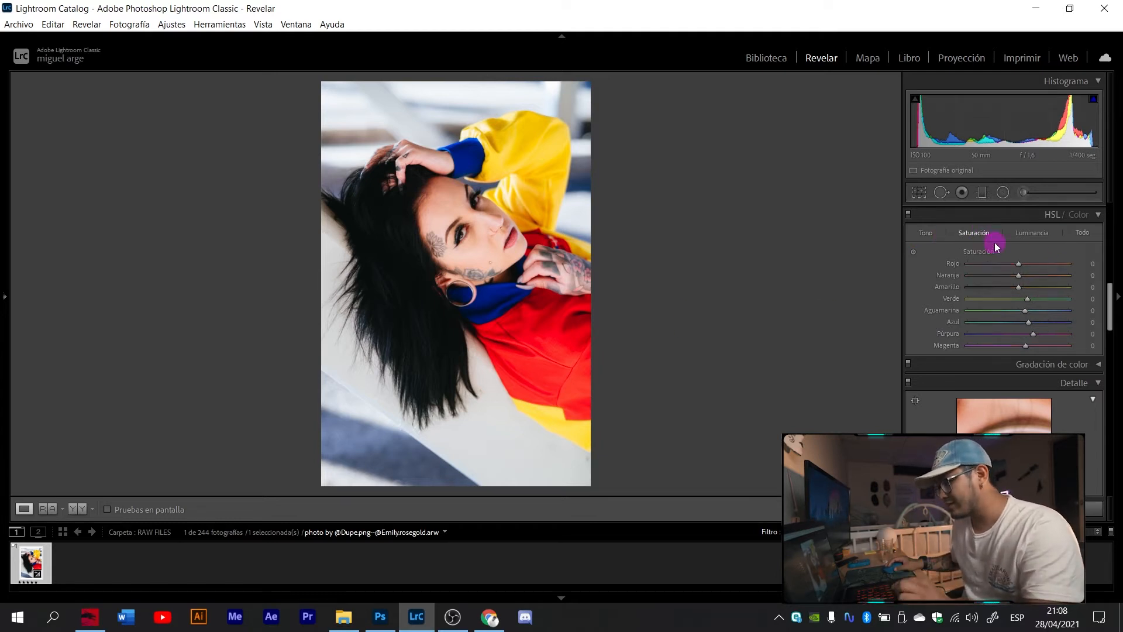
{"action": "left_click_drag", "start_coordinate": [1019, 265], "coordinate": [1075, 269]}
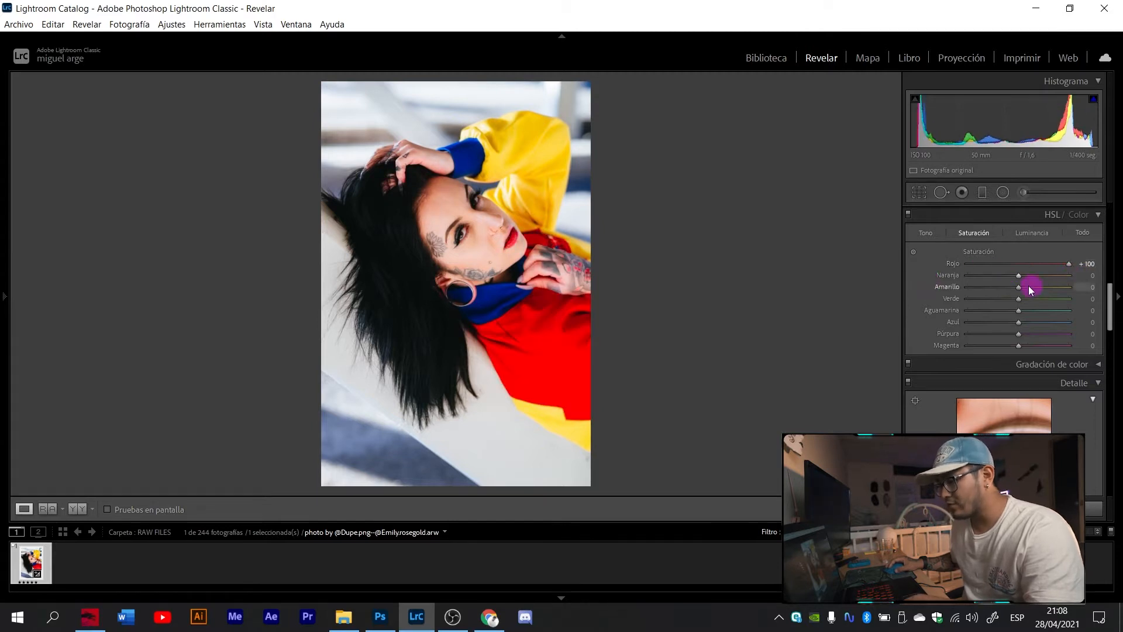
{"action": "key", "text": "ctrl+z"}
{"action": "left_click", "coordinate": [563, 262]}
{"action": "left_click", "coordinate": [613, 282]}
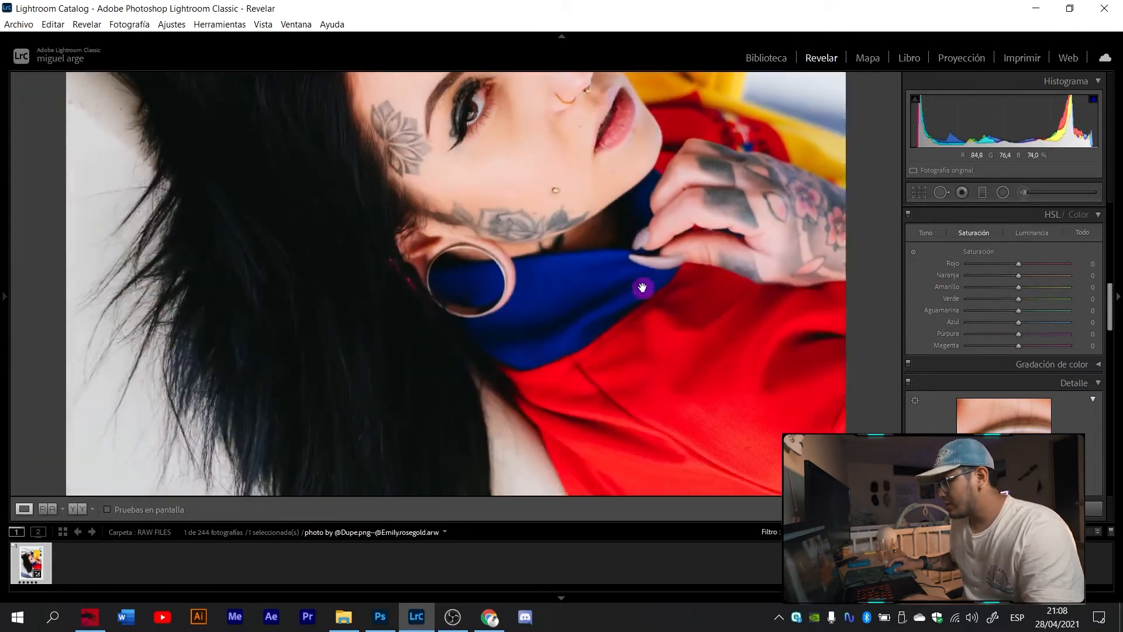
Set the HSL saturation to -10 for red, -16 for orange, -10 for green and -18 for magenta, leaving yellow at 0.
{"action": "mouse_move", "coordinate": [1023, 263]}
{"action": "left_mouse_down"}
{"action": "mouse_move", "coordinate": [1034, 264]}
{"action": "mouse_move", "coordinate": [995, 264]}
{"action": "mouse_move", "coordinate": [1025, 266]}
{"action": "left_mouse_up"}
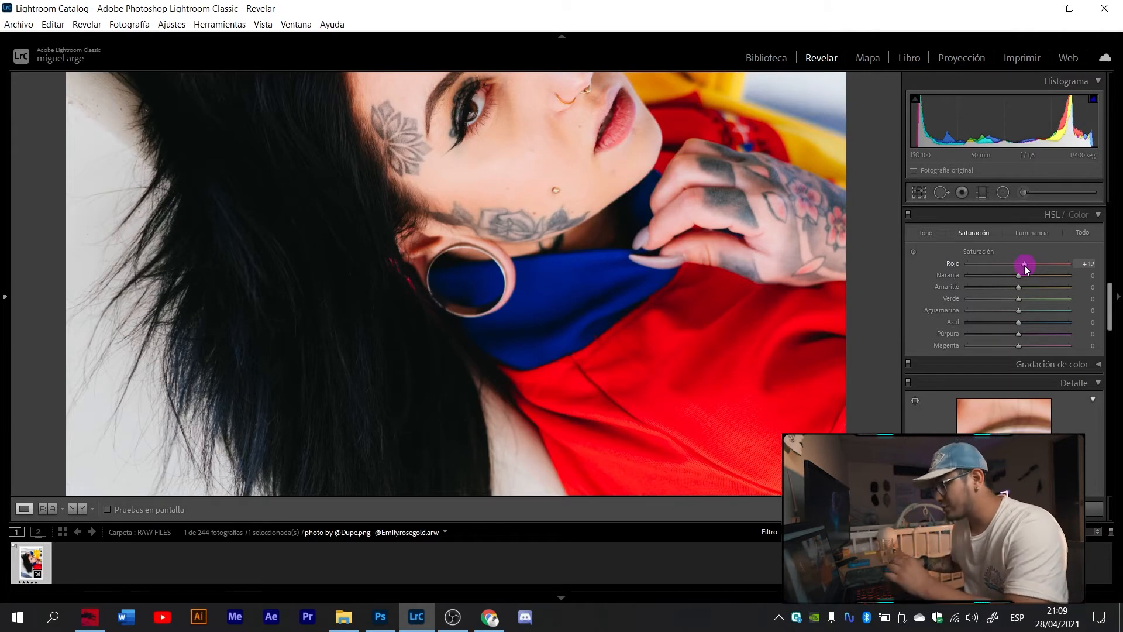
{"action": "left_click_drag", "start_coordinate": [1025, 266], "coordinate": [1016, 265]}
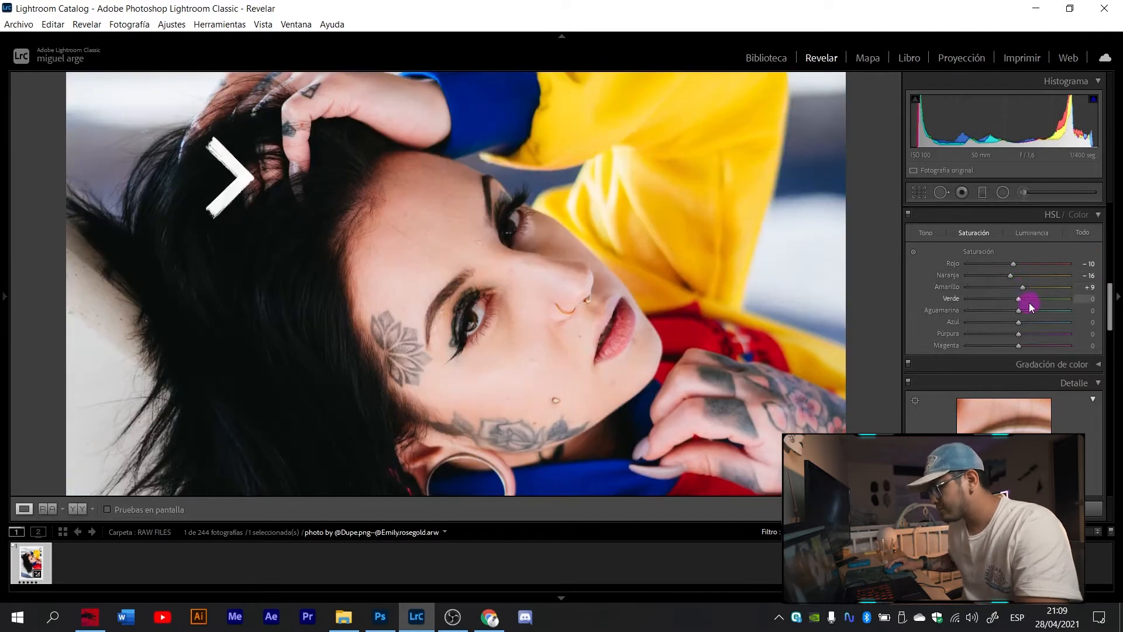
{"action": "left_click_drag", "start_coordinate": [1027, 300], "coordinate": [1013, 298]}
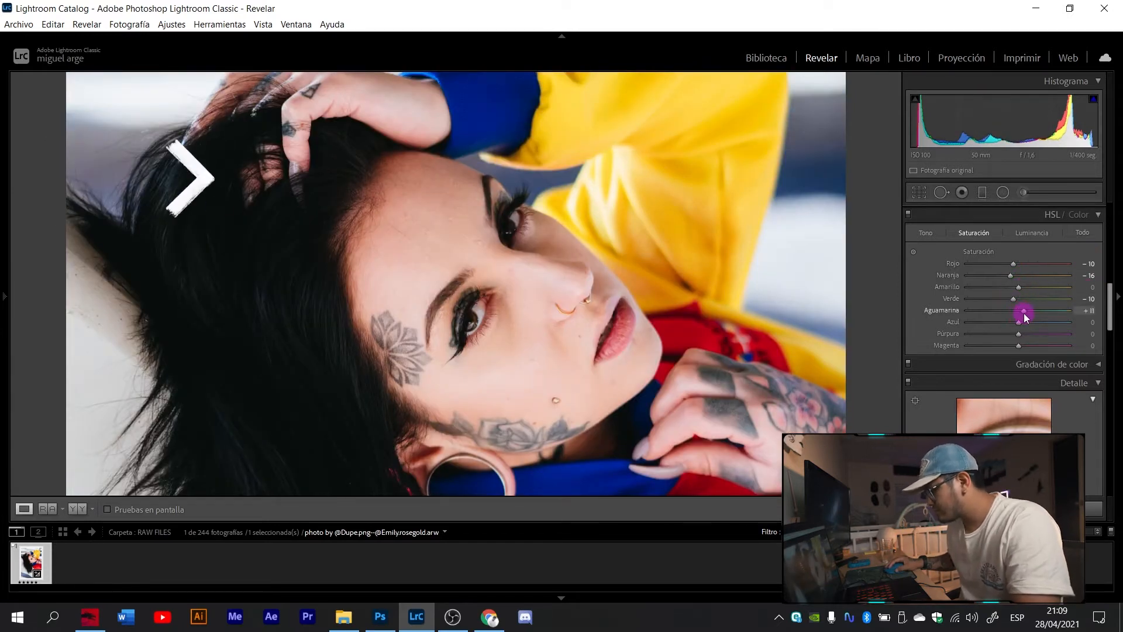
{"action": "left_click_drag", "start_coordinate": [1018, 345], "coordinate": [1006, 347]}
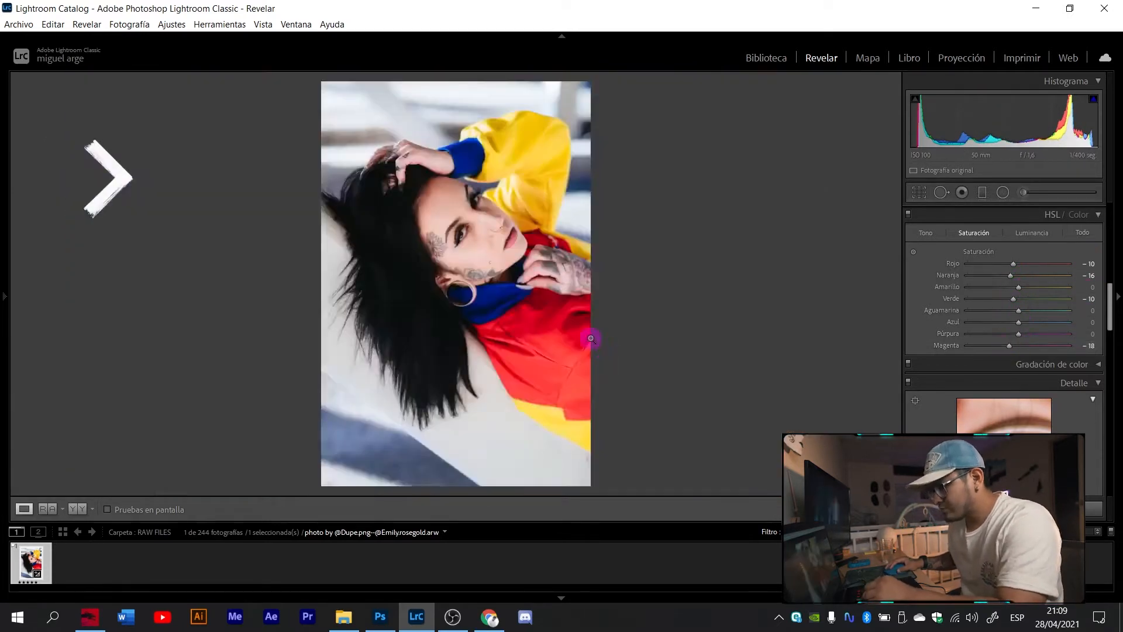
Set the HSL luminance to -21 for red, -16 for orange, -26 for aqua, -16 for blue, -6 for purple and -16 for magenta.
{"action": "mouse_move", "coordinate": [1018, 264]}
{"action": "left_mouse_down"}
{"action": "mouse_move", "coordinate": [1004, 265]}
{"action": "mouse_move", "coordinate": [1010, 275]}
{"action": "left_mouse_up"}
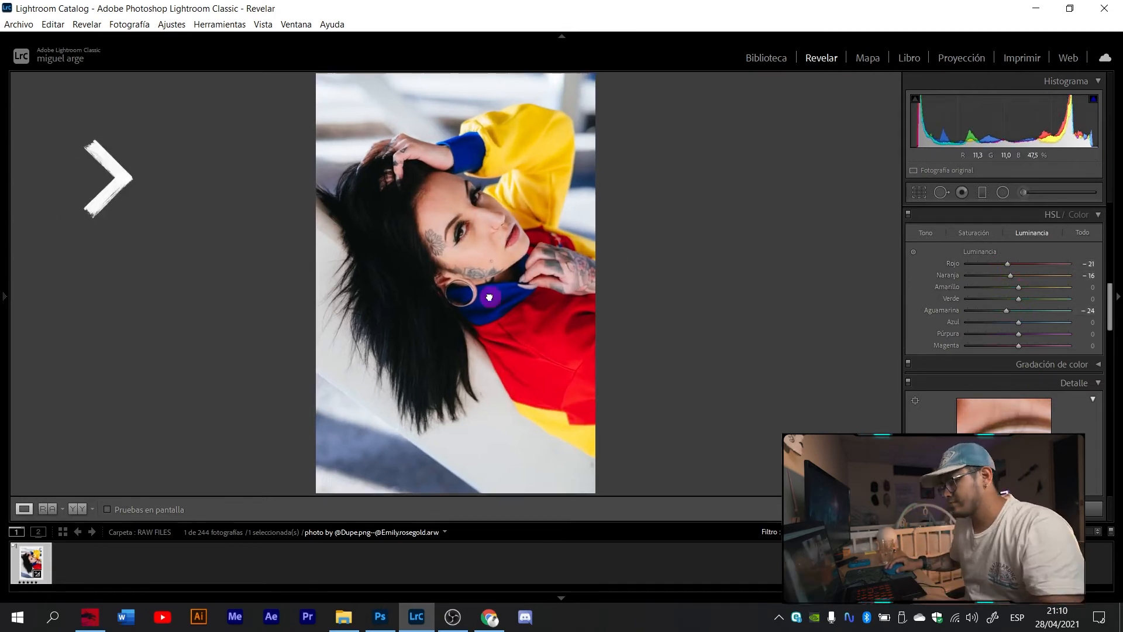
{"action": "left_click", "coordinate": [489, 297]}
{"action": "left_click_drag", "start_coordinate": [1019, 322], "coordinate": [1014, 334]}
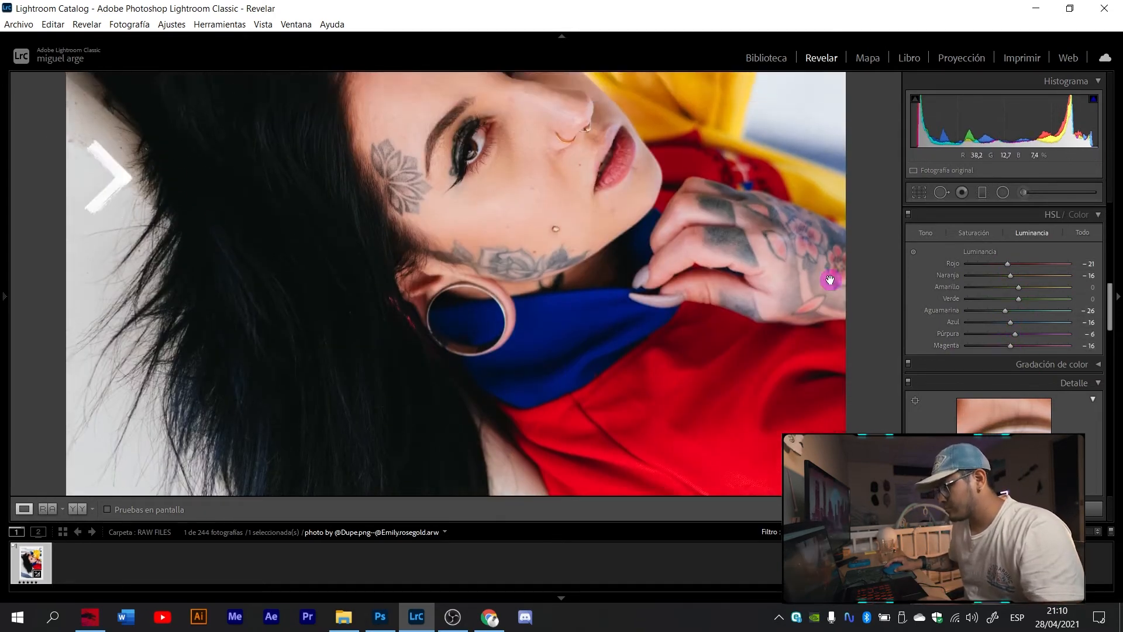
{"action": "left_click", "coordinate": [830, 280]}
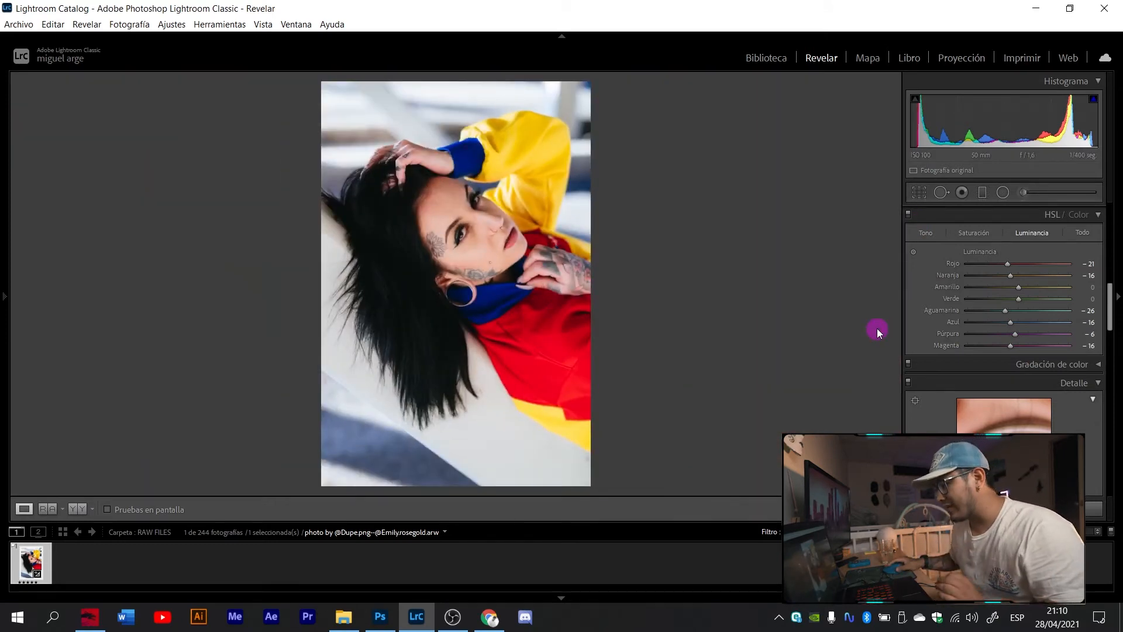
Enlarge the face and hand and compare the photo with and without the HSL adjustments.
{"action": "left_click", "coordinate": [535, 234]}
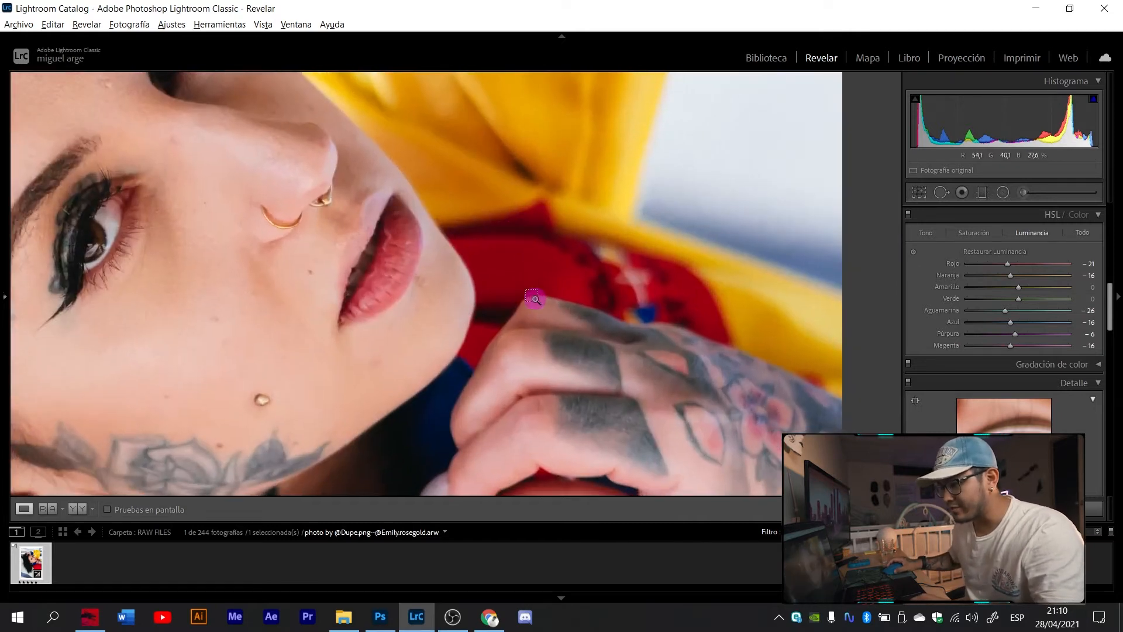
{"action": "left_click_drag", "start_coordinate": [532, 313], "coordinate": [540, 280]}
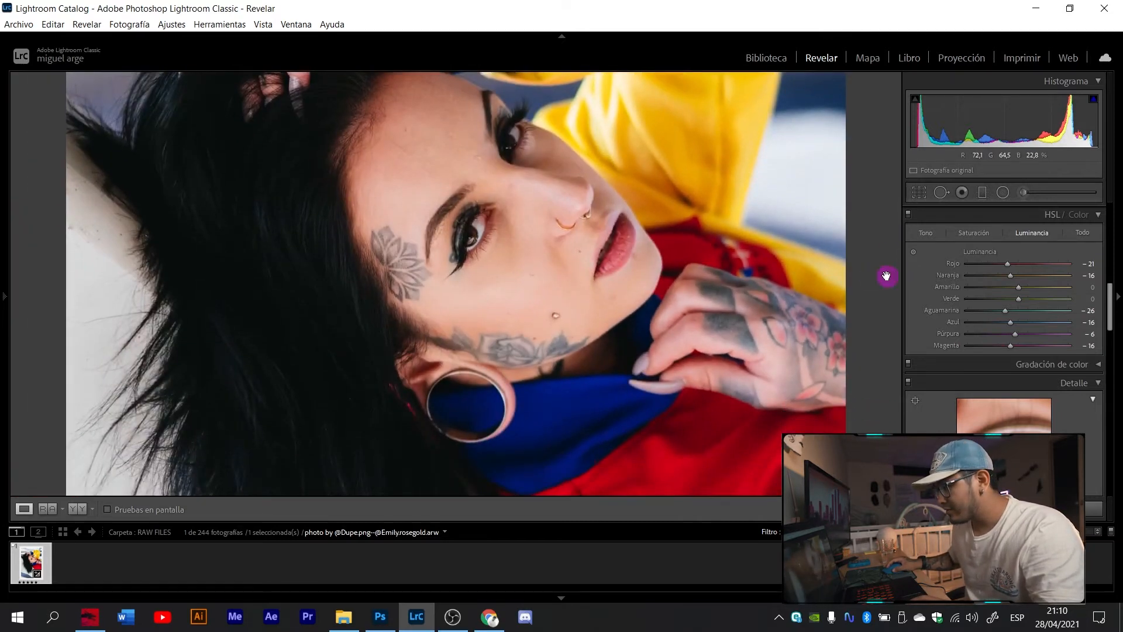
{"action": "left_click", "coordinate": [907, 213]}
{"action": "left_click", "coordinate": [907, 214]}
{"action": "left_click", "coordinate": [907, 213]}
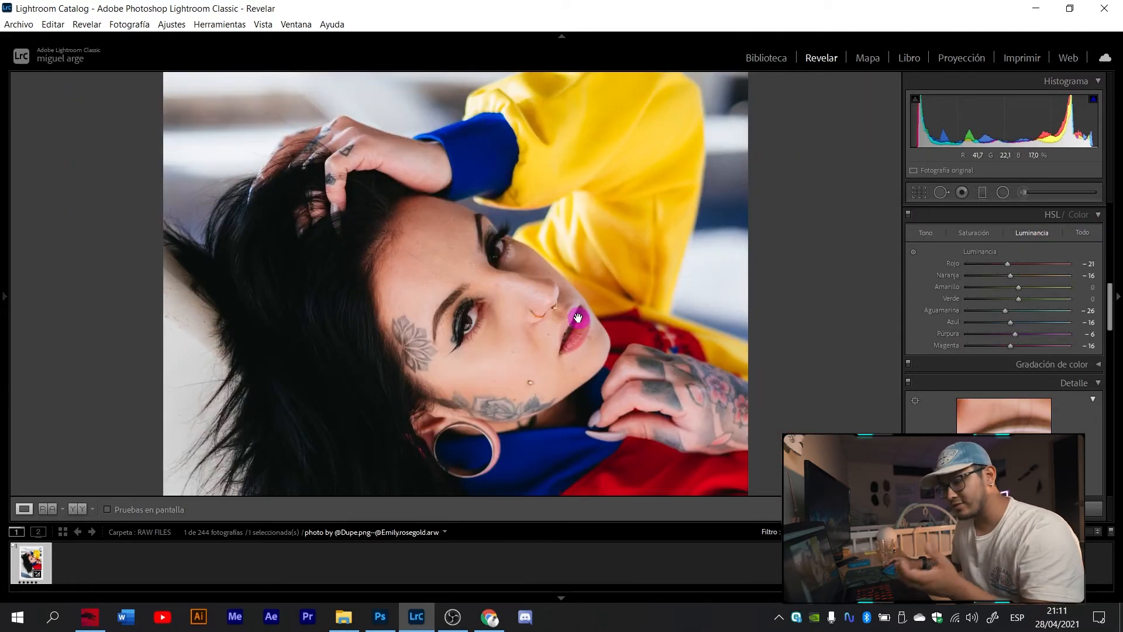
{"action": "left_click", "coordinate": [578, 317]}
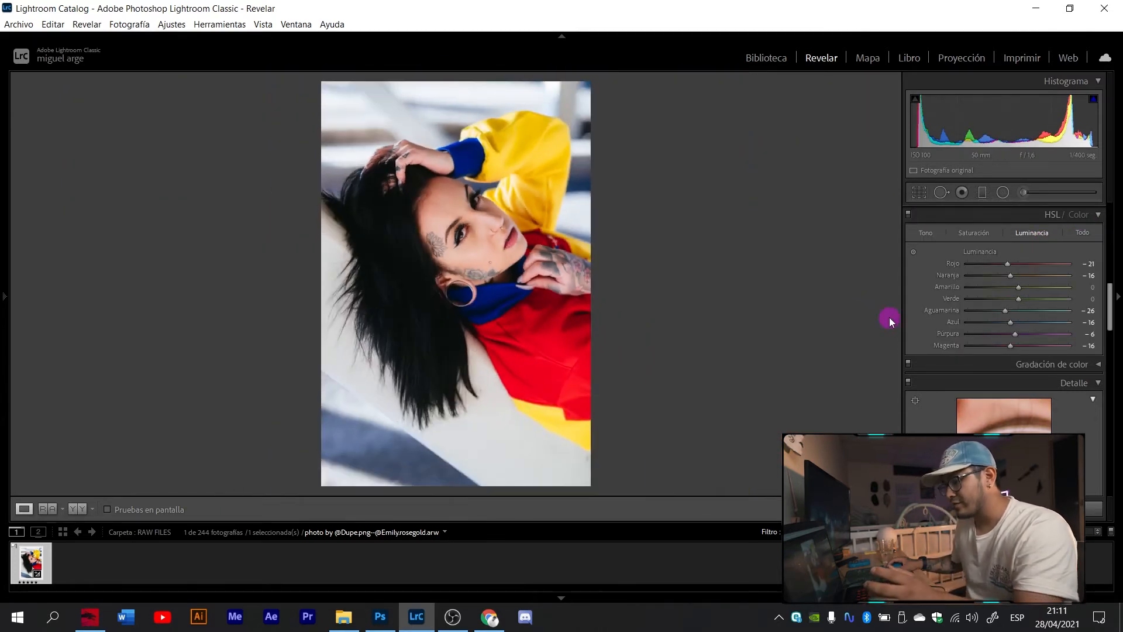
Compare the whole photo before and after the edit against a blacked-out interface, and restore the normal view.
{"action": "key", "text": "l"}
{"action": "key", "text": "l"}
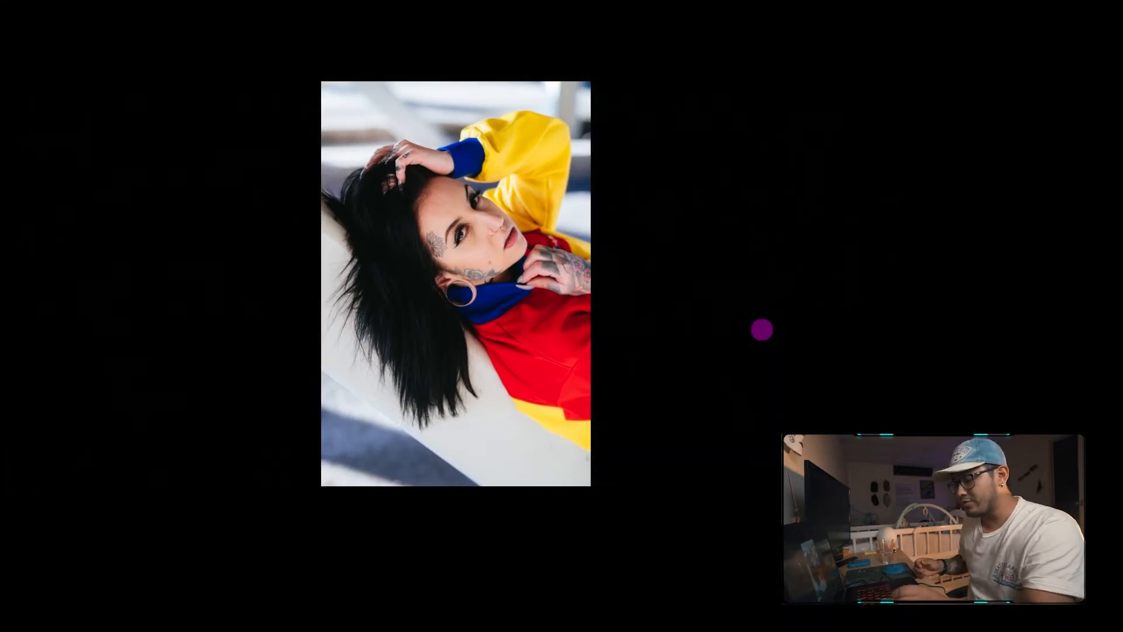
{"action": "key", "text": "backslash"}
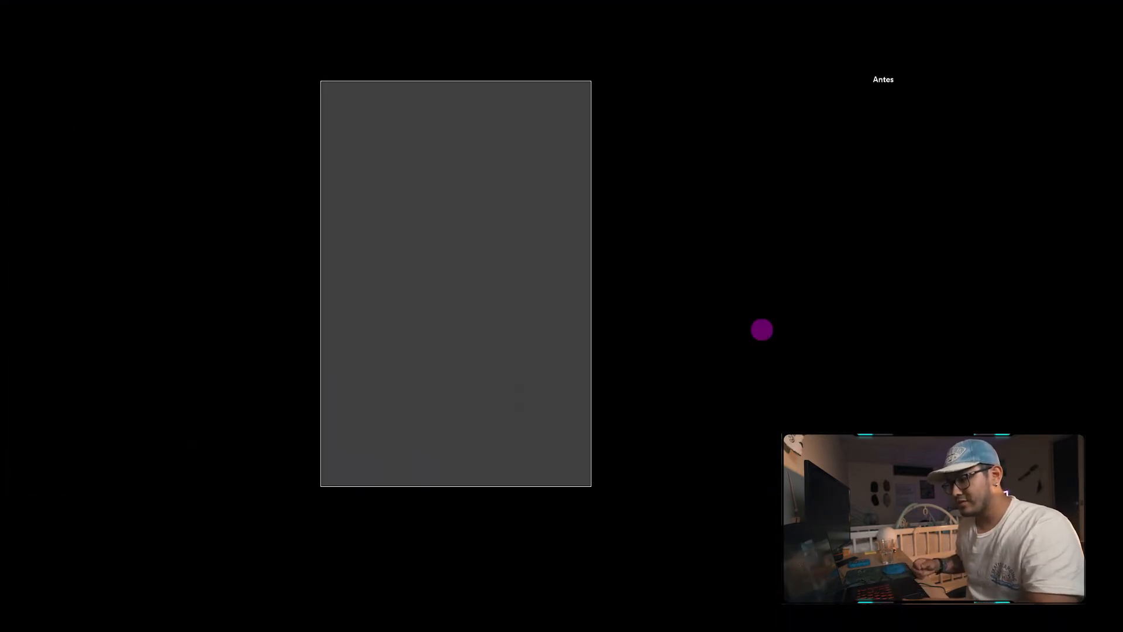
{"action": "key", "text": "backslash"}
{"action": "key", "text": "backslash"}
{"action": "key", "text": "backslash"}
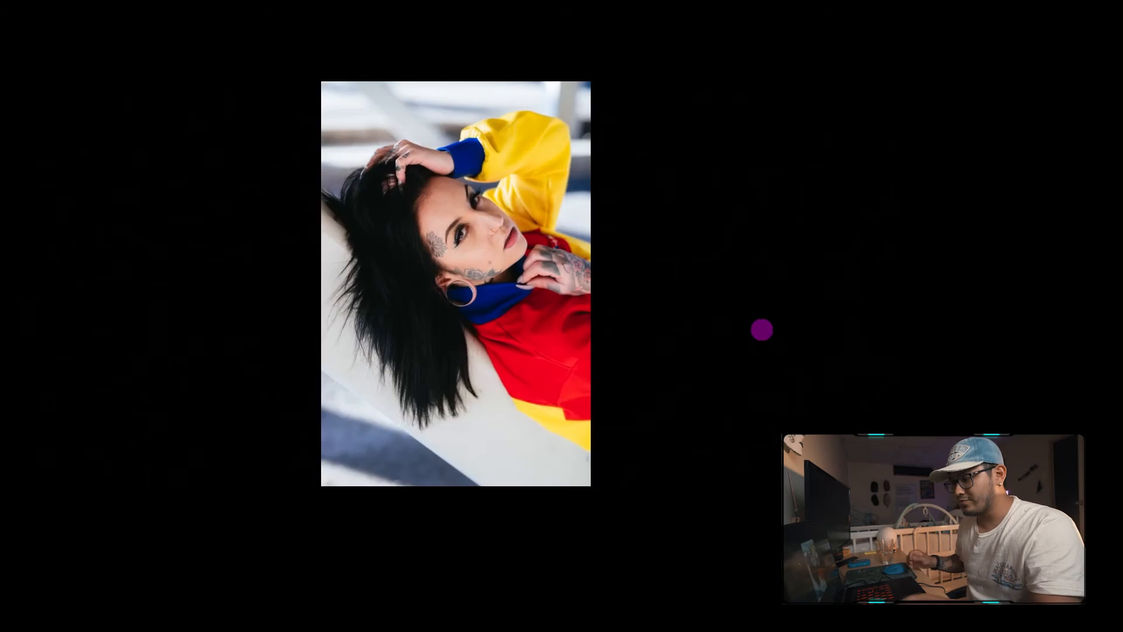
{"action": "key", "text": "l"}
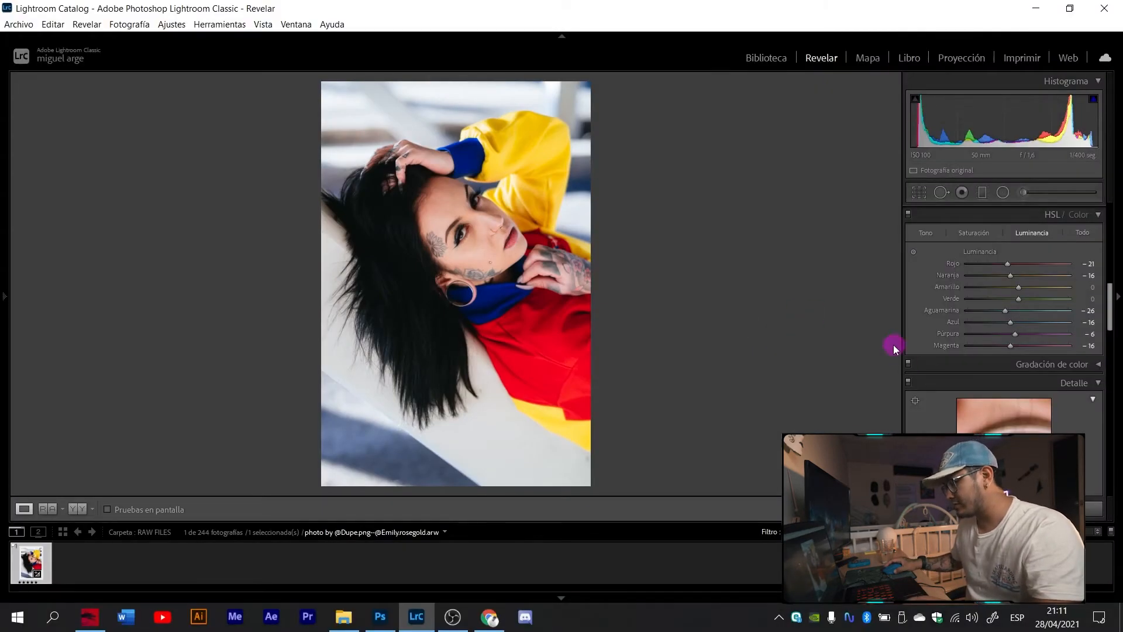
Try a sharpening amount of 150 and inspect its effect on the enlarged face.
{"action": "scroll", "coordinate": [907, 331], "scroll_direction": "down", "scroll_amount": 3}
{"action": "scroll", "coordinate": [917, 341], "scroll_direction": "up", "scroll_amount": 2}
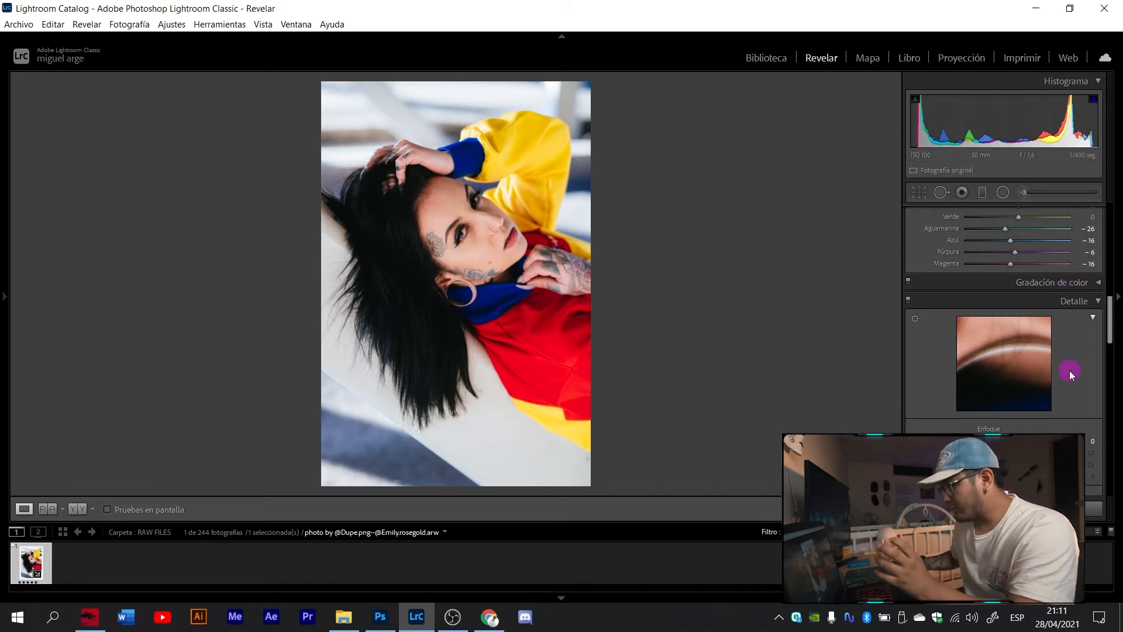
{"action": "scroll", "coordinate": [1069, 371], "scroll_direction": "down", "scroll_amount": 2}
{"action": "left_click", "coordinate": [487, 227]}
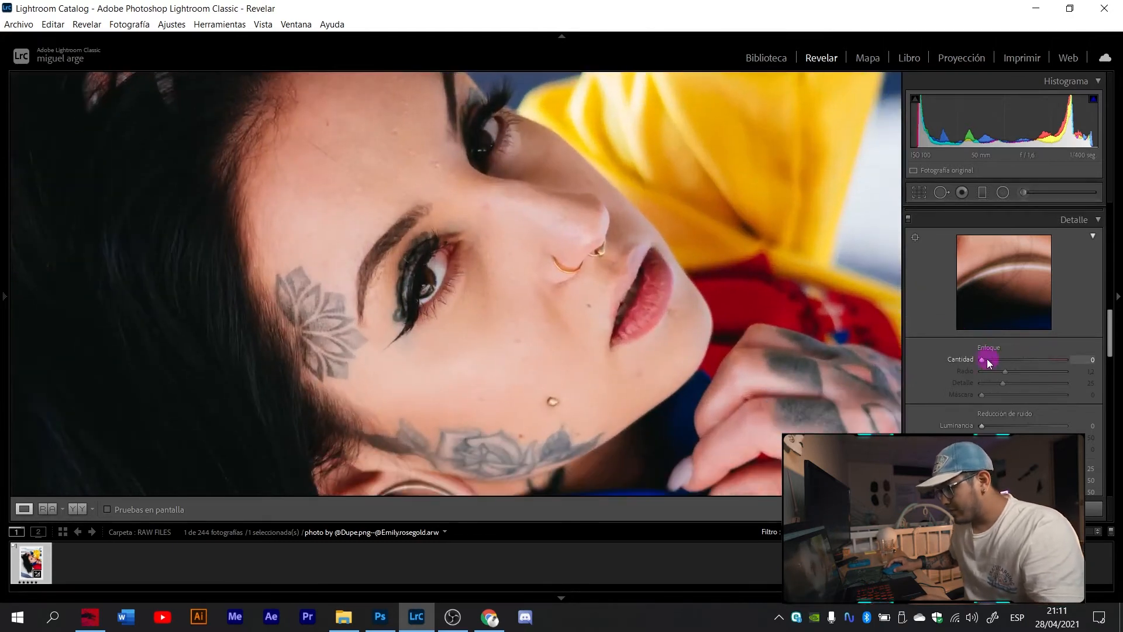
{"action": "left_click_drag", "start_coordinate": [985, 360], "coordinate": [1028, 362]}
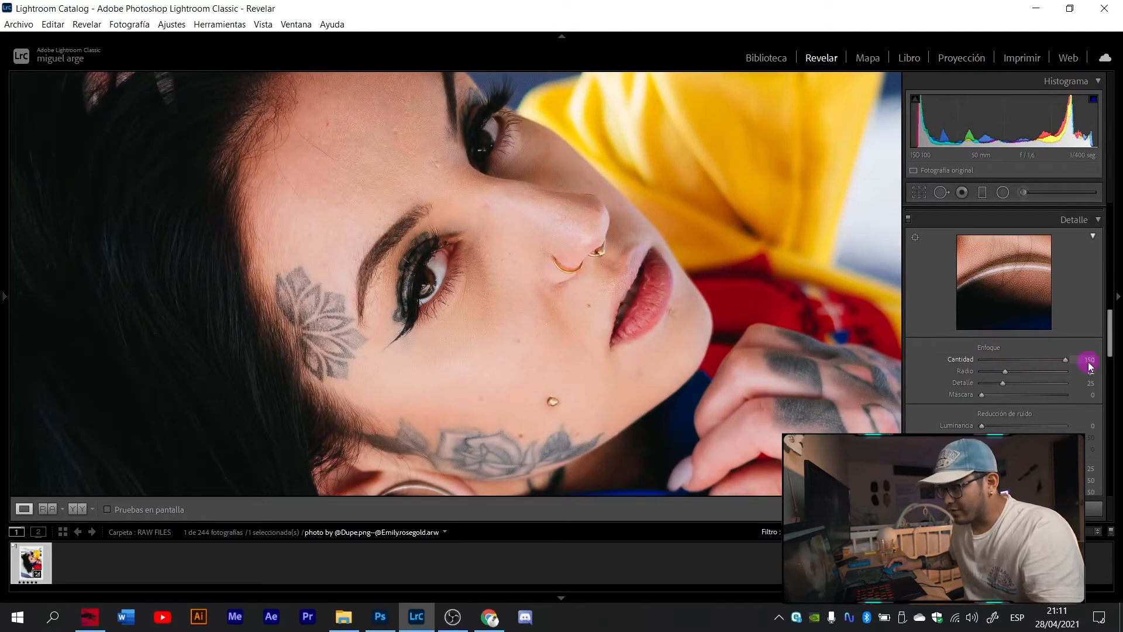
{"action": "mouse_move", "coordinate": [478, 362]}
{"action": "left_mouse_down"}
{"action": "mouse_move", "coordinate": [457, 324]}
{"action": "mouse_move", "coordinate": [489, 367]}
{"action": "left_mouse_up"}
{"action": "key", "text": "ctrl+="}
{"action": "left_click_drag", "start_coordinate": [461, 292], "coordinate": [525, 356]}
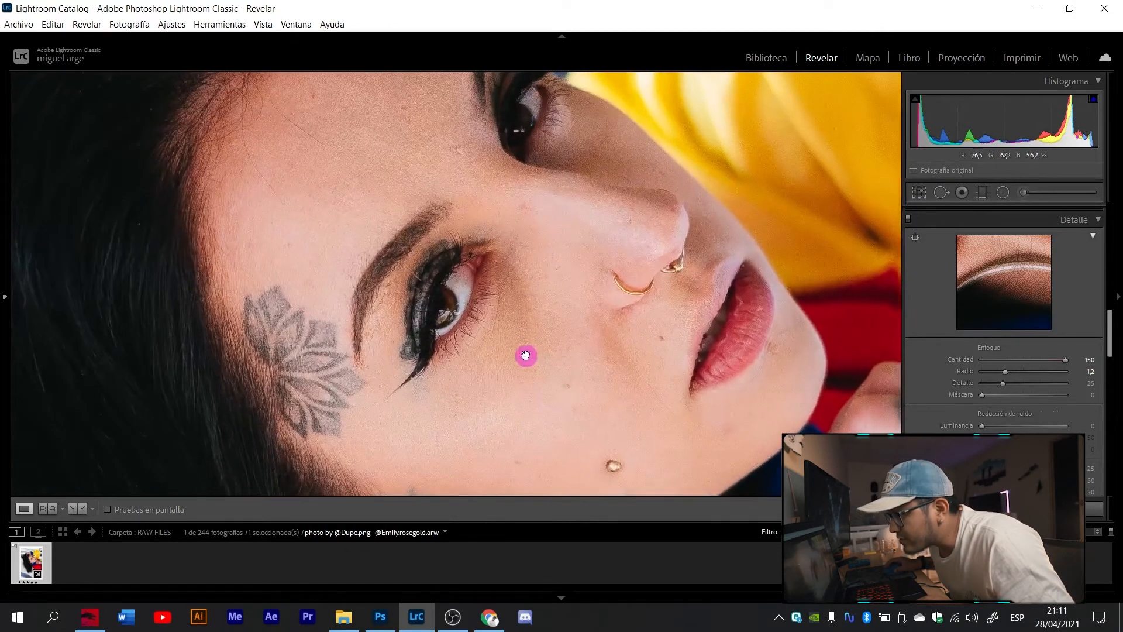
{"action": "left_click", "coordinate": [517, 298]}
Set the sharpening amount to 10 and check the whole photo.
{"action": "left_click_drag", "start_coordinate": [1068, 362], "coordinate": [986, 379]}
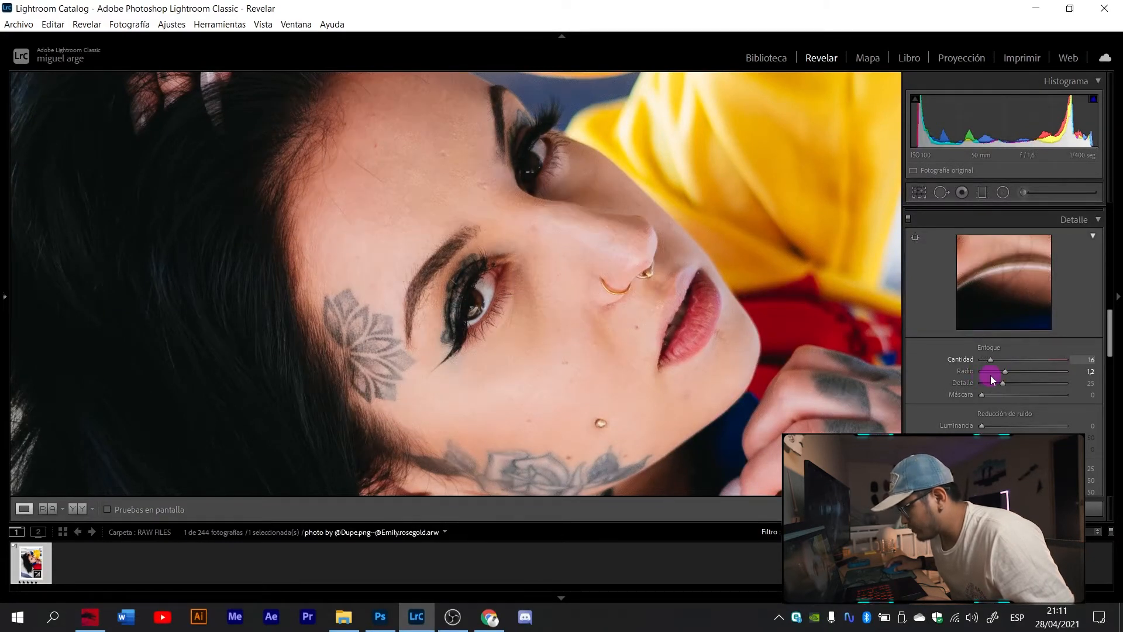
{"action": "left_click", "coordinate": [1089, 360]}
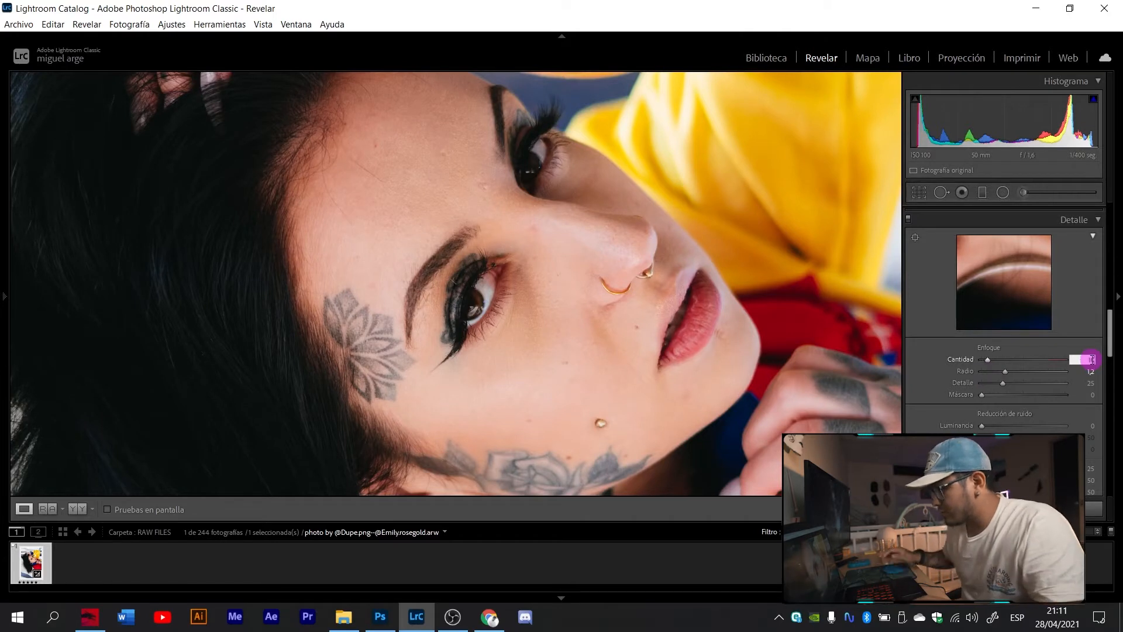
{"action": "key", "text": "Return"}
{"action": "left_click", "coordinate": [539, 287]}
{"action": "left_click_drag", "start_coordinate": [539, 288], "coordinate": [503, 351]}
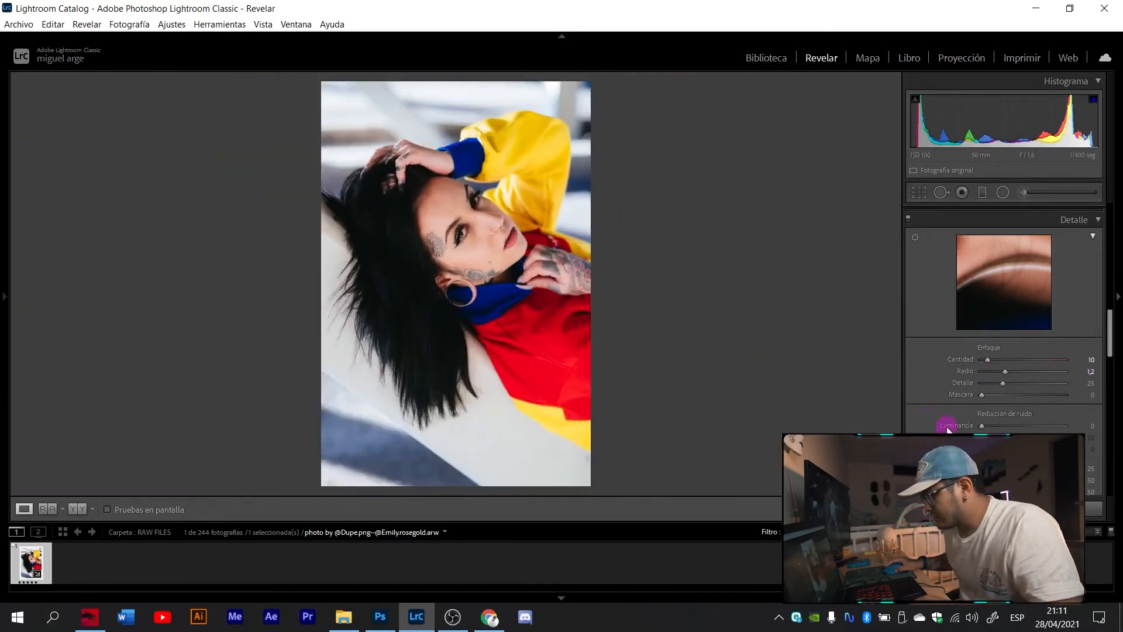
Inspect the skin and hair of the enlarged face for noise against the noise reduction settings.
{"action": "scroll", "coordinate": [948, 427], "scroll_direction": "down", "scroll_amount": 2}
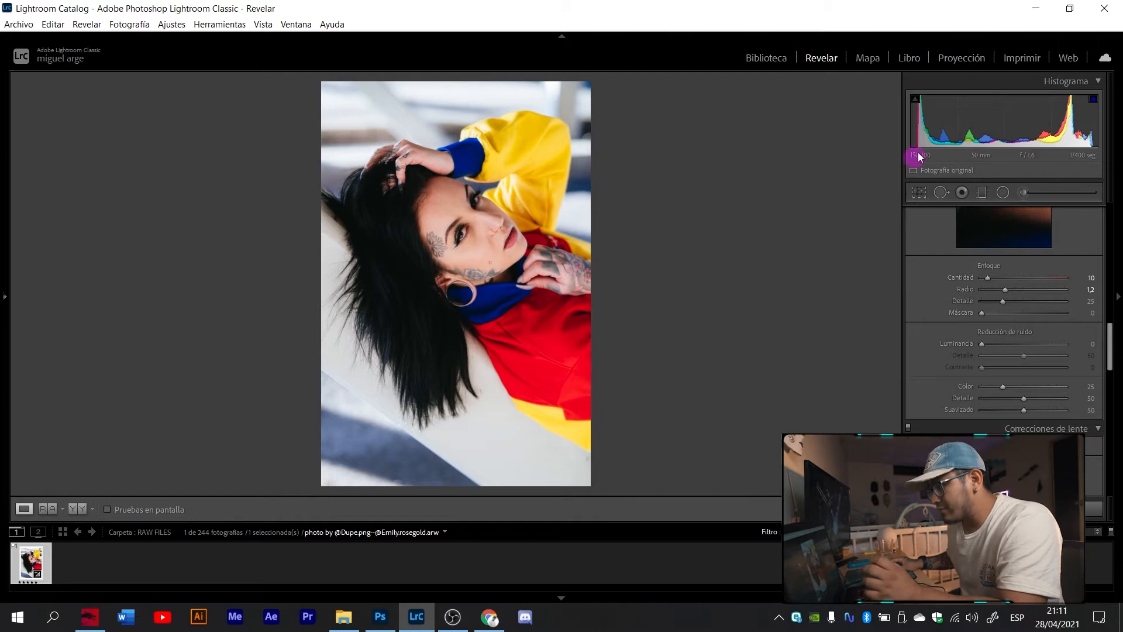
{"action": "left_click", "coordinate": [485, 241]}
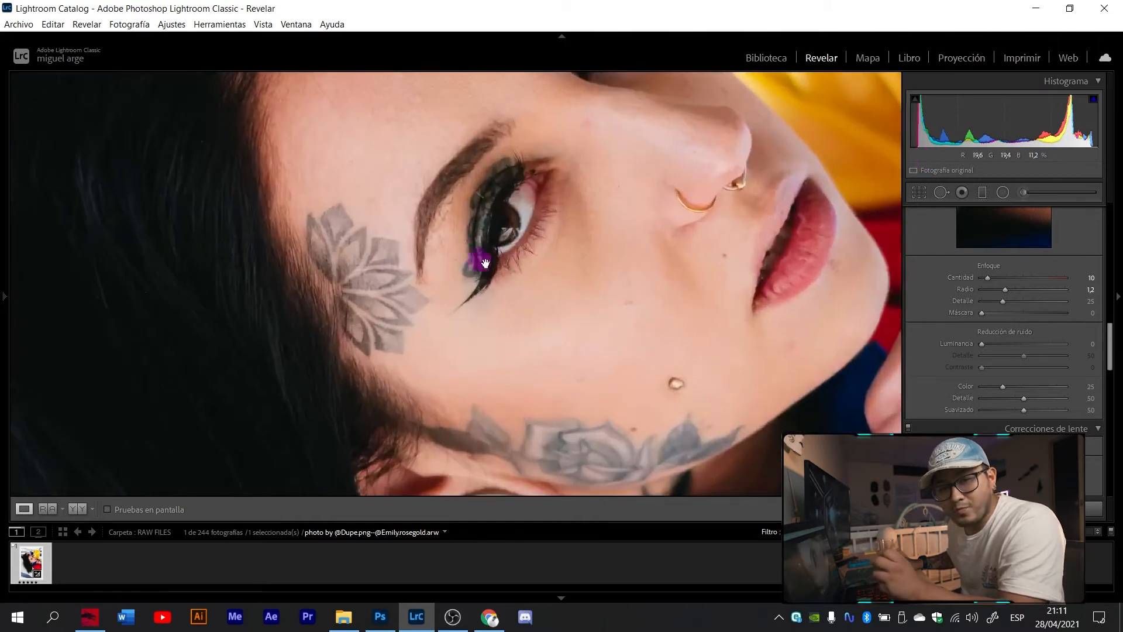
{"action": "left_click_drag", "start_coordinate": [556, 251], "coordinate": [492, 350]}
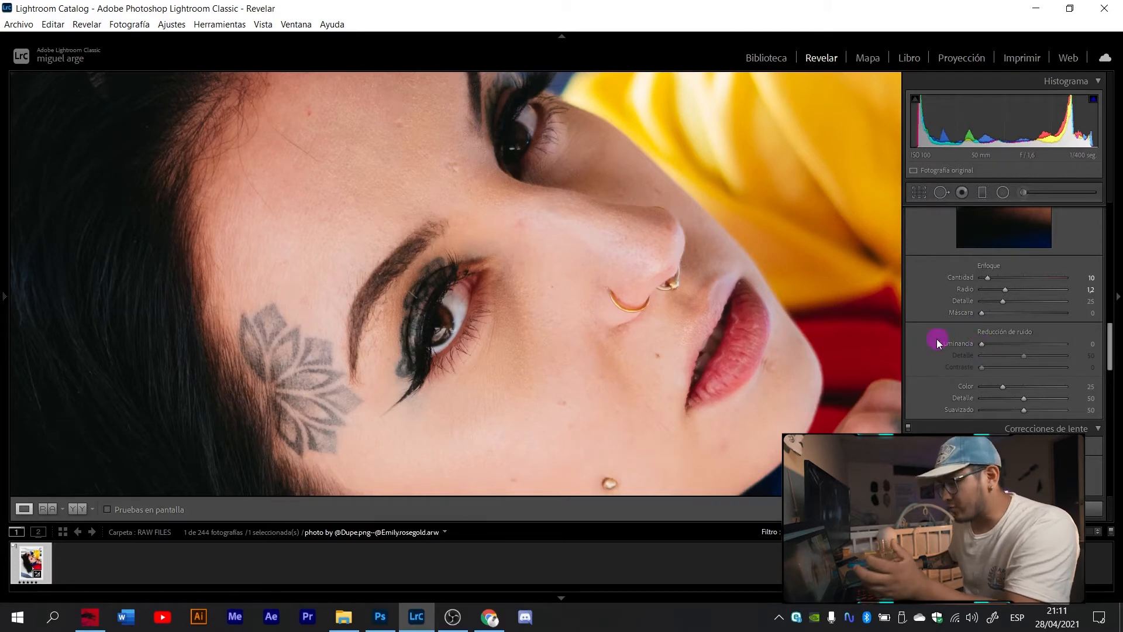
{"action": "scroll", "coordinate": [960, 361], "scroll_direction": "down", "scroll_amount": 3}
{"action": "left_click", "coordinate": [770, 310]}
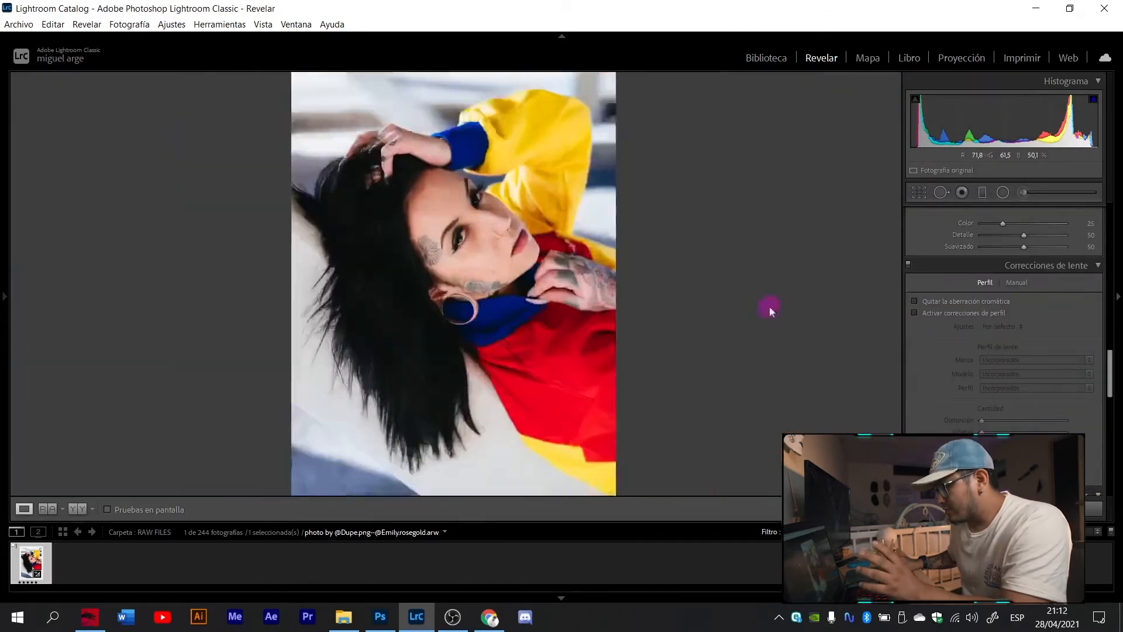
Turn on chromatic aberration removal in the lens corrections and check the edges of the hair, hand and sleeve.
{"action": "left_click", "coordinate": [950, 308]}
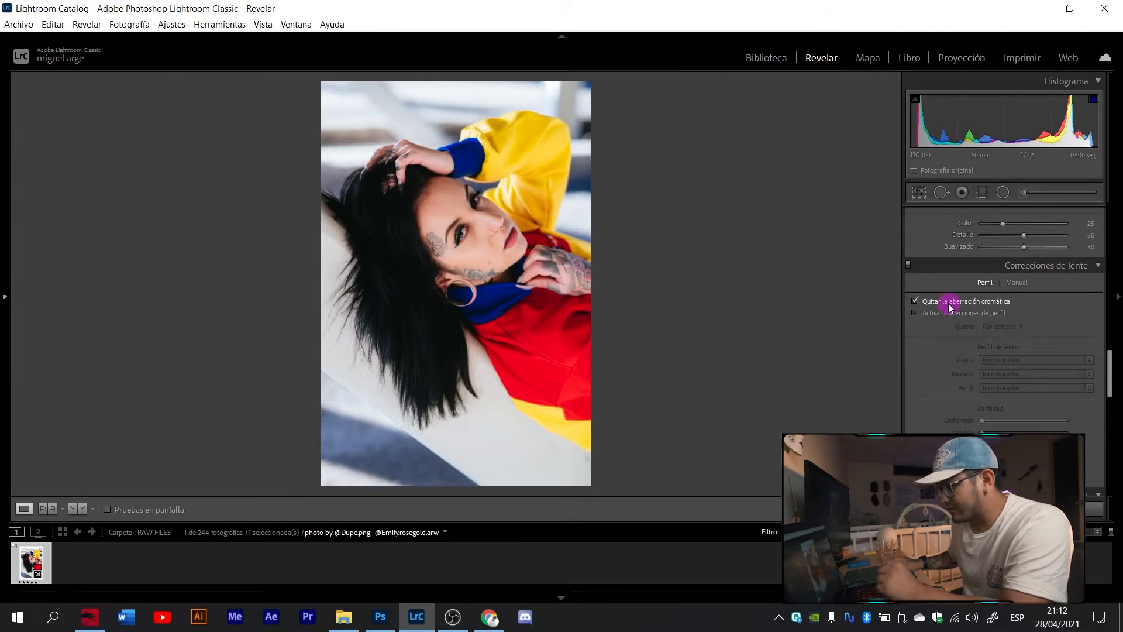
{"action": "left_click", "coordinate": [364, 263]}
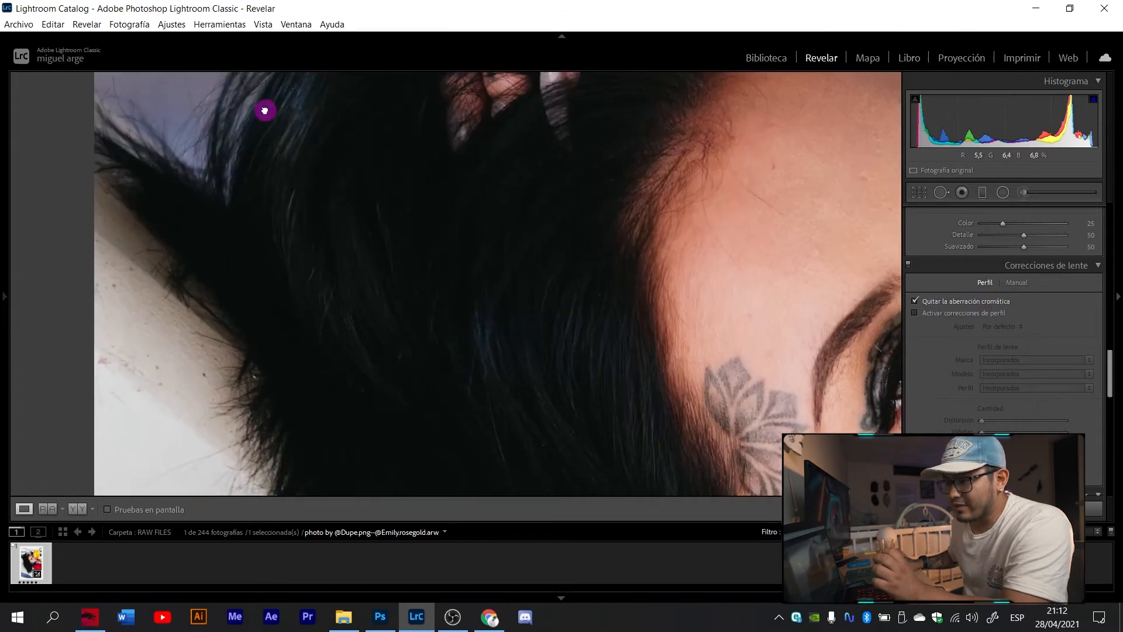
{"action": "left_click_drag", "start_coordinate": [265, 108], "coordinate": [218, 376]}
{"action": "left_click_drag", "start_coordinate": [472, 216], "coordinate": [358, 326]}
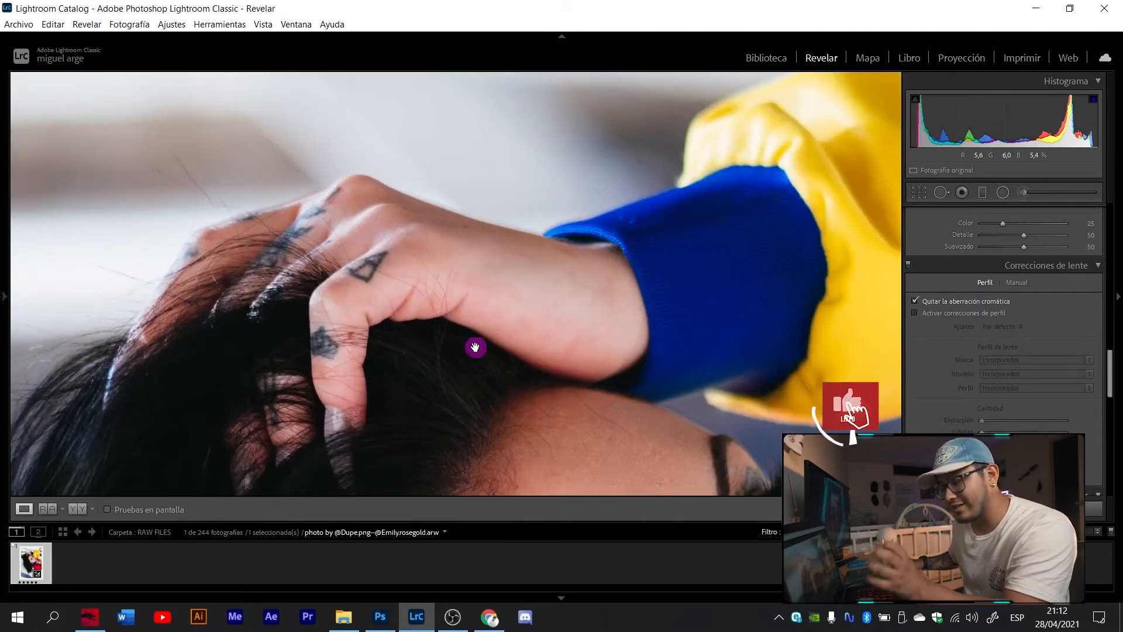
{"action": "left_click_drag", "start_coordinate": [647, 333], "coordinate": [529, 436]}
{"action": "left_click", "coordinate": [619, 381]}
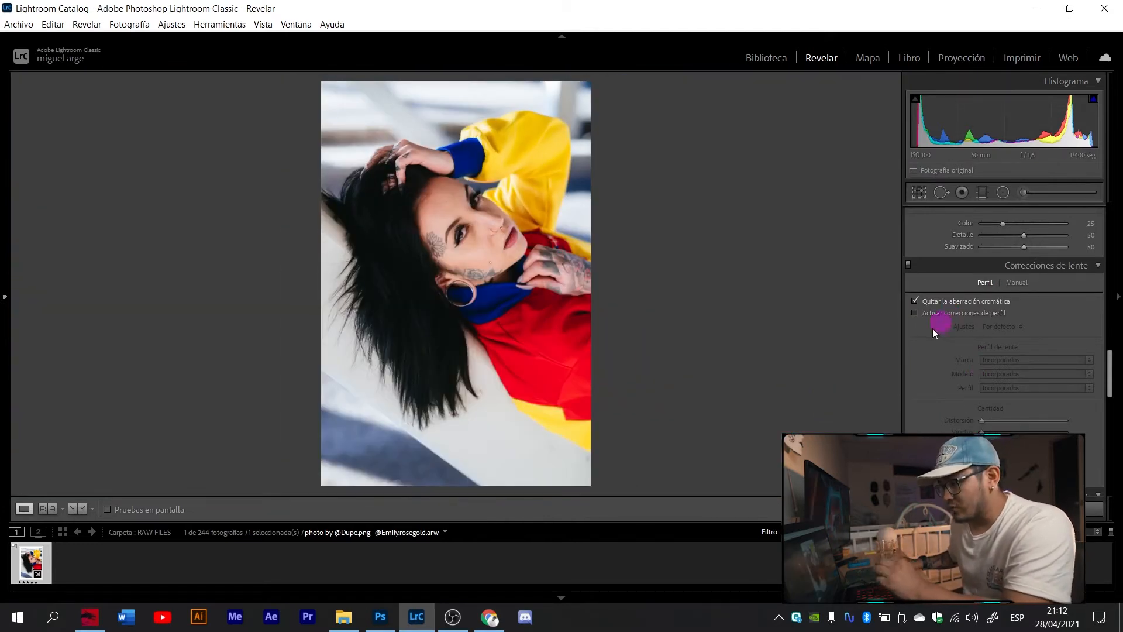
Try the lens profile corrections on the photo and switch them off again.
{"action": "left_click", "coordinate": [953, 318]}
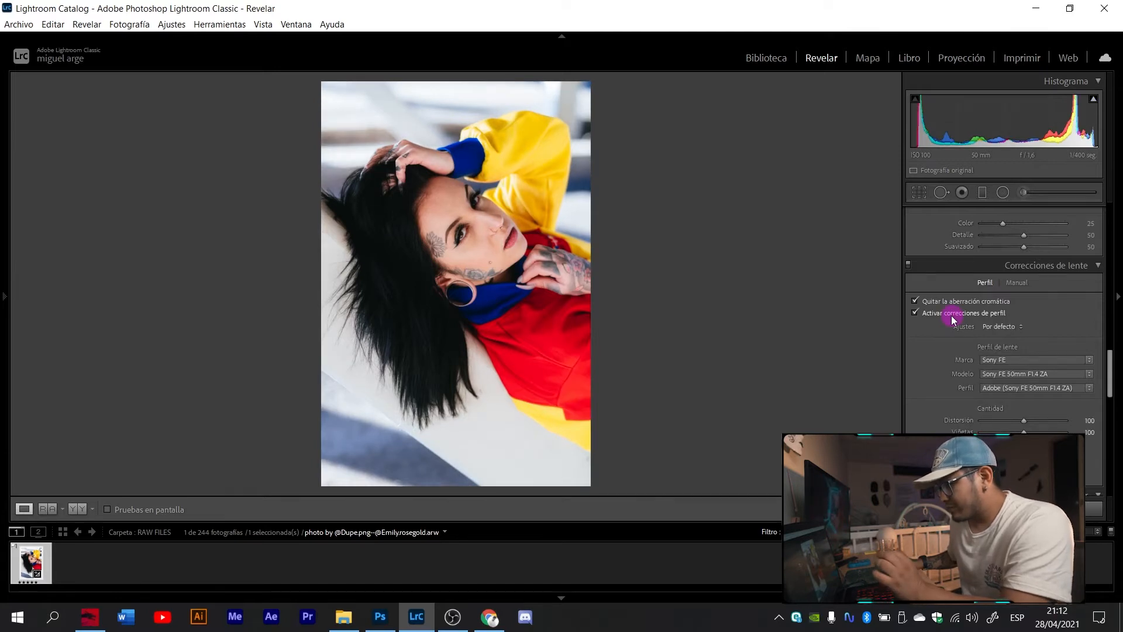
{"action": "left_click", "coordinate": [952, 318]}
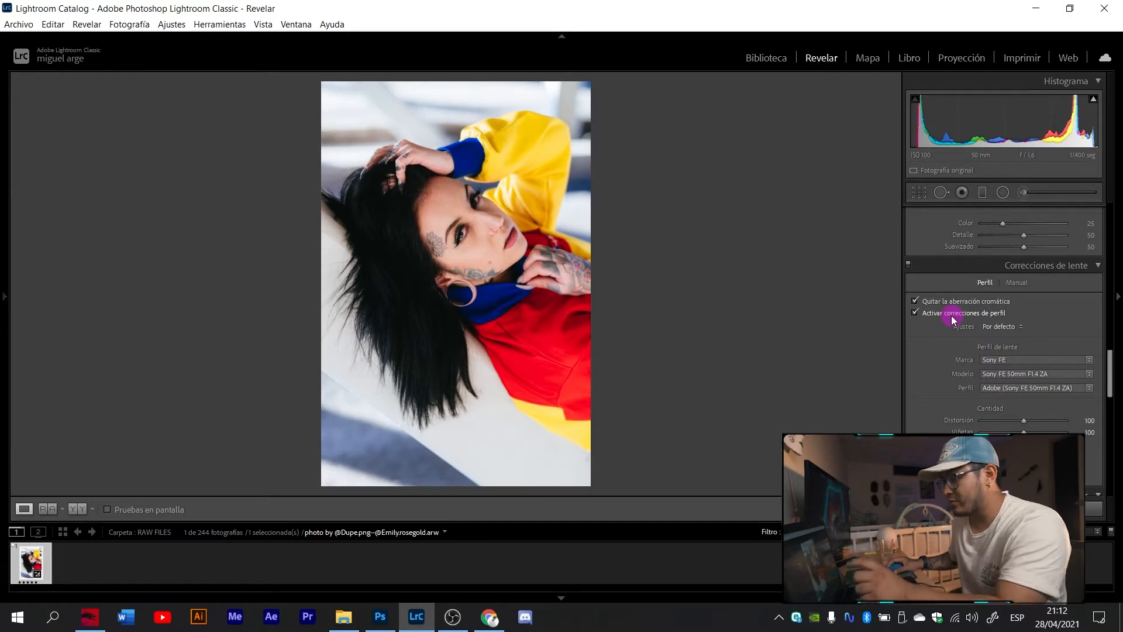
{"action": "left_click", "coordinate": [952, 318]}
Try extreme values for the shadows tint in the camera calibration and set it to -5.
{"action": "scroll", "coordinate": [920, 386], "scroll_direction": "down", "scroll_amount": 2}
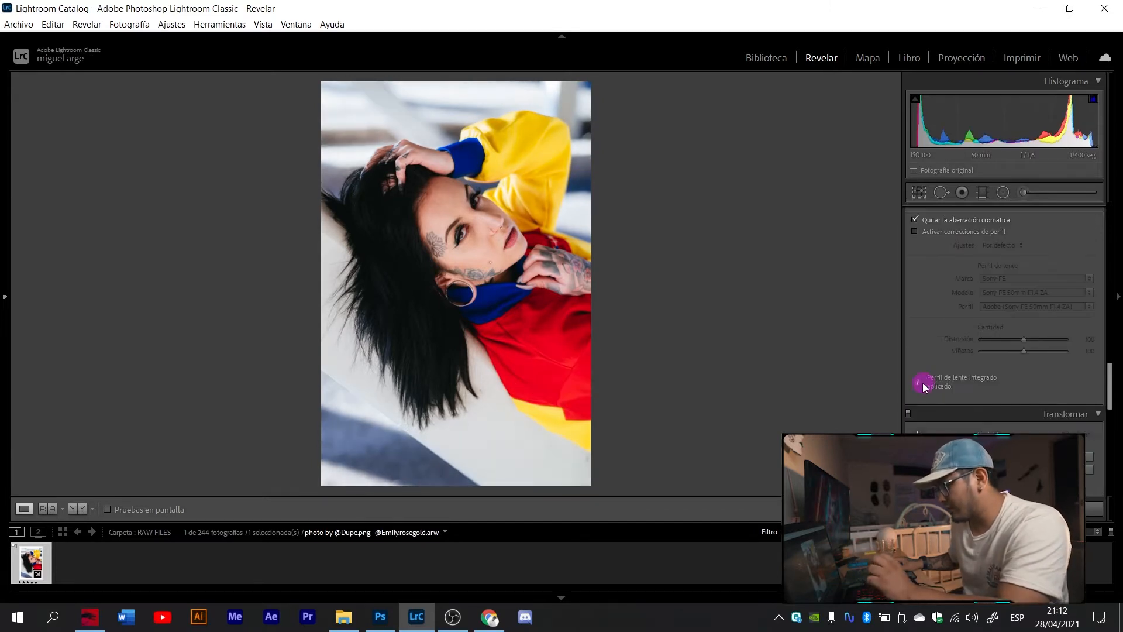
{"action": "scroll", "coordinate": [924, 386], "scroll_direction": "down", "scroll_amount": 10}
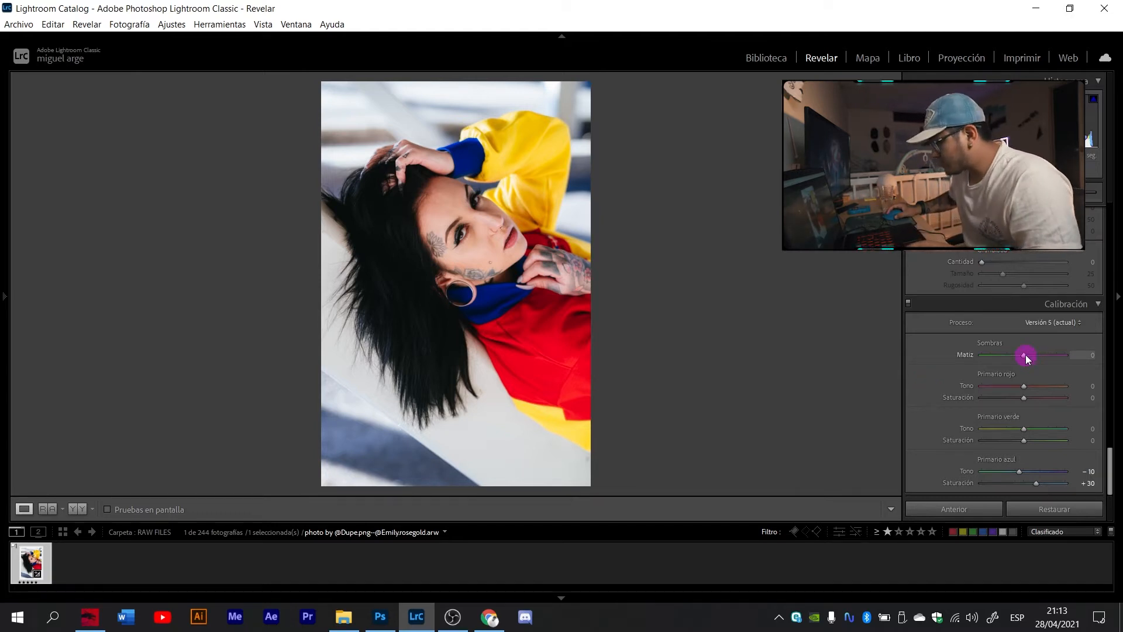
{"action": "left_click_drag", "start_coordinate": [1026, 354], "coordinate": [974, 356]}
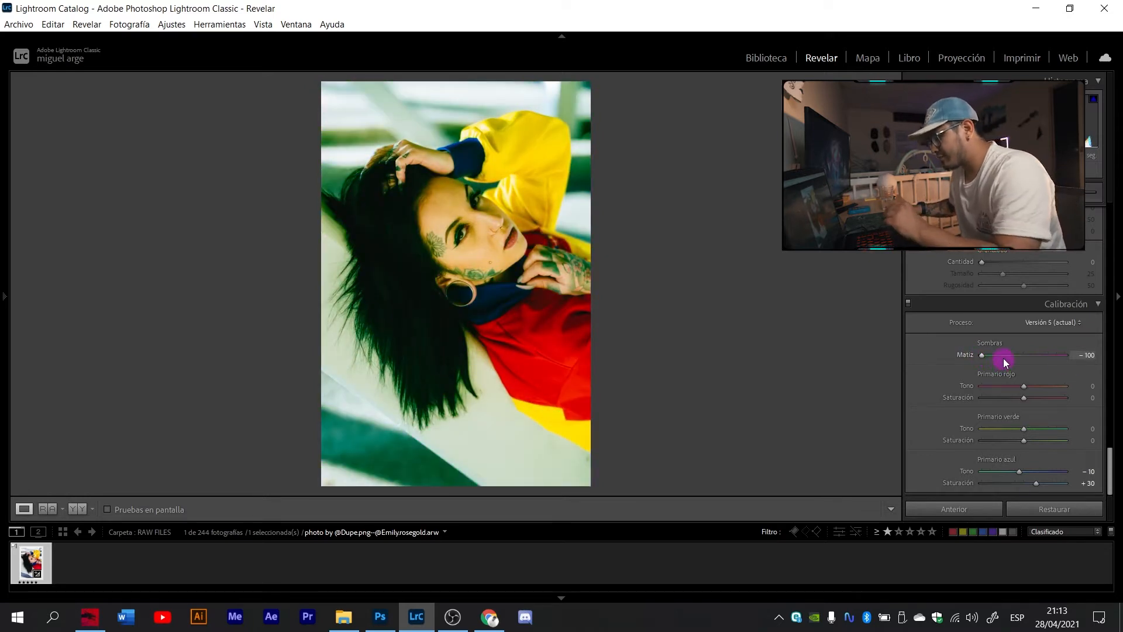
{"action": "mouse_move", "coordinate": [1004, 356]}
{"action": "left_mouse_down"}
{"action": "mouse_move", "coordinate": [980, 362]}
{"action": "mouse_move", "coordinate": [1091, 368]}
{"action": "mouse_move", "coordinate": [1019, 356]}
{"action": "left_mouse_up"}
{"action": "left_click", "coordinate": [1090, 365]}
{"action": "type", "text": "-5"}
{"action": "key", "text": "Return"}
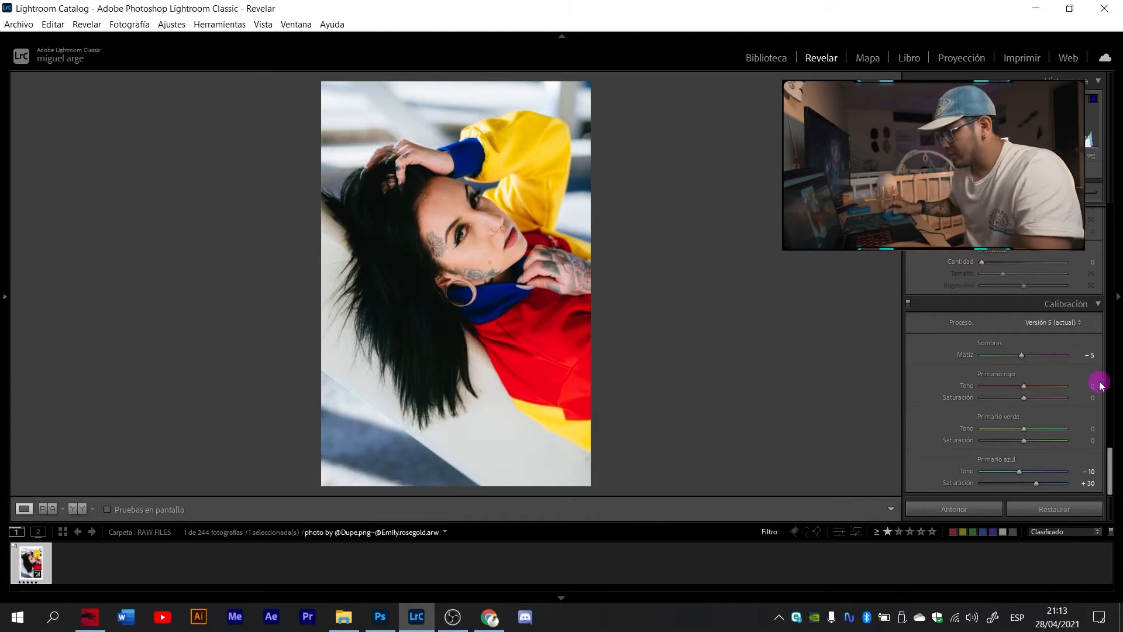
Set the red primary's hue to +10 and its saturation to +10 in the camera calibration.
{"action": "mouse_move", "coordinate": [1027, 388]}
{"action": "left_mouse_down"}
{"action": "mouse_move", "coordinate": [1009, 391]}
{"action": "mouse_move", "coordinate": [1048, 391]}
{"action": "mouse_move", "coordinate": [1030, 391]}
{"action": "left_mouse_up"}
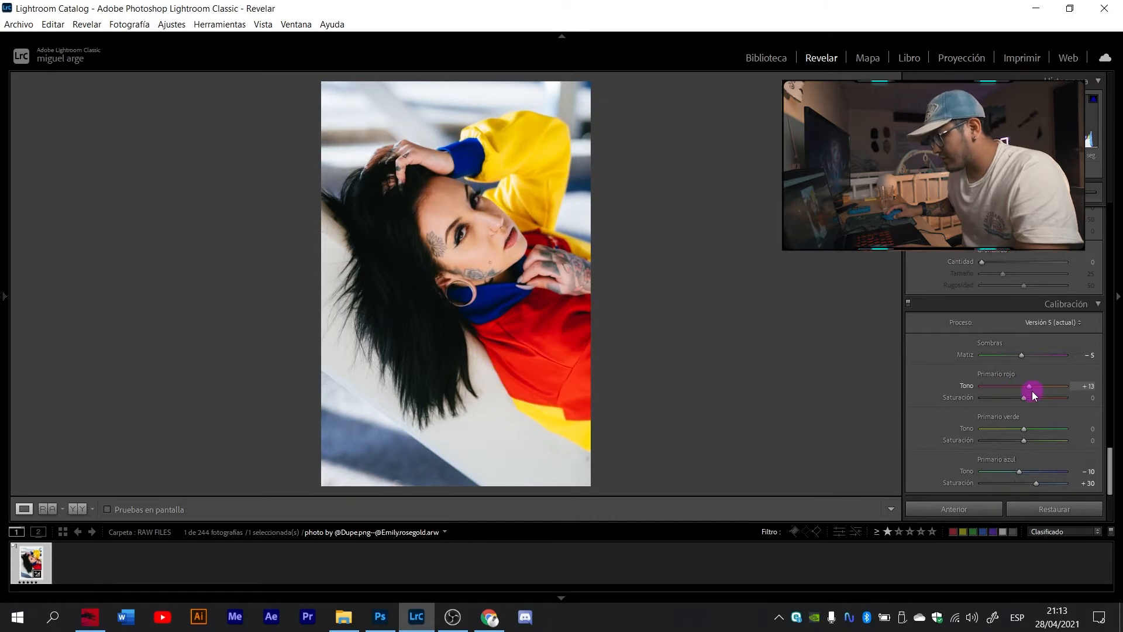
{"action": "left_click", "coordinate": [1088, 387]}
{"action": "type", "text": "10"}
{"action": "key", "text": "Return"}
{"action": "left_click", "coordinate": [1091, 398]}
{"action": "type", "text": "10"}
{"action": "key", "text": "Return"}
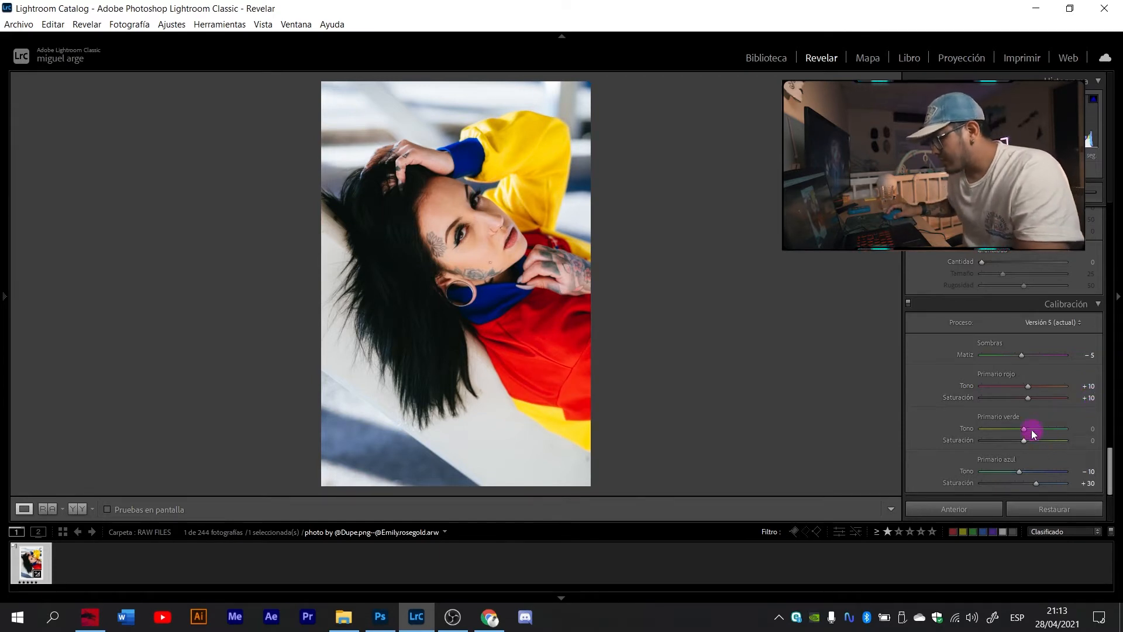
Set the green primary's hue to +10 and its saturation to -10 in the camera calibration.
{"action": "mouse_move", "coordinate": [1023, 432]}
{"action": "left_mouse_down"}
{"action": "mouse_move", "coordinate": [1008, 434]}
{"action": "mouse_move", "coordinate": [1044, 447]}
{"action": "mouse_move", "coordinate": [1030, 448]}
{"action": "left_mouse_up"}
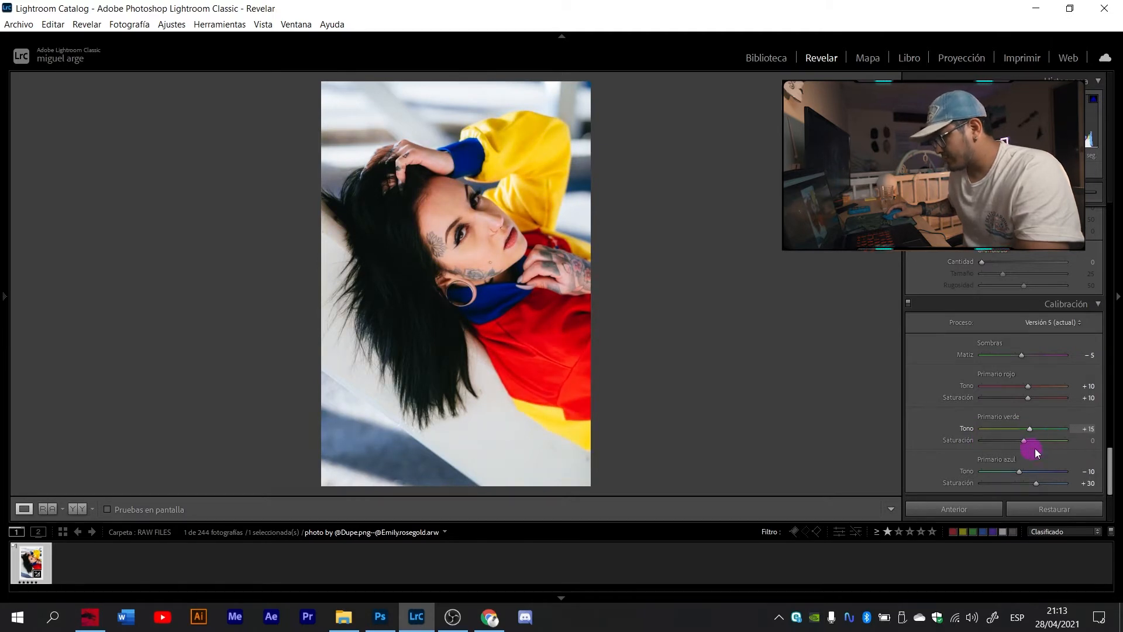
{"action": "left_click", "coordinate": [1091, 434]}
{"action": "type", "text": "10"}
{"action": "key", "text": "Return"}
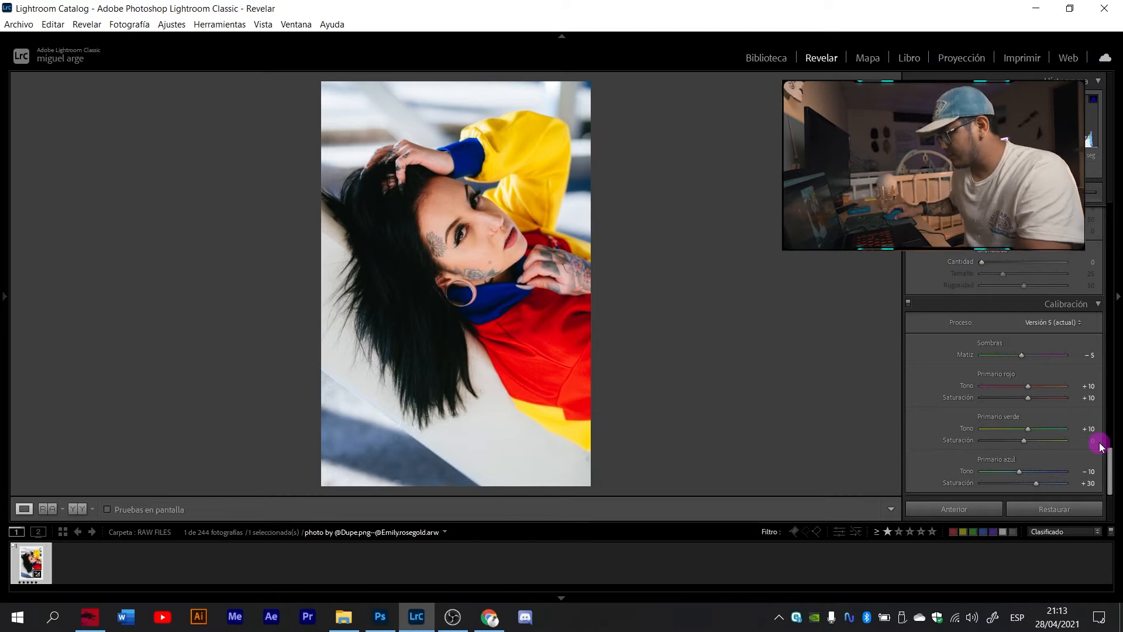
{"action": "mouse_move", "coordinate": [1028, 440]}
{"action": "left_mouse_down"}
{"action": "mouse_move", "coordinate": [1002, 441]}
{"action": "mouse_move", "coordinate": [1064, 445]}
{"action": "mouse_move", "coordinate": [1010, 453]}
{"action": "mouse_move", "coordinate": [1027, 454]}
{"action": "left_mouse_up"}
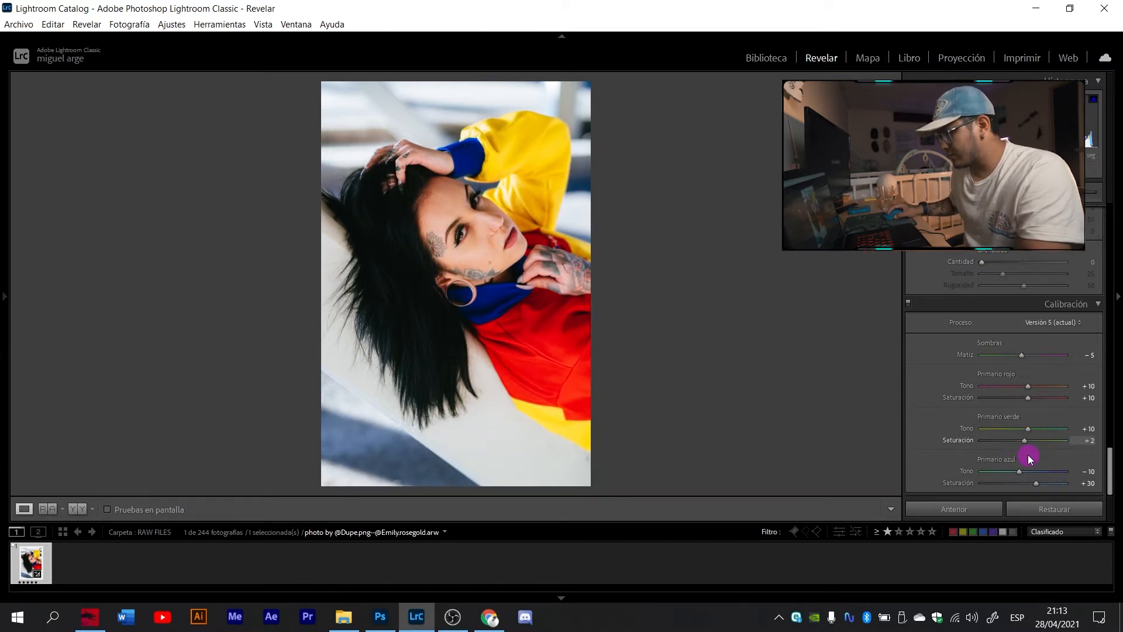
{"action": "left_click", "coordinate": [1086, 441]}
{"action": "type", "text": "-10"}
{"action": "key", "text": "Return"}
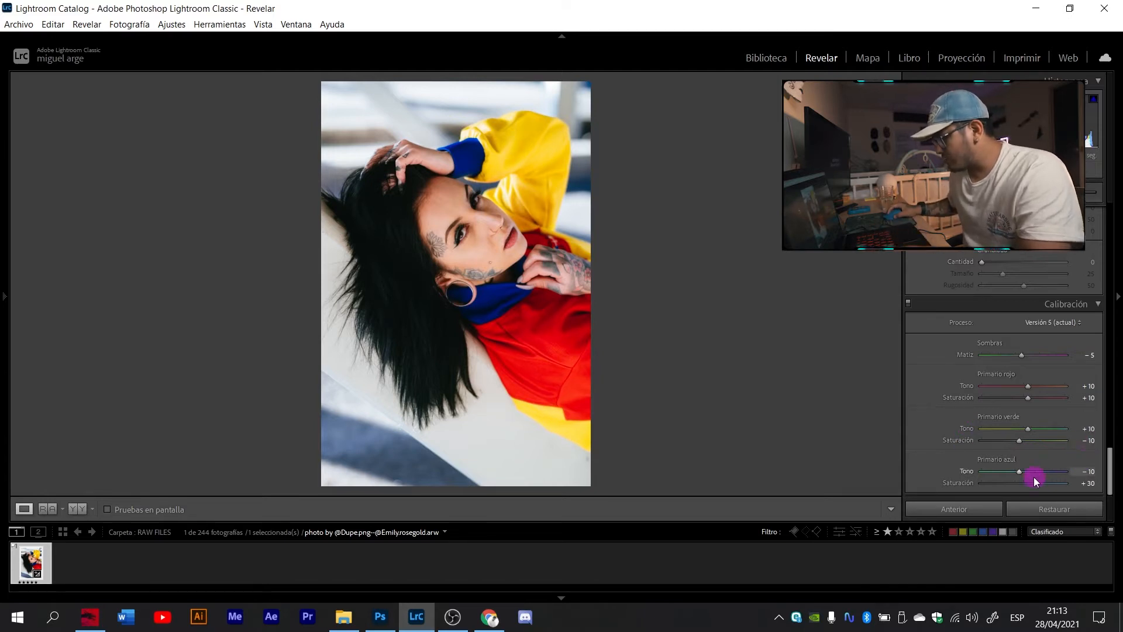
Try other hue and saturation values for the blue primary and return them to -10 and +30.
{"action": "mouse_move", "coordinate": [1029, 471]}
{"action": "left_mouse_down"}
{"action": "mouse_move", "coordinate": [995, 476]}
{"action": "mouse_move", "coordinate": [1032, 480]}
{"action": "left_mouse_up"}
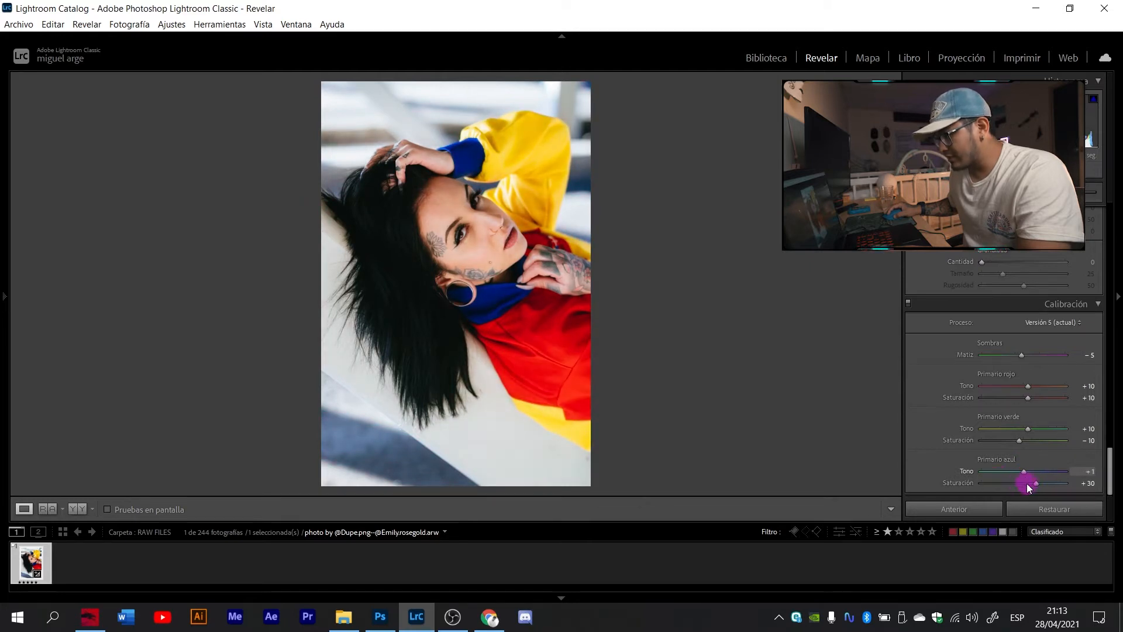
{"action": "left_click_drag", "start_coordinate": [1034, 485], "coordinate": [1018, 486]}
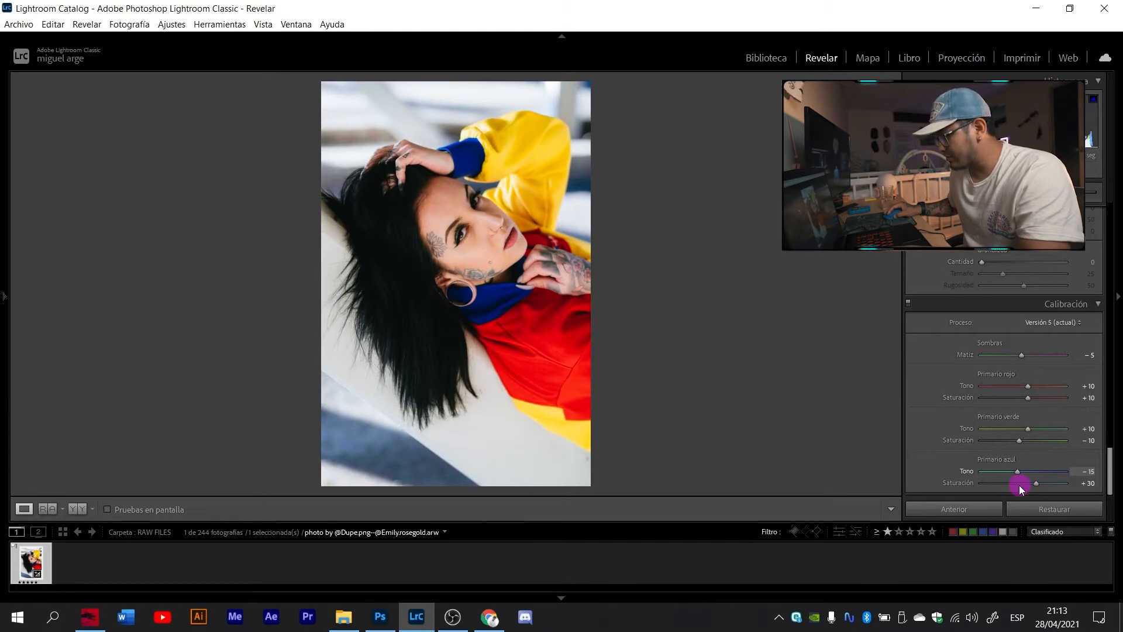
{"action": "left_click", "coordinate": [1087, 471]}
{"action": "type", "text": "-10"}
{"action": "key", "text": "Return"}
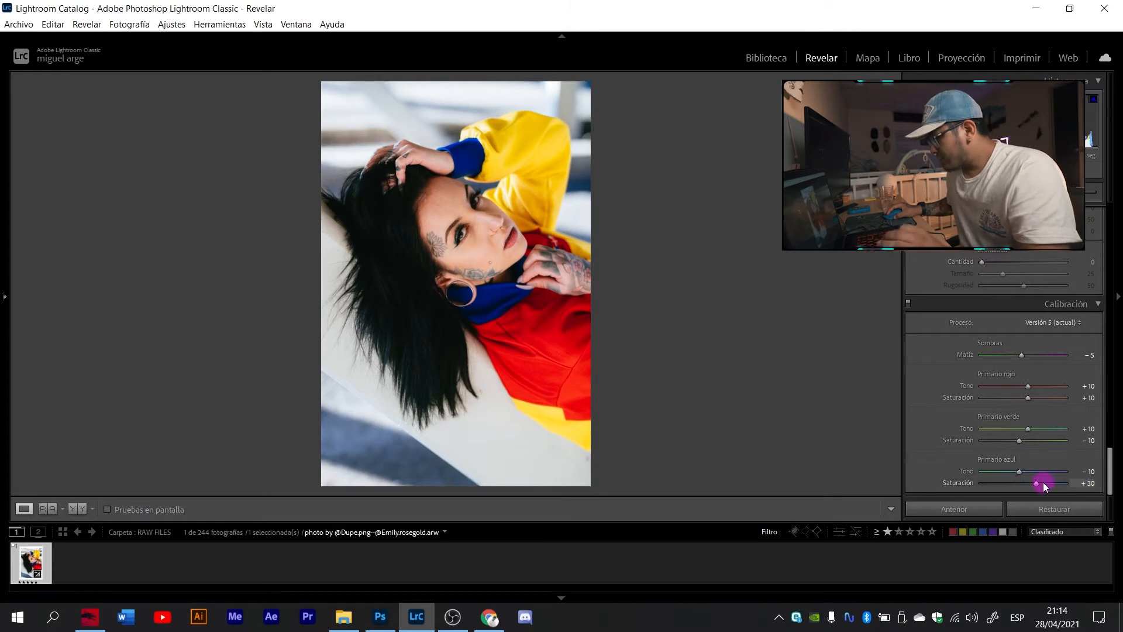
{"action": "mouse_move", "coordinate": [1053, 494]}
{"action": "left_mouse_down"}
{"action": "mouse_move", "coordinate": [992, 500]}
{"action": "mouse_move", "coordinate": [1034, 503]}
{"action": "left_mouse_up"}
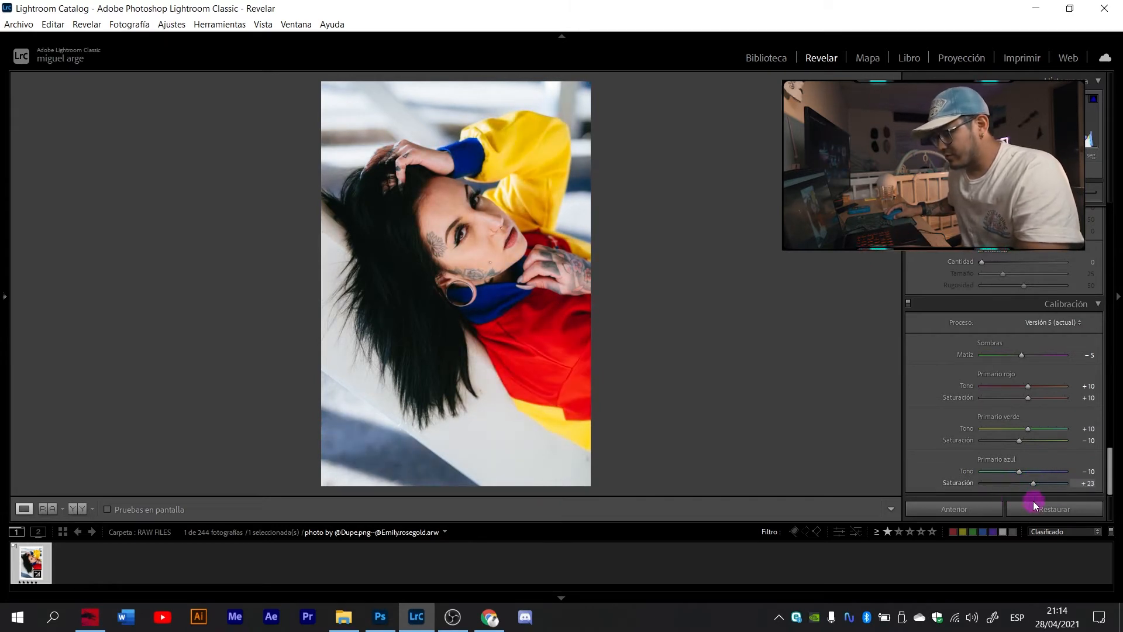
{"action": "left_click", "coordinate": [1087, 484]}
{"action": "type", "text": "30"}
{"action": "key", "text": "Return"}
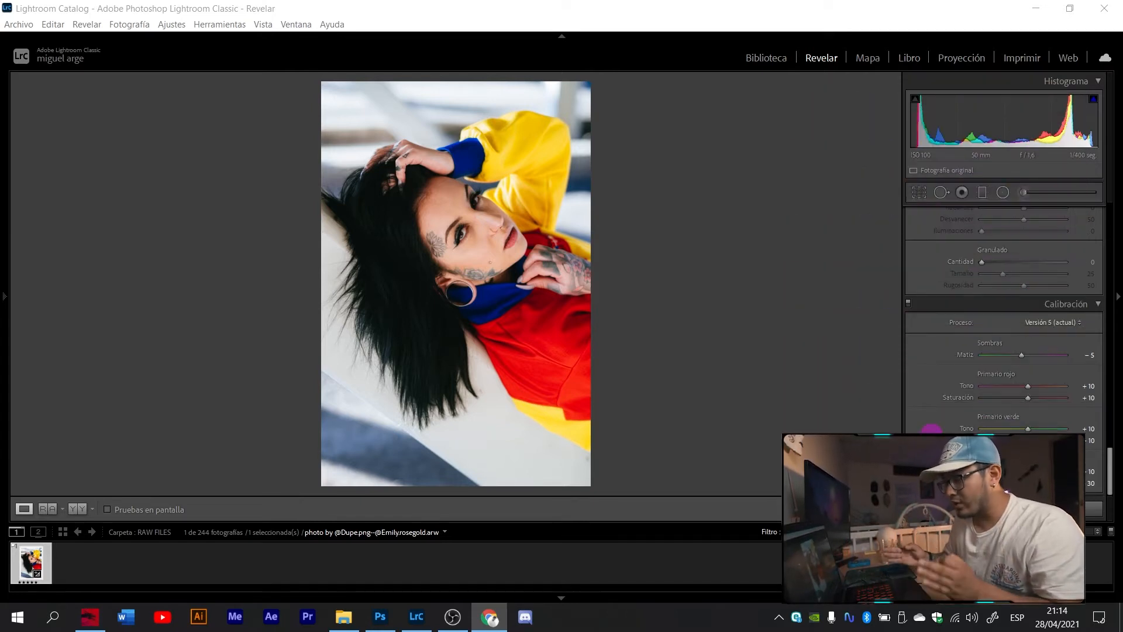
Enlarge the face and prepare the adjustment brush with exposure 0.65 and highlights 8.
{"action": "scroll", "coordinate": [931, 431], "scroll_direction": "up", "scroll_amount": 15}
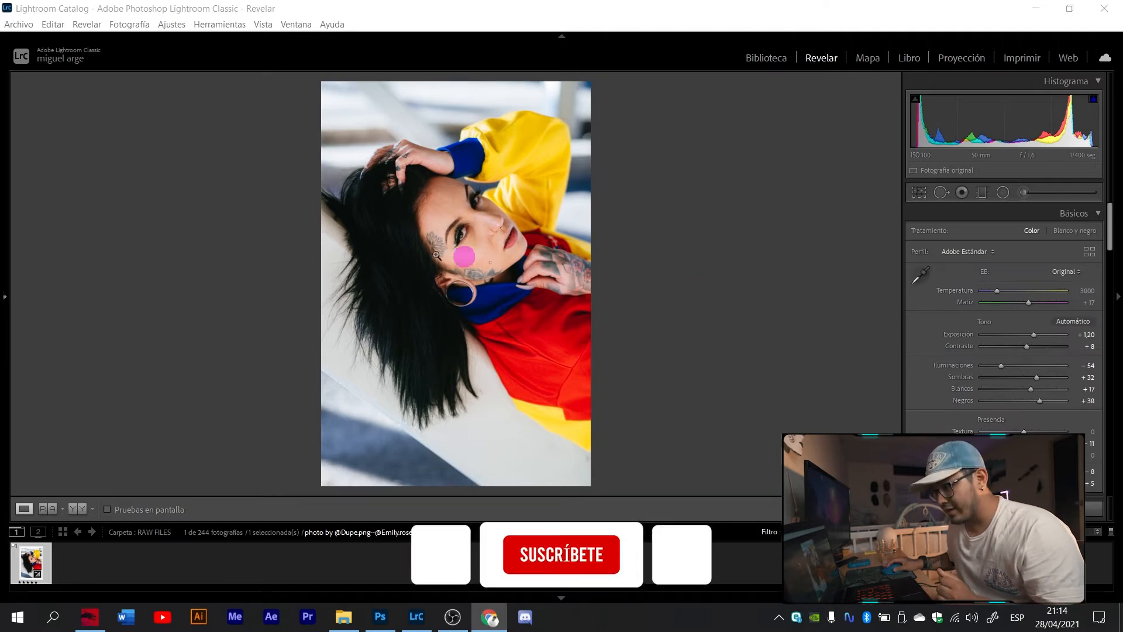
{"action": "left_click", "coordinate": [451, 235]}
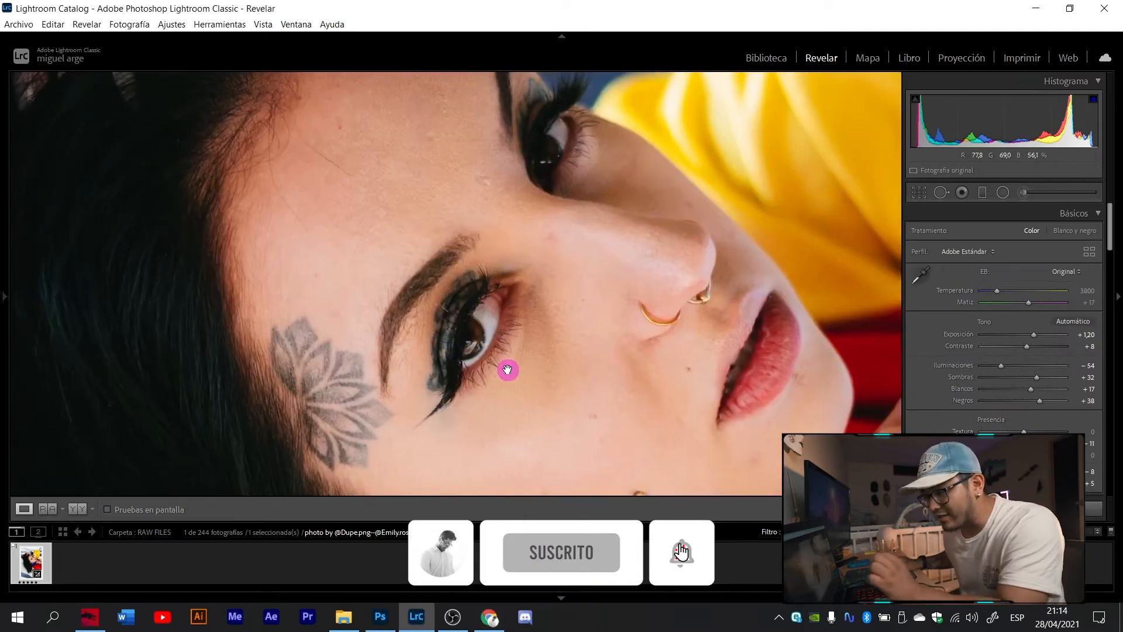
{"action": "left_click_drag", "start_coordinate": [513, 368], "coordinate": [485, 373]}
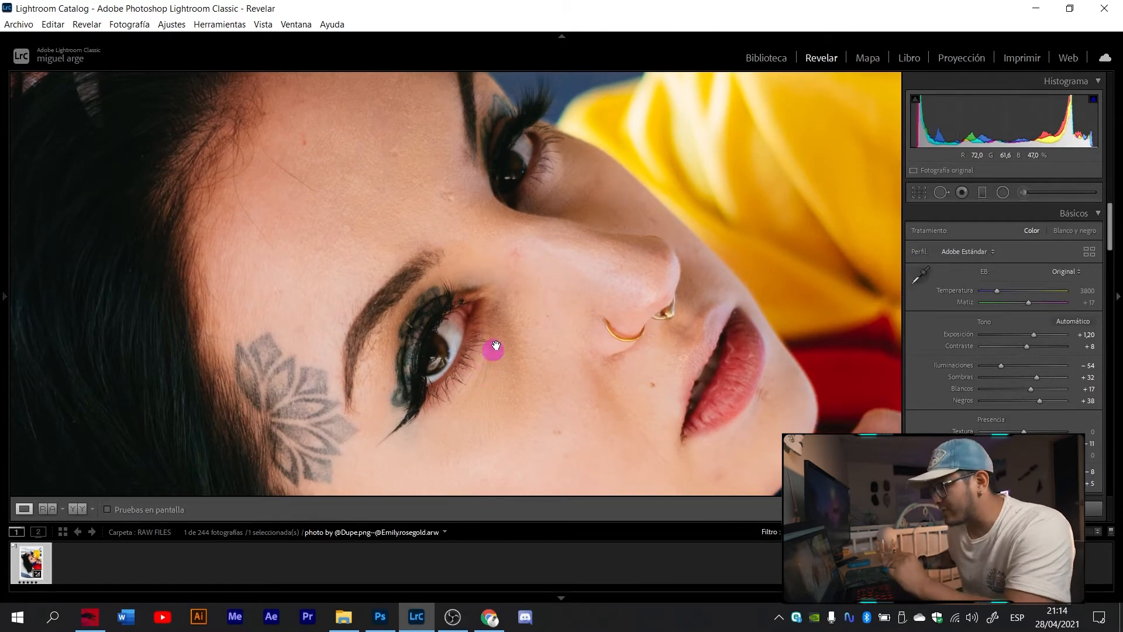
{"action": "left_click_drag", "start_coordinate": [493, 349], "coordinate": [648, 327]}
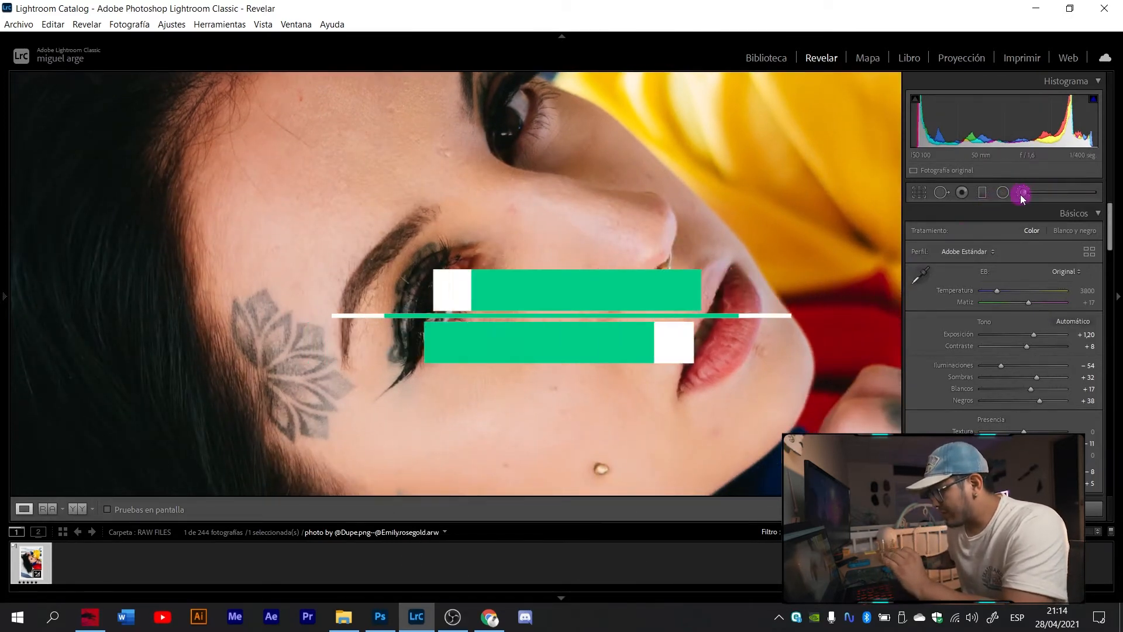
{"action": "left_click", "coordinate": [1023, 192]}
{"action": "double_click", "coordinate": [947, 278]}
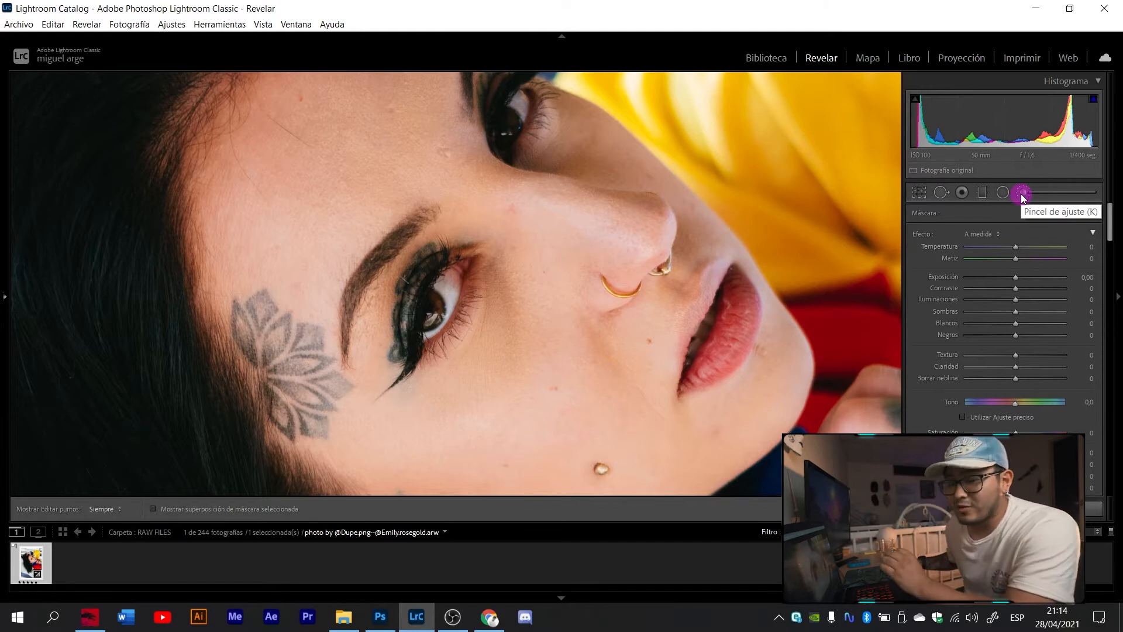
{"action": "mouse_move", "coordinate": [1016, 277]}
{"action": "left_mouse_down"}
{"action": "mouse_move", "coordinate": [1029, 276]}
{"action": "mouse_move", "coordinate": [1018, 279]}
{"action": "mouse_move", "coordinate": [1019, 301]}
{"action": "left_mouse_up"}
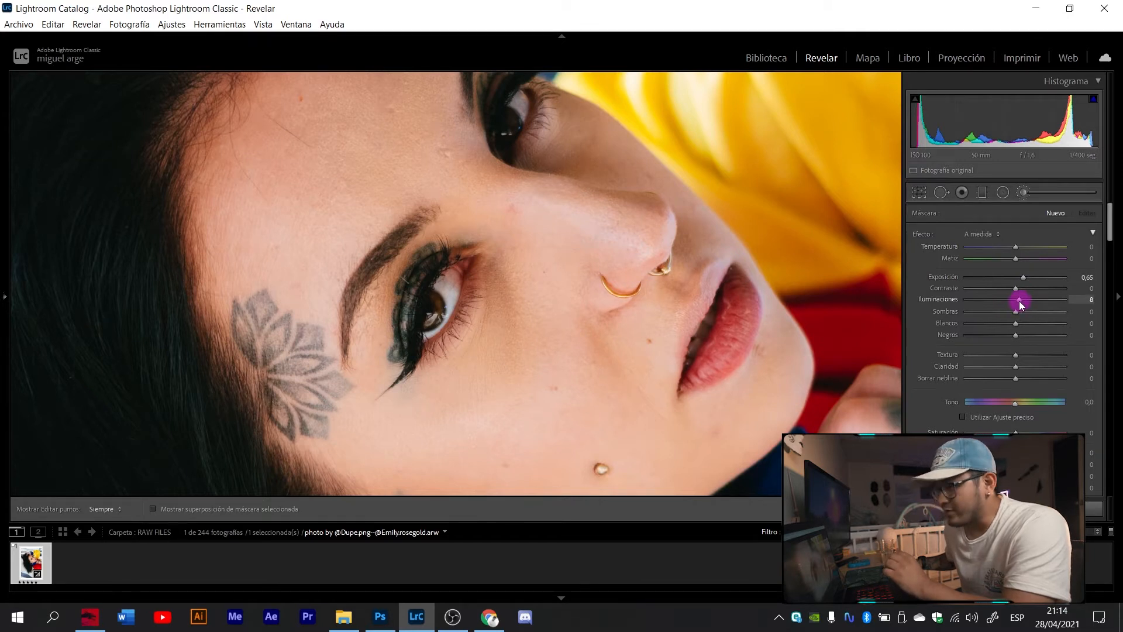
Paint the adjustment brush over the iris of the eye nearest the flower tattoo and set its exposure to 0.36.
{"action": "key", "text": "k"}
{"action": "key", "text": "ctrl+plus"}
{"action": "left_click_drag", "start_coordinate": [312, 321], "coordinate": [503, 298]}
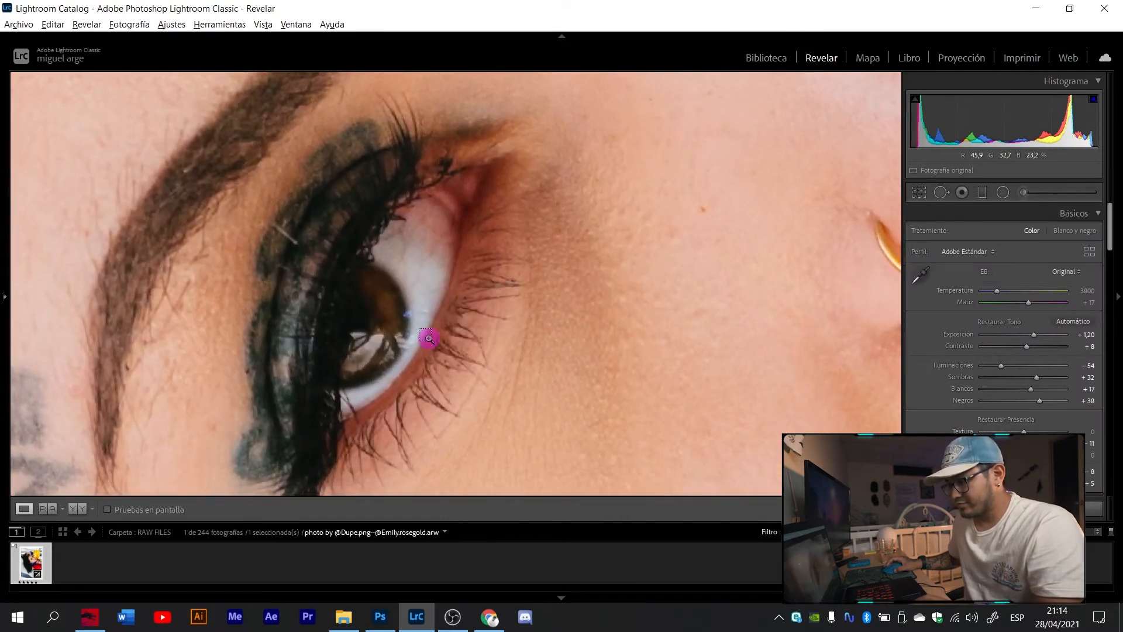
{"action": "key", "text": "ctrl+minus"}
{"action": "left_click_drag", "start_coordinate": [601, 303], "coordinate": [591, 333]}
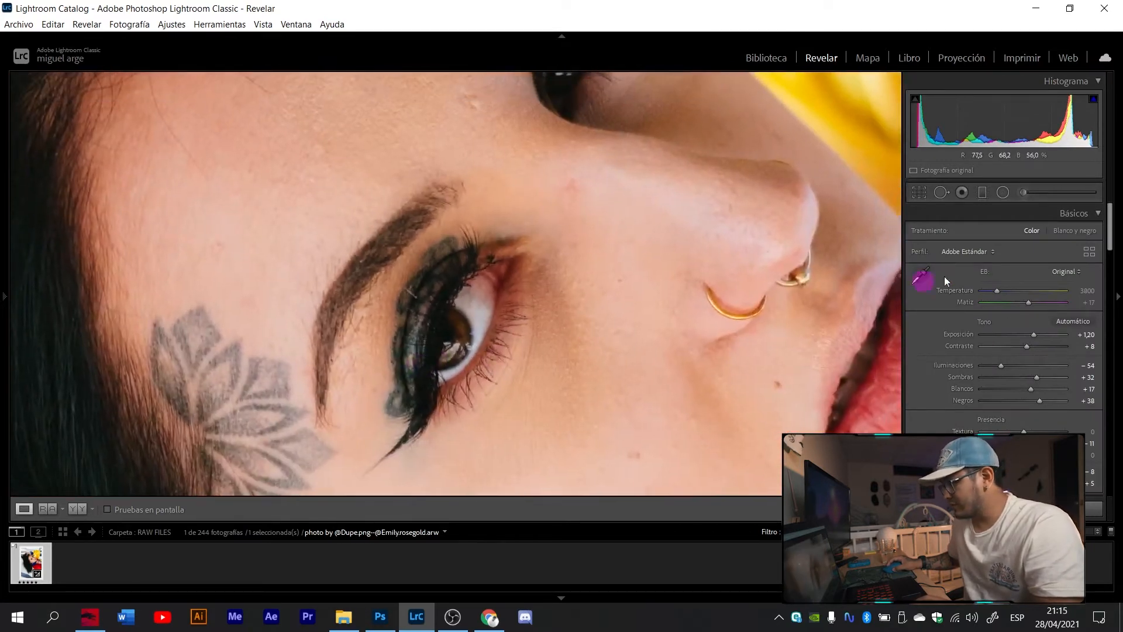
{"action": "left_click", "coordinate": [1023, 192]}
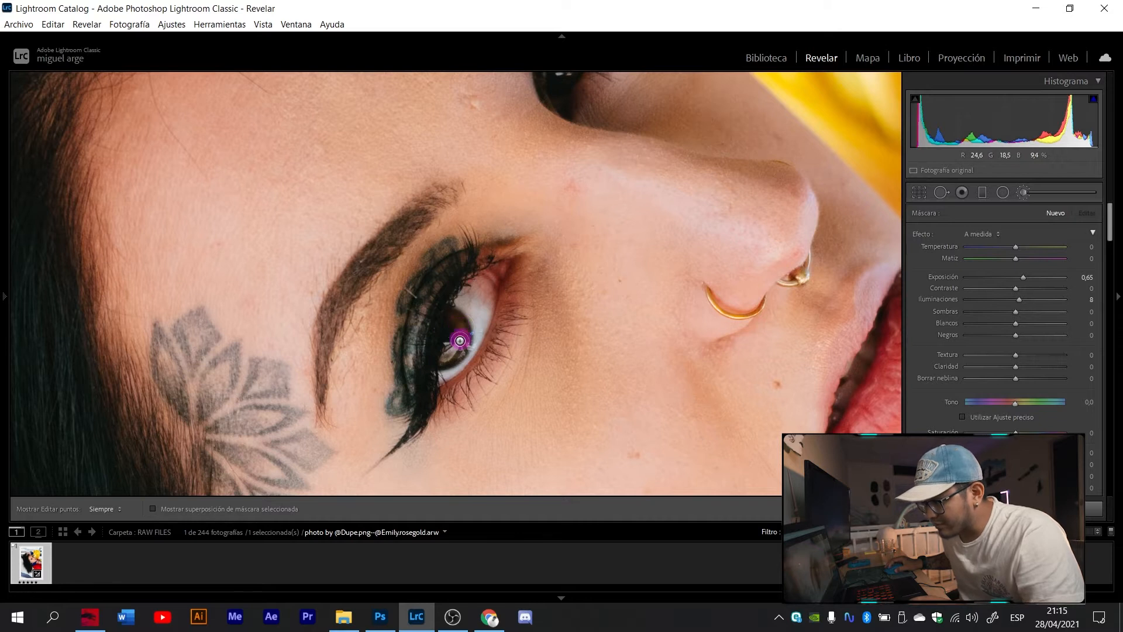
{"action": "key", "text": "h"}
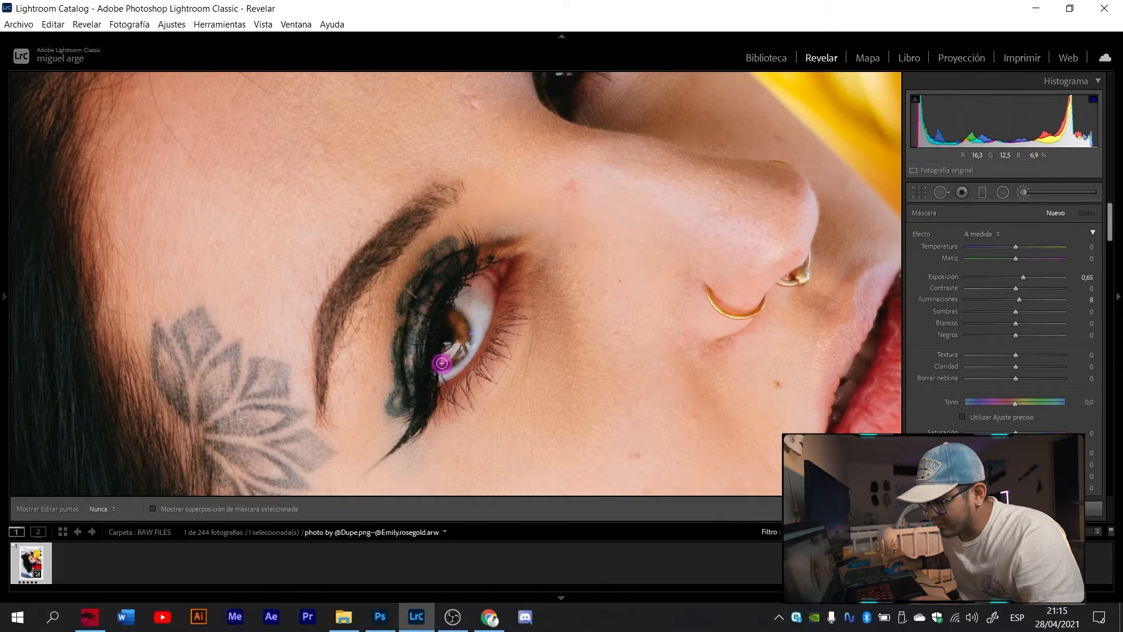
{"action": "left_click_drag", "start_coordinate": [454, 319], "coordinate": [490, 363]}
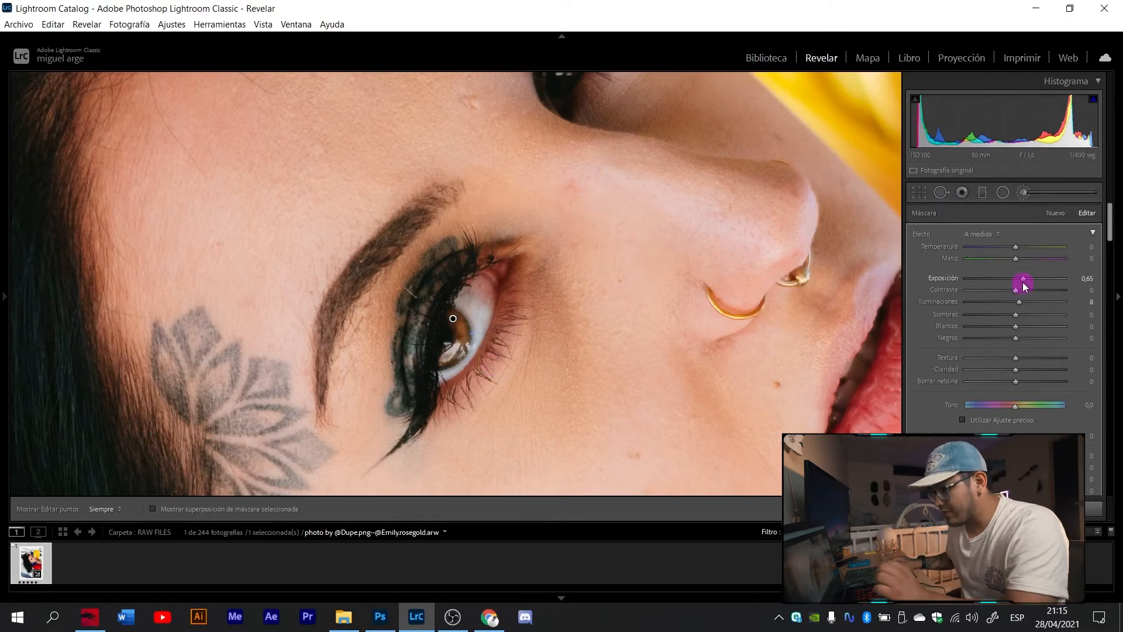
{"action": "left_click_drag", "start_coordinate": [1024, 283], "coordinate": [1020, 279]}
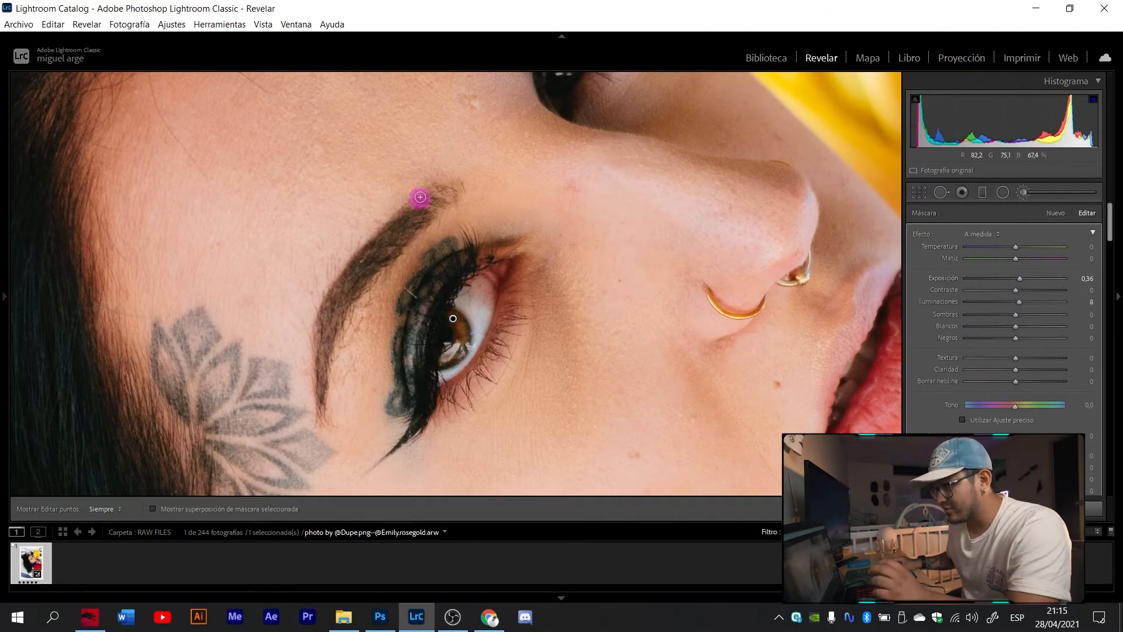
Extend the same brush adjustment to the iris of the other eye, with the edit pins hidden while painting.
{"action": "key", "text": "k"}
{"action": "left_click_drag", "start_coordinate": [589, 134], "coordinate": [597, 219]}
{"action": "left_click", "coordinate": [1022, 192]}
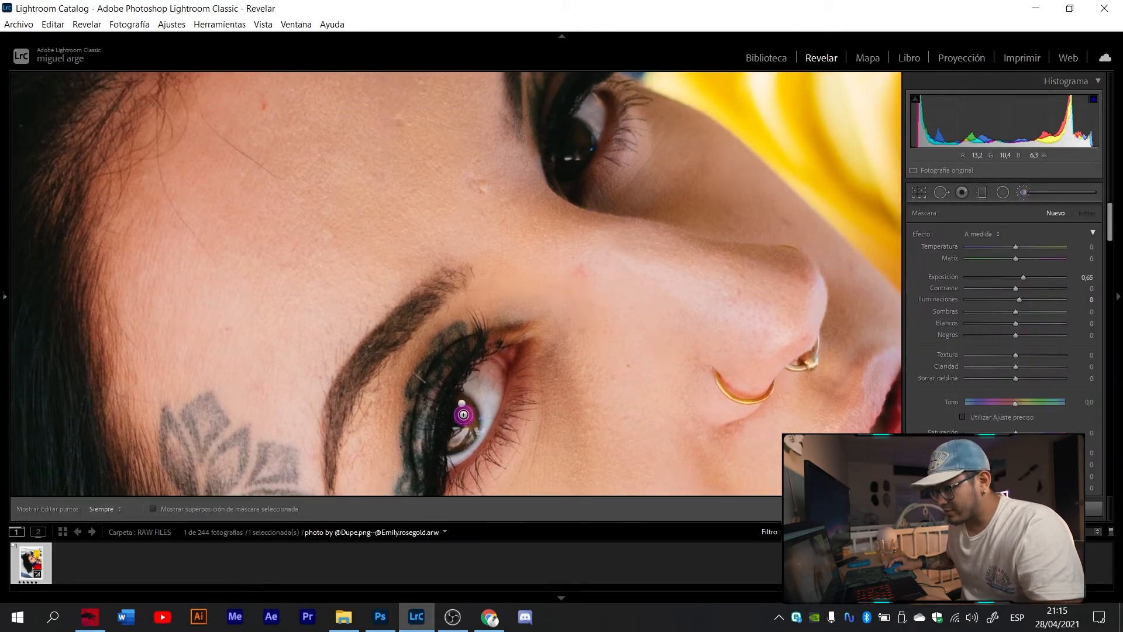
{"action": "key", "text": "h"}
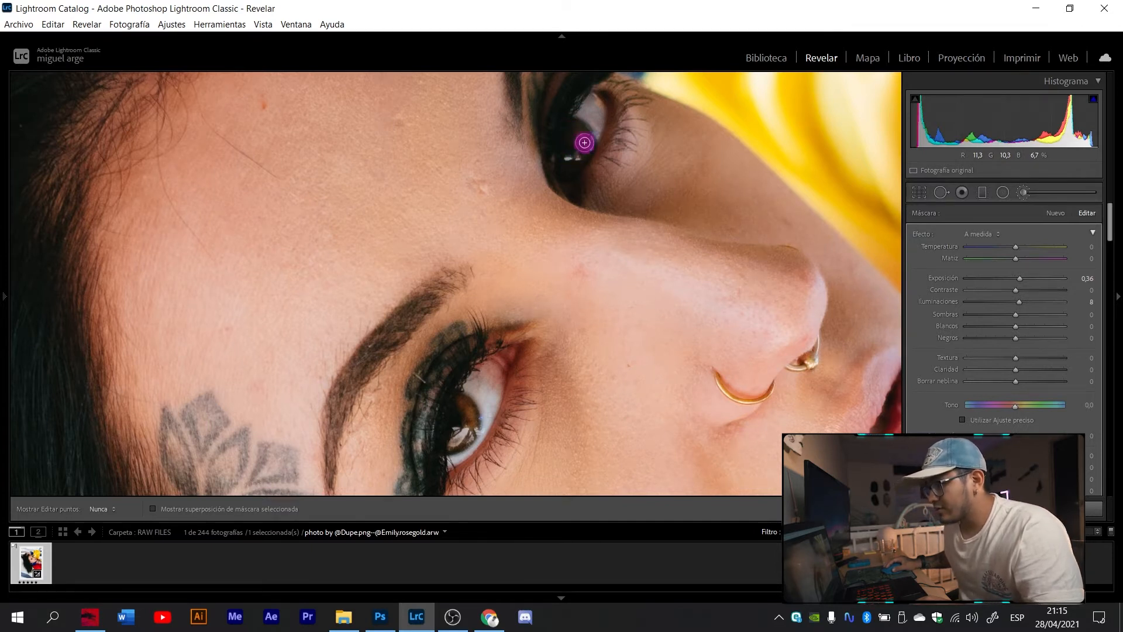
{"action": "key", "text": "h"}
{"action": "key", "text": "k"}
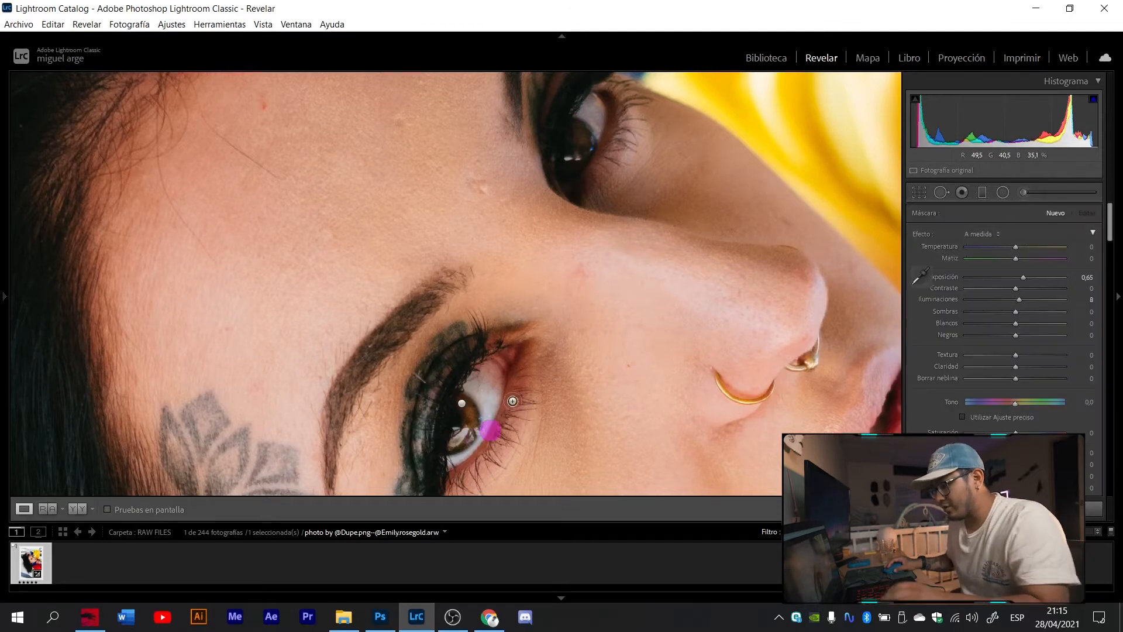
Check the brightened eyes at reduced and enlarged views and review the adjustment brush's size, feather, flow and auto mask settings.
{"action": "left_click", "coordinate": [580, 344]}
{"action": "left_click", "coordinate": [593, 344]}
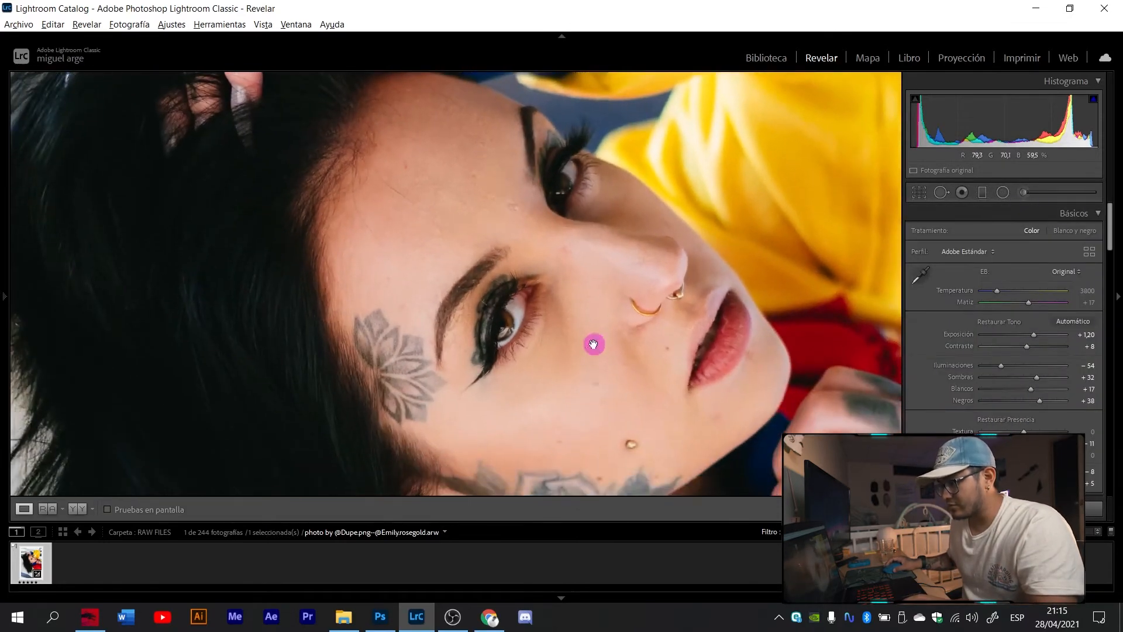
{"action": "left_click", "coordinate": [600, 362]}
{"action": "left_click", "coordinate": [1024, 194]}
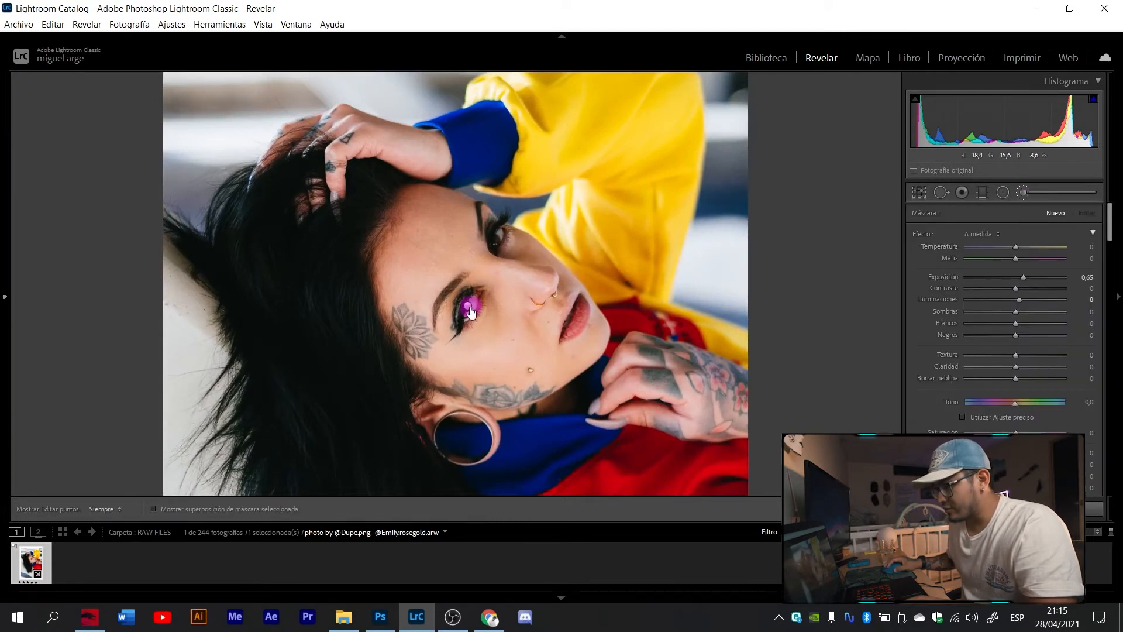
{"action": "left_click_drag", "start_coordinate": [468, 308], "coordinate": [528, 305]}
{"action": "scroll", "coordinate": [931, 413], "scroll_direction": "down", "scroll_amount": 3}
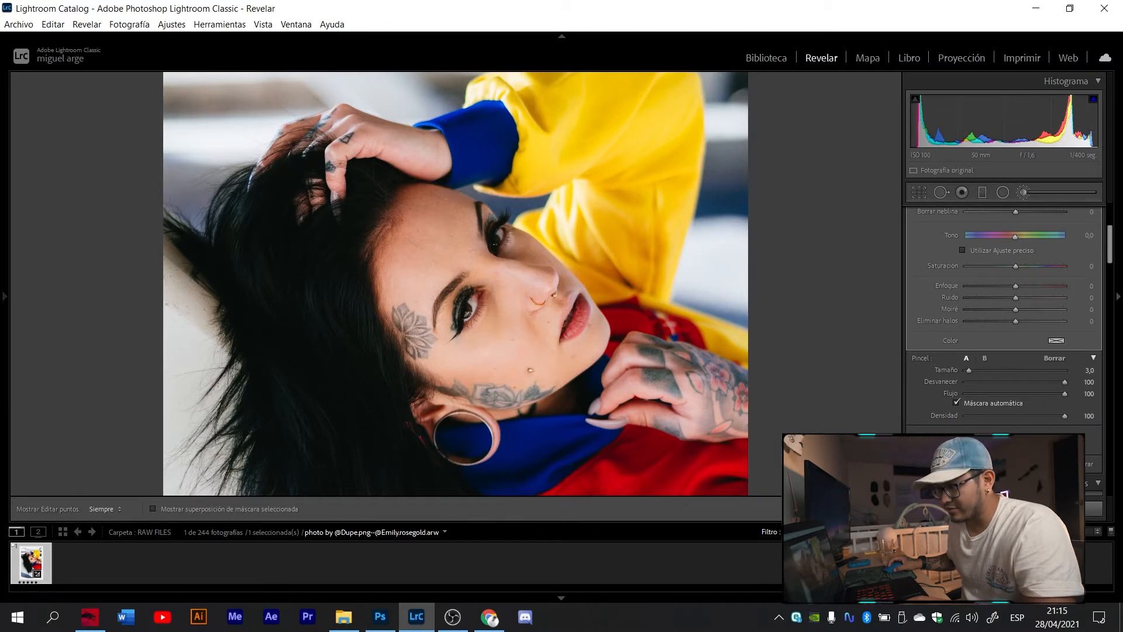
{"action": "key", "text": "k"}
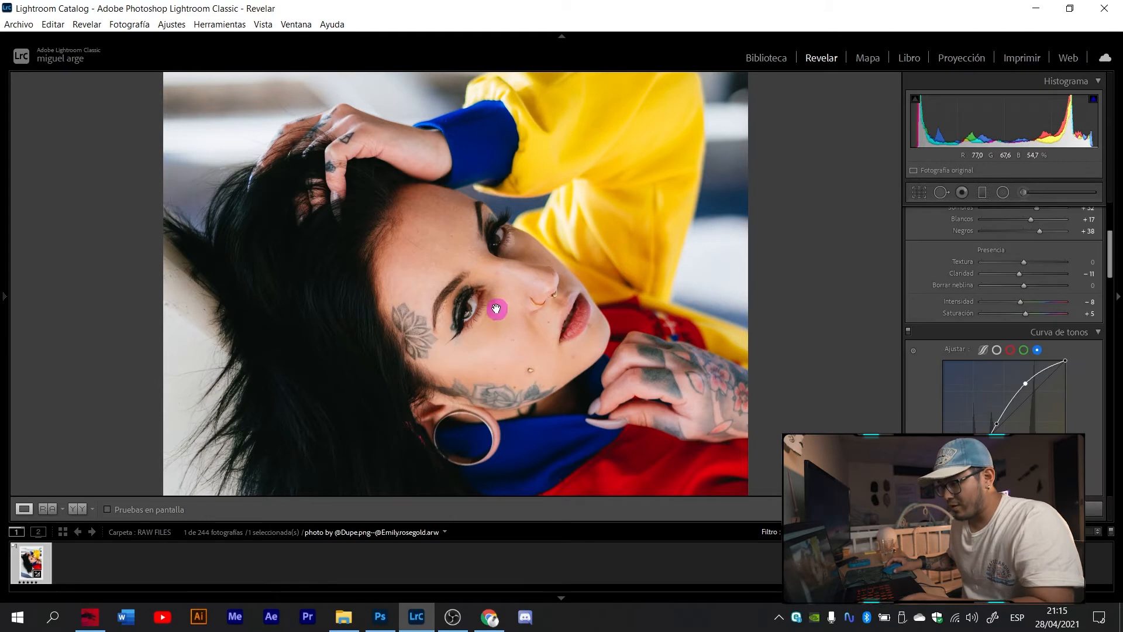
{"action": "key", "text": "ctrl+plus"}
{"action": "key", "text": "ctrl+plus"}
{"action": "left_click_drag", "start_coordinate": [653, 296], "coordinate": [652, 346]}
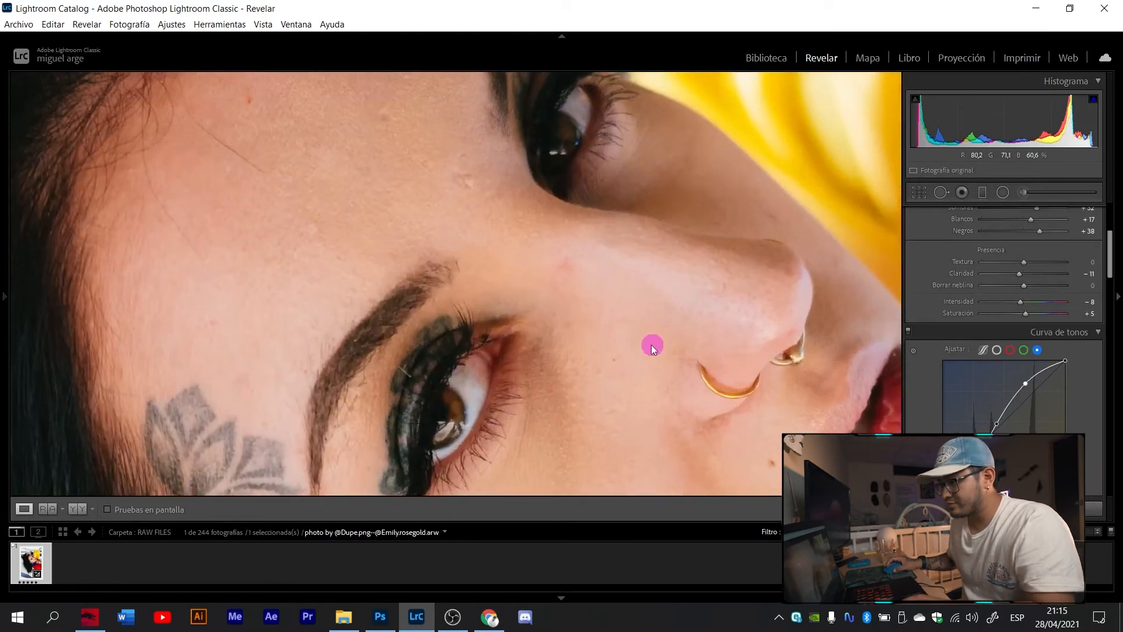
Check the brightened eyes at a reduced view with the adjustment brush closed, ending on the whole portrait.
{"action": "key", "text": "ctrl+minus"}
{"action": "left_click", "coordinate": [1024, 192]}
{"action": "scroll", "coordinate": [927, 367], "scroll_direction": "down", "scroll_amount": 5}
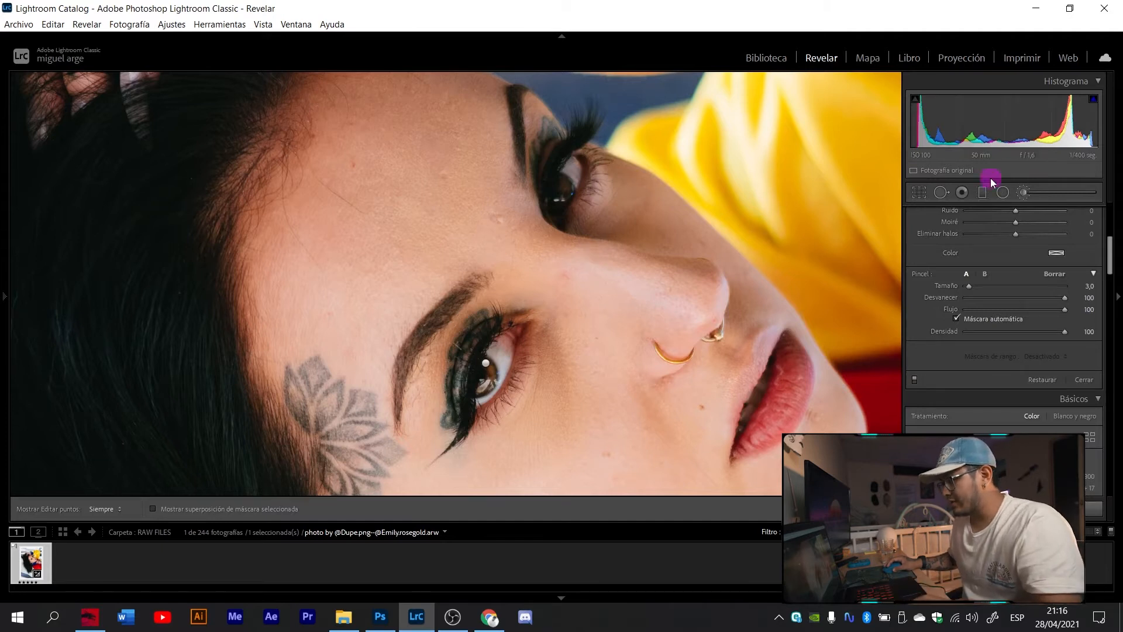
{"action": "left_click", "coordinate": [1022, 191]}
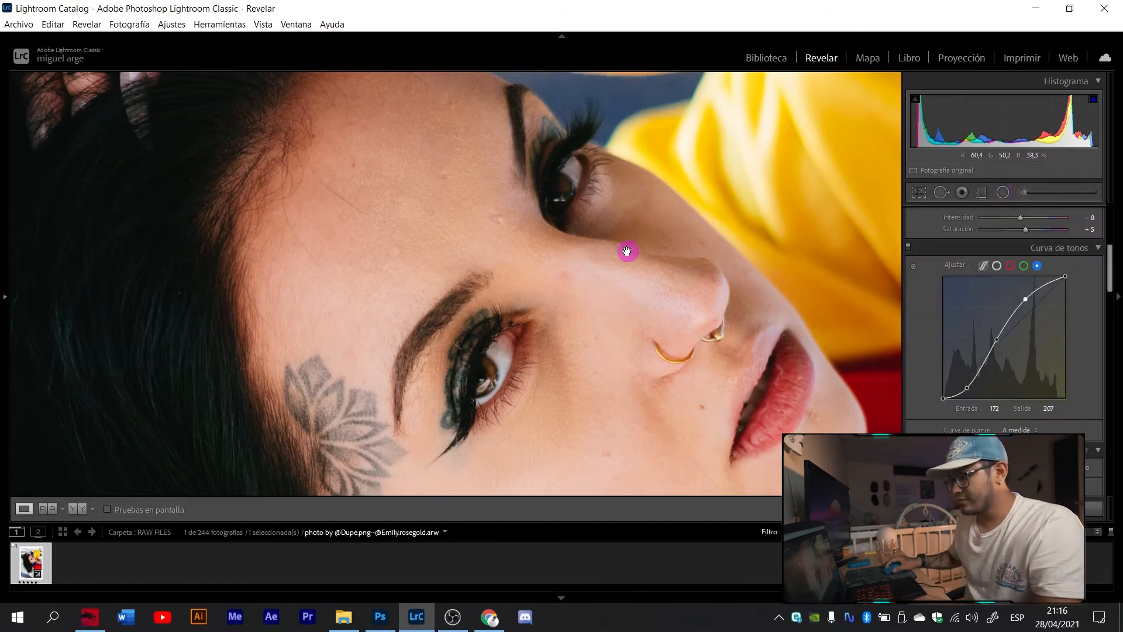
{"action": "left_click", "coordinate": [626, 251]}
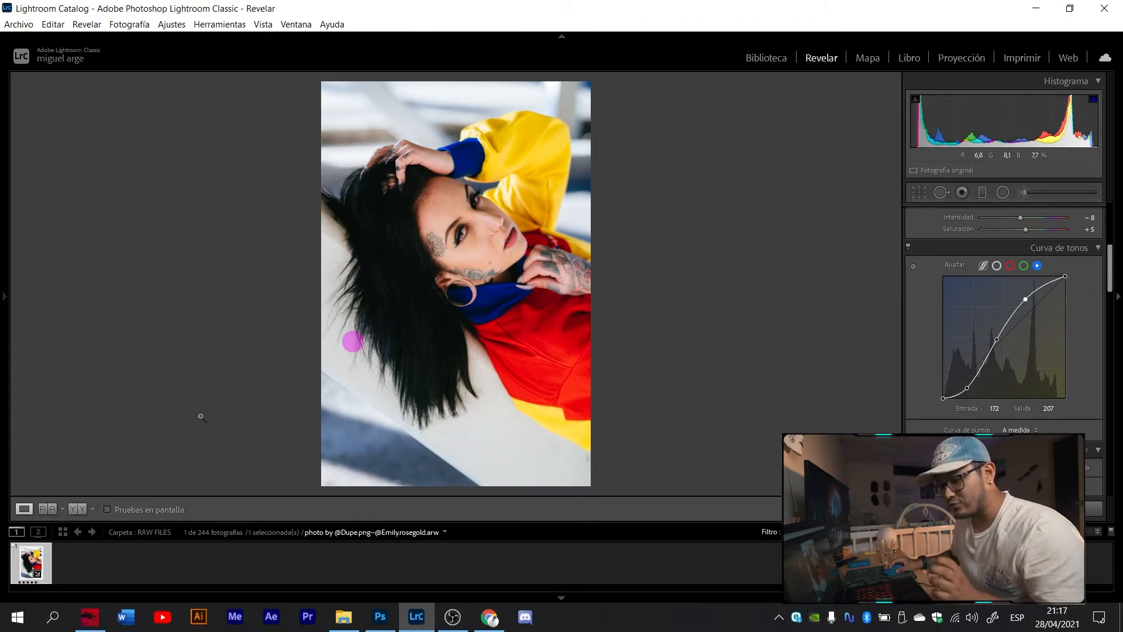
Try to open the portrait in Adobe Photoshop 2021 from Lightroom, using the embedded ProPhoto RGB profile.
{"action": "right_click", "coordinate": [31, 560]}
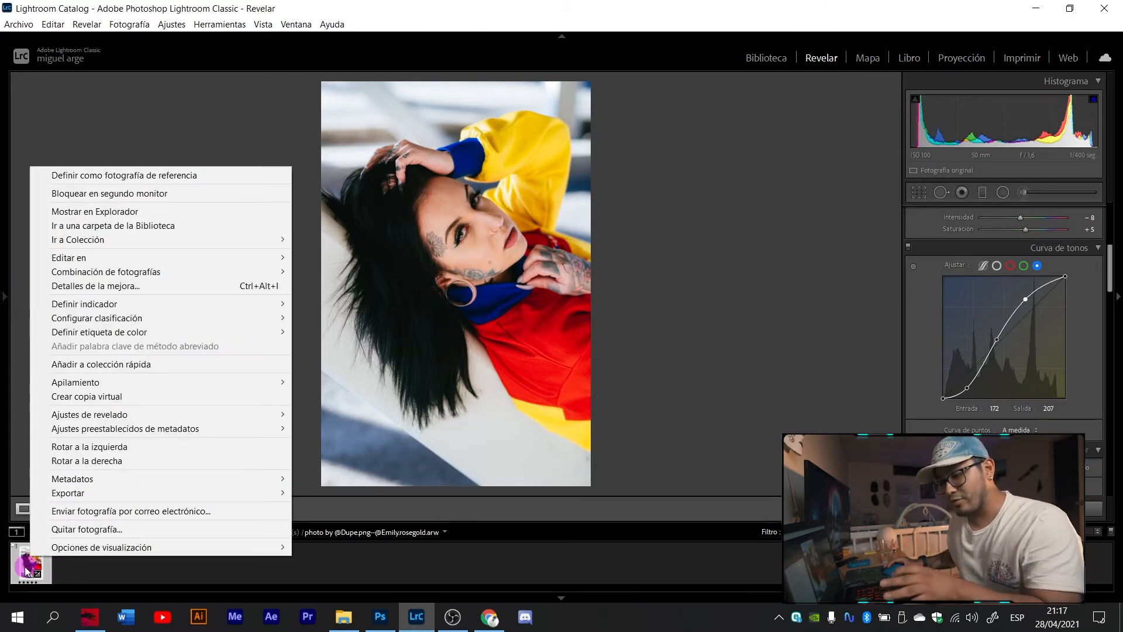
{"action": "mouse_move", "coordinate": [114, 261]}
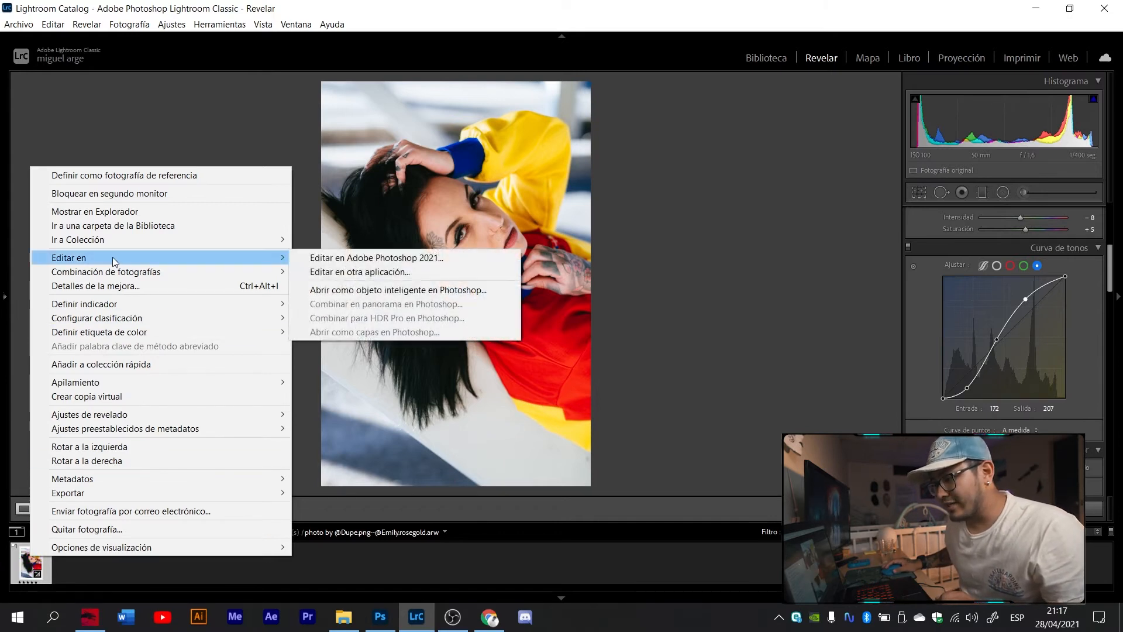
{"action": "left_click", "coordinate": [382, 257]}
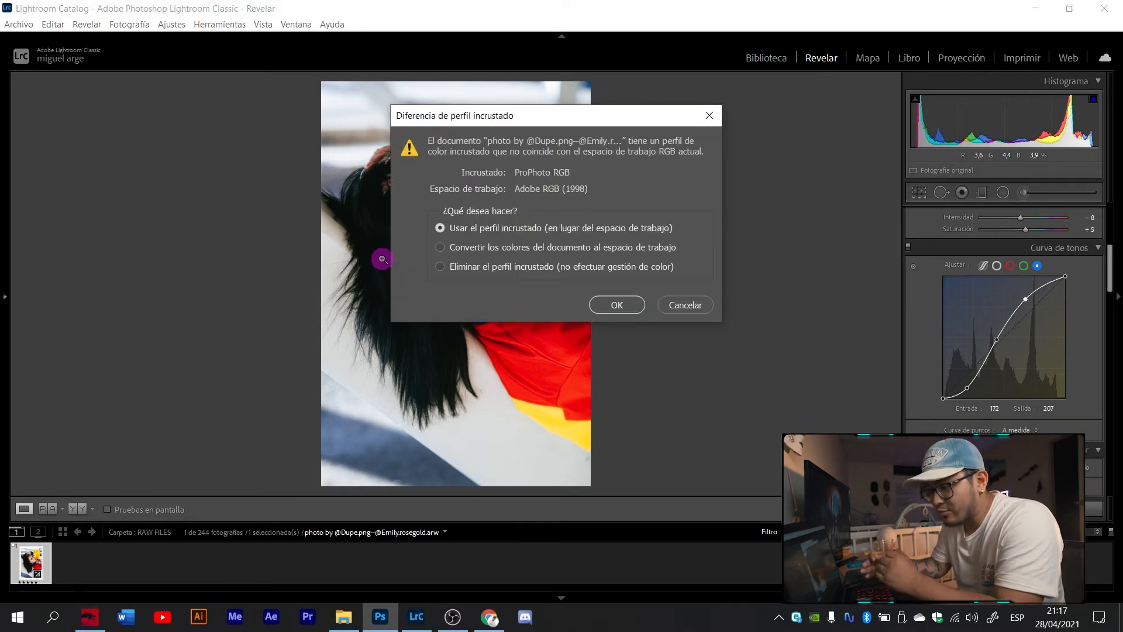
{"action": "left_click", "coordinate": [621, 304]}
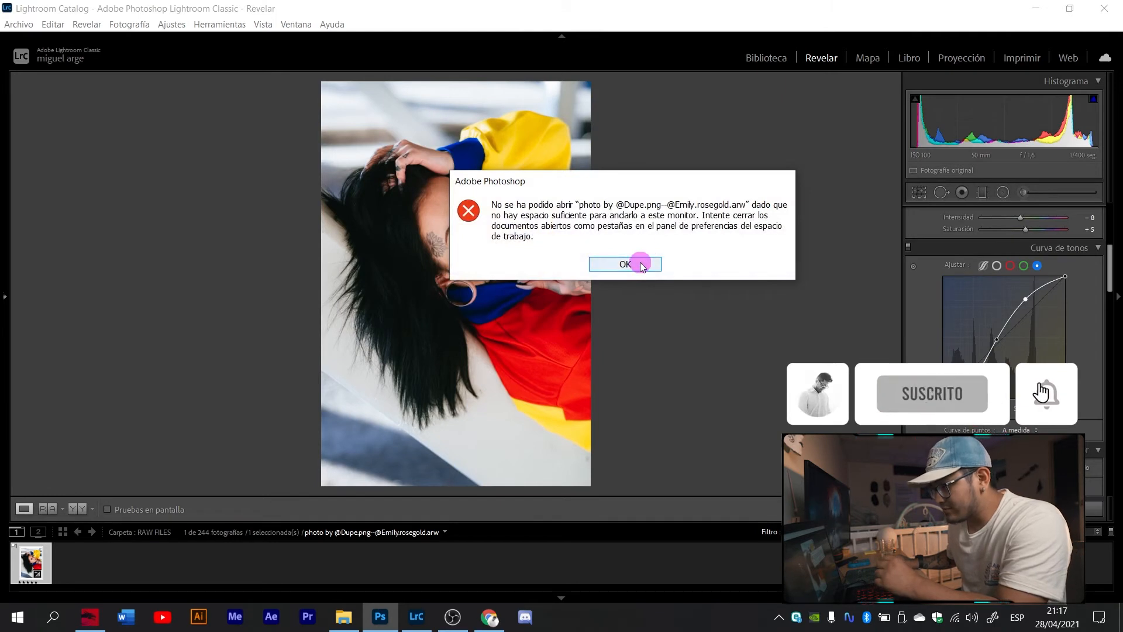
{"action": "left_click", "coordinate": [641, 266]}
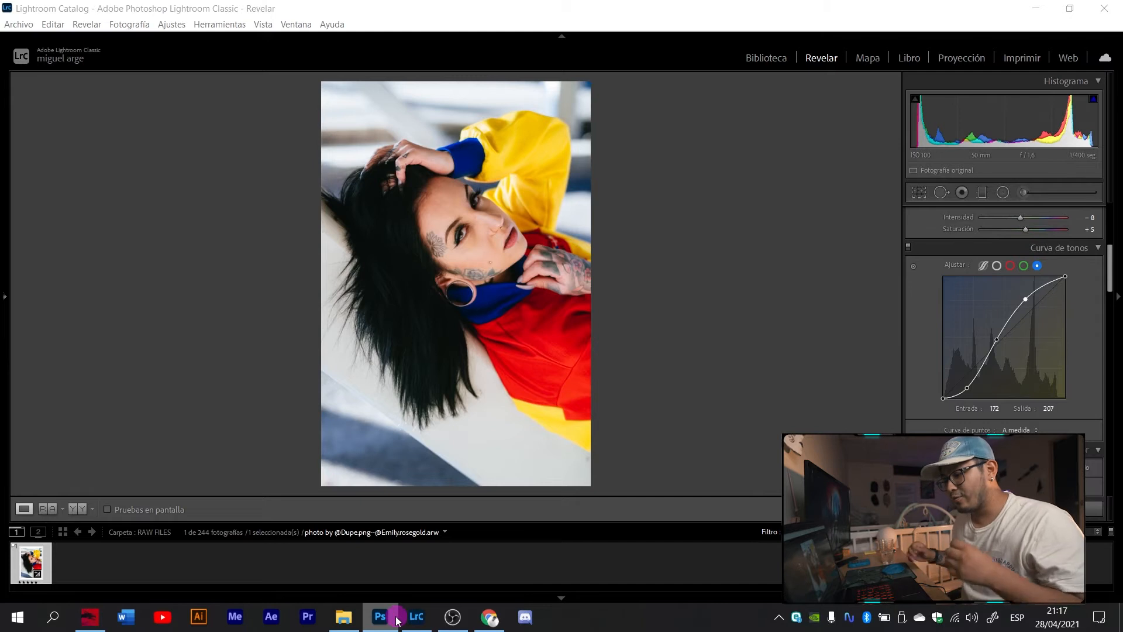
Switch to Photoshop to check its home screen and return to Lightroom.
{"action": "mouse_move", "coordinate": [397, 620]}
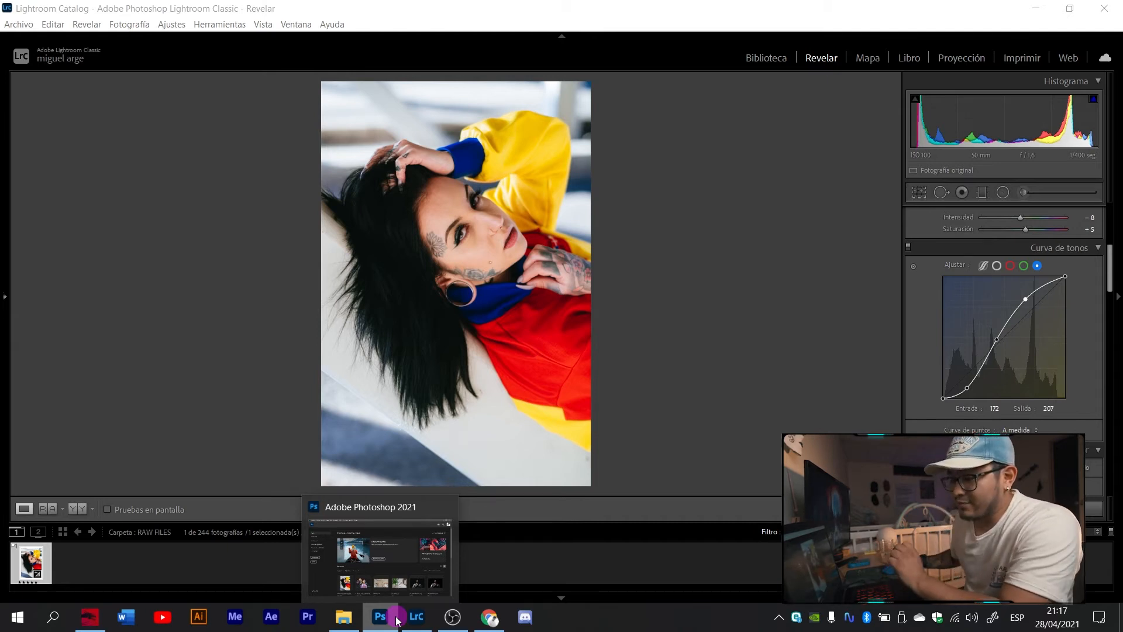
{"action": "left_click", "coordinate": [398, 619]}
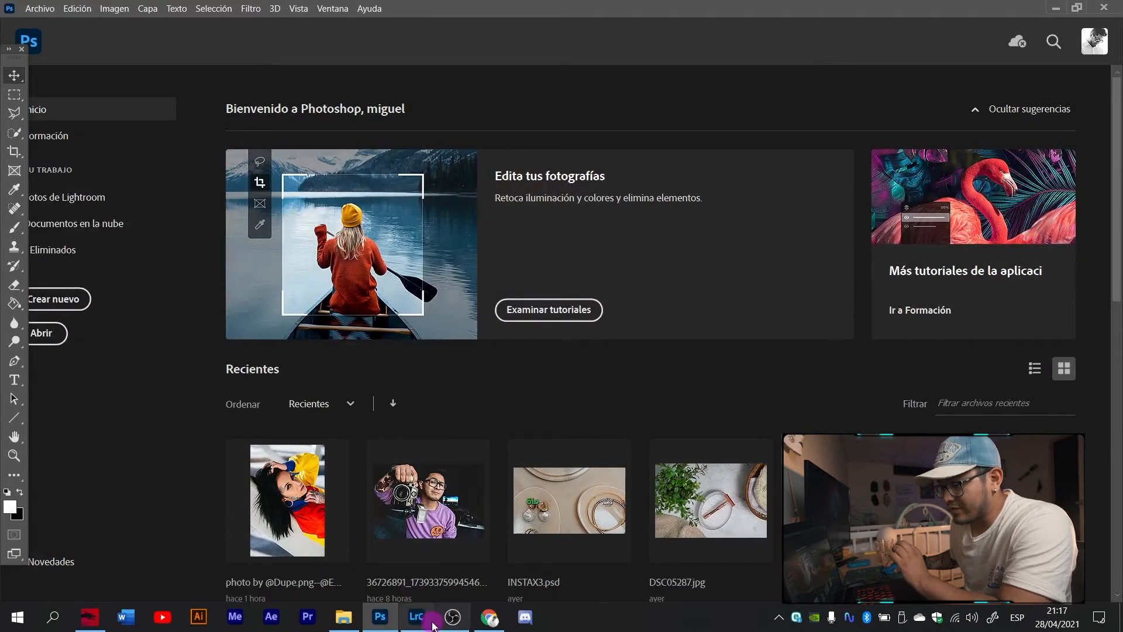
{"action": "left_click", "coordinate": [416, 616]}
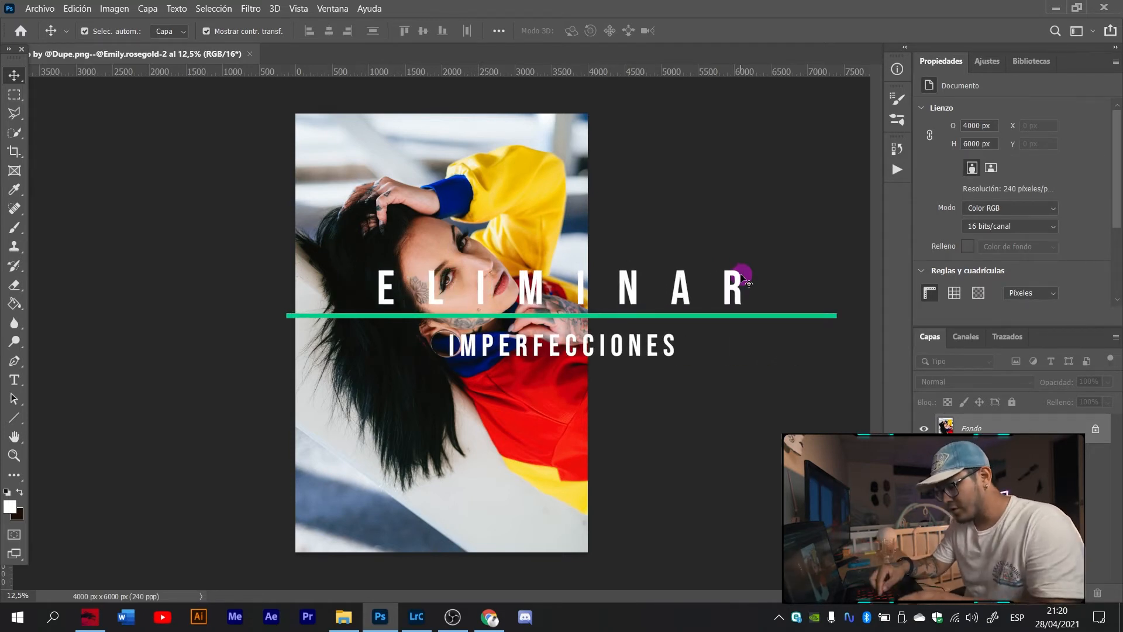
Duplicate the portrait's background layer in Photoshop and enlarge the face for retouching.
{"action": "key", "text": "ctrl+j"}
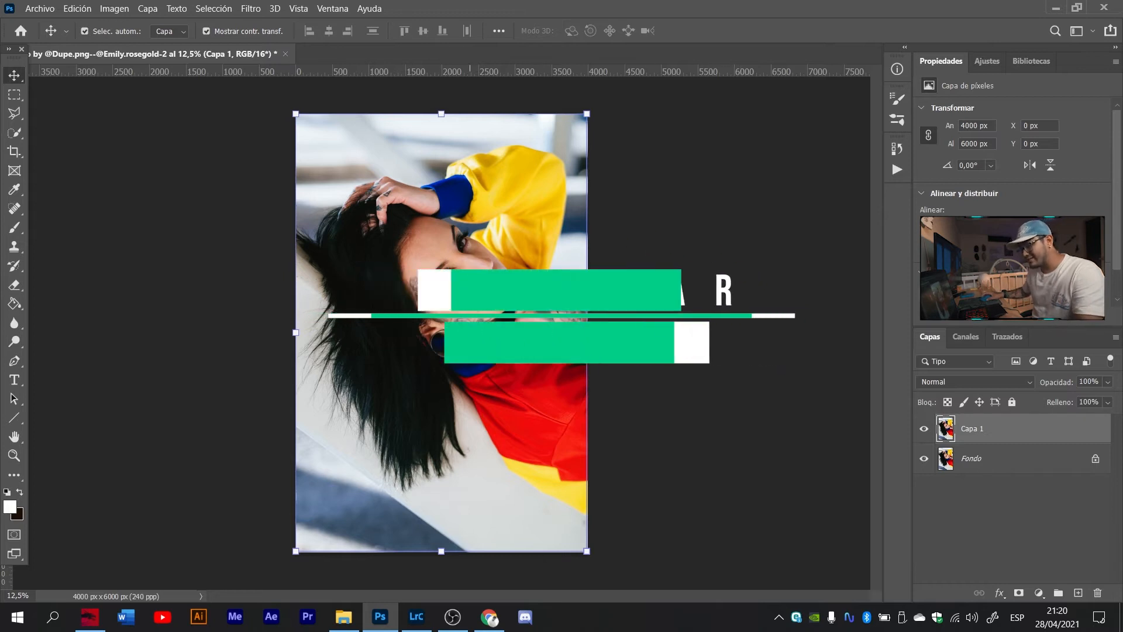
{"action": "scroll", "coordinate": [475, 284], "scroll_direction": "up", "scroll_amount": 6}
{"action": "scroll", "coordinate": [475, 284], "scroll_direction": "up", "scroll_amount": 3}
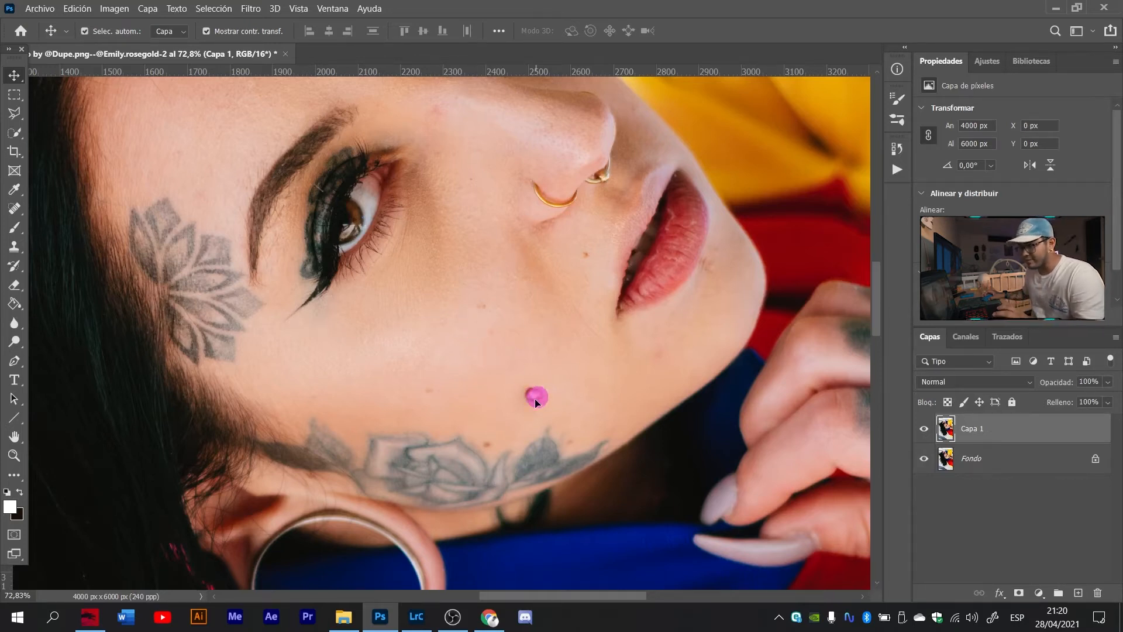
{"action": "scroll", "coordinate": [526, 403], "scroll_direction": "up", "scroll_amount": 3}
{"action": "scroll", "coordinate": [524, 436], "scroll_direction": "up", "scroll_amount": 2}
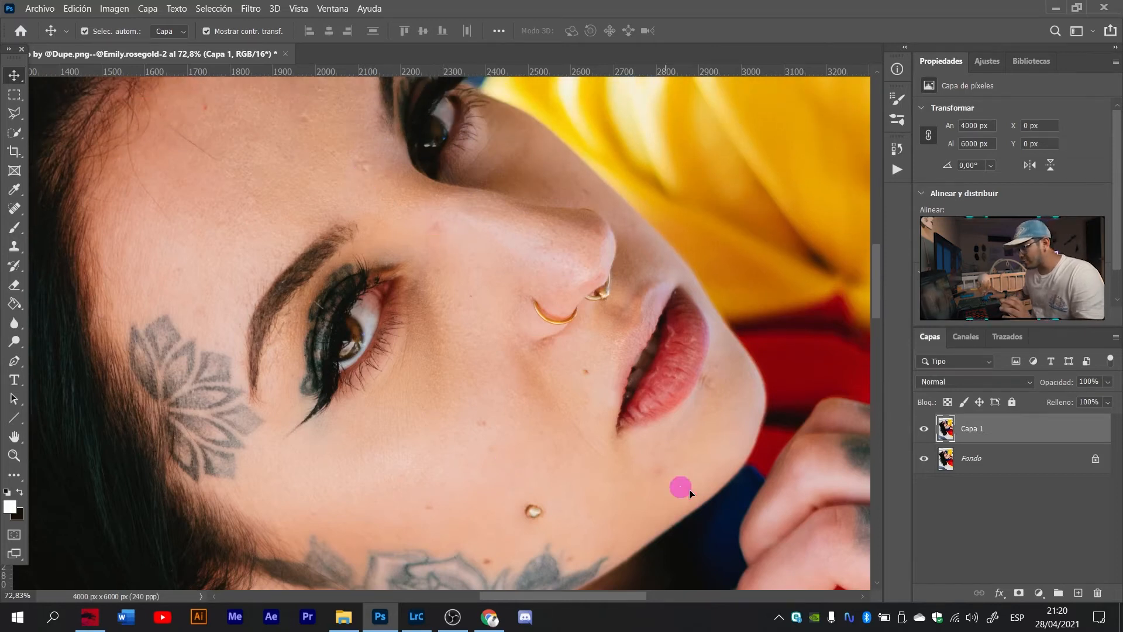
Choose the Patch tool and replace the small mole on the cheek below the eye with clean nearby skin.
{"action": "key", "text": "j"}
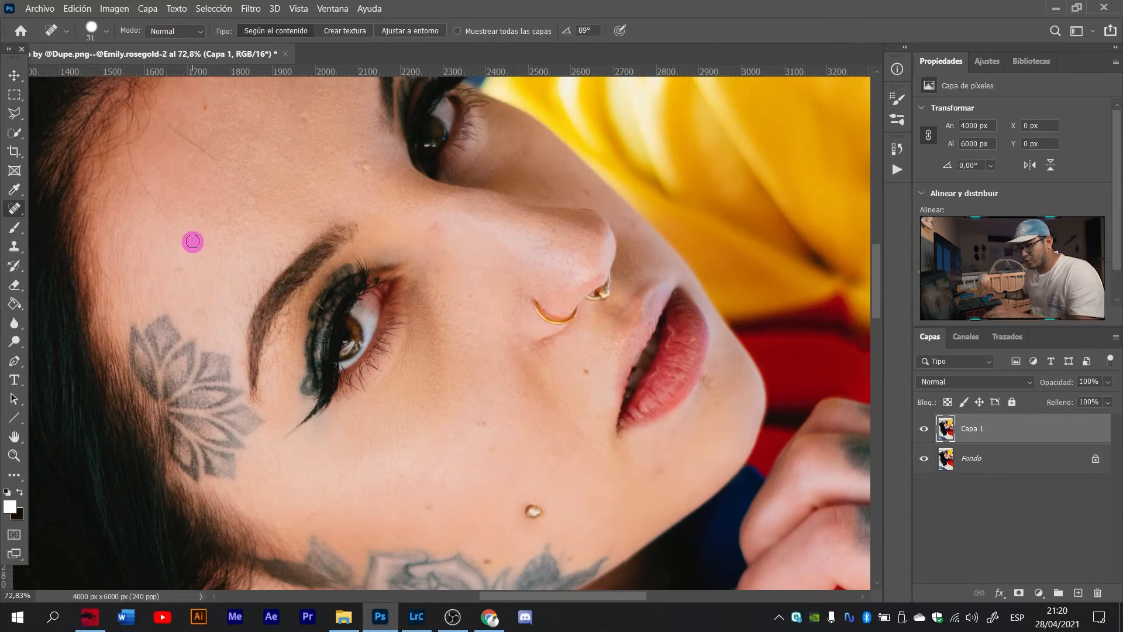
{"action": "right_click", "coordinate": [14, 212]}
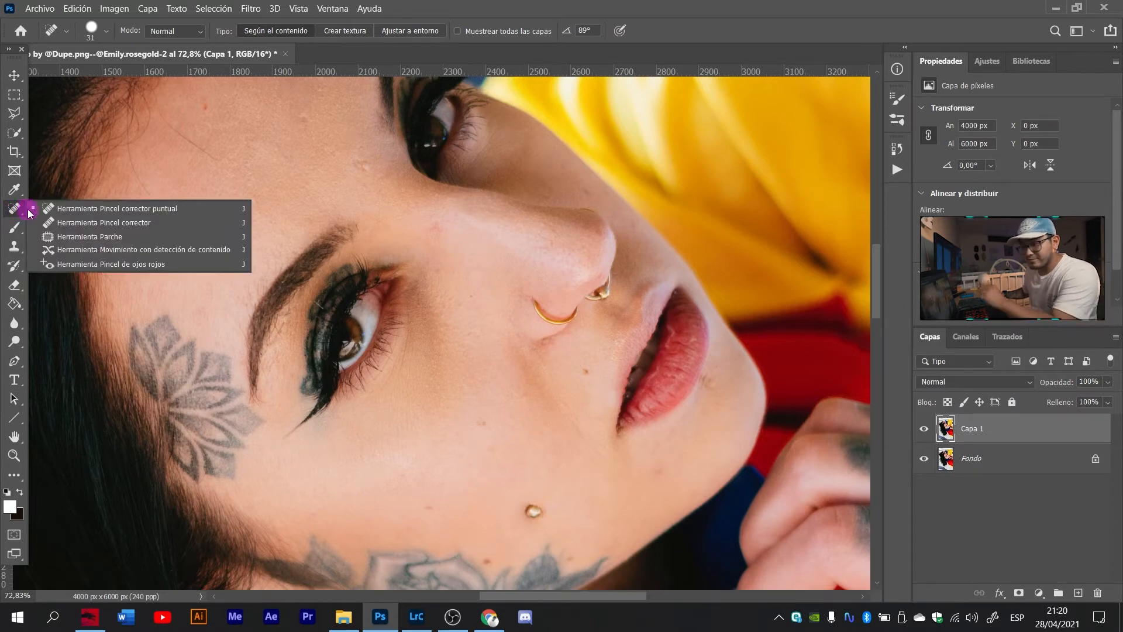
{"action": "left_click", "coordinate": [129, 240]}
{"action": "scroll", "coordinate": [494, 360], "scroll_direction": "down", "scroll_amount": 2}
{"action": "scroll", "coordinate": [497, 384], "scroll_direction": "up", "scroll_amount": 3}
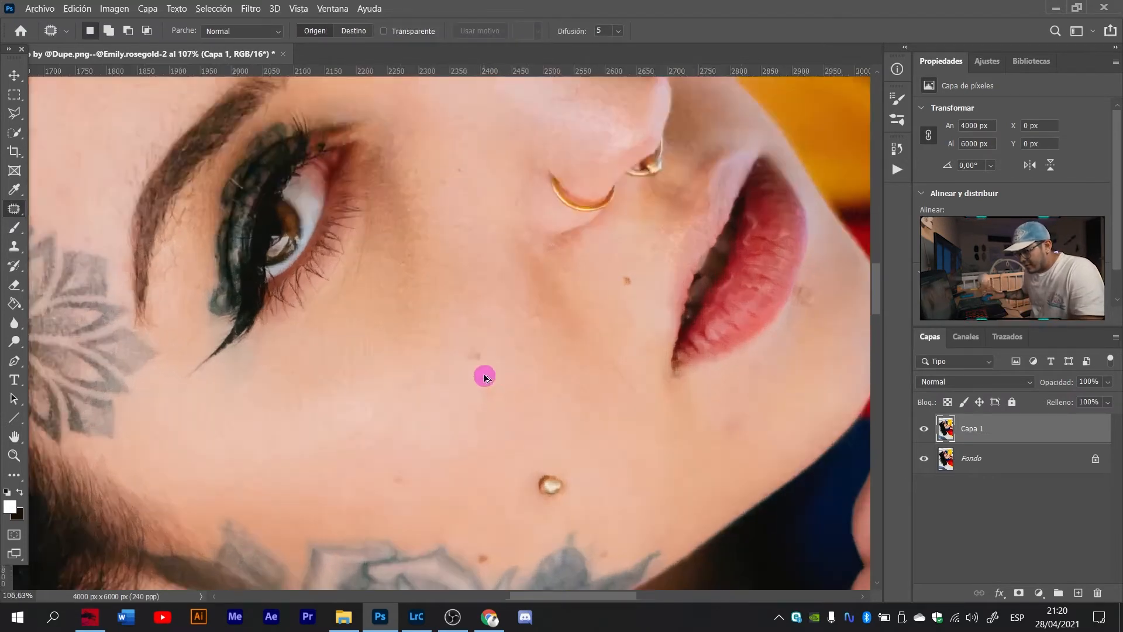
{"action": "scroll", "coordinate": [484, 376], "scroll_direction": "up", "scroll_amount": 2}
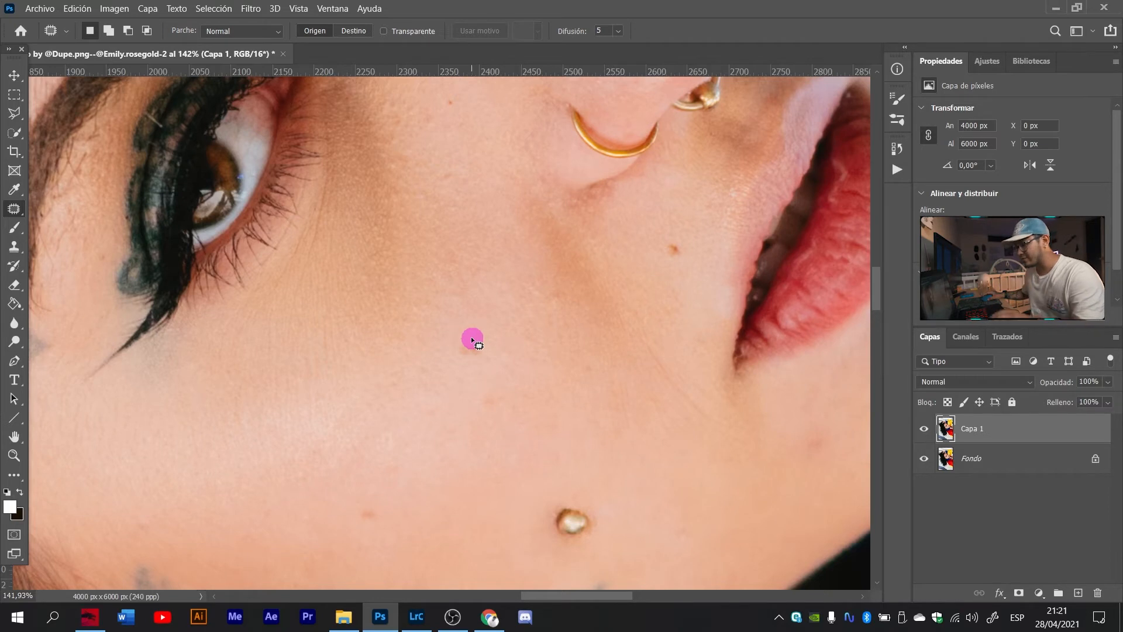
{"action": "scroll", "coordinate": [473, 339], "scroll_direction": "down", "scroll_amount": 2}
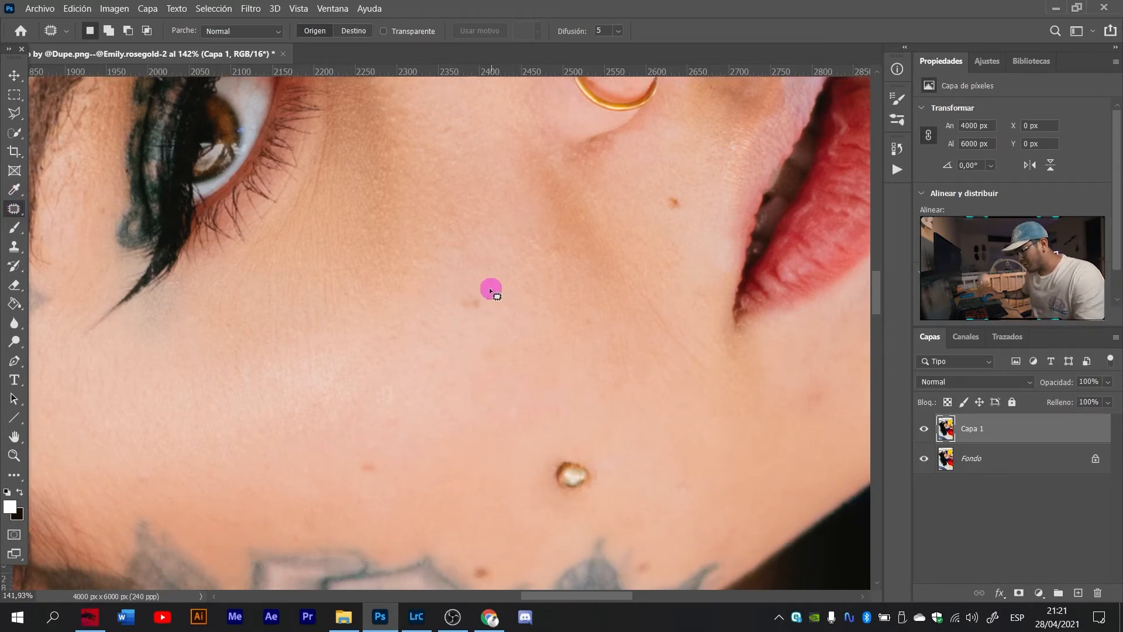
{"action": "mouse_move", "coordinate": [482, 288]}
{"action": "left_mouse_down"}
{"action": "mouse_move", "coordinate": [445, 304]}
{"action": "mouse_move", "coordinate": [499, 320]}
{"action": "mouse_move", "coordinate": [481, 290]}
{"action": "mouse_move", "coordinate": [496, 268]}
{"action": "left_mouse_up"}
{"action": "key", "text": "ctrl+d"}
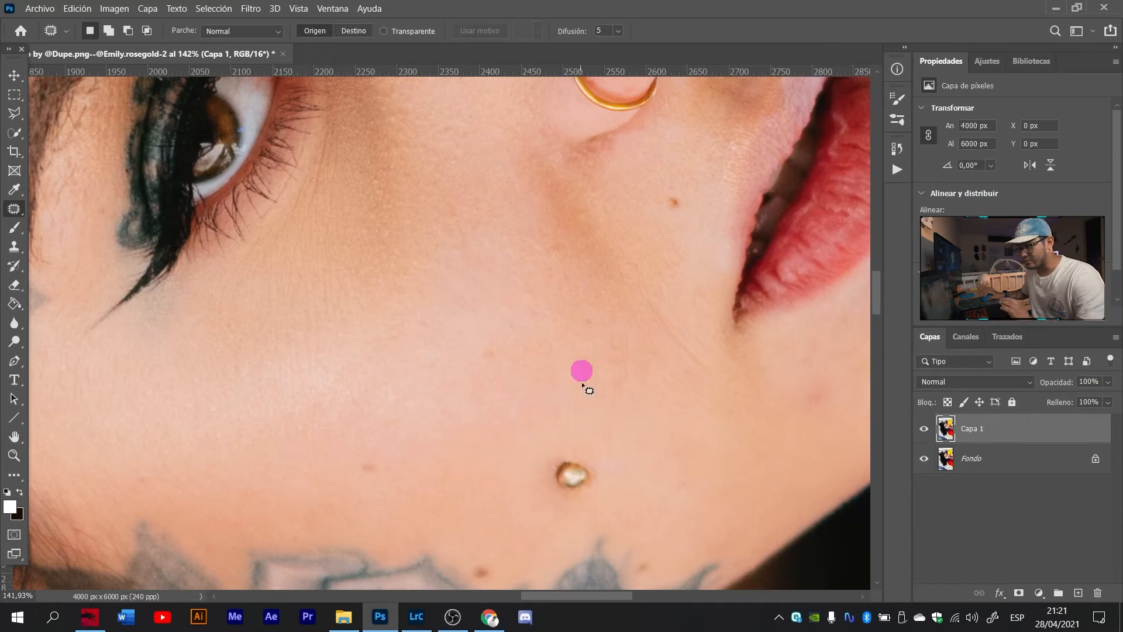
Patch out the metal piercing on the cheek and its leftover traces with adjacent clean skin.
{"action": "mouse_move", "coordinate": [561, 449]}
{"action": "left_mouse_down"}
{"action": "mouse_move", "coordinate": [541, 478]}
{"action": "mouse_move", "coordinate": [562, 507]}
{"action": "mouse_move", "coordinate": [606, 458]}
{"action": "mouse_move", "coordinate": [565, 452]}
{"action": "mouse_move", "coordinate": [548, 479]}
{"action": "mouse_move", "coordinate": [501, 479]}
{"action": "mouse_move", "coordinate": [534, 470]}
{"action": "mouse_move", "coordinate": [570, 480]}
{"action": "left_mouse_up"}
{"action": "key", "text": "ctrl+d"}
{"action": "mouse_move", "coordinate": [559, 489]}
{"action": "left_mouse_down"}
{"action": "mouse_move", "coordinate": [508, 470]}
{"action": "mouse_move", "coordinate": [602, 497]}
{"action": "mouse_move", "coordinate": [591, 485]}
{"action": "left_mouse_up"}
{"action": "key", "text": "ctrl+d"}
{"action": "left_click_drag", "start_coordinate": [591, 494], "coordinate": [640, 492]}
{"action": "key", "text": "ctrl+d"}
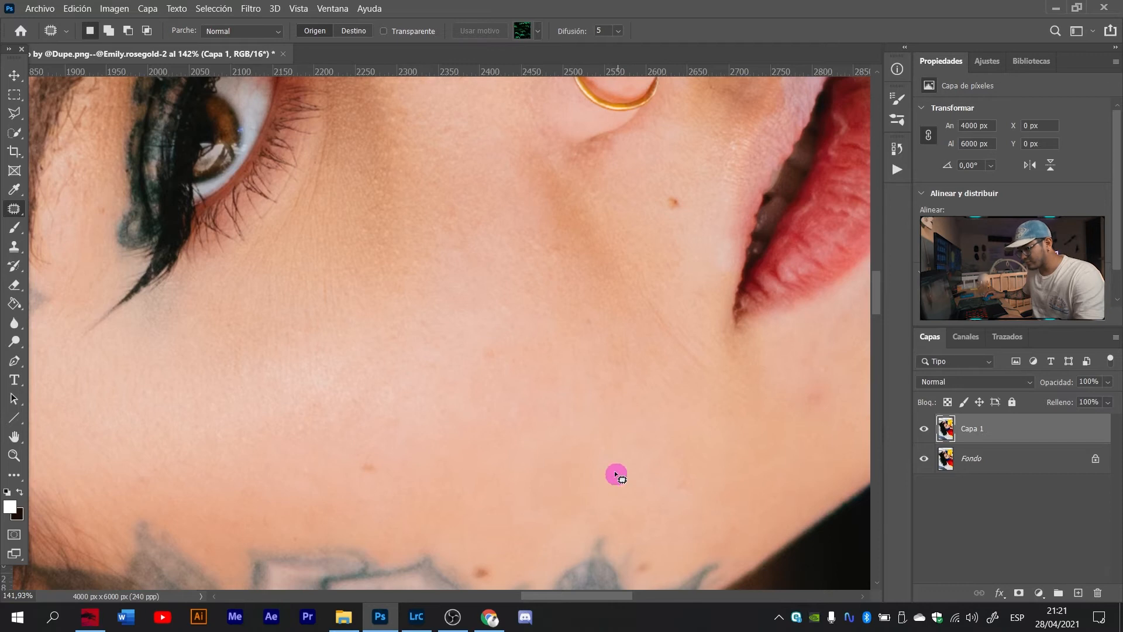
Patch the bump on the forehead near the brows and the reddish mark at the top of the nose.
{"action": "scroll", "coordinate": [444, 409], "scroll_direction": "down", "scroll_amount": 1}
{"action": "scroll", "coordinate": [424, 406], "scroll_direction": "down", "scroll_amount": 6}
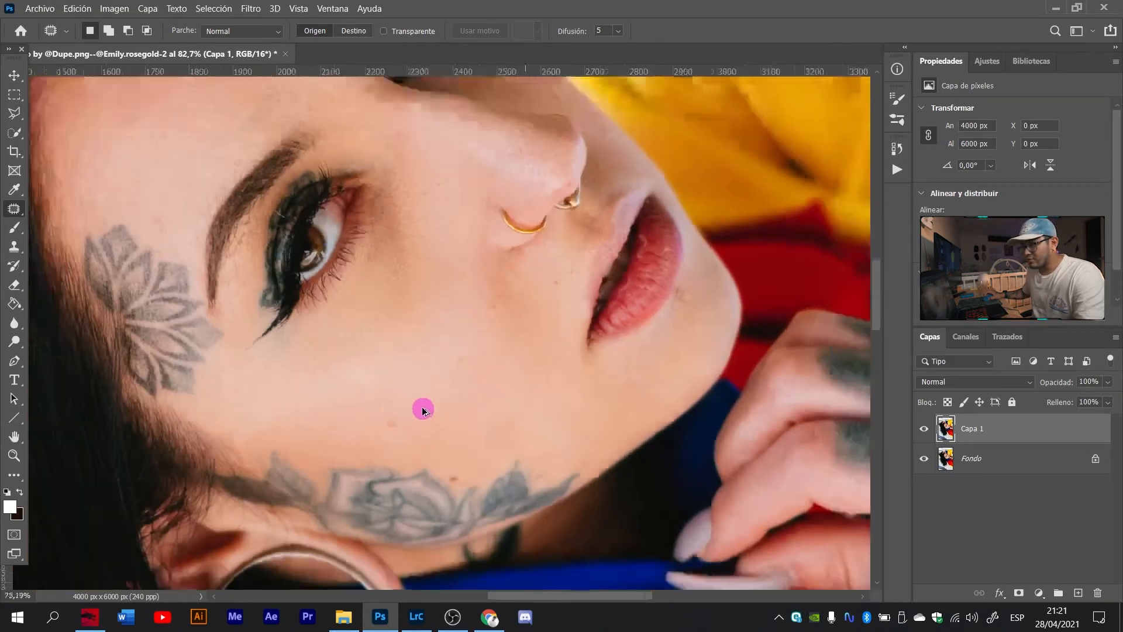
{"action": "scroll", "coordinate": [342, 239], "scroll_direction": "up", "scroll_amount": 5}
{"action": "mouse_move", "coordinate": [361, 180]}
{"action": "left_mouse_down"}
{"action": "mouse_move", "coordinate": [357, 227]}
{"action": "mouse_move", "coordinate": [385, 207]}
{"action": "mouse_move", "coordinate": [321, 238]}
{"action": "left_mouse_up"}
{"action": "key", "text": "ctrl+d"}
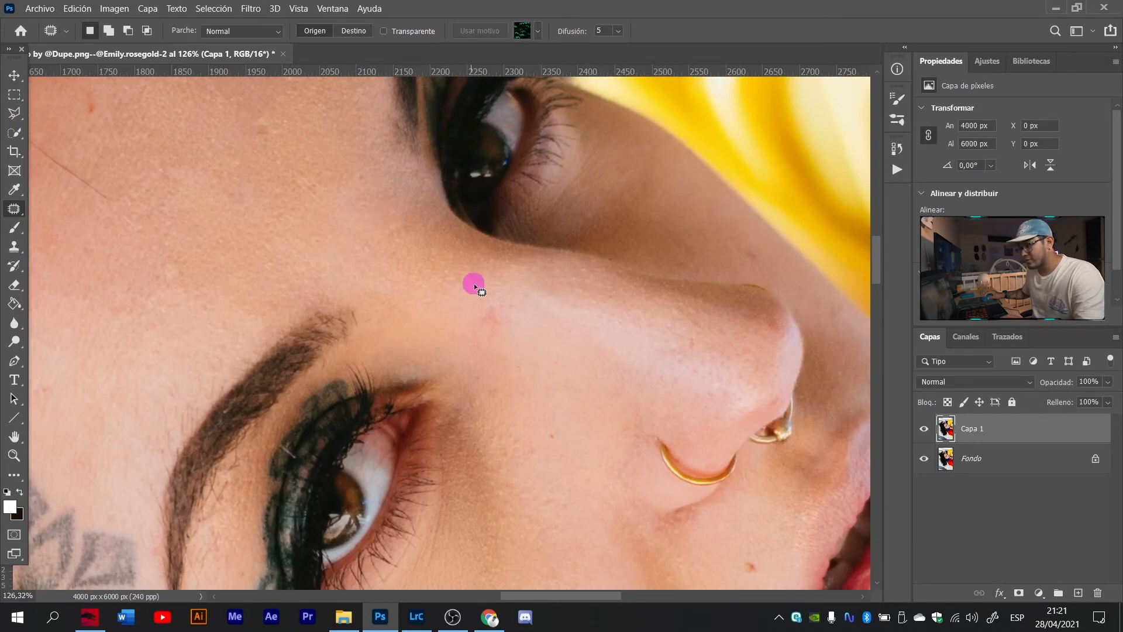
{"action": "mouse_move", "coordinate": [483, 308]}
{"action": "left_mouse_down"}
{"action": "mouse_move", "coordinate": [532, 318]}
{"action": "mouse_move", "coordinate": [547, 338]}
{"action": "left_mouse_up"}
{"action": "key", "text": "ctrl+d"}
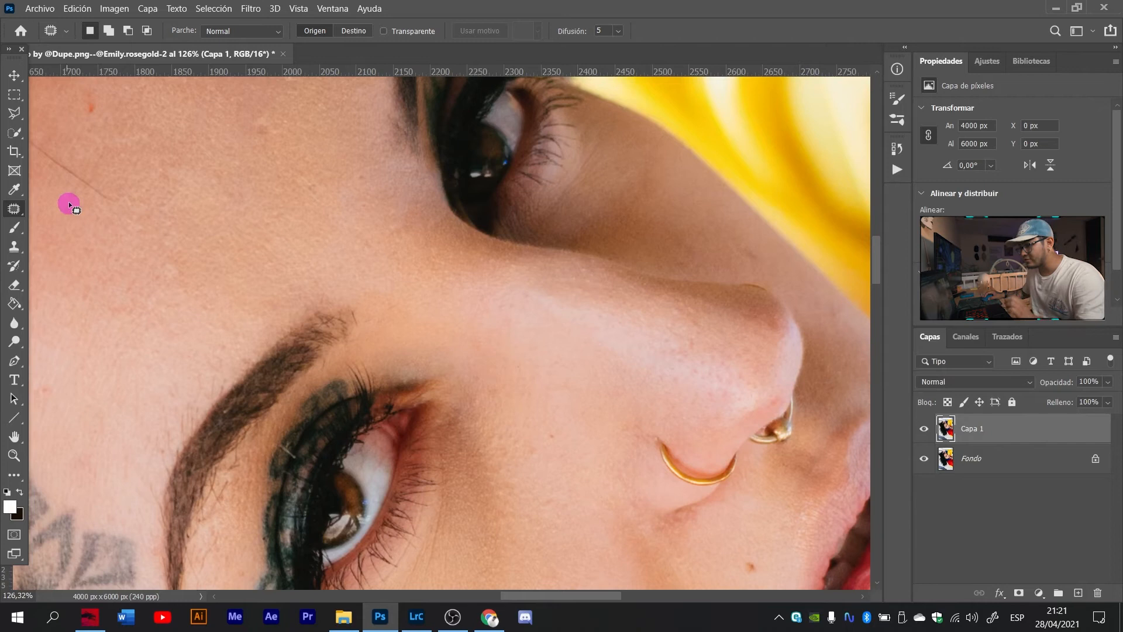
Choose the Spot Healing Brush with content-aware type and remove the red spot and small blemishes from the forehead.
{"action": "left_click", "coordinate": [18, 209]}
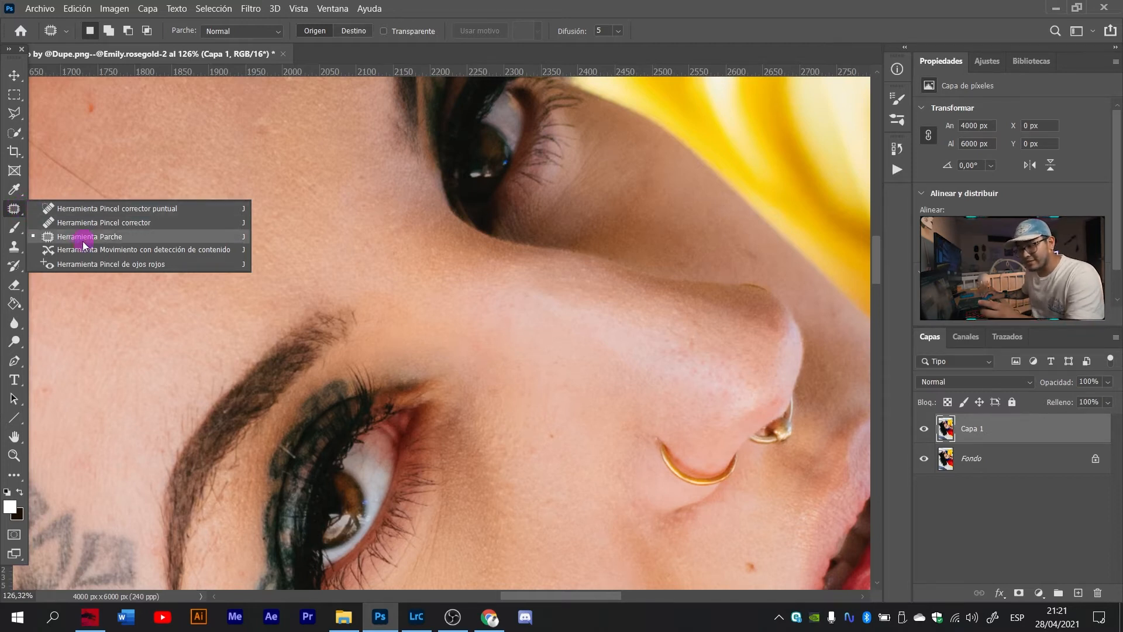
{"action": "left_click", "coordinate": [85, 209]}
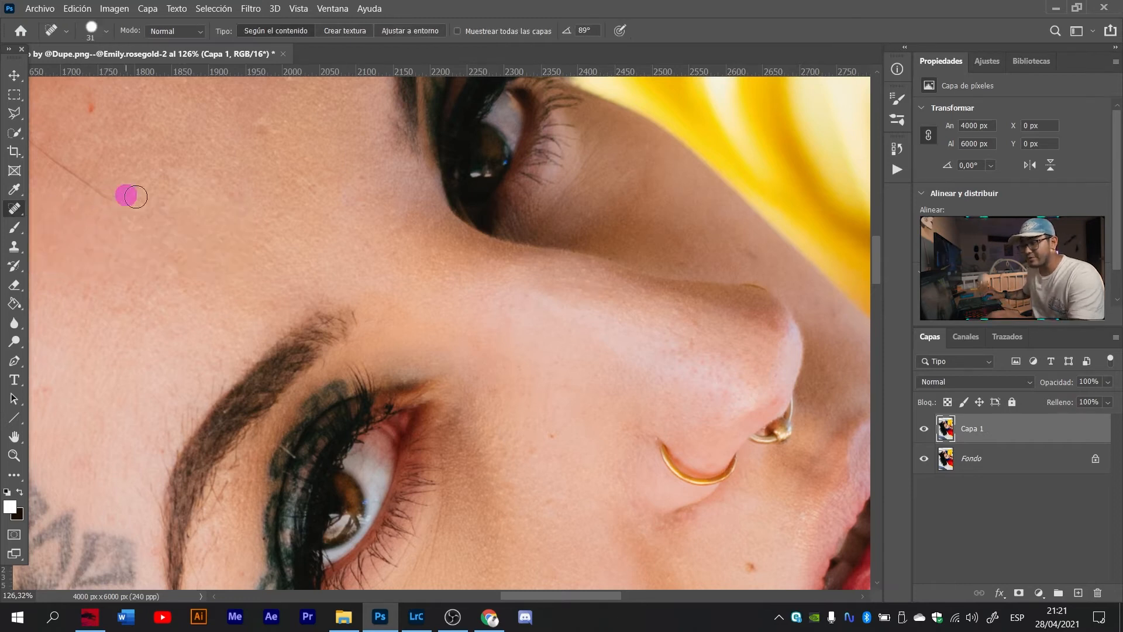
{"action": "scroll", "coordinate": [291, 192], "scroll_direction": "up", "scroll_amount": 4}
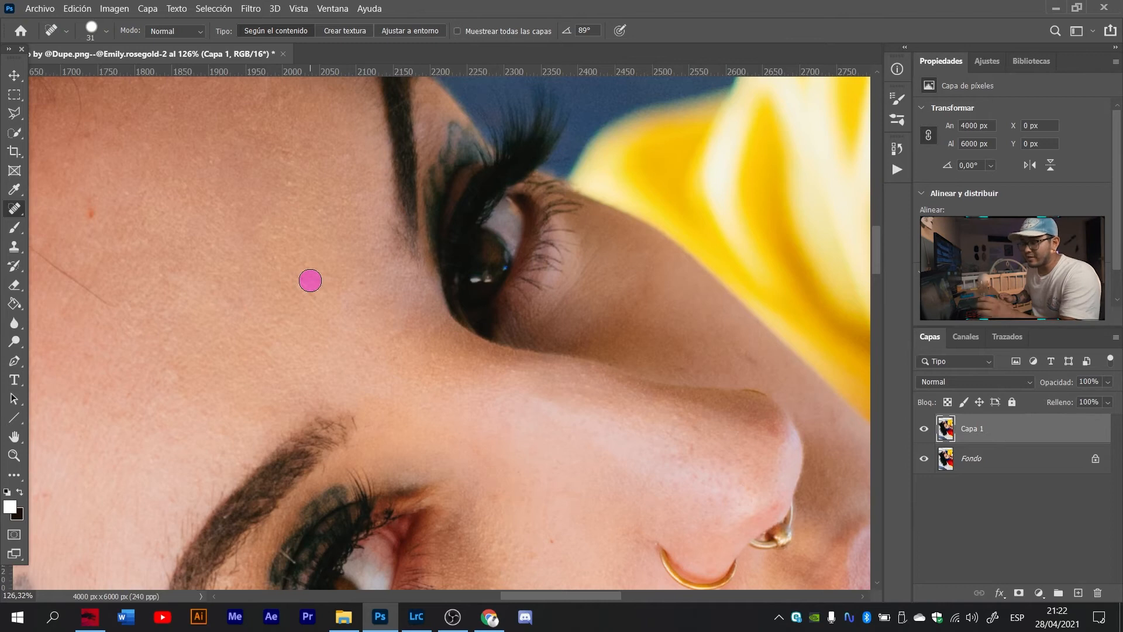
{"action": "left_click", "coordinate": [286, 158]}
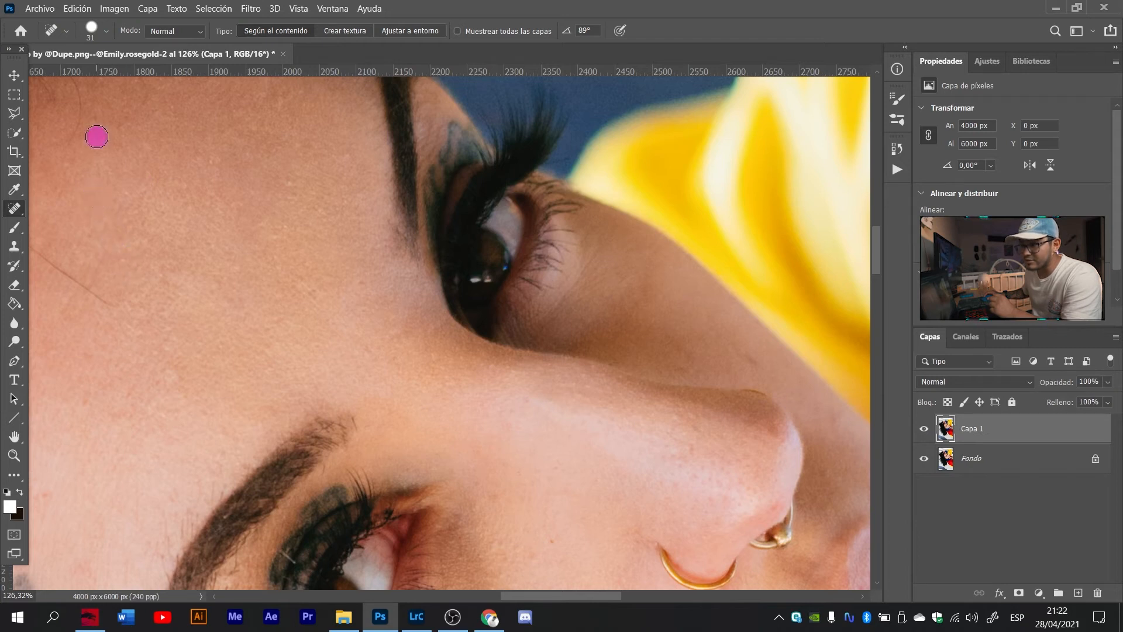
{"action": "left_click", "coordinate": [305, 295]}
{"action": "left_click", "coordinate": [362, 284]}
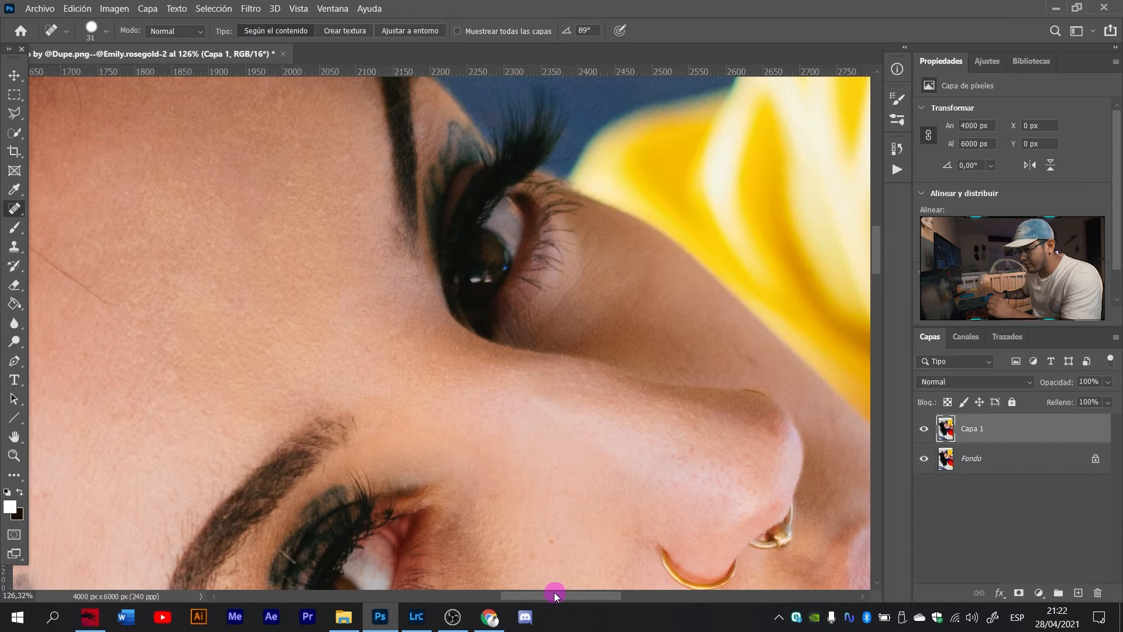
Heal the stray hair crossing the forehead and a remaining small skin blemish with the Spot Healing Brush.
{"action": "left_click_drag", "start_coordinate": [553, 595], "coordinate": [519, 595]}
{"action": "mouse_move", "coordinate": [356, 302]}
{"action": "left_mouse_down"}
{"action": "mouse_move", "coordinate": [341, 306]}
{"action": "mouse_move", "coordinate": [296, 275]}
{"action": "mouse_move", "coordinate": [242, 213]}
{"action": "left_mouse_up"}
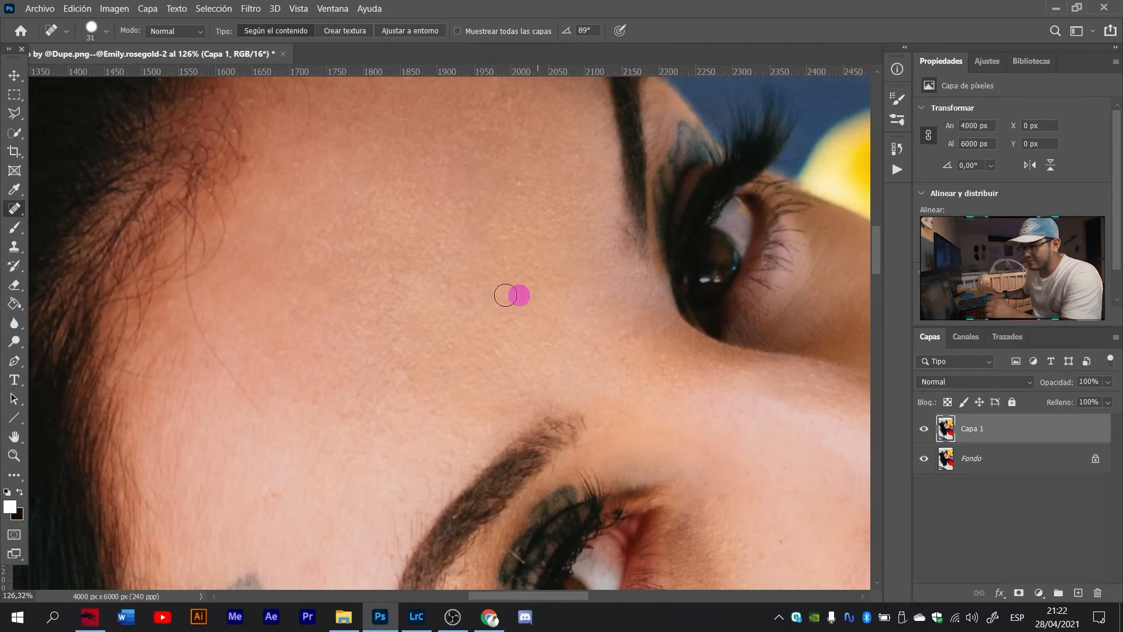
{"action": "scroll", "coordinate": [588, 482], "scroll_direction": "down", "scroll_amount": 3}
{"action": "scroll", "coordinate": [587, 481], "scroll_direction": "down", "scroll_amount": 3}
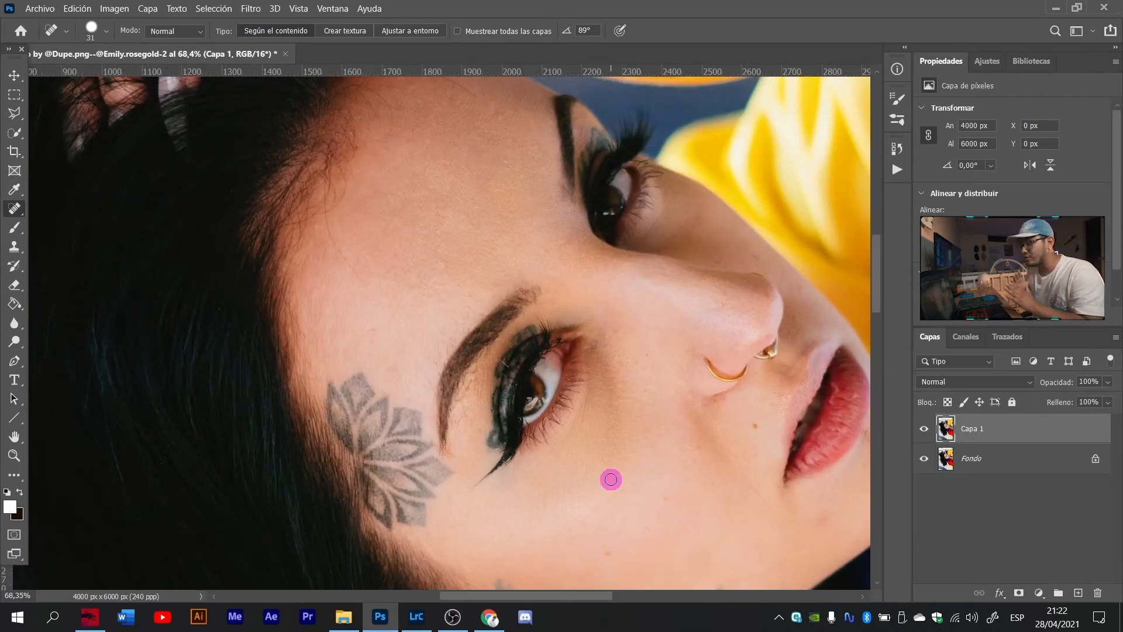
{"action": "scroll", "coordinate": [457, 270], "scroll_direction": "up", "scroll_amount": 9}
{"action": "left_click", "coordinate": [410, 258]}
{"action": "scroll", "coordinate": [425, 199], "scroll_direction": "down", "scroll_amount": 12}
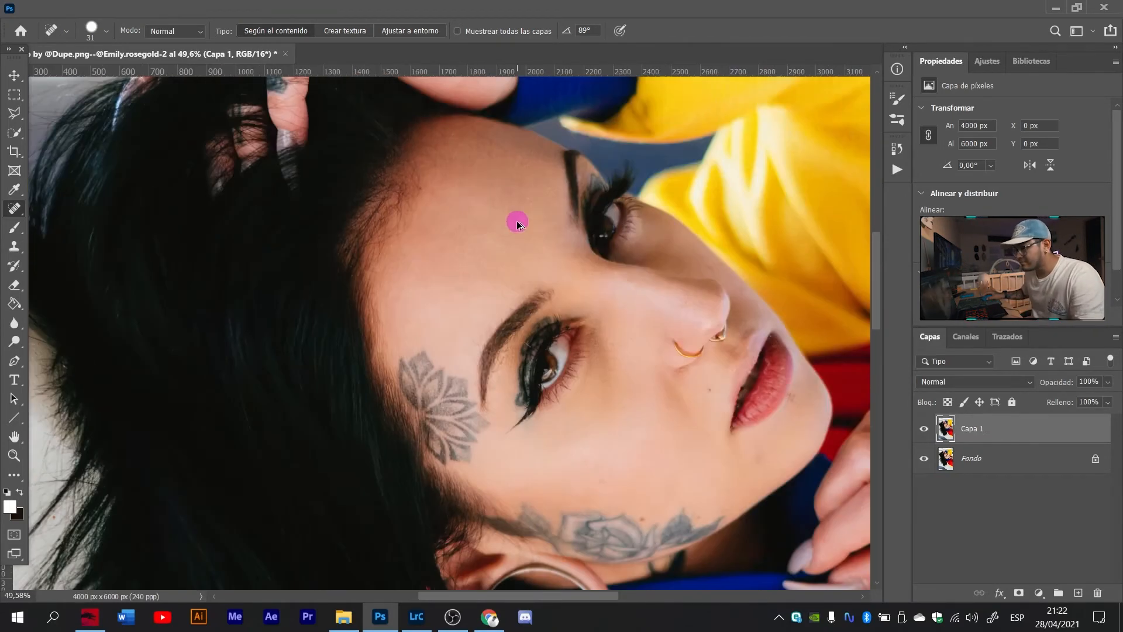
Retouch the remaining marks around the lips and lower cheek with the Spot Healing Brush and Patch tool.
{"action": "scroll", "coordinate": [676, 230], "scroll_direction": "up", "scroll_amount": 11}
{"action": "scroll", "coordinate": [740, 225], "scroll_direction": "down", "scroll_amount": 7}
{"action": "scroll", "coordinate": [784, 411], "scroll_direction": "up", "scroll_amount": 7}
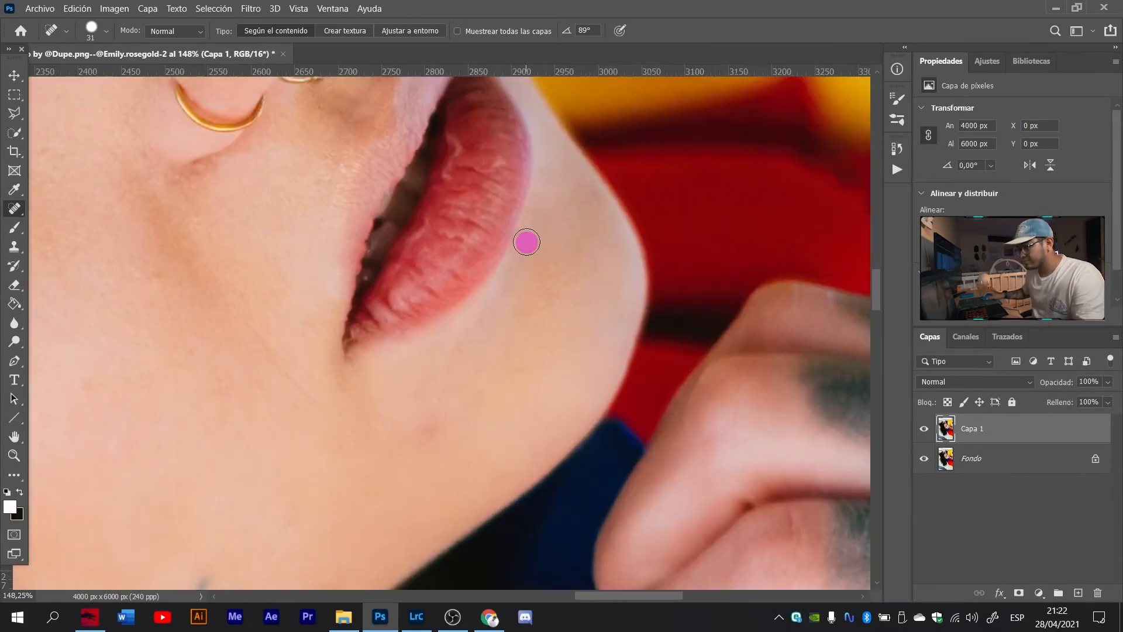
{"action": "scroll", "coordinate": [240, 493], "scroll_direction": "down", "scroll_amount": 8}
{"action": "scroll", "coordinate": [412, 396], "scroll_direction": "up", "scroll_amount": 8}
{"action": "scroll", "coordinate": [238, 419], "scroll_direction": "down", "scroll_amount": 6}
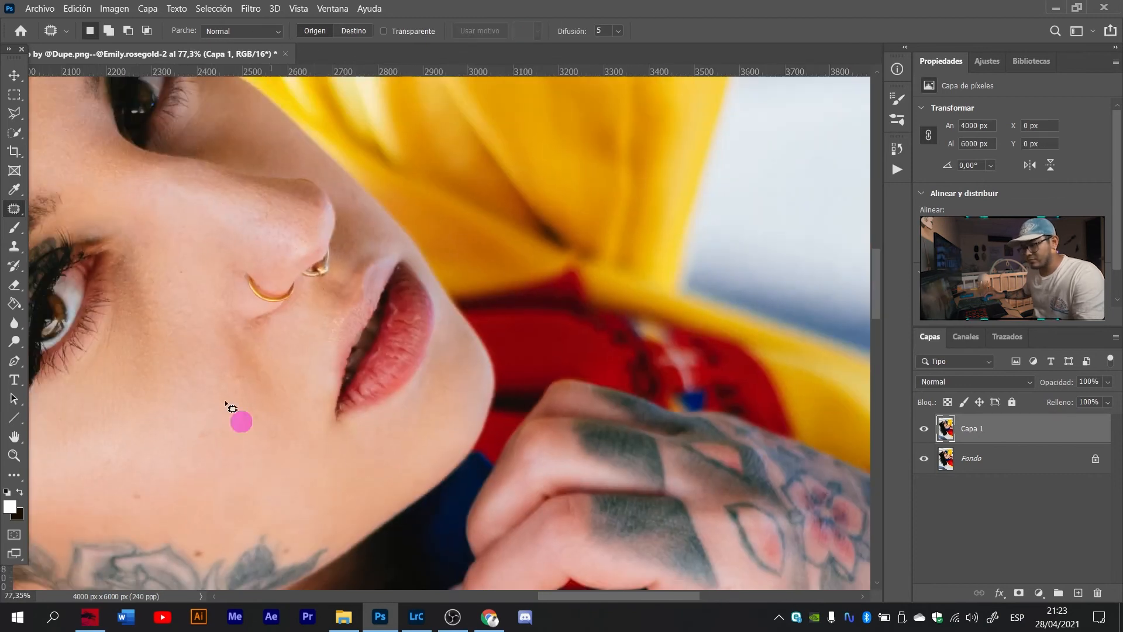
{"action": "scroll", "coordinate": [344, 505], "scroll_direction": "up", "scroll_amount": 4}
{"action": "scroll", "coordinate": [206, 244], "scroll_direction": "down", "scroll_amount": 4}
{"action": "scroll", "coordinate": [585, 317], "scroll_direction": "down", "scroll_amount": 5}
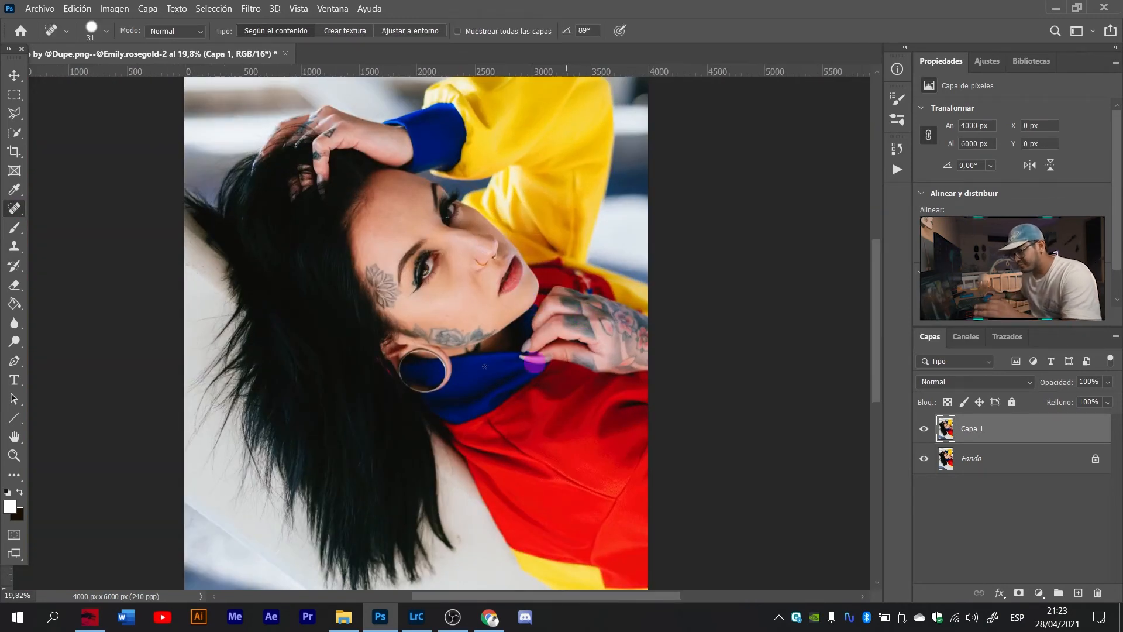
Compare the portrait before and after retouching by toggling the visibility of the Capa 1 layer.
{"action": "scroll", "coordinate": [606, 296], "scroll_direction": "up", "scroll_amount": 4}
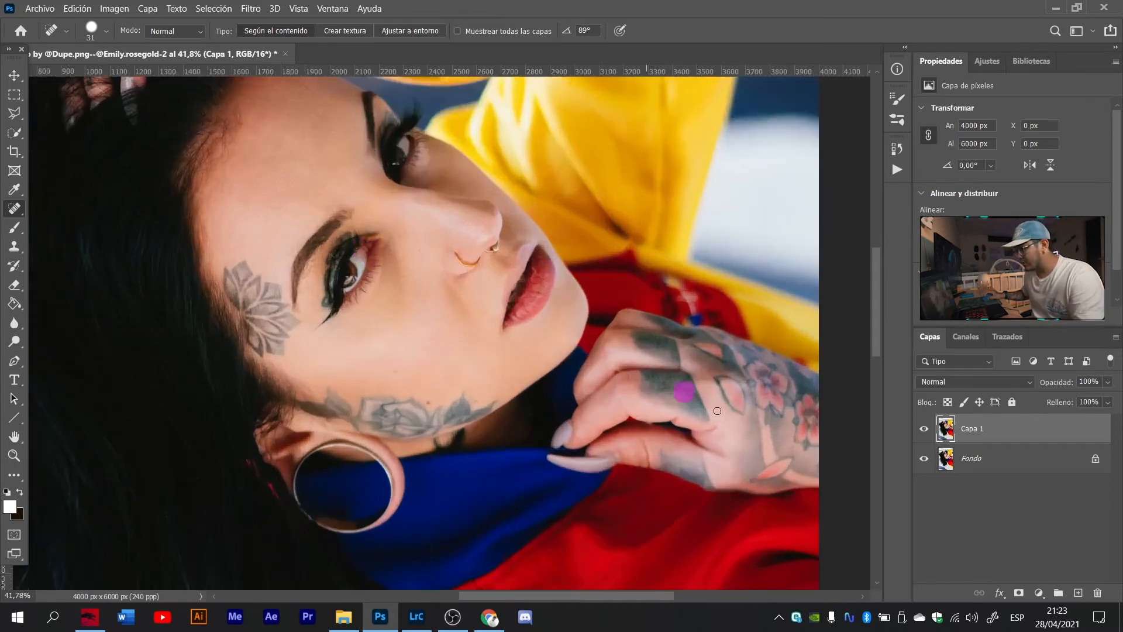
{"action": "left_click", "coordinate": [924, 433]}
{"action": "key", "text": "v"}
{"action": "left_click", "coordinate": [924, 432]}
{"action": "left_click", "coordinate": [924, 432]}
{"action": "left_click", "coordinate": [925, 432]}
{"action": "scroll", "coordinate": [548, 383], "scroll_direction": "down", "scroll_amount": 3}
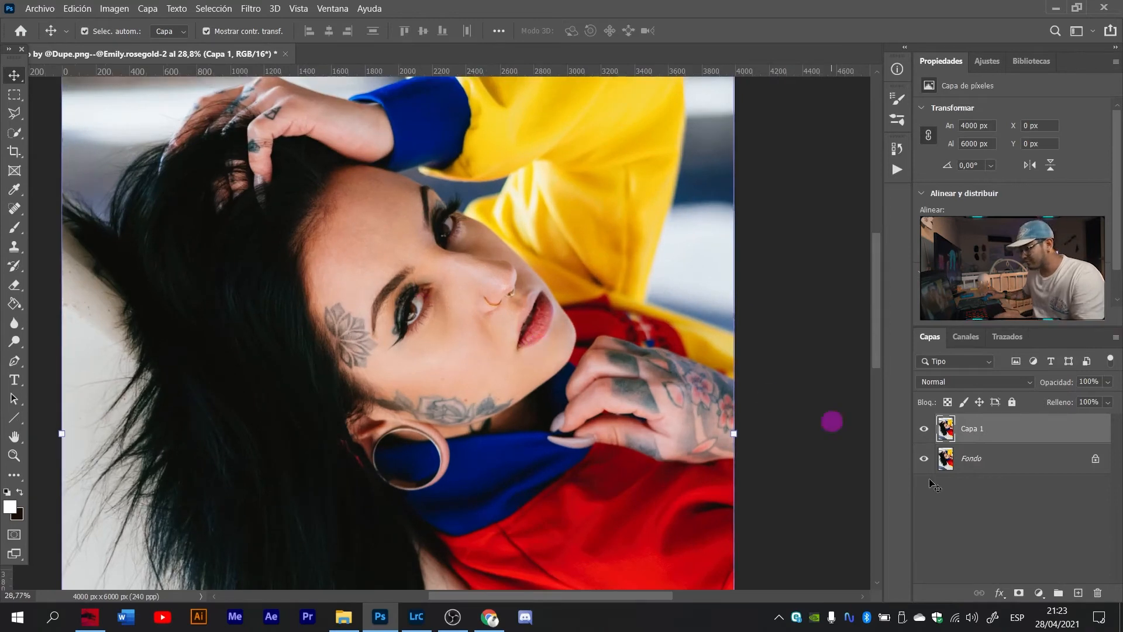
Merge the retouched Capa 1 layer with the Fondo layer.
{"action": "left_click", "coordinate": [1029, 463], "text": "shift"}
{"action": "right_click", "coordinate": [1030, 464]}
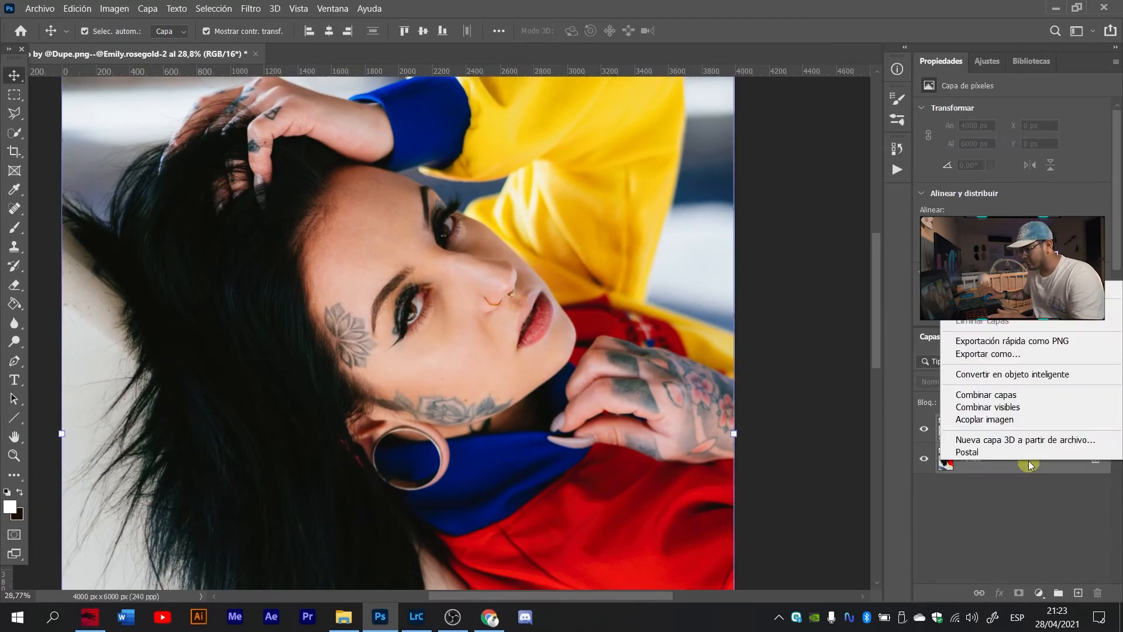
{"action": "left_click", "coordinate": [1013, 393]}
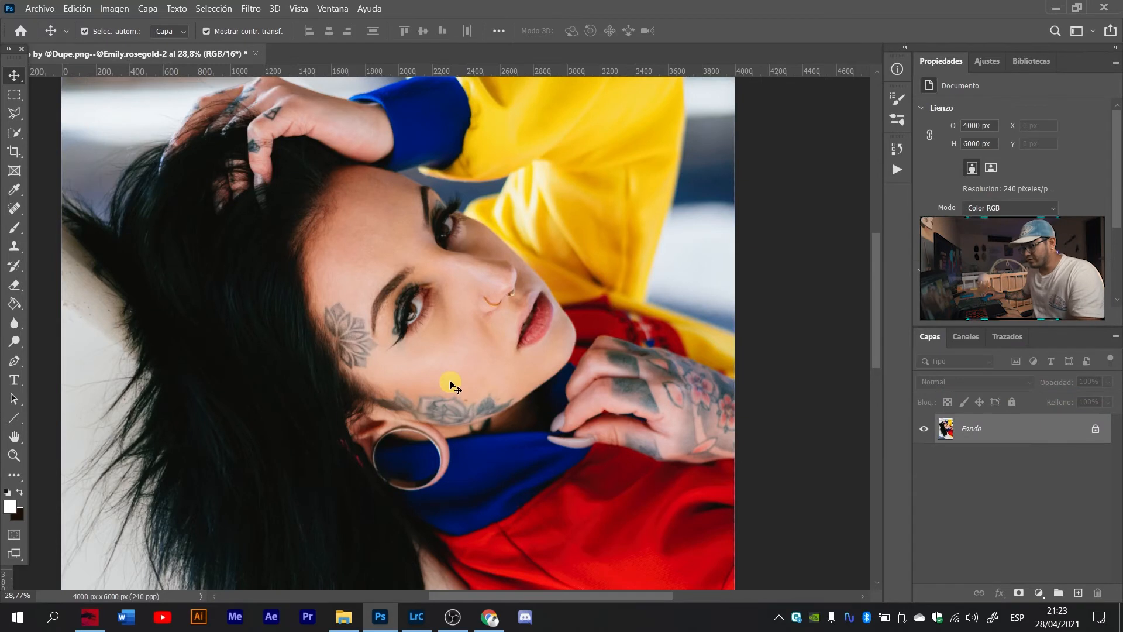
Duplicate the merged Fondo layer twice.
{"action": "scroll", "coordinate": [468, 369], "scroll_direction": "up", "scroll_amount": 5}
{"action": "scroll", "coordinate": [521, 406], "scroll_direction": "down", "scroll_amount": 2}
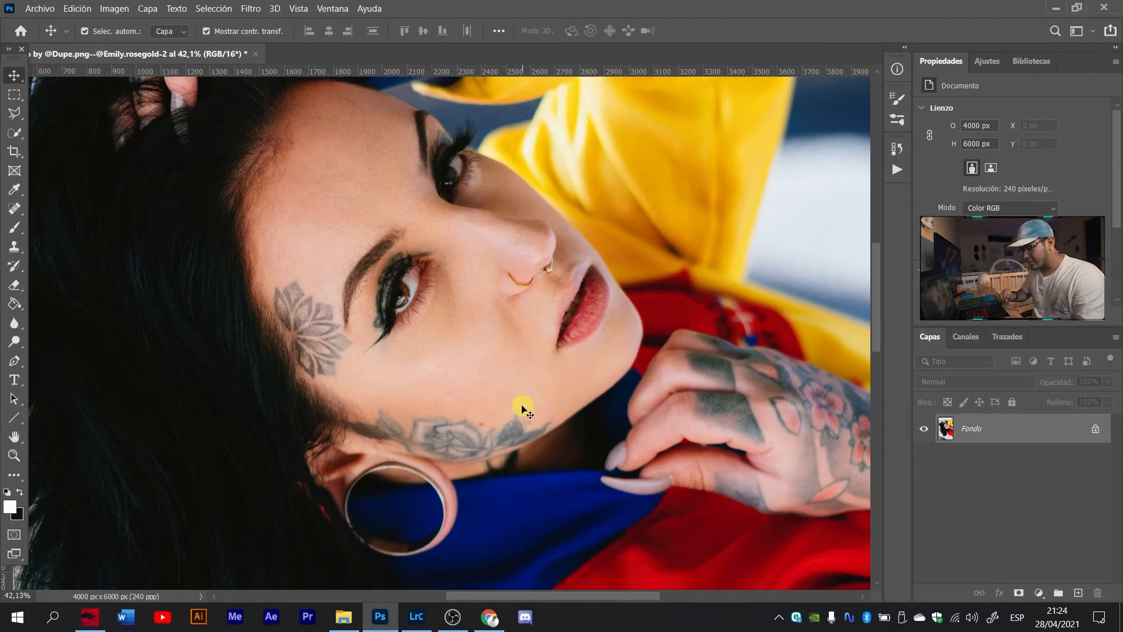
{"action": "key", "text": "ctrl+j"}
{"action": "key", "text": "ctrl+j"}
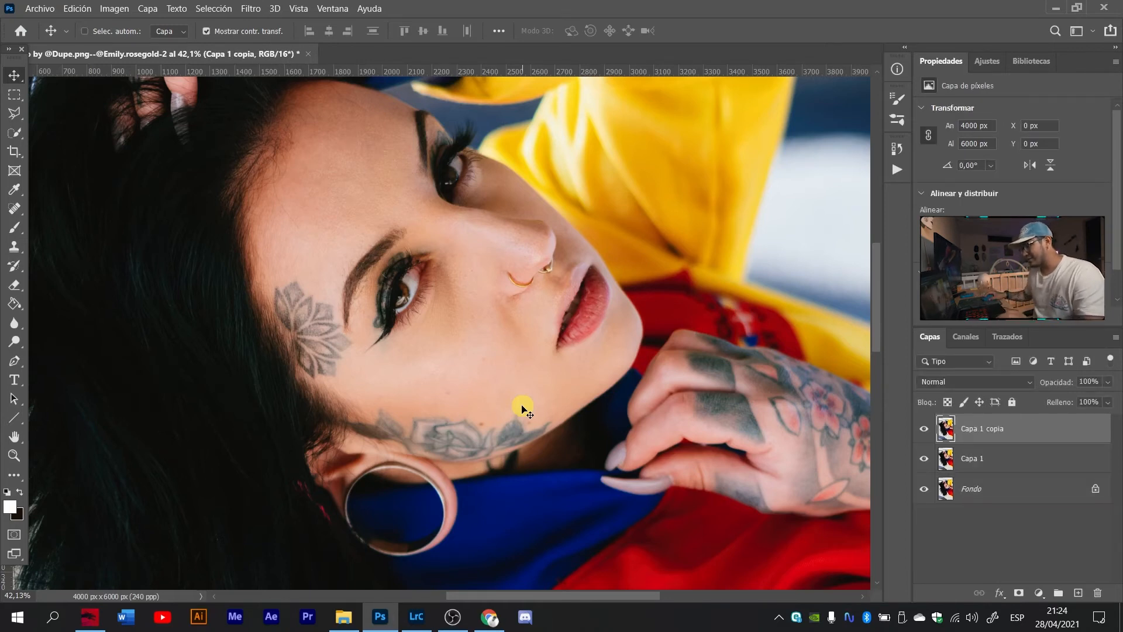
{"action": "left_click", "coordinate": [998, 496]}
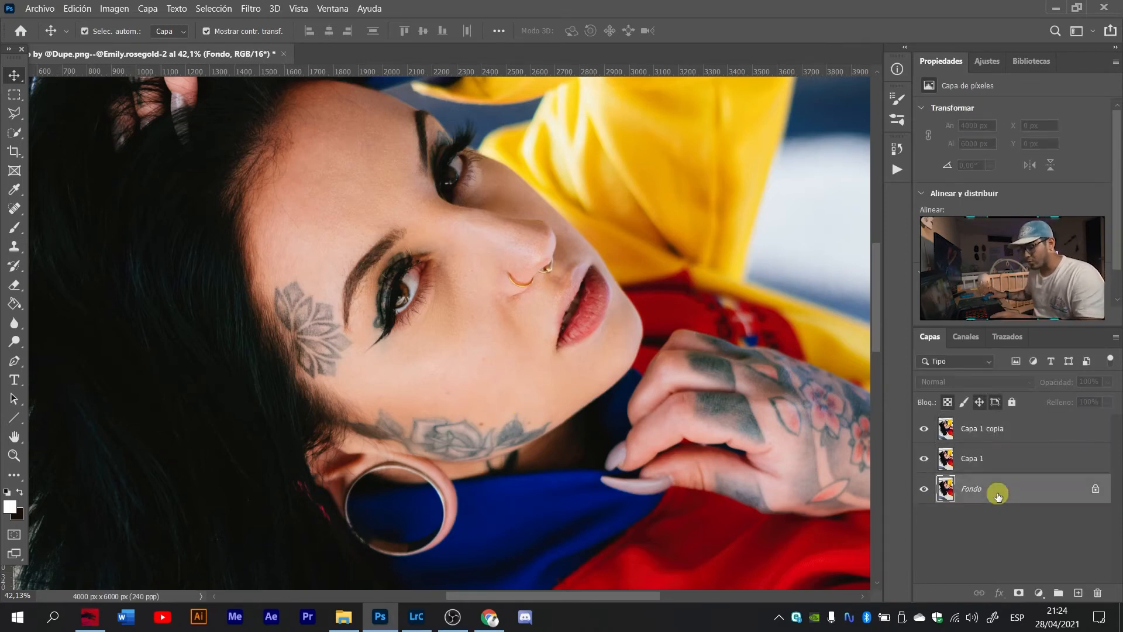
{"action": "right_click", "coordinate": [998, 496]}
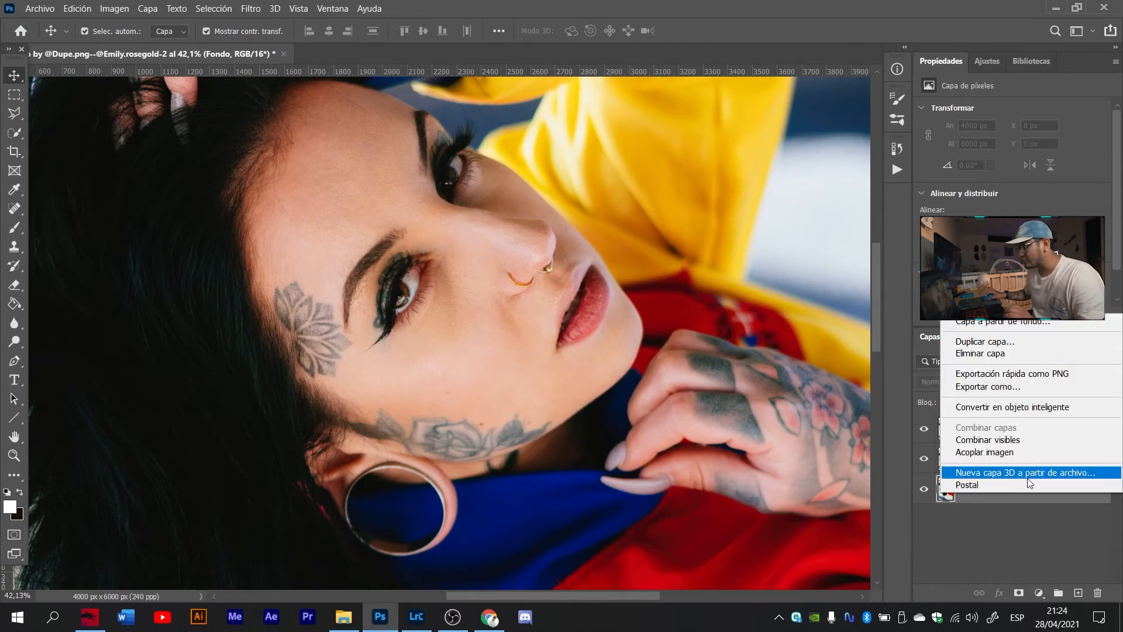
{"action": "left_click", "coordinate": [1021, 538]}
{"action": "left_click", "coordinate": [1004, 462]}
{"action": "left_click", "coordinate": [991, 424]}
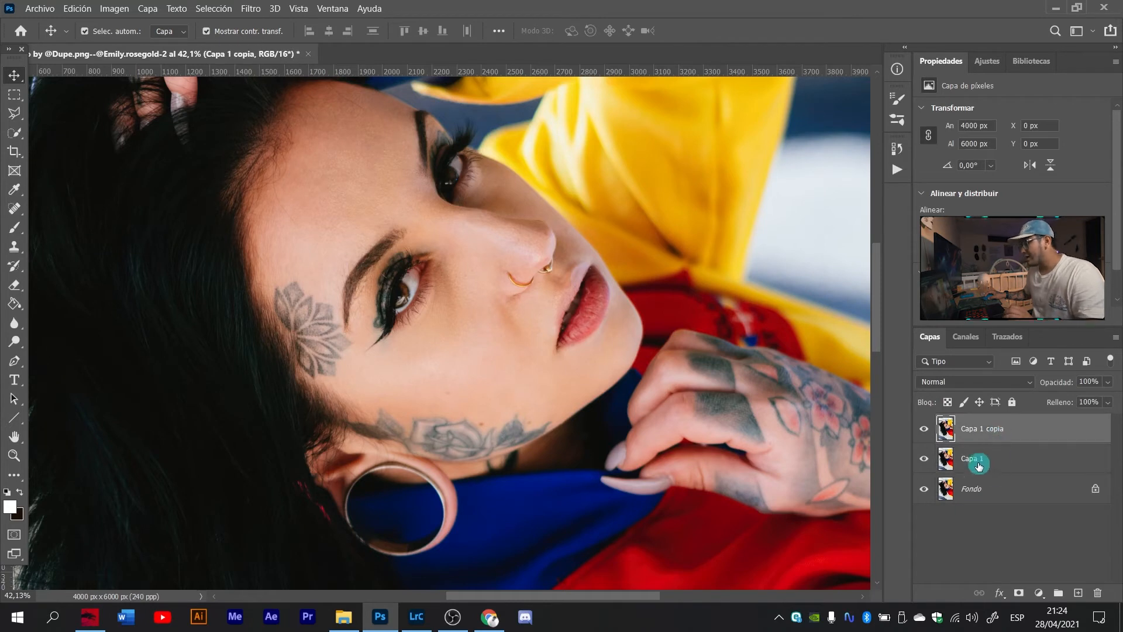
Rename the lower duplicate layer as Suavizado and the upper duplicate as Paso alto.
{"action": "double_click", "coordinate": [977, 457]}
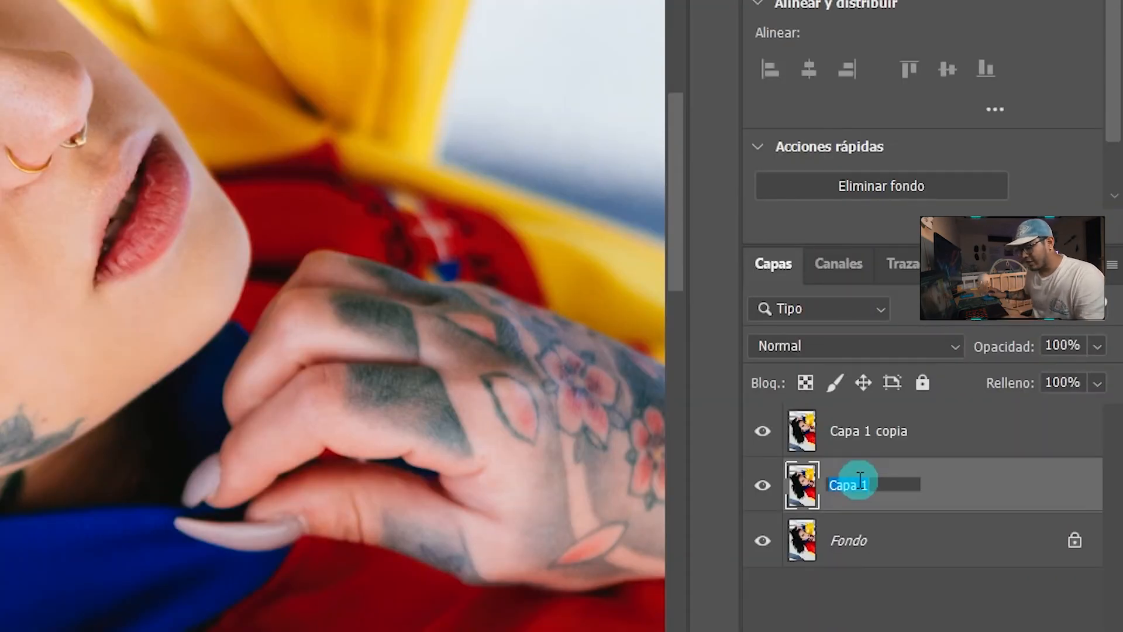
{"action": "type", "text": "Suavizado"}
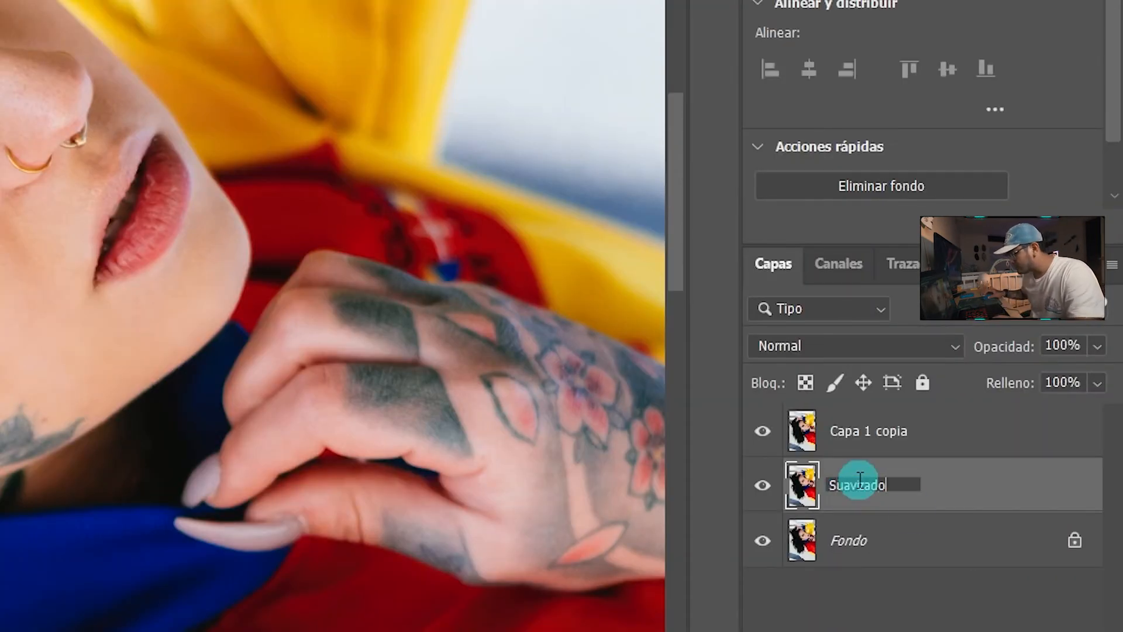
{"action": "double_click", "coordinate": [886, 436]}
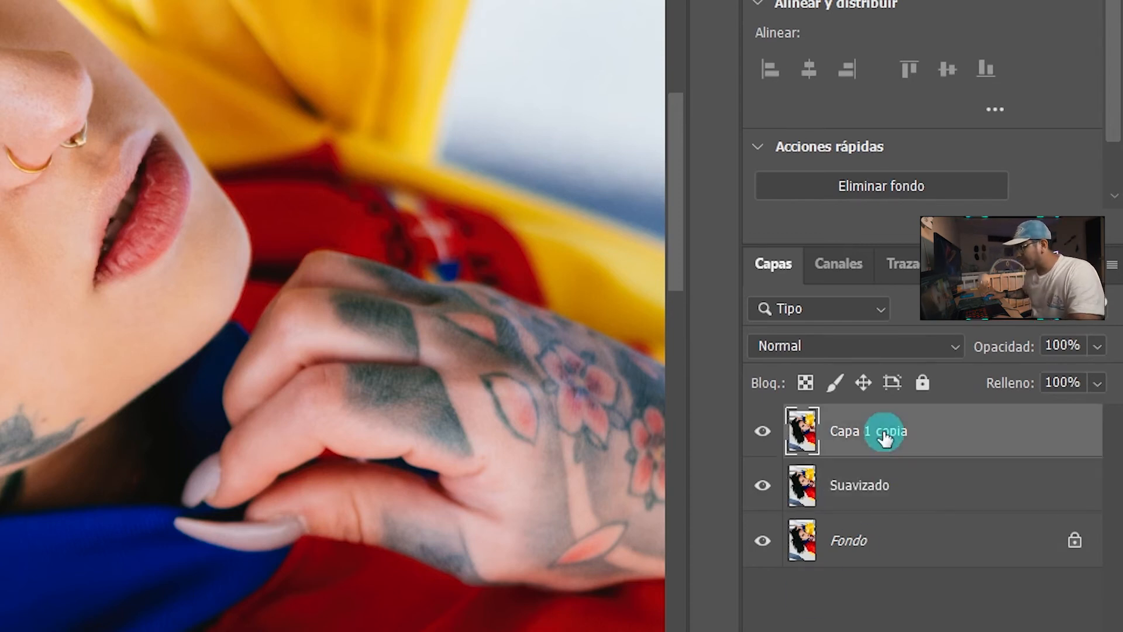
{"action": "type", "text": "Paso "}
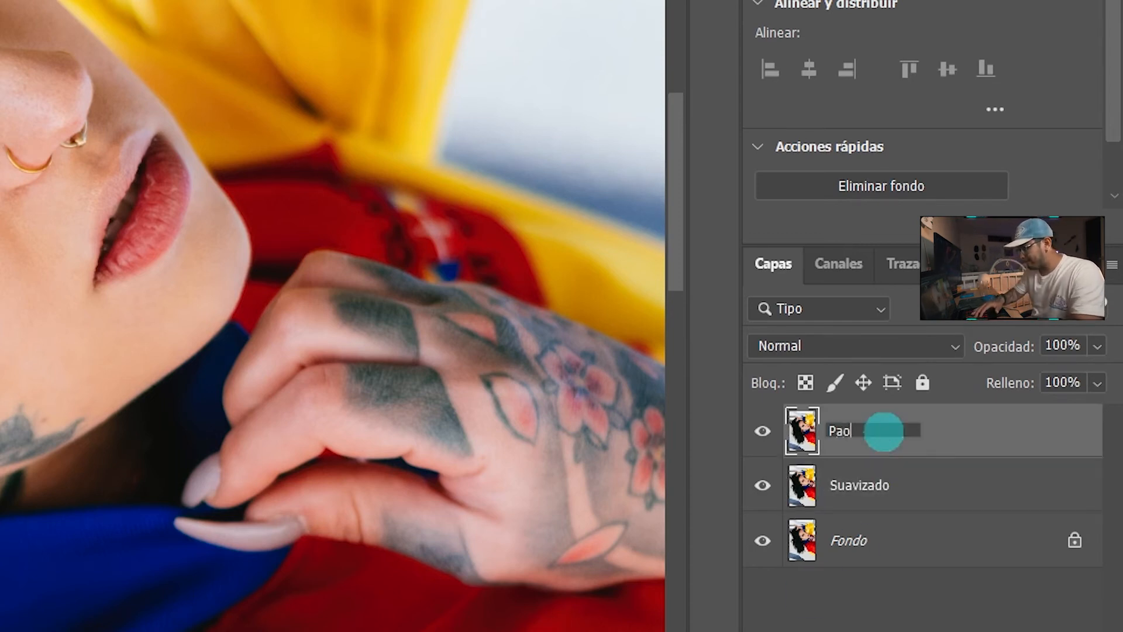
{"action": "type", "text": "alto"}
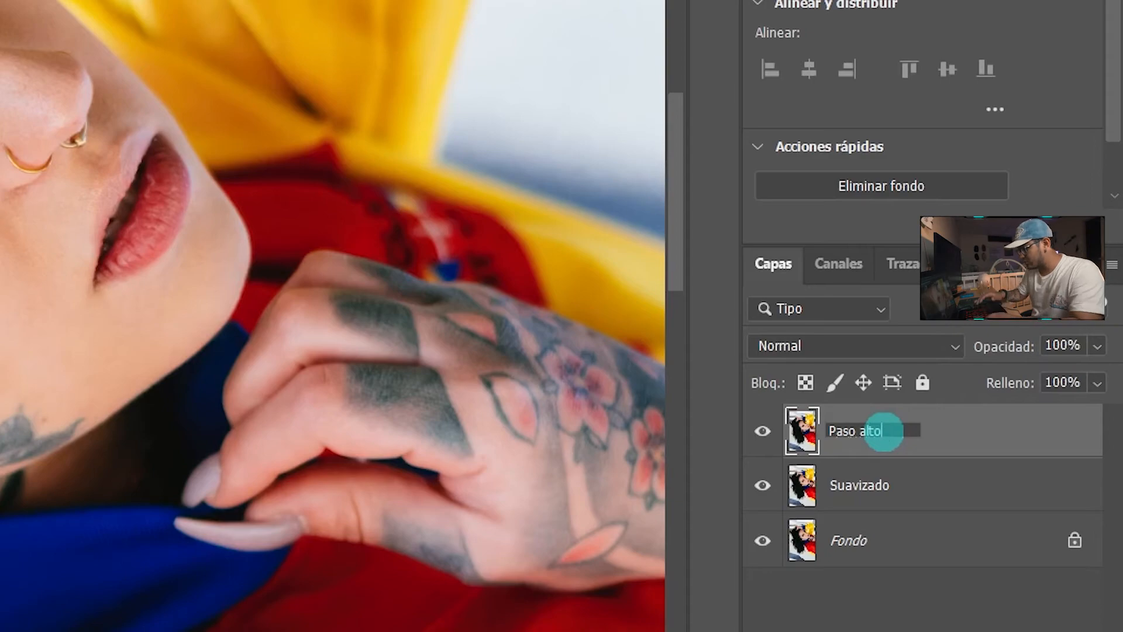
{"action": "left_click", "coordinate": [919, 483]}
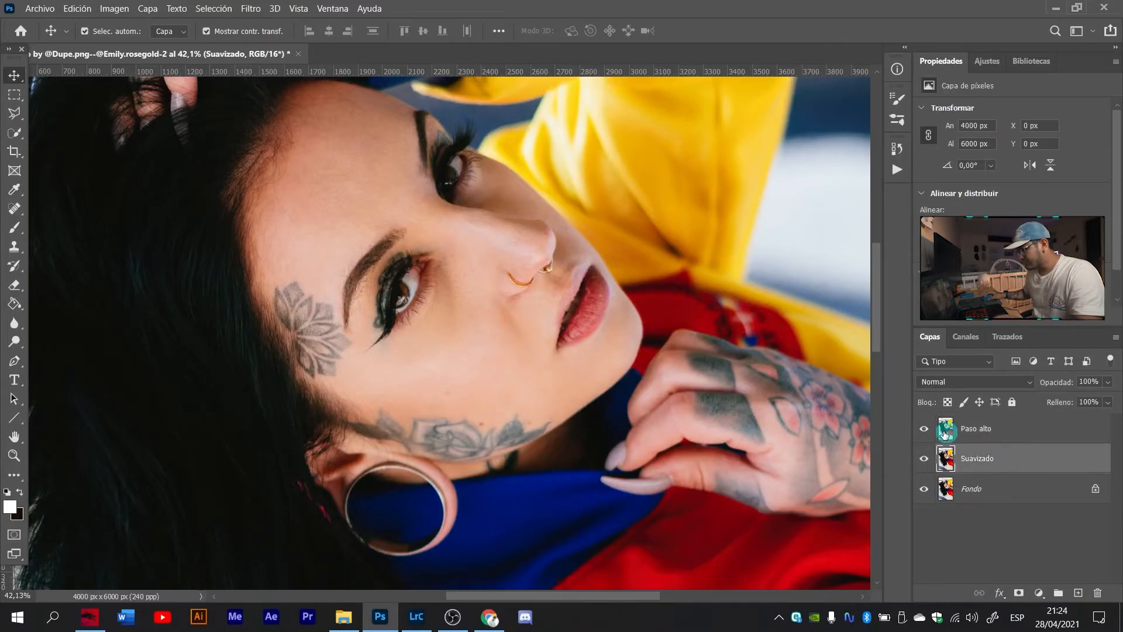
Hide the Paso alto layer and make Suavizado the active layer.
{"action": "left_click", "coordinate": [924, 429]}
{"action": "left_click", "coordinate": [997, 432]}
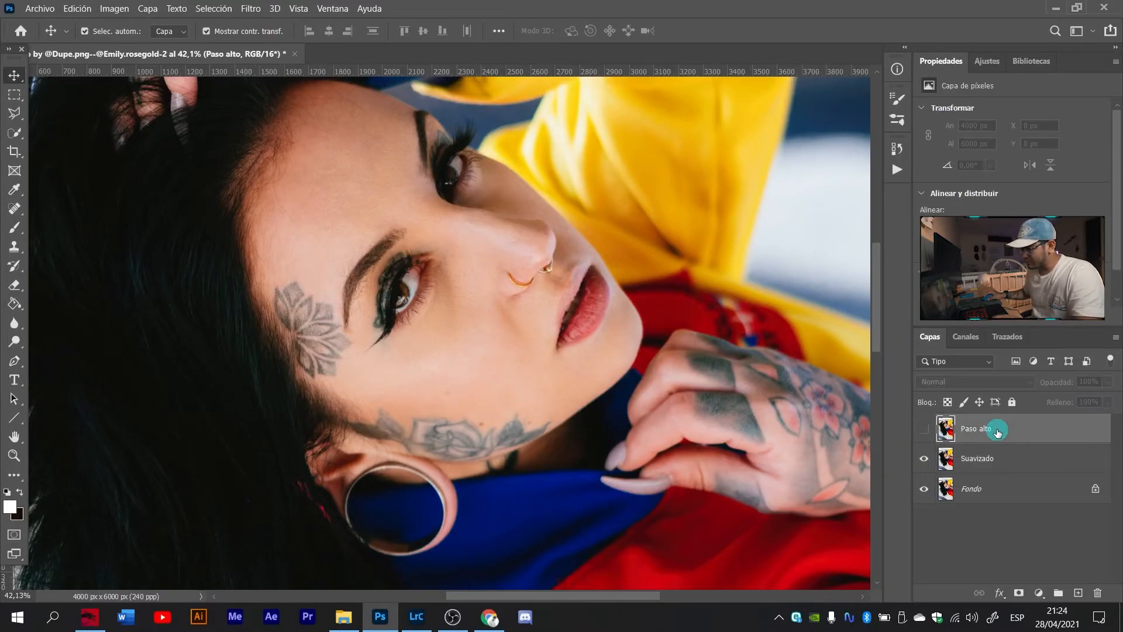
{"action": "left_click", "coordinate": [1004, 465]}
{"action": "scroll", "coordinate": [615, 338], "scroll_direction": "down", "scroll_amount": 3}
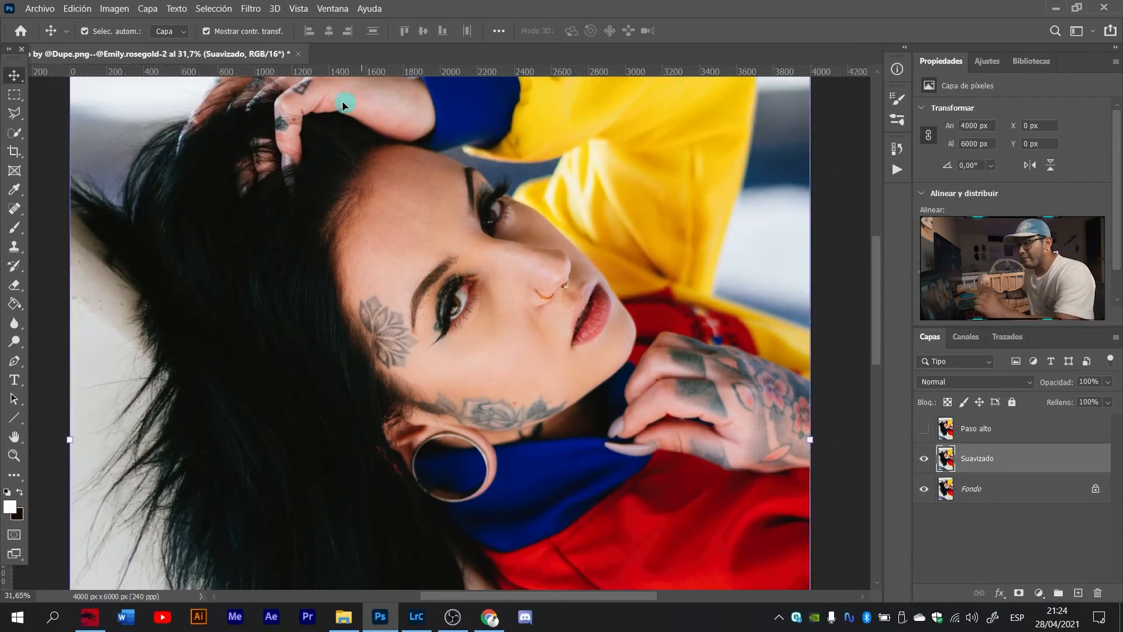
Apply a Surface Blur to the Suavizado layer with a radius of 60 pixels and a threshold of 30 levels.
{"action": "left_click", "coordinate": [250, 8]}
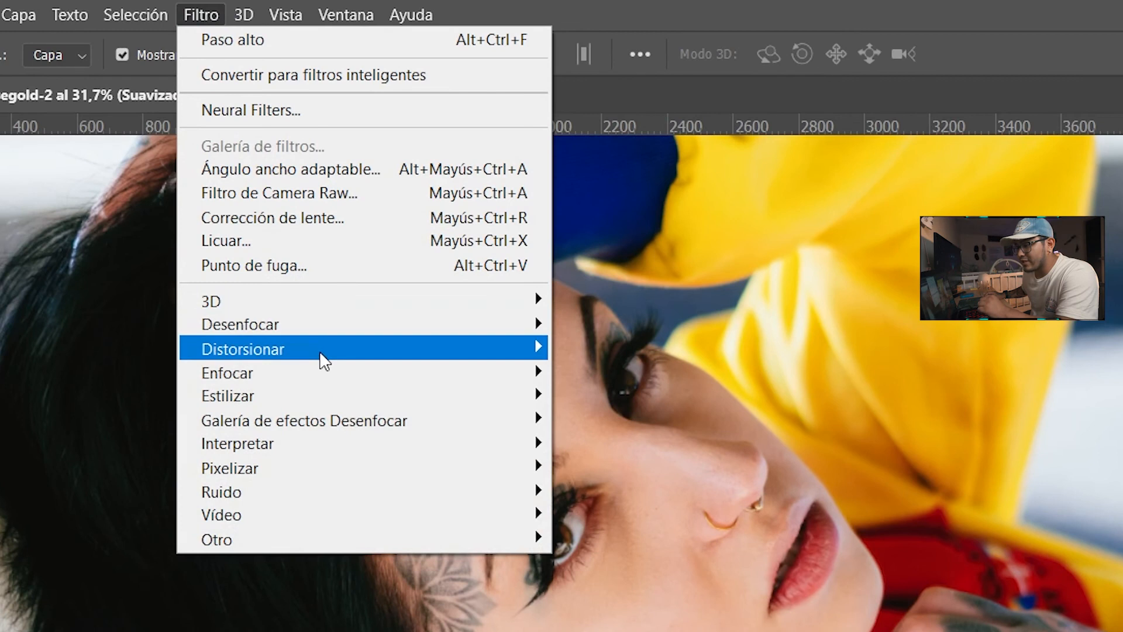
{"action": "mouse_move", "coordinate": [311, 194]}
{"action": "mouse_move", "coordinate": [307, 327]}
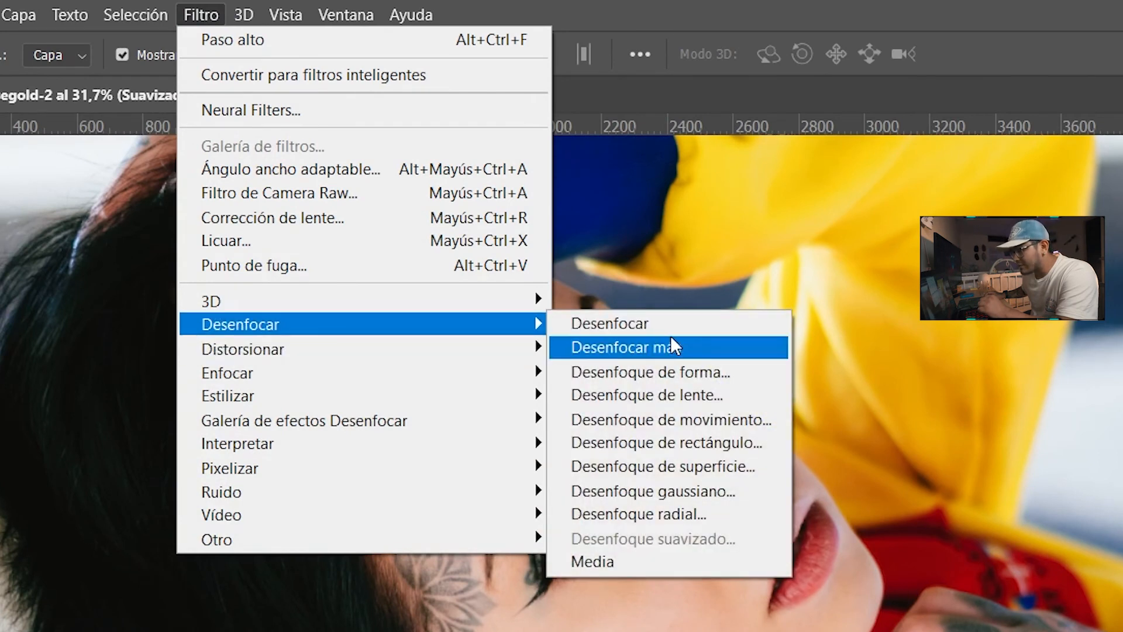
{"action": "left_click", "coordinate": [740, 468]}
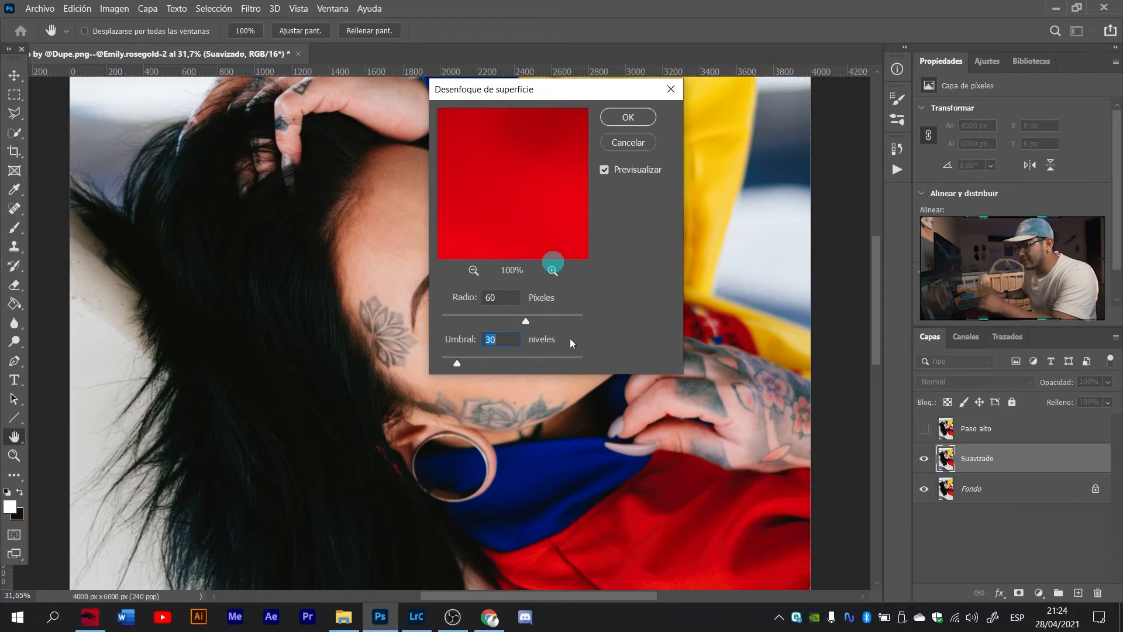
{"action": "left_click", "coordinate": [633, 119]}
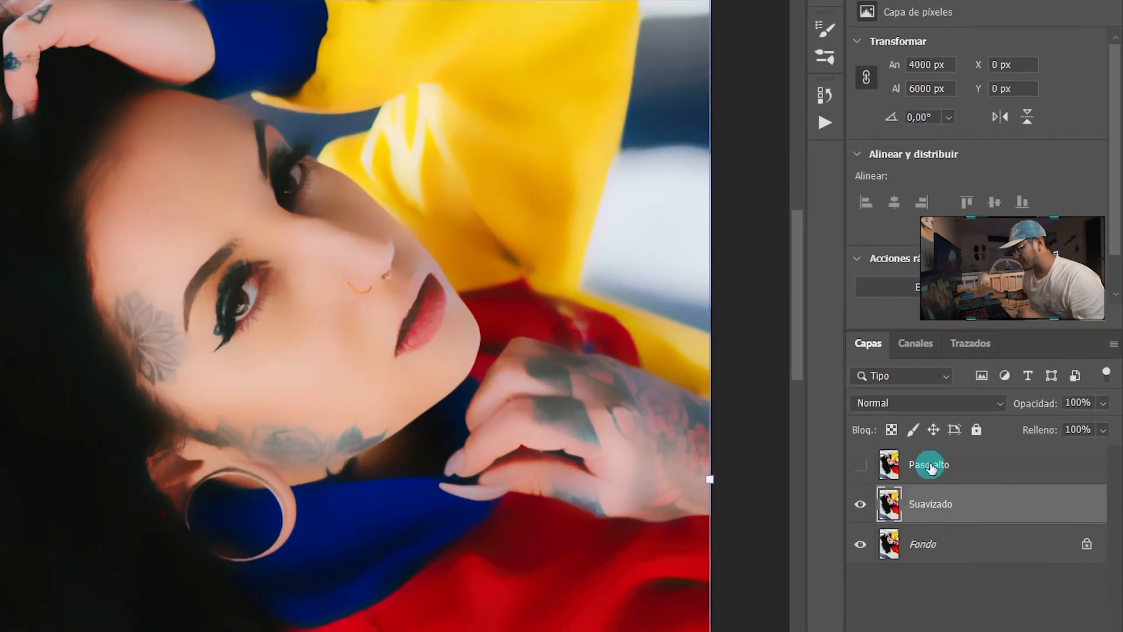
Make the Paso alto layer visible and apply the High Pass filter to it with a radius of 1.0 pixels.
{"action": "left_click", "coordinate": [948, 436]}
{"action": "left_click", "coordinate": [860, 466]}
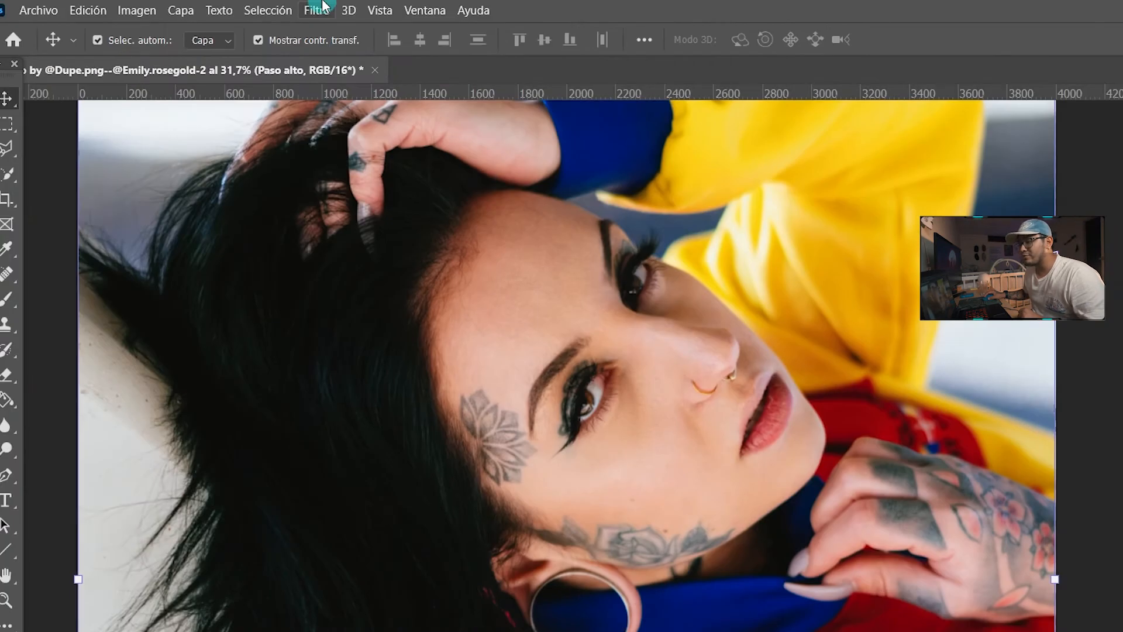
{"action": "left_click", "coordinate": [315, 10]}
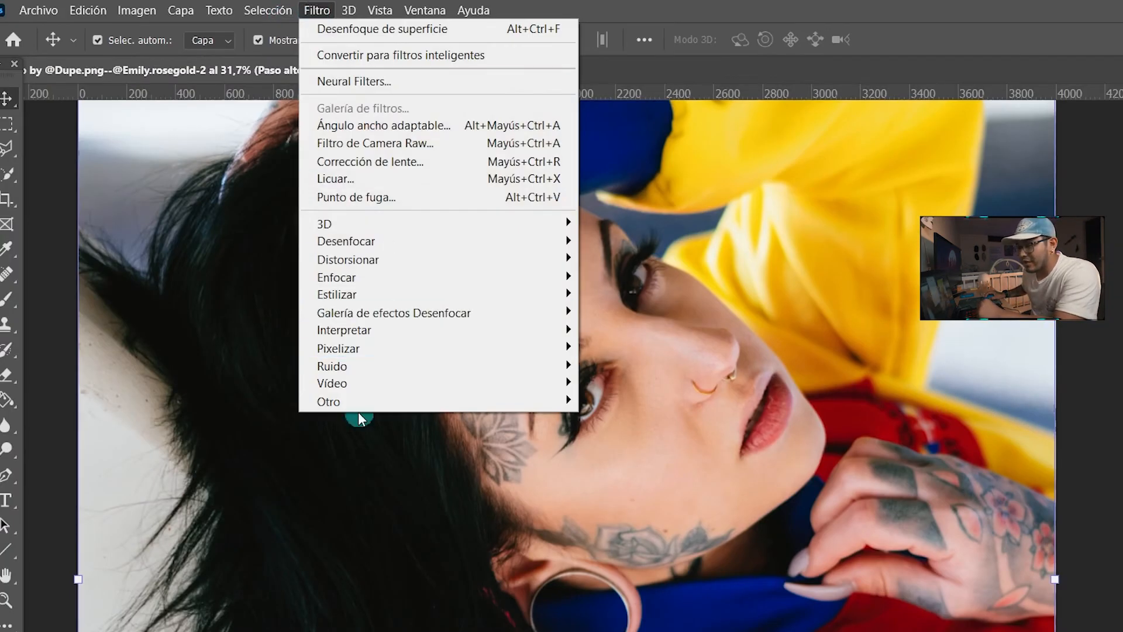
{"action": "mouse_move", "coordinate": [341, 402]}
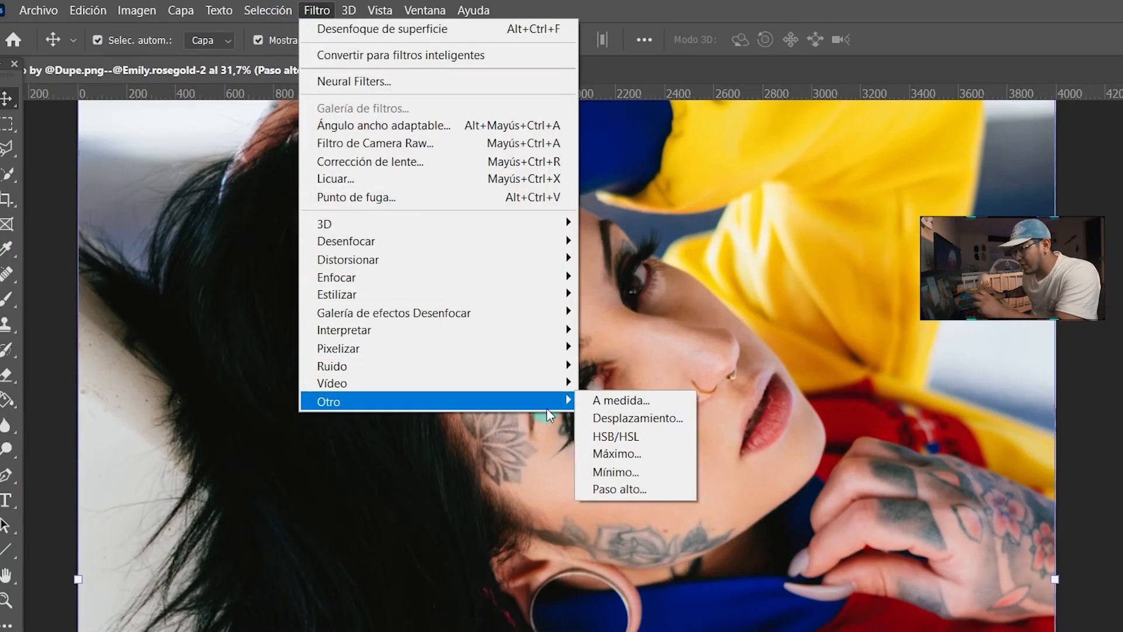
{"action": "left_click", "coordinate": [620, 490]}
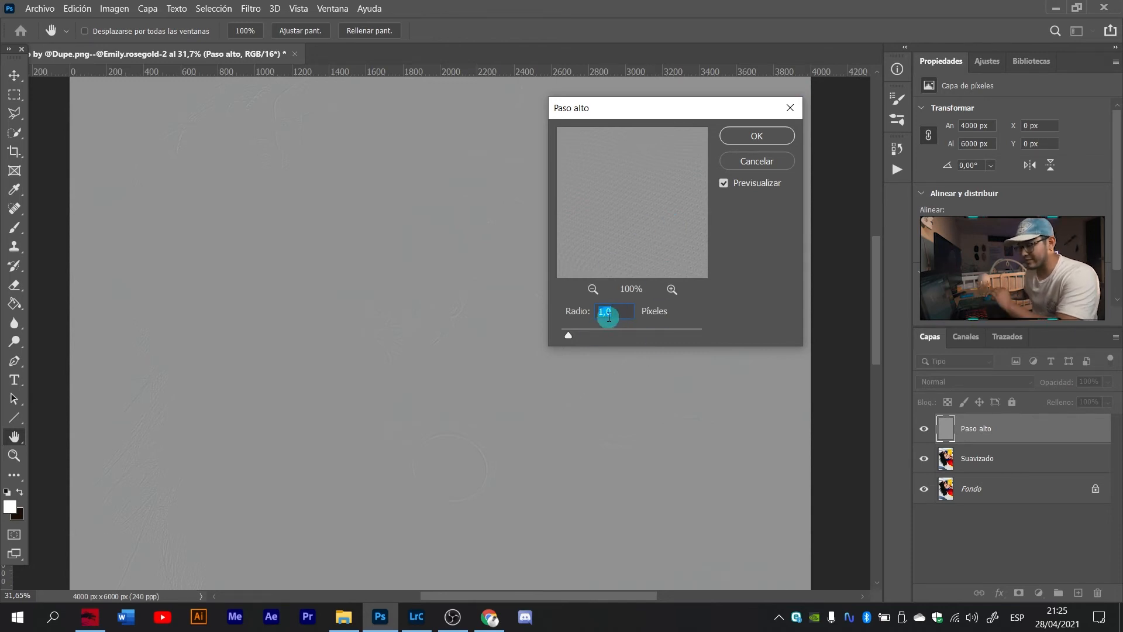
{"action": "left_click_drag", "start_coordinate": [570, 333], "coordinate": [579, 336]}
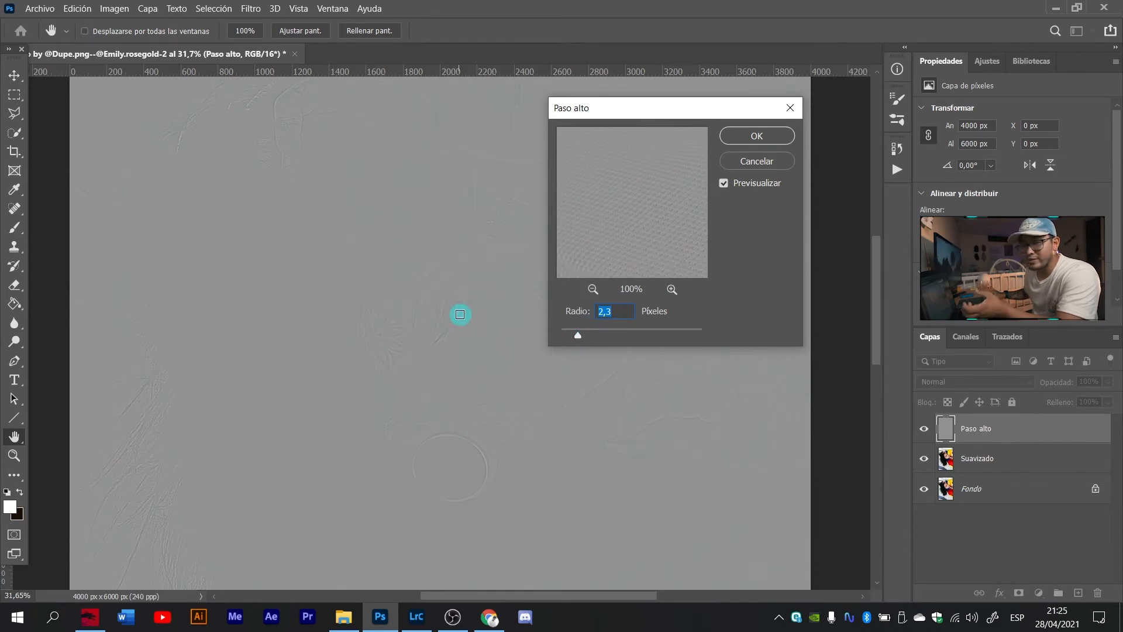
{"action": "type", "text": "1"}
{"action": "key", "text": "Tab"}
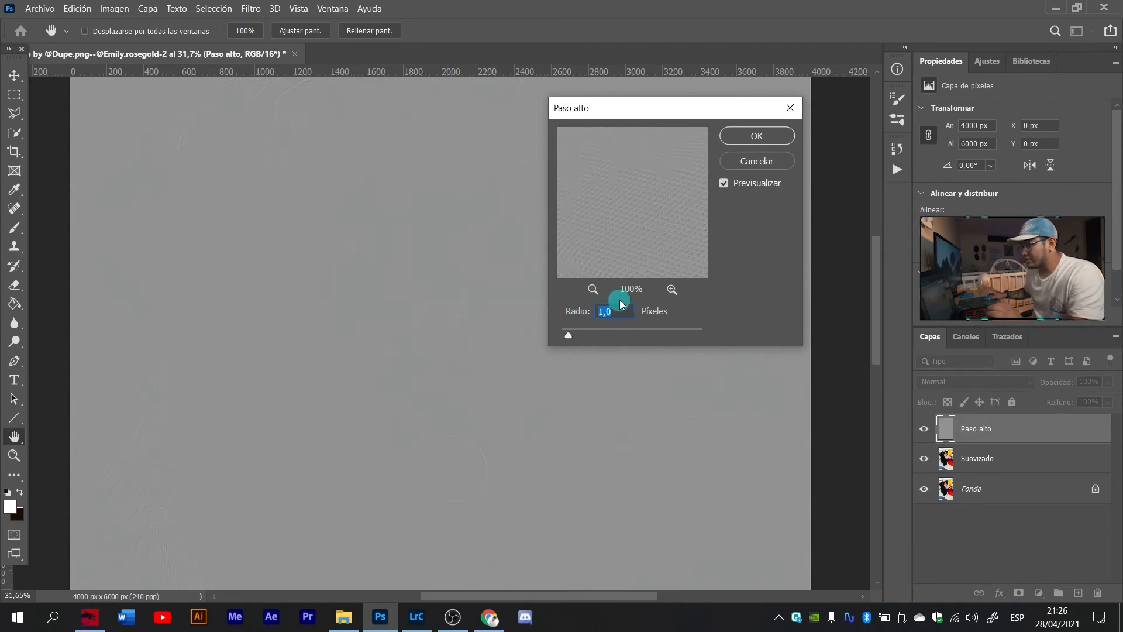
{"action": "left_click", "coordinate": [771, 143]}
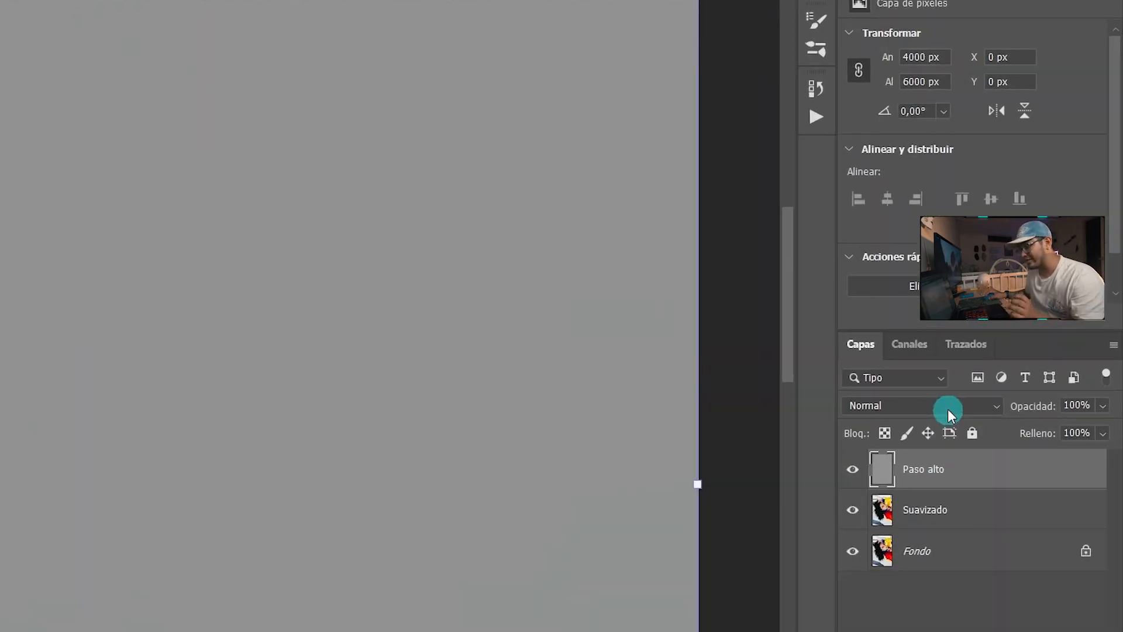
Set the Paso alto layer's blending mode to Linear Light (Luz lineal).
{"action": "left_click", "coordinate": [947, 409]}
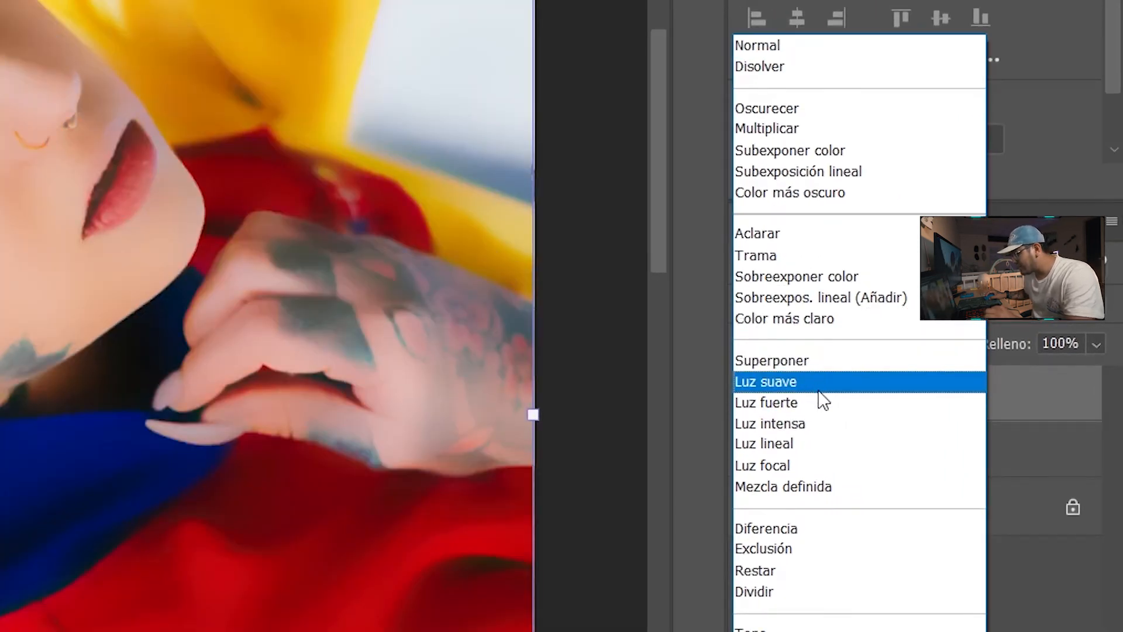
{"action": "left_click", "coordinate": [800, 442]}
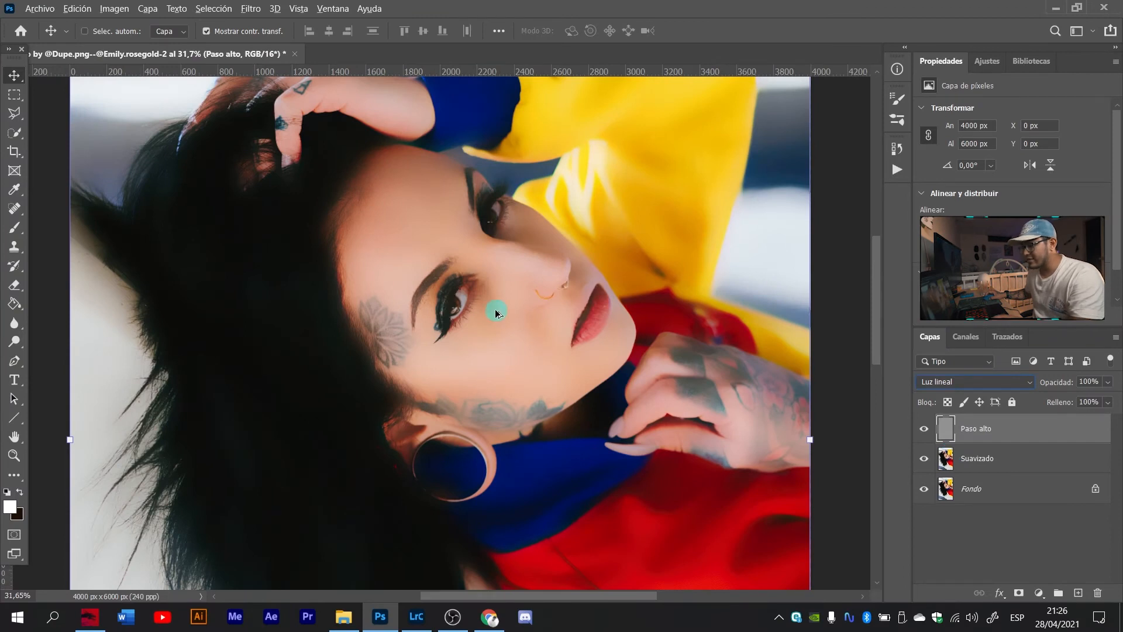
{"action": "key", "text": "ctrl"}
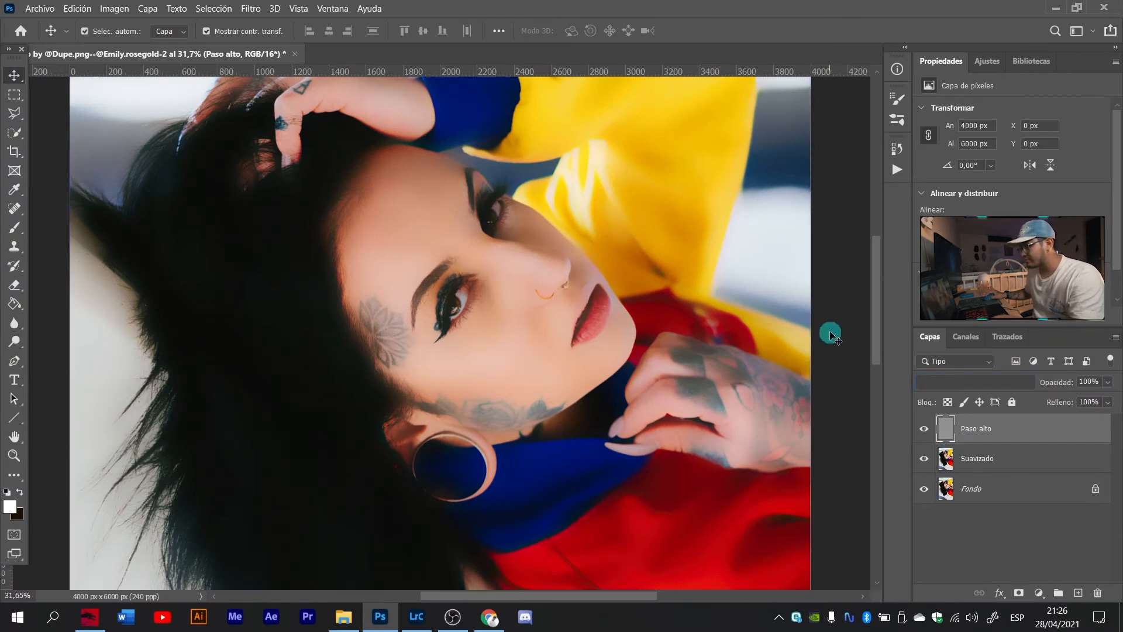
Deselect the Paso alto layer and check its effect on the facial skin texture by toggling its visibility.
{"action": "left_click", "coordinate": [986, 437], "text": "ctrl"}
{"action": "scroll", "coordinate": [531, 318], "scroll_direction": "up", "scroll_amount": 5}
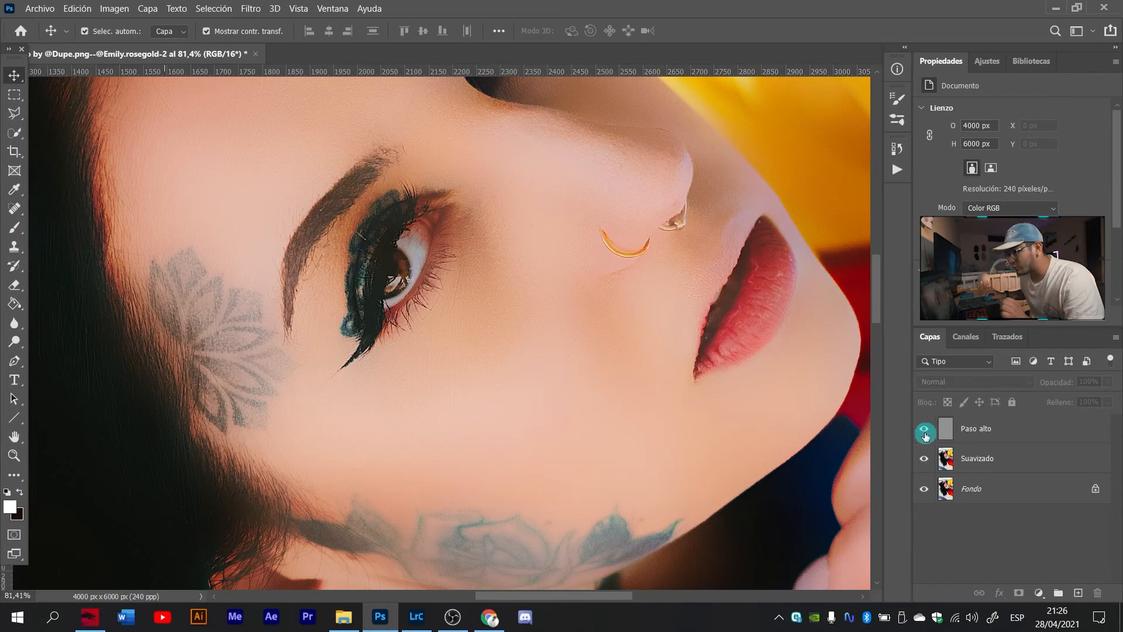
{"action": "left_click", "coordinate": [925, 430]}
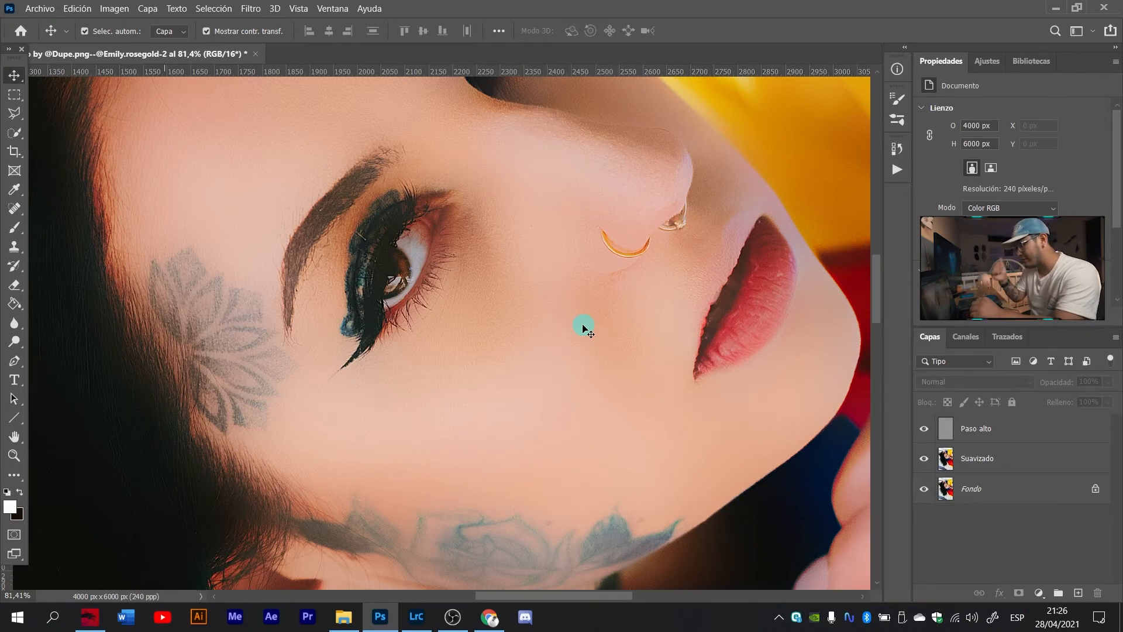
Group the Paso alto and Suavizado layers and rename the group Piel-MA.
{"action": "left_click", "coordinate": [1011, 431]}
{"action": "left_click", "coordinate": [1015, 455], "text": "shift"}
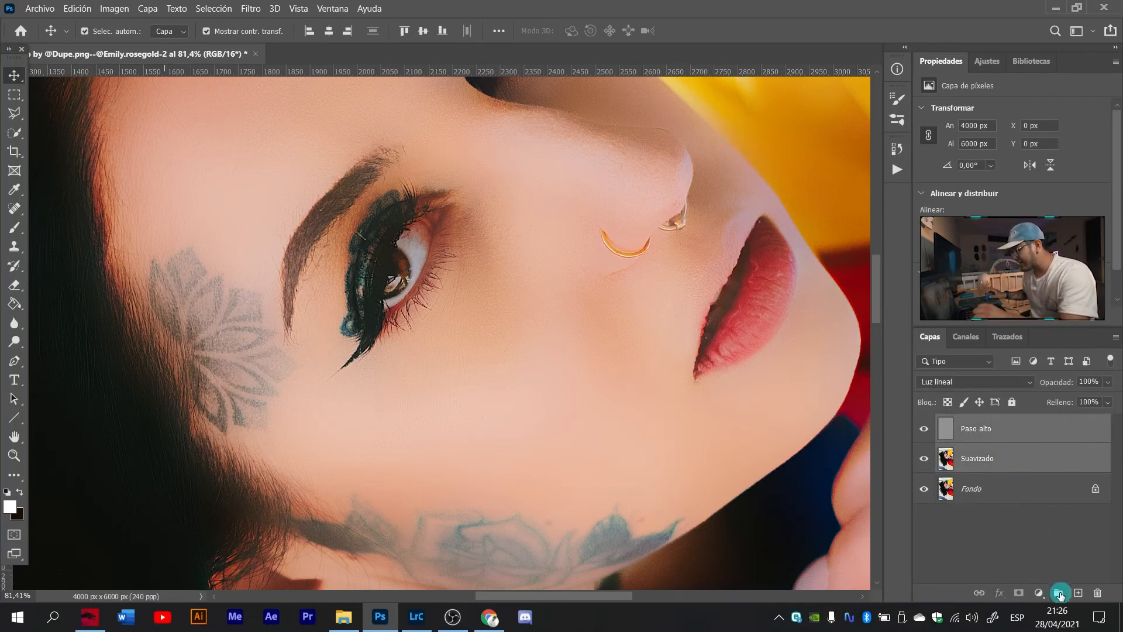
{"action": "key", "text": "ctrl"}
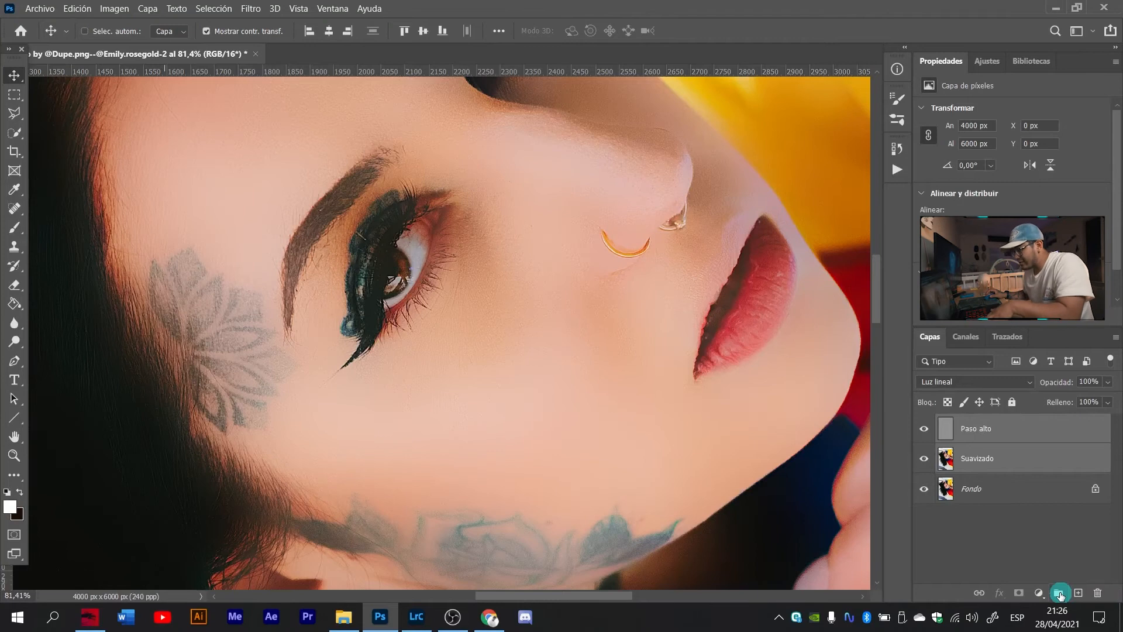
{"action": "key", "text": "ctrl+g"}
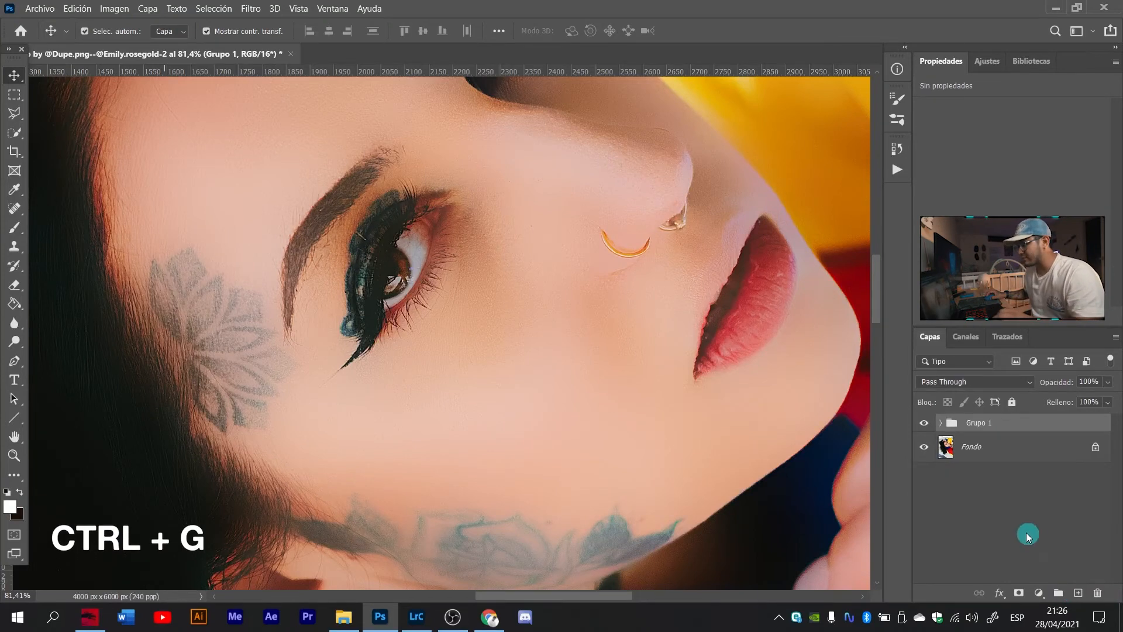
{"action": "double_click", "coordinate": [982, 424]}
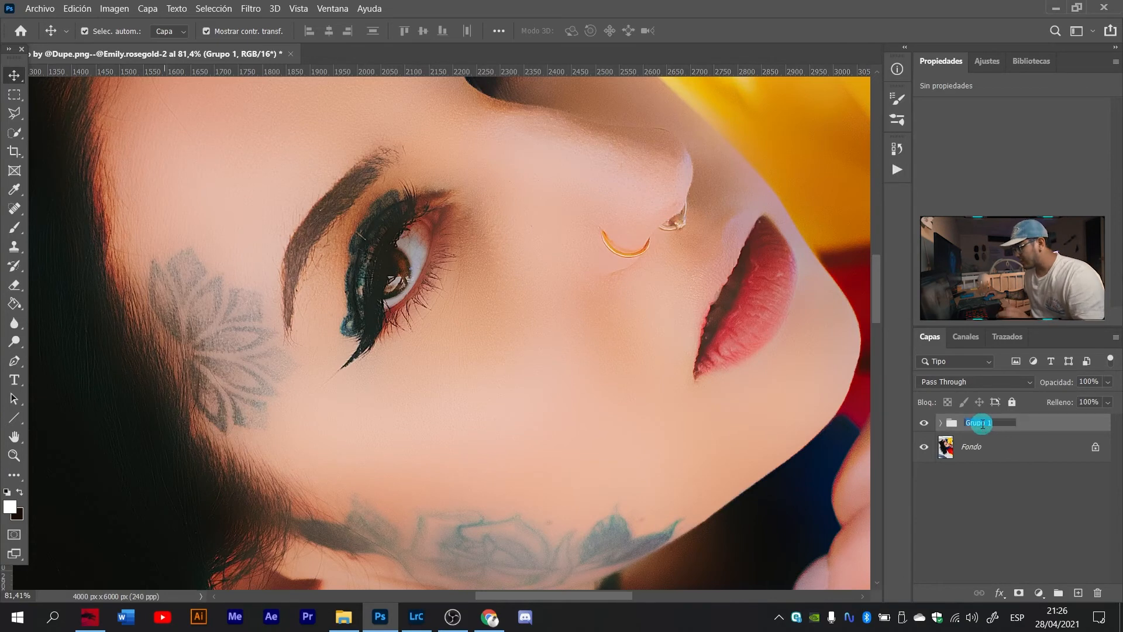
{"action": "type", "text": "Piel-MA"}
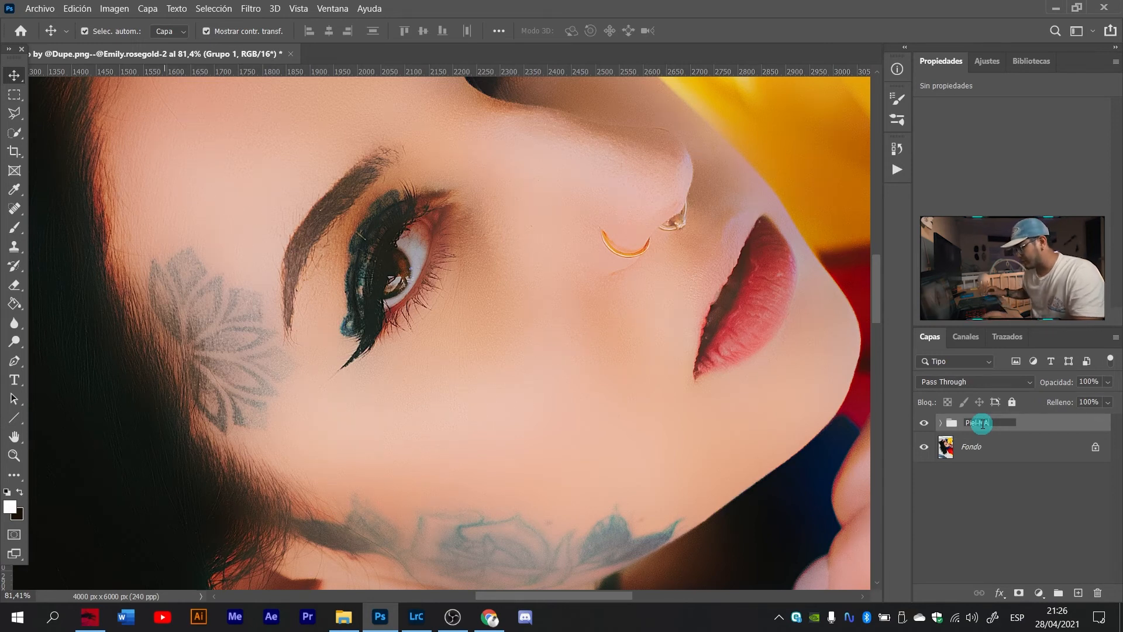
{"action": "left_click", "coordinate": [1006, 446]}
{"action": "left_click", "coordinate": [991, 420]}
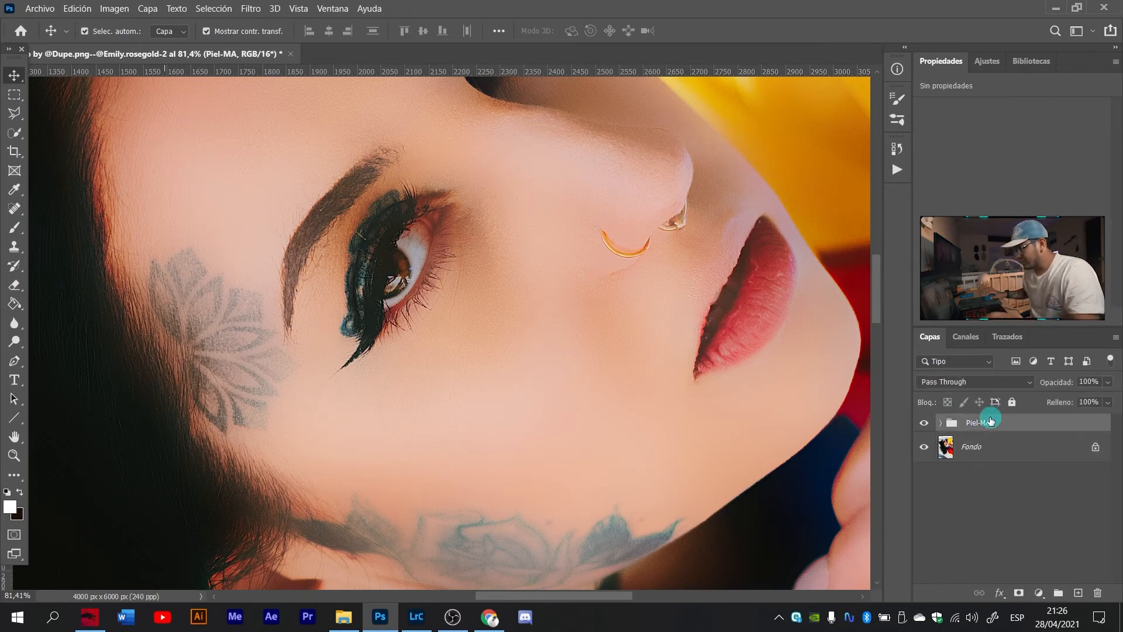
Add a black layer mask to the Piel-MA group and choose the Brush tool for painting on it.
{"action": "scroll", "coordinate": [647, 355], "scroll_direction": "down", "scroll_amount": 3}
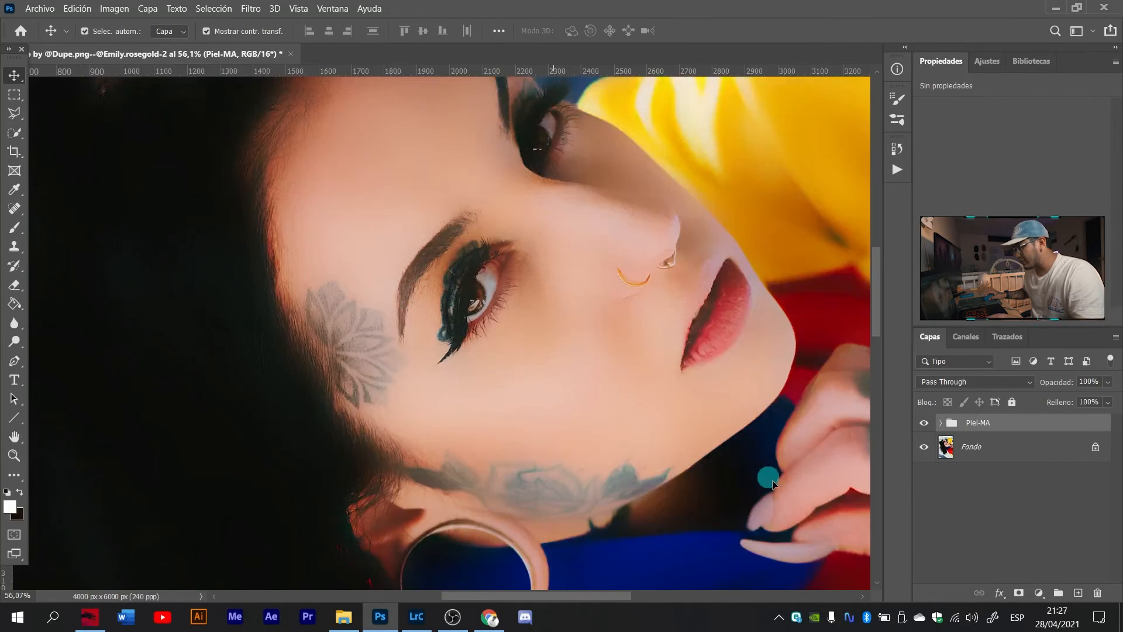
{"action": "left_click", "coordinate": [1019, 595], "text": "alt"}
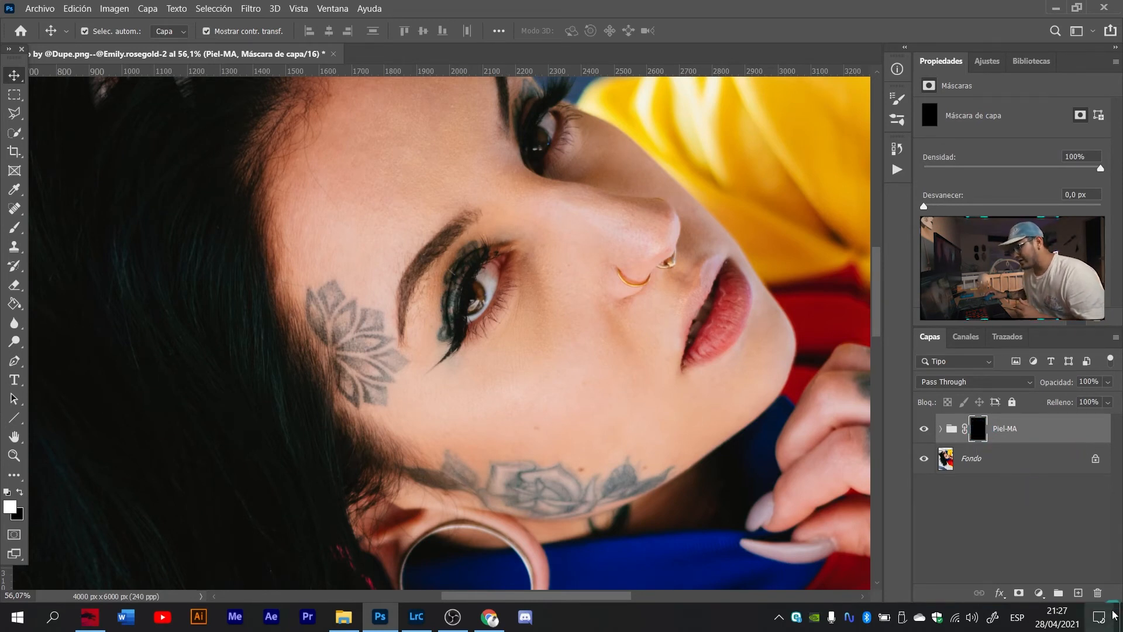
{"action": "left_click", "coordinate": [15, 226]}
{"action": "mouse_move", "coordinate": [325, 240]}
{"action": "left_mouse_down"}
{"action": "mouse_move", "coordinate": [332, 306]}
{"action": "mouse_move", "coordinate": [306, 303]}
{"action": "left_mouse_up"}
{"action": "left_click", "coordinate": [10, 507]}
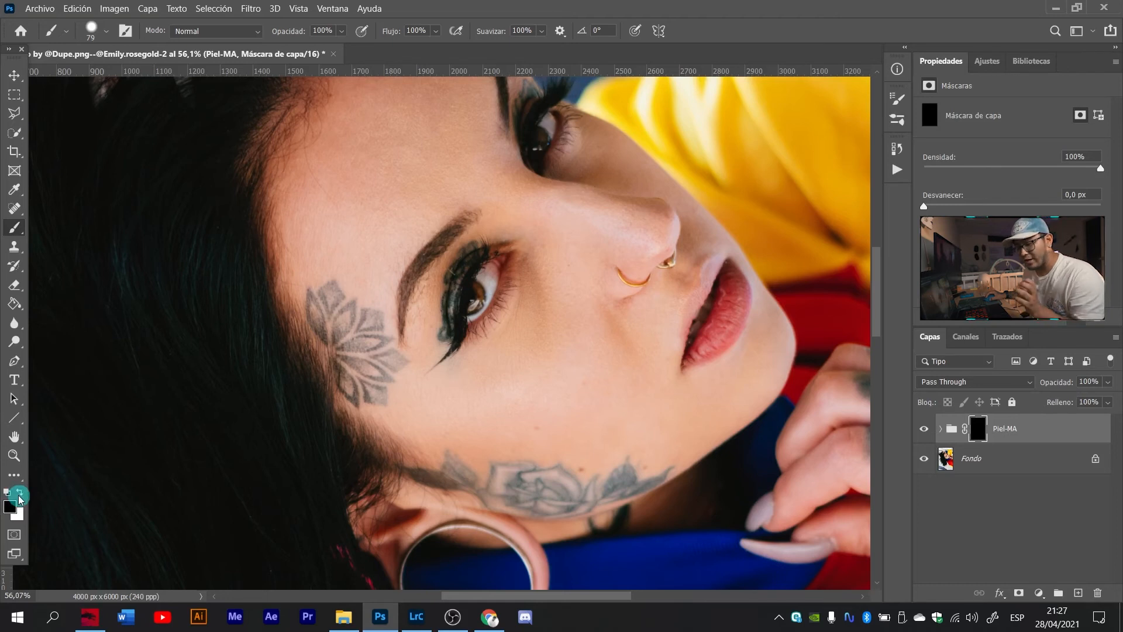
Paint white over part of the forehead on the Piel-MA mask with a 119 px brush.
{"action": "scroll", "coordinate": [539, 263], "scroll_direction": "down", "scroll_amount": 2}
{"action": "scroll", "coordinate": [580, 288], "scroll_direction": "up", "scroll_amount": 5}
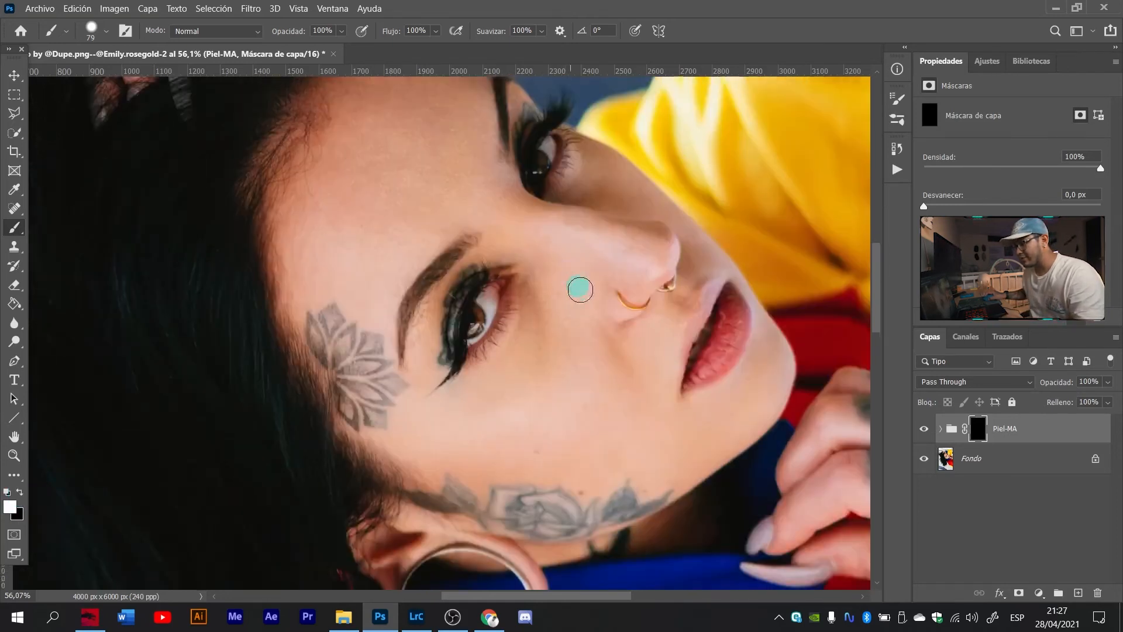
{"action": "scroll", "coordinate": [386, 222], "scroll_direction": "up", "scroll_amount": 3}
{"action": "left_click", "coordinate": [106, 31]}
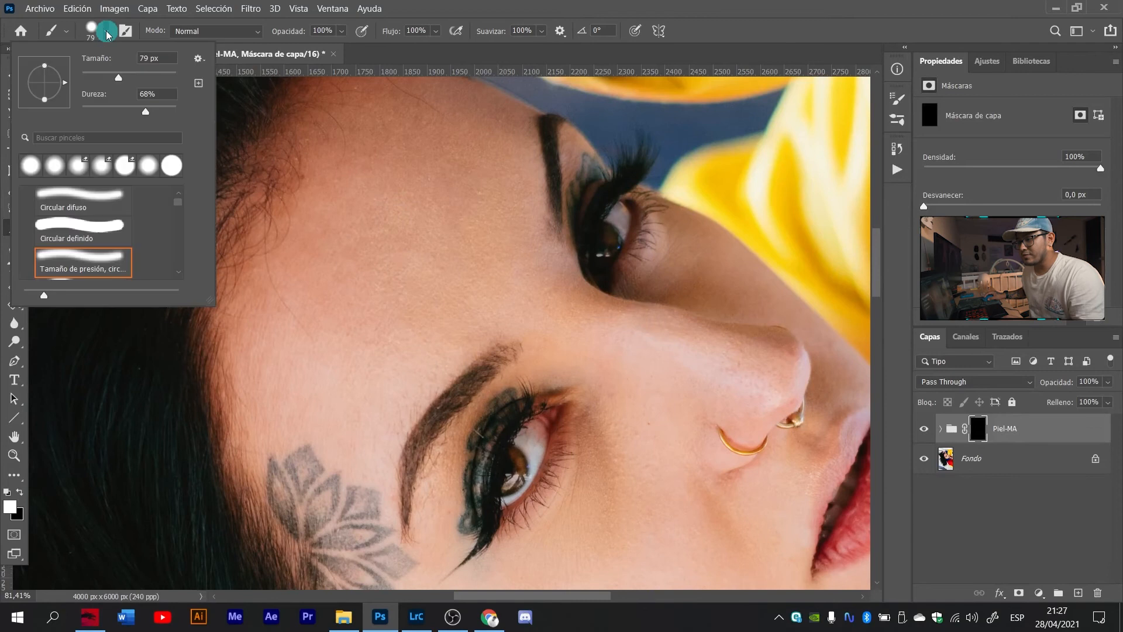
{"action": "left_click_drag", "start_coordinate": [138, 77], "coordinate": [133, 76]}
{"action": "left_click", "coordinate": [496, 11]}
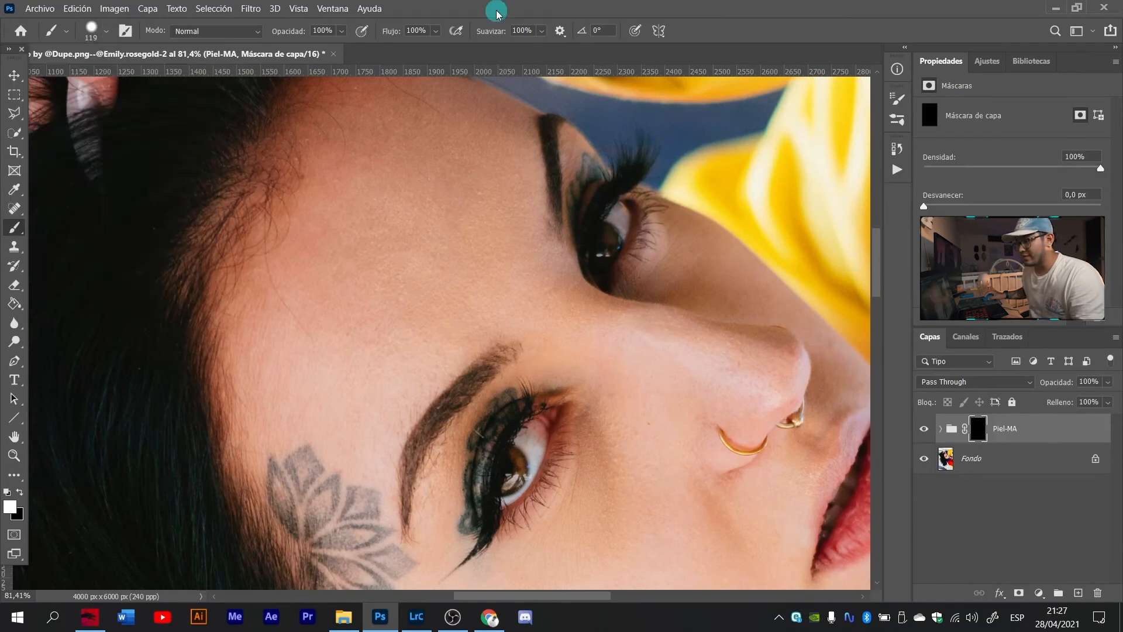
{"action": "mouse_move", "coordinate": [393, 205]}
{"action": "left_mouse_down"}
{"action": "mouse_move", "coordinate": [368, 249]}
{"action": "mouse_move", "coordinate": [360, 319]}
{"action": "mouse_move", "coordinate": [348, 255]}
{"action": "mouse_move", "coordinate": [395, 315]}
{"action": "left_mouse_up"}
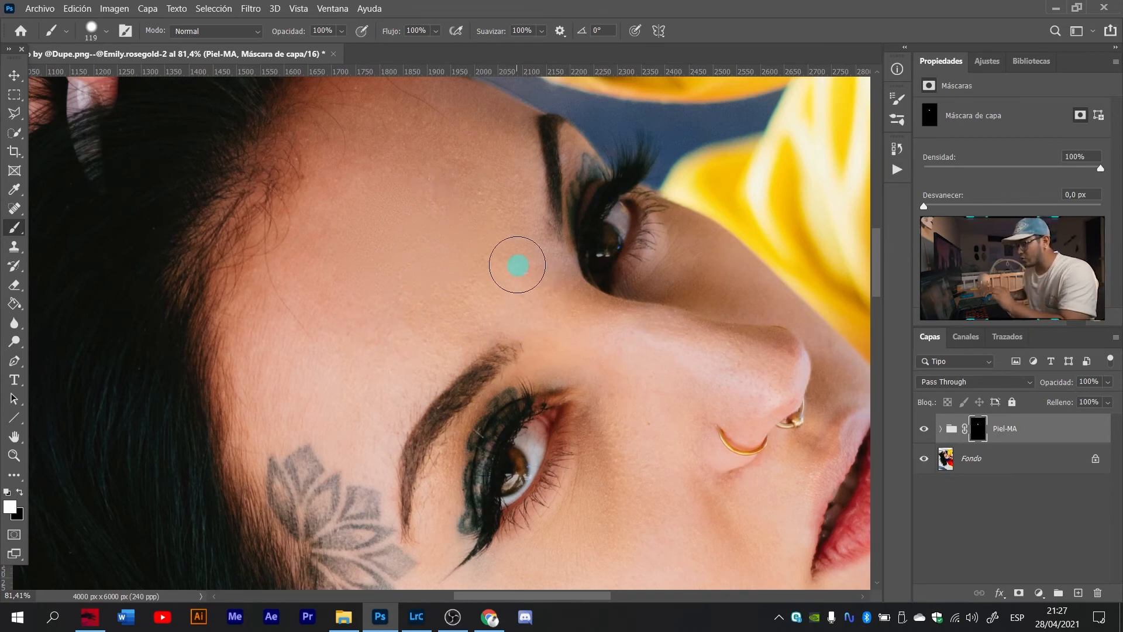
Delete the Piel-MA group and run the recorded SKIN action from the Piel_MA set on the Fondo layer.
{"action": "left_click", "coordinate": [1056, 439]}
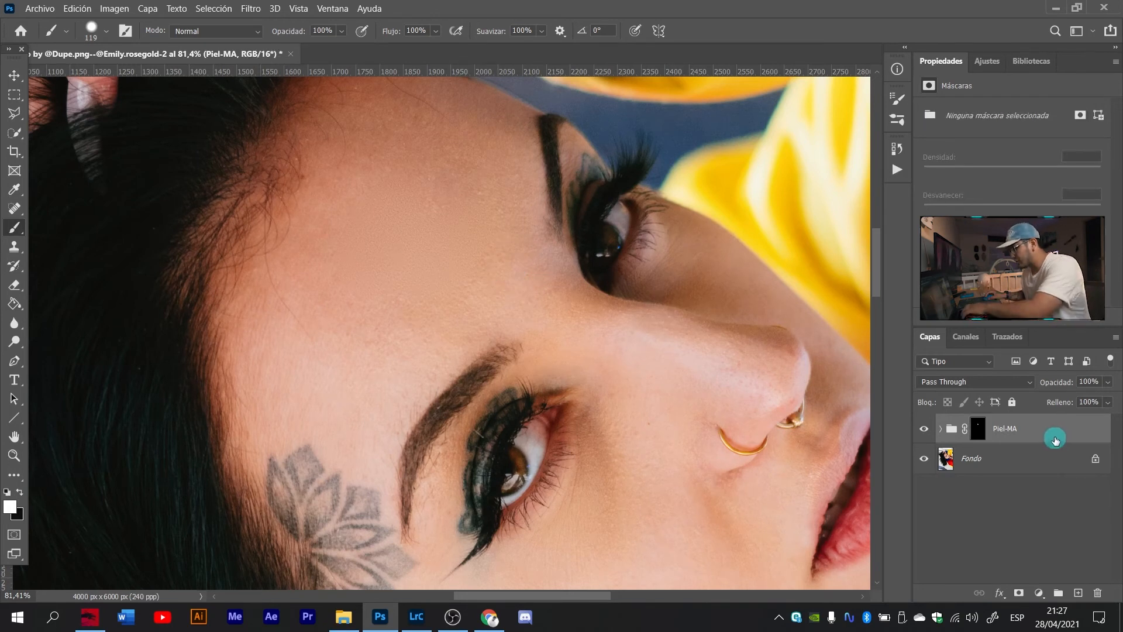
{"action": "key", "text": "Delete"}
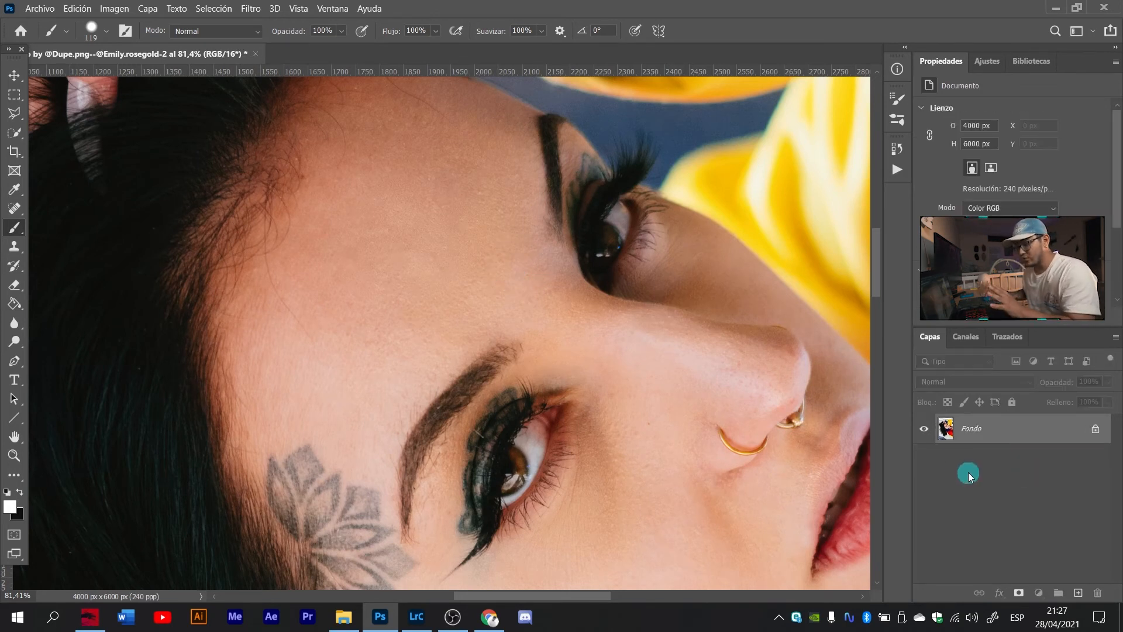
{"action": "left_click", "coordinate": [896, 169]}
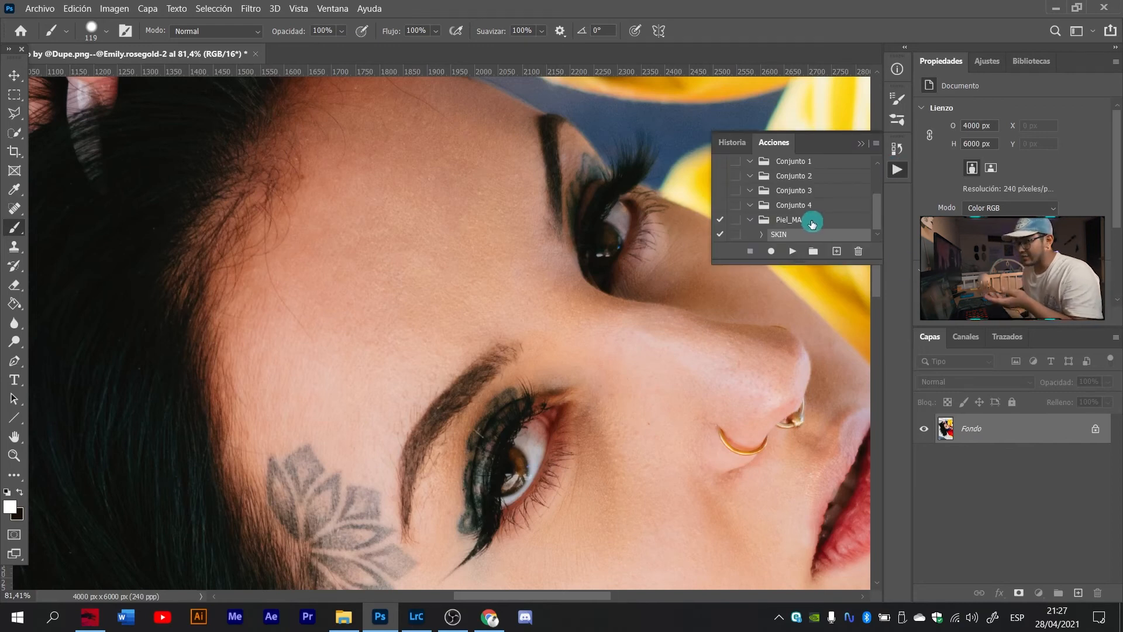
{"action": "left_click", "coordinate": [793, 251]}
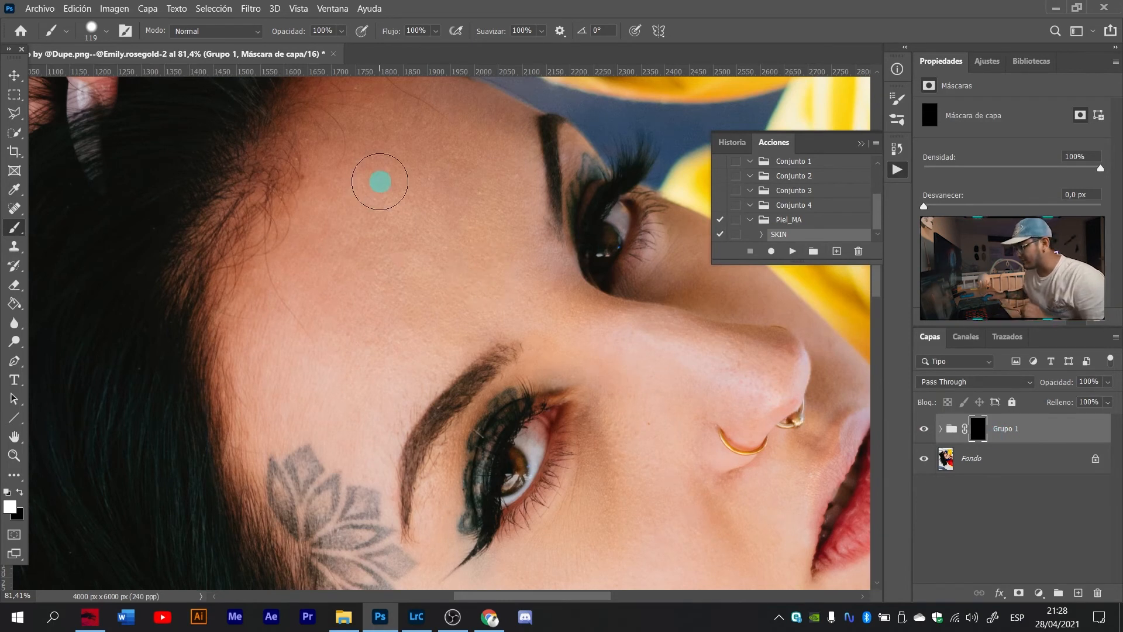
{"action": "left_click", "coordinate": [861, 143]}
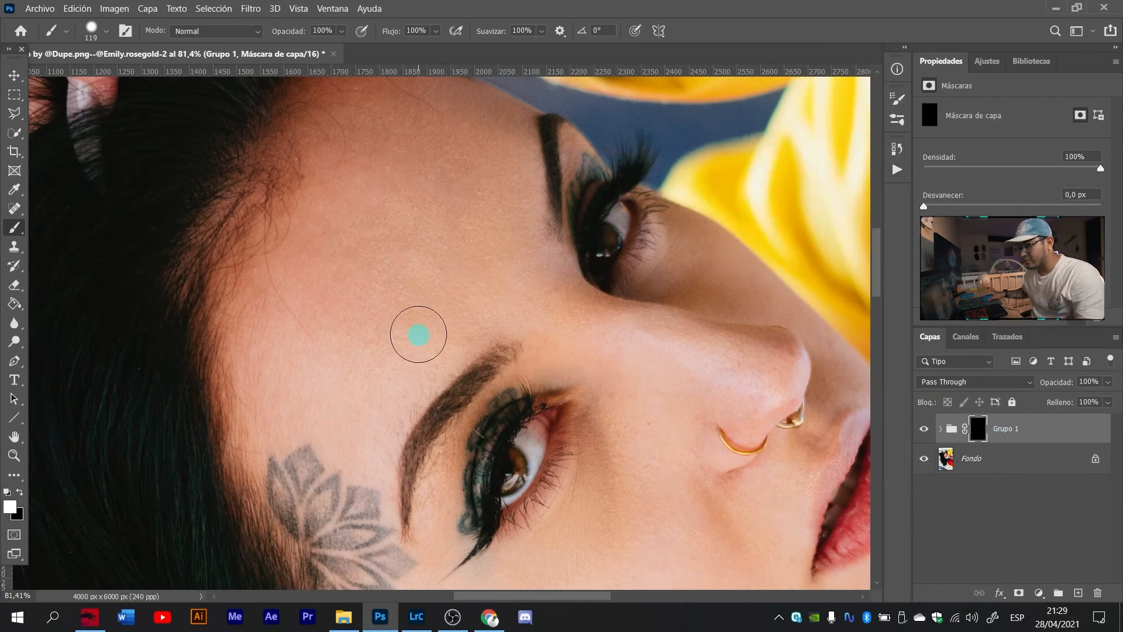
Paint white on Grupo 1's mask over the forehead and the skin between the eyebrows to reveal the smoothing.
{"action": "scroll", "coordinate": [416, 333], "scroll_direction": "down", "scroll_amount": 1}
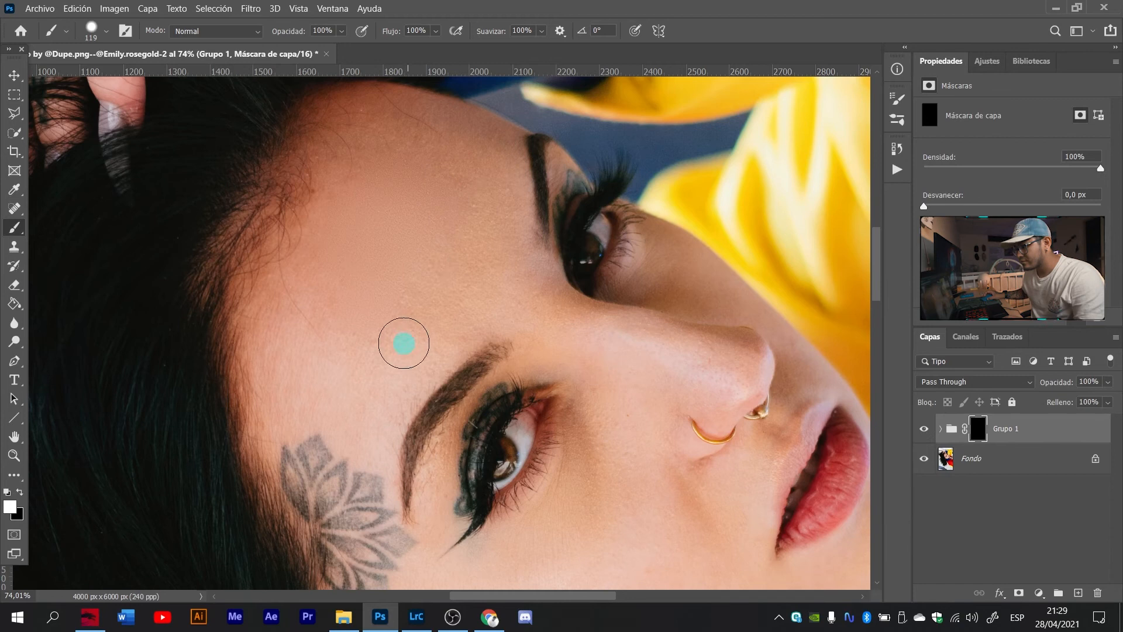
{"action": "scroll", "coordinate": [436, 345], "scroll_direction": "up", "scroll_amount": 6}
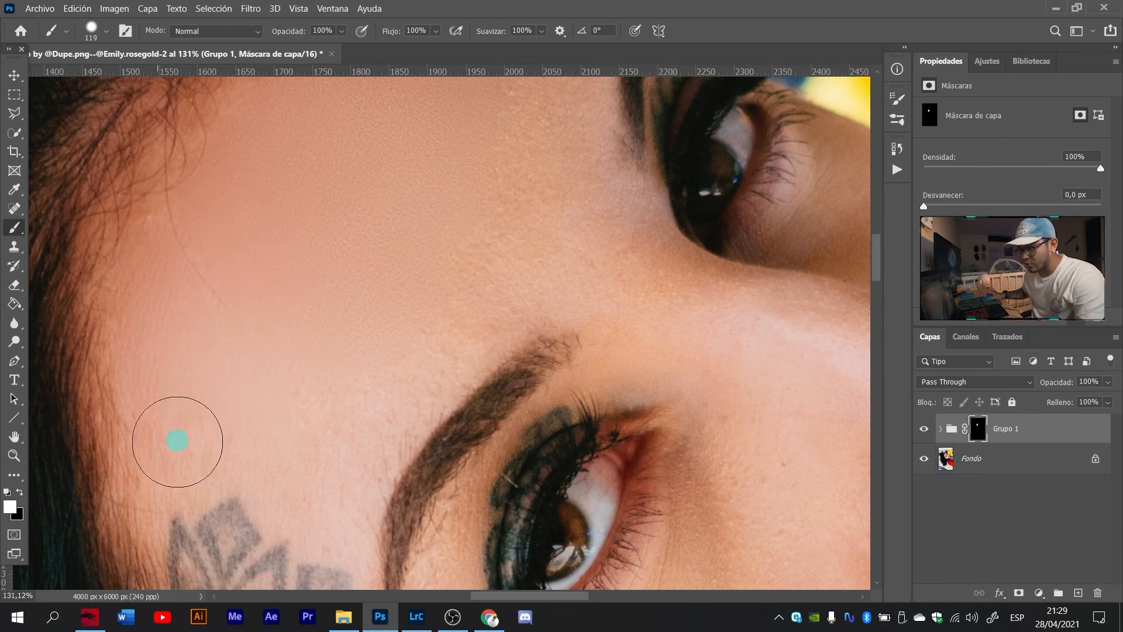
{"action": "scroll", "coordinate": [259, 386], "scroll_direction": "down", "scroll_amount": 1}
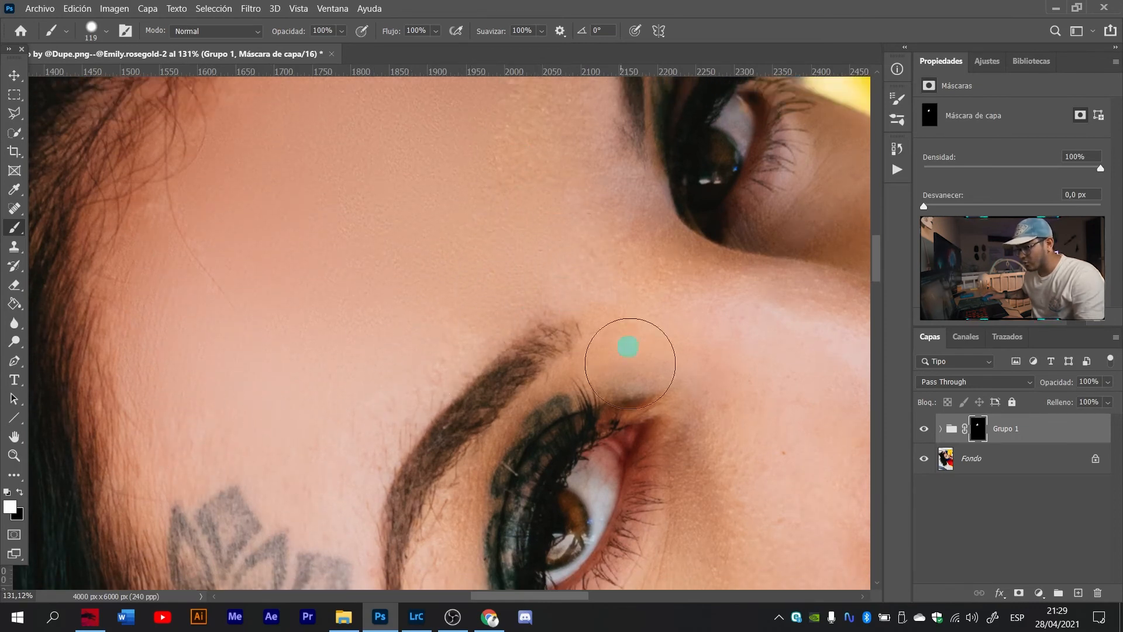
{"action": "scroll", "coordinate": [639, 334], "scroll_direction": "up", "scroll_amount": 2}
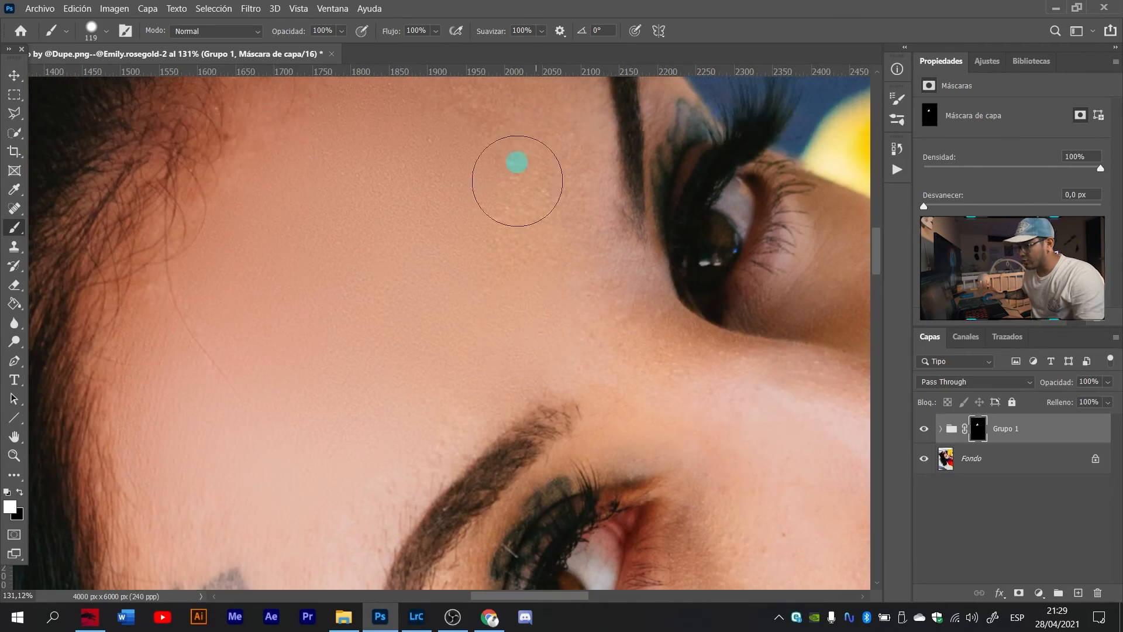
{"action": "scroll", "coordinate": [503, 307], "scroll_direction": "up", "scroll_amount": 2}
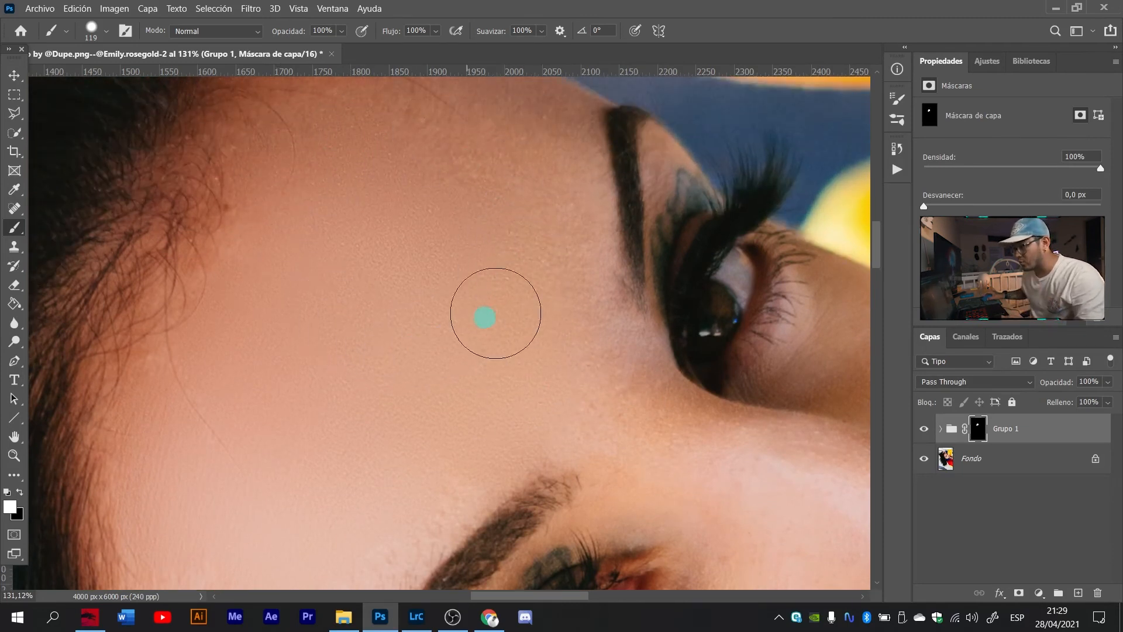
{"action": "scroll", "coordinate": [526, 321], "scroll_direction": "up", "scroll_amount": 1}
{"action": "scroll", "coordinate": [497, 292], "scroll_direction": "up", "scroll_amount": 1}
Reveal the smoothing on the nose and upper cheek, reducing the brush to 93 px for the skin between eye and eyebrow.
{"action": "scroll", "coordinate": [269, 404], "scroll_direction": "down", "scroll_amount": 3}
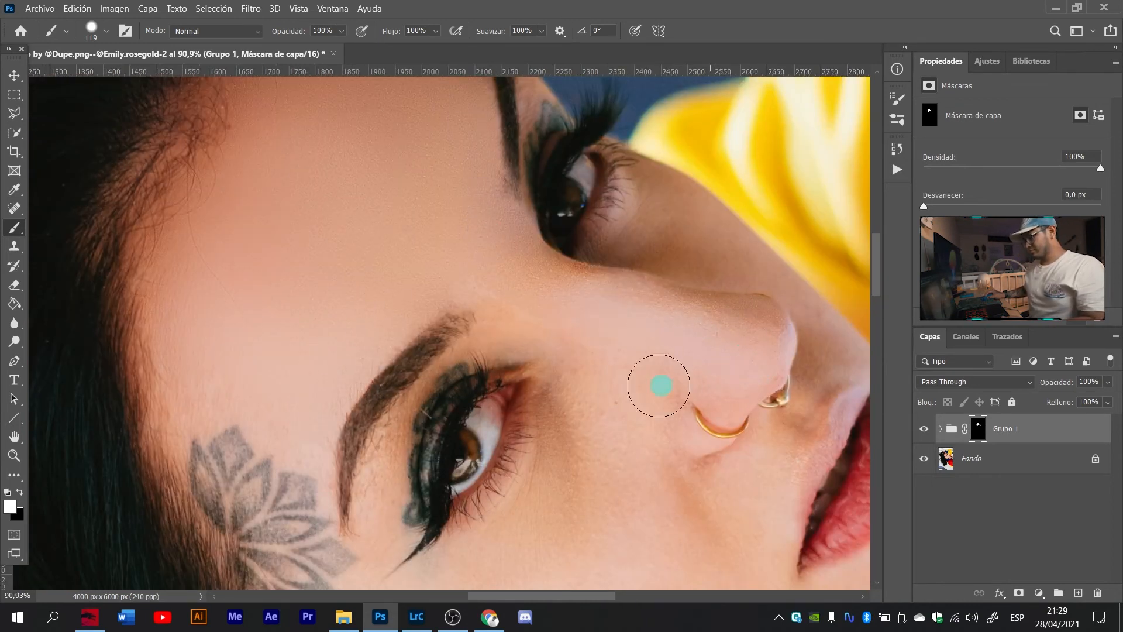
{"action": "scroll", "coordinate": [582, 426], "scroll_direction": "down", "scroll_amount": 2}
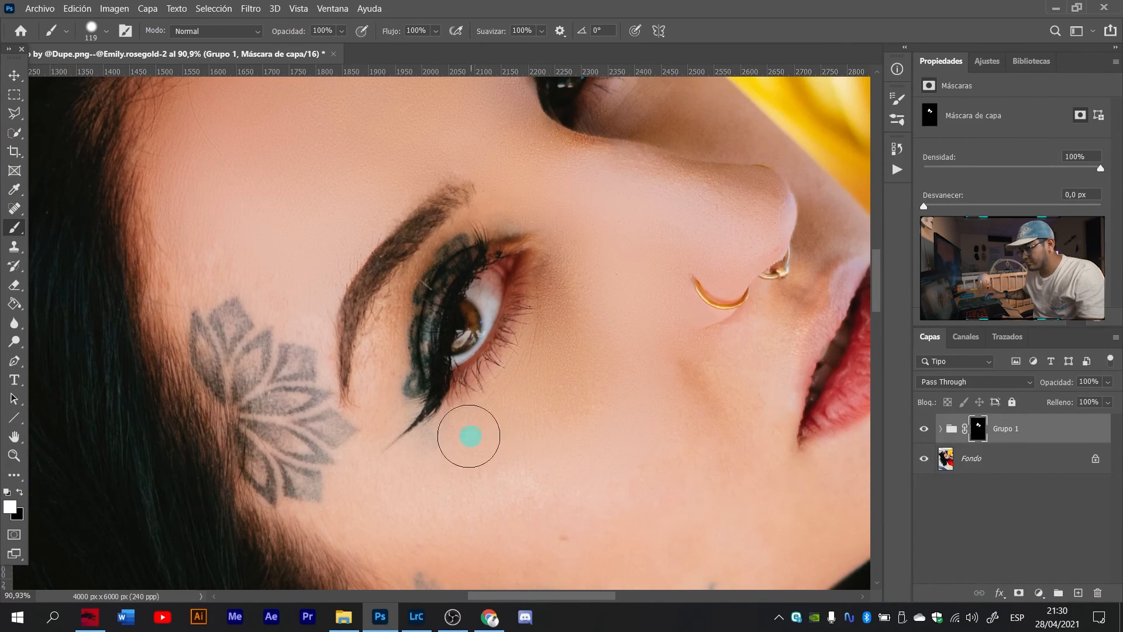
{"action": "mouse_move", "coordinate": [684, 349]}
{"action": "left_mouse_down"}
{"action": "mouse_move", "coordinate": [517, 569]}
{"action": "mouse_move", "coordinate": [386, 468]}
{"action": "left_mouse_up"}
{"action": "key", "text": "bracketleft"}
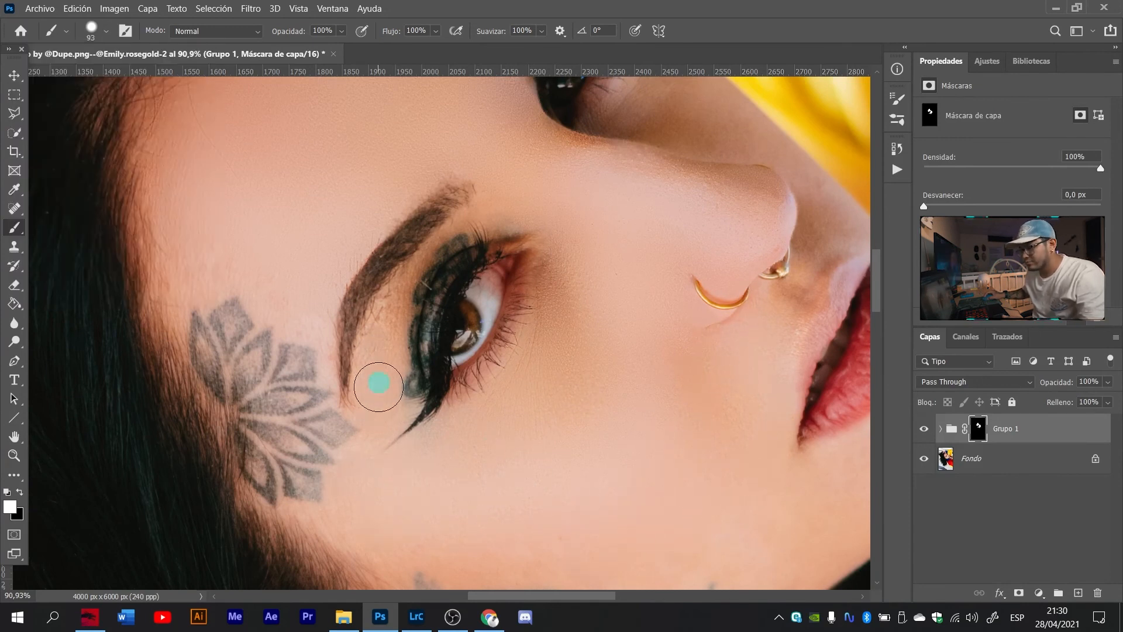
Paint white on Grupo 1's mask over the lower cheek, the chin, around the lips and beneath the far eye.
{"action": "scroll", "coordinate": [426, 501], "scroll_direction": "down", "scroll_amount": 3}
{"action": "scroll", "coordinate": [681, 431], "scroll_direction": "right", "scroll_amount": 5}
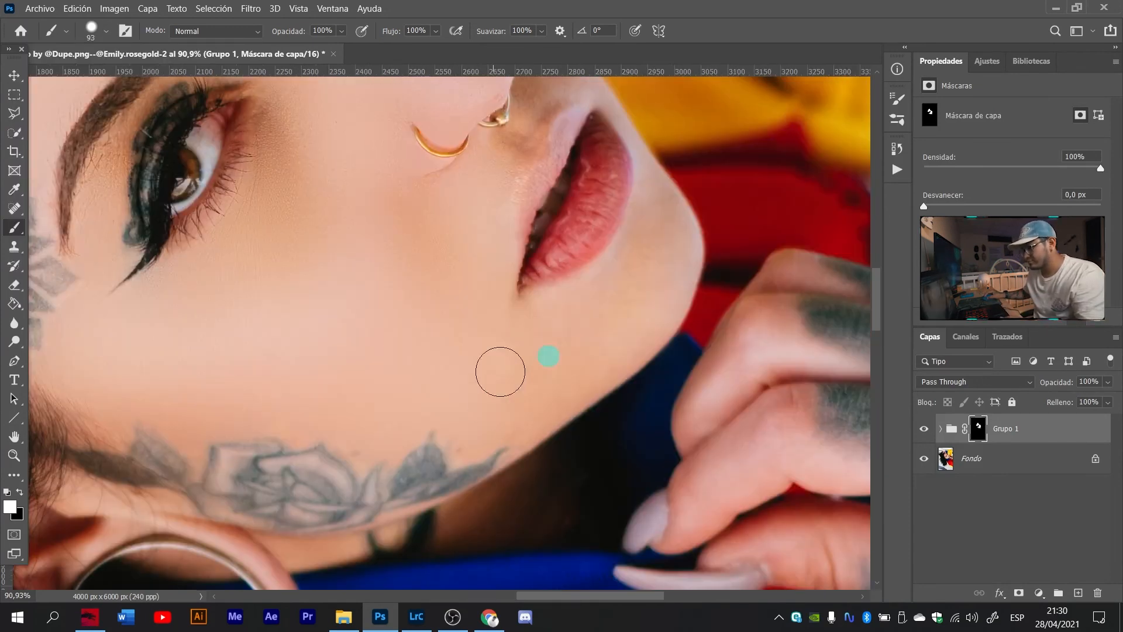
{"action": "scroll", "coordinate": [644, 307], "scroll_direction": "up", "scroll_amount": 1}
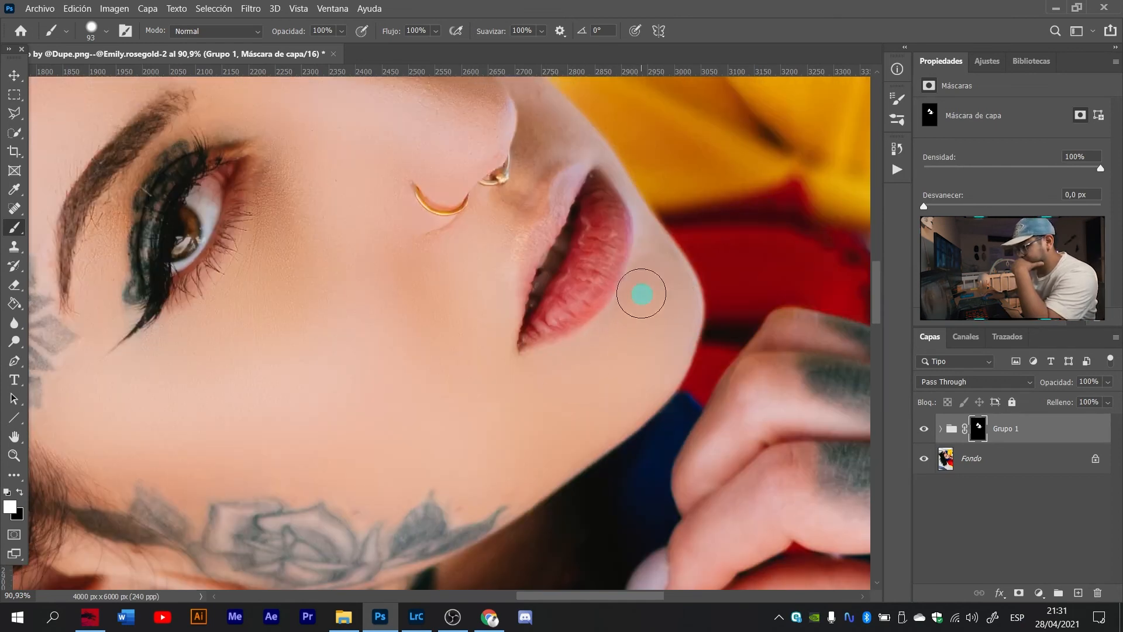
{"action": "scroll", "coordinate": [490, 223], "scroll_direction": "up", "scroll_amount": 3}
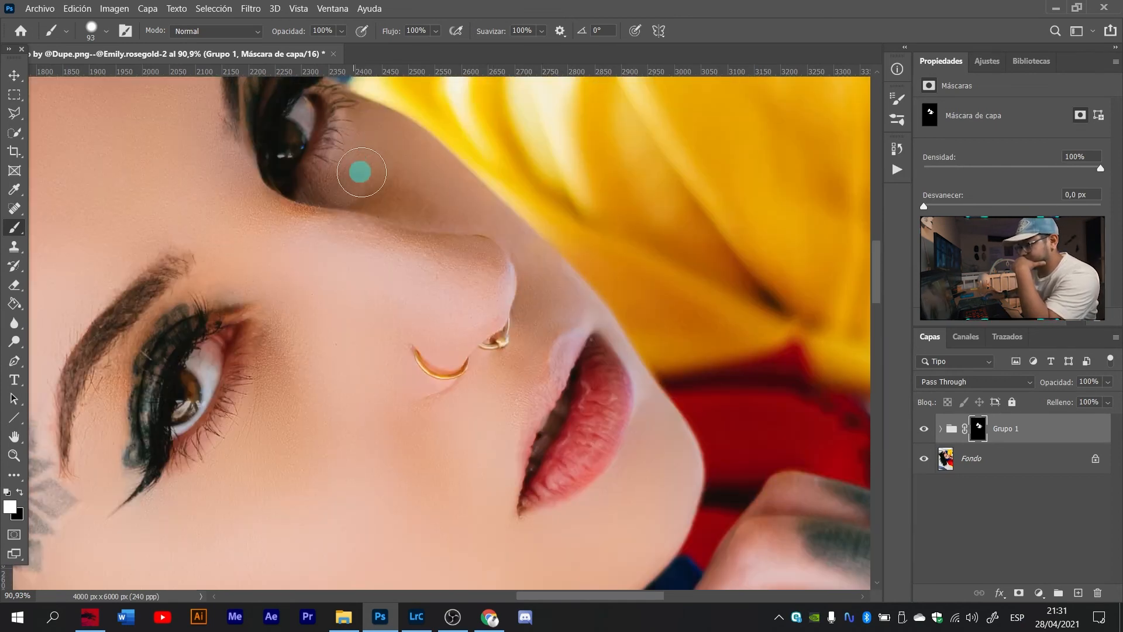
Paint black on Grupo 1's mask along the far cheek's edge against the yellow sleeve, and restore white as the foreground colour.
{"action": "scroll", "coordinate": [410, 234], "scroll_direction": "down", "scroll_amount": 5}
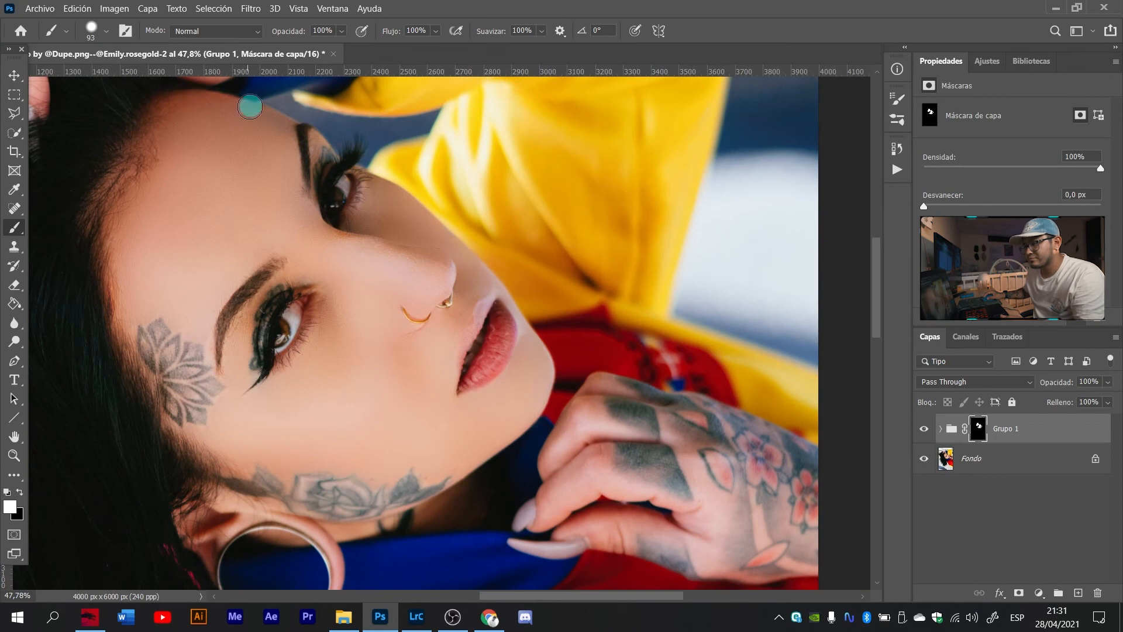
{"action": "scroll", "coordinate": [180, 221], "scroll_direction": "up", "scroll_amount": 7}
{"action": "left_click", "coordinate": [20, 493]}
{"action": "scroll", "coordinate": [481, 298], "scroll_direction": "down", "scroll_amount": 8}
{"action": "scroll", "coordinate": [531, 289], "scroll_direction": "up", "scroll_amount": 2}
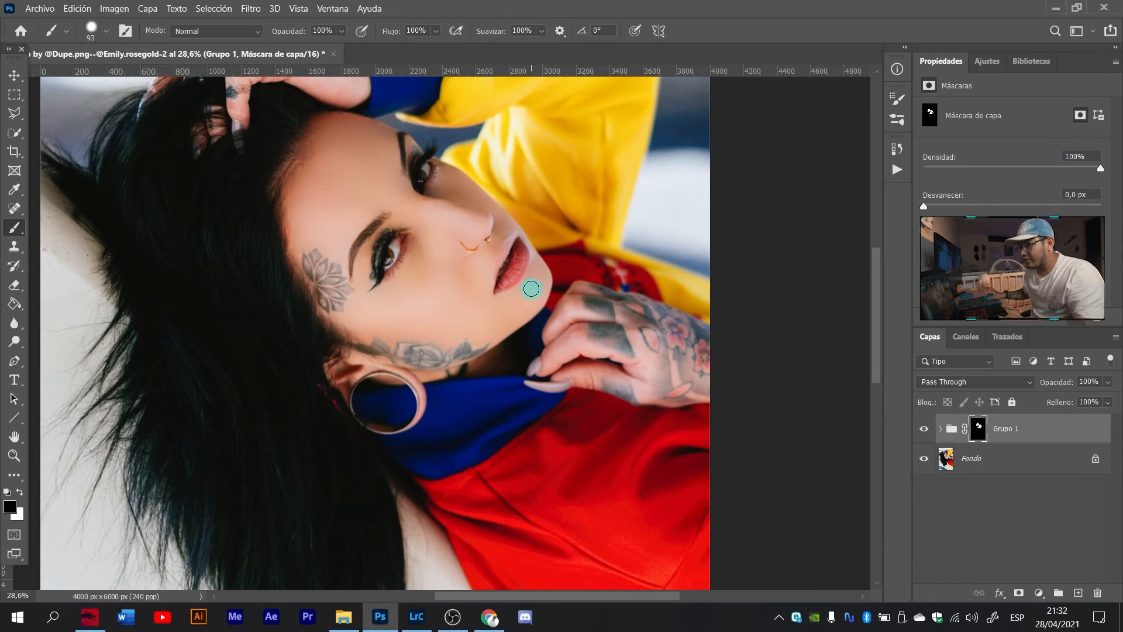
{"action": "scroll", "coordinate": [531, 288], "scroll_direction": "up", "scroll_amount": 6}
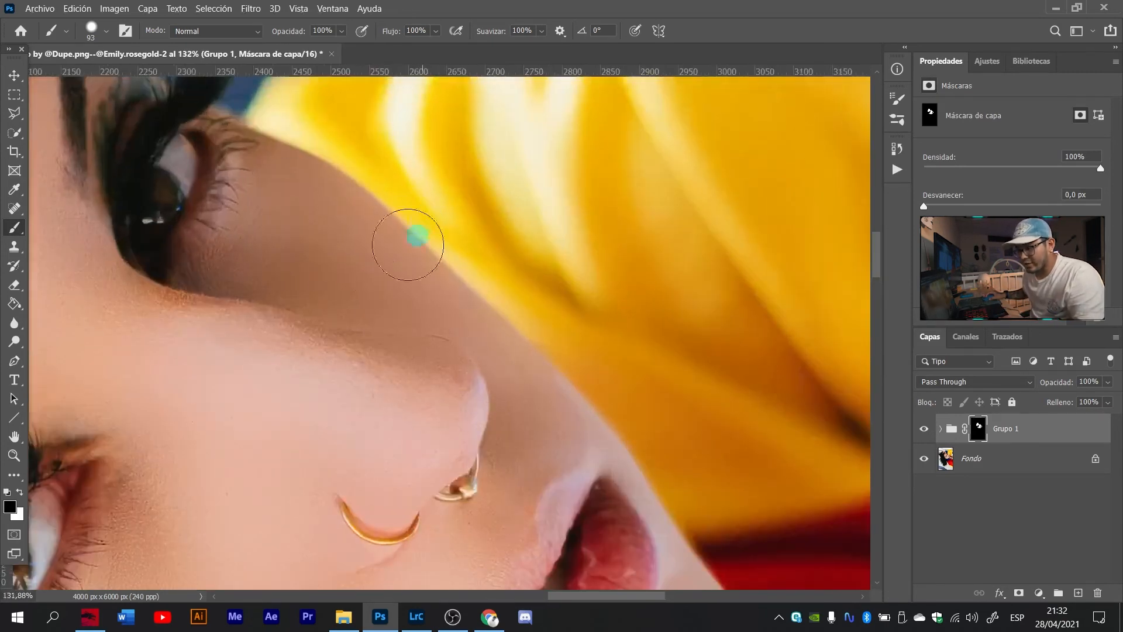
{"action": "left_click", "coordinate": [21, 497]}
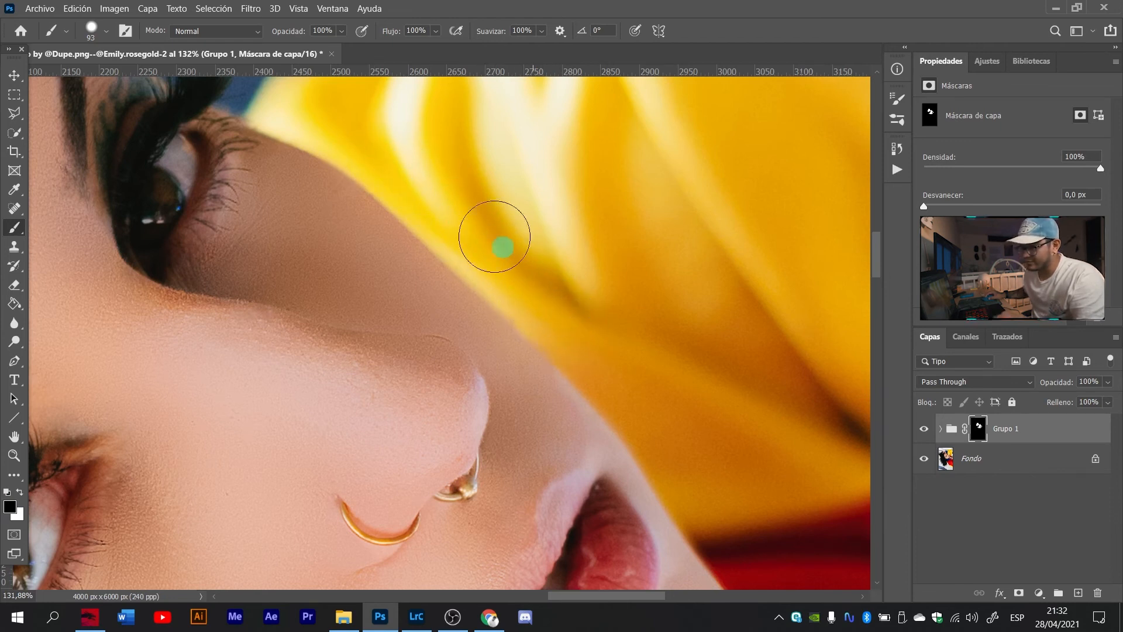
{"action": "left_click", "coordinate": [23, 491]}
{"action": "scroll", "coordinate": [383, 371], "scroll_direction": "down", "scroll_amount": 7}
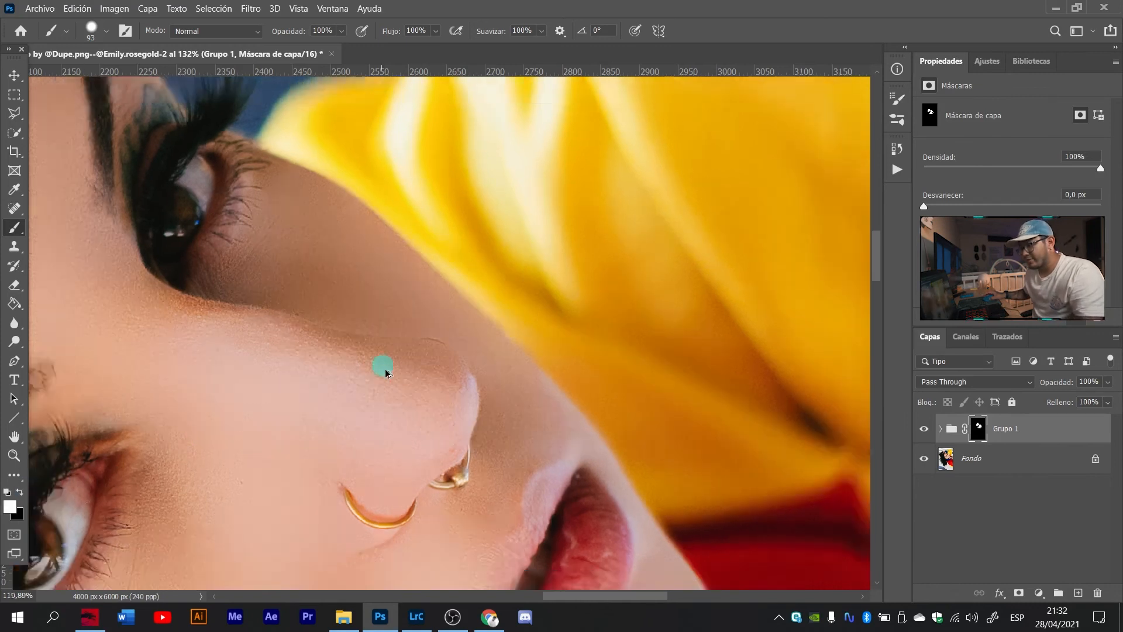
{"action": "scroll", "coordinate": [398, 402], "scroll_direction": "down", "scroll_amount": 2}
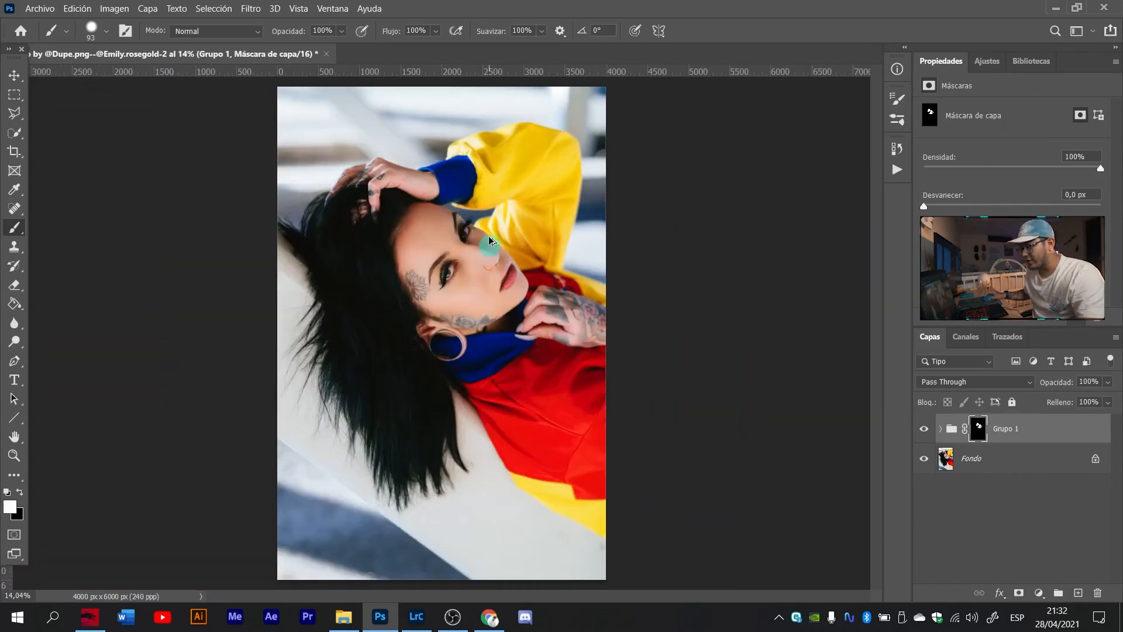
Lower Grupo 1's opacity to 50% to soften the skin smoothing.
{"action": "scroll", "coordinate": [444, 245], "scroll_direction": "up", "scroll_amount": 8}
{"action": "scroll", "coordinate": [447, 333], "scroll_direction": "down", "scroll_amount": 4}
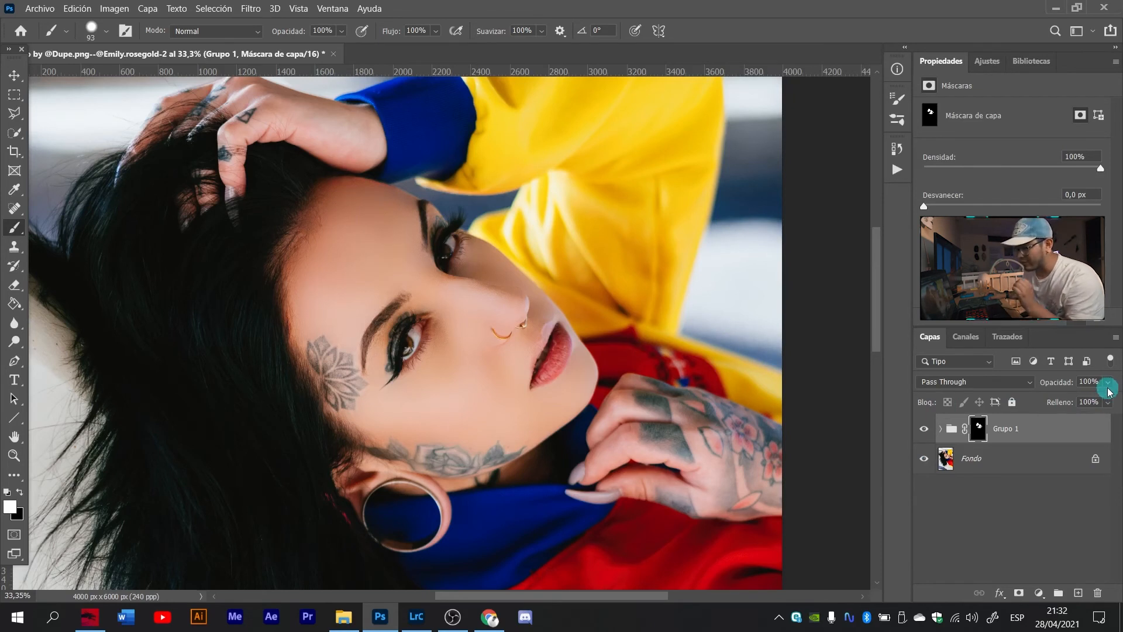
{"action": "scroll", "coordinate": [462, 376], "scroll_direction": "up", "scroll_amount": 3}
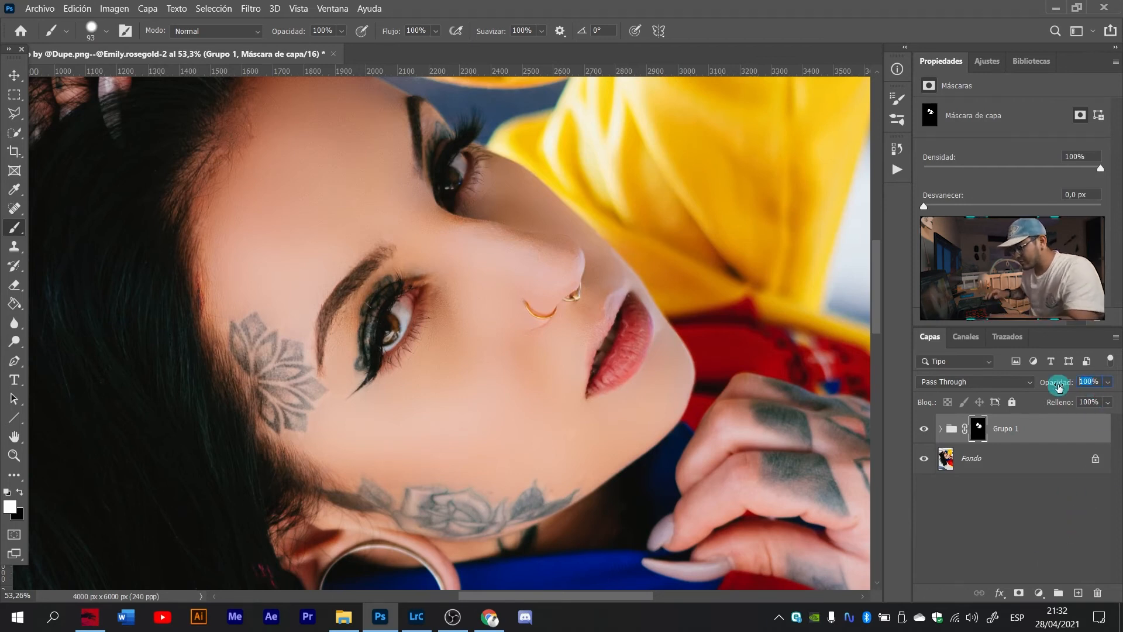
{"action": "type", "text": "50"}
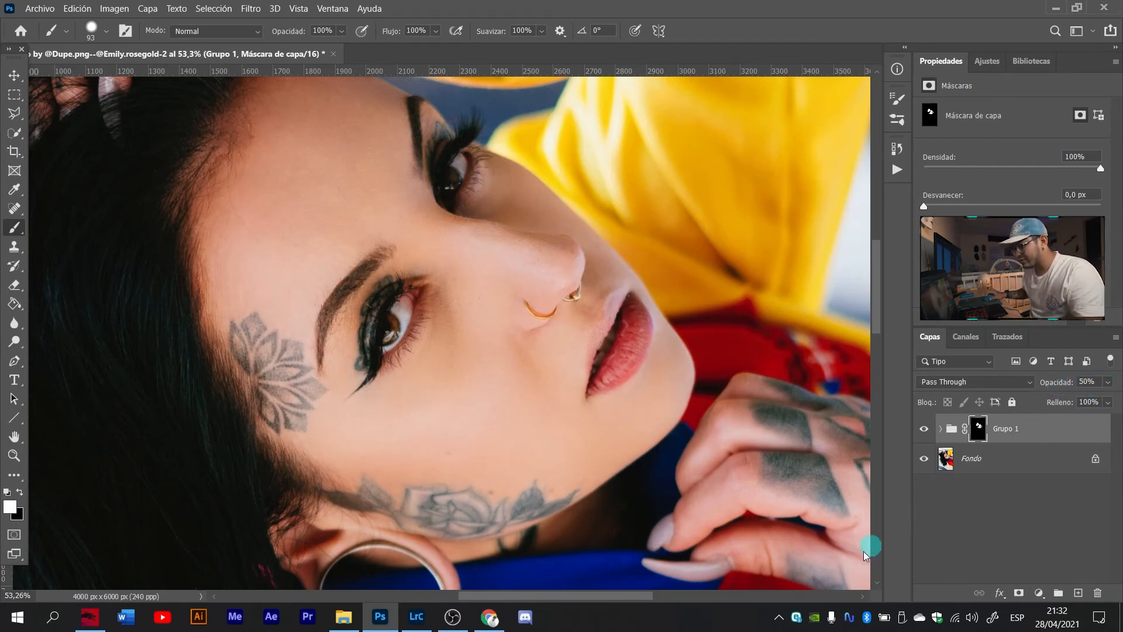
Examine the skin up close and compare the face with Grupo 1 hidden and shown.
{"action": "scroll", "coordinate": [448, 364], "scroll_direction": "up", "scroll_amount": 3}
{"action": "scroll", "coordinate": [475, 414], "scroll_direction": "down", "scroll_amount": 1}
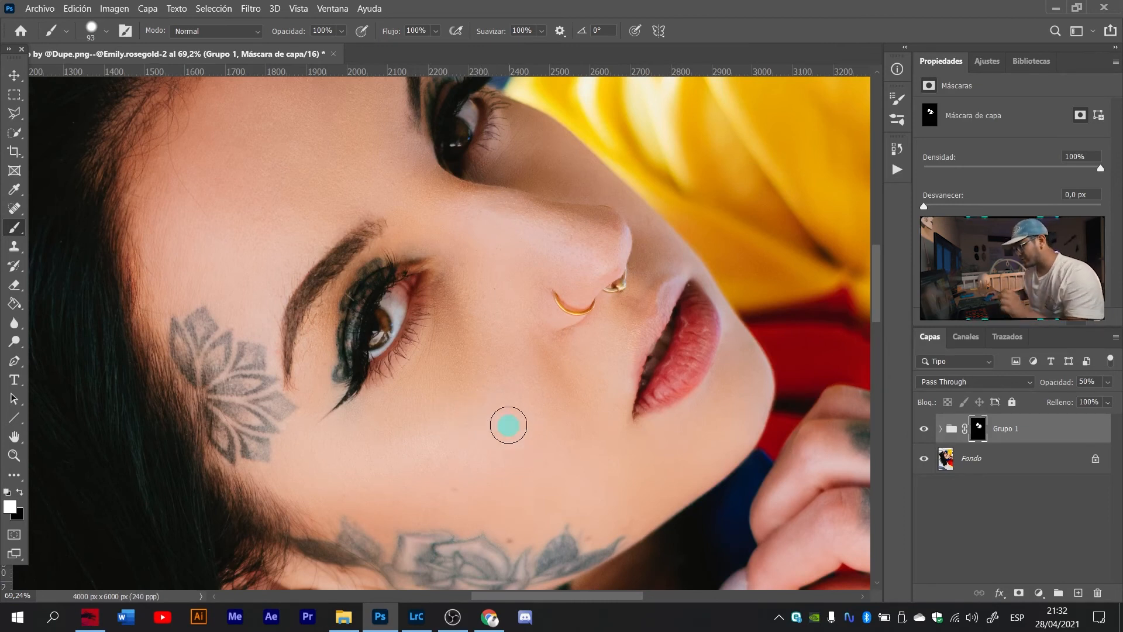
{"action": "scroll", "coordinate": [649, 380], "scroll_direction": "down", "scroll_amount": 1}
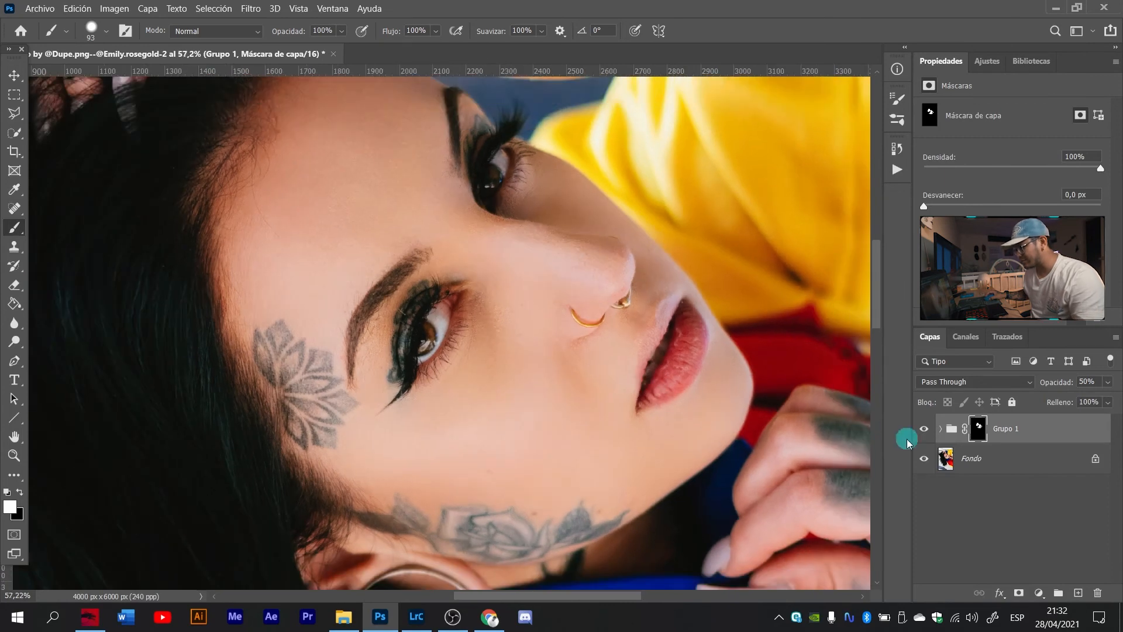
{"action": "left_click", "coordinate": [923, 435]}
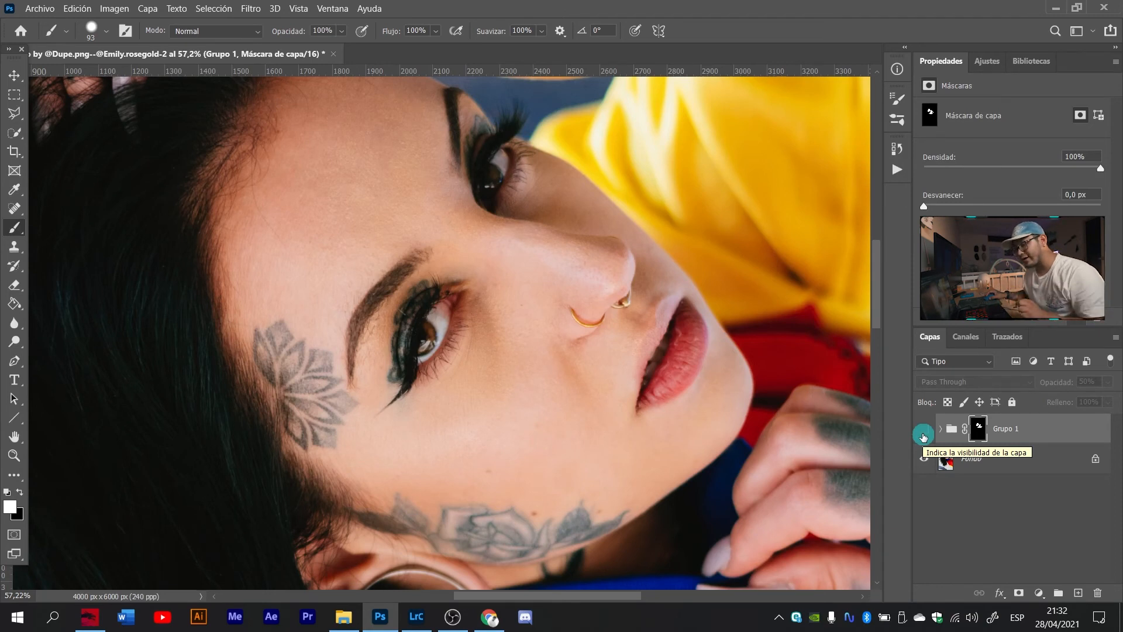
{"action": "left_click", "coordinate": [923, 436]}
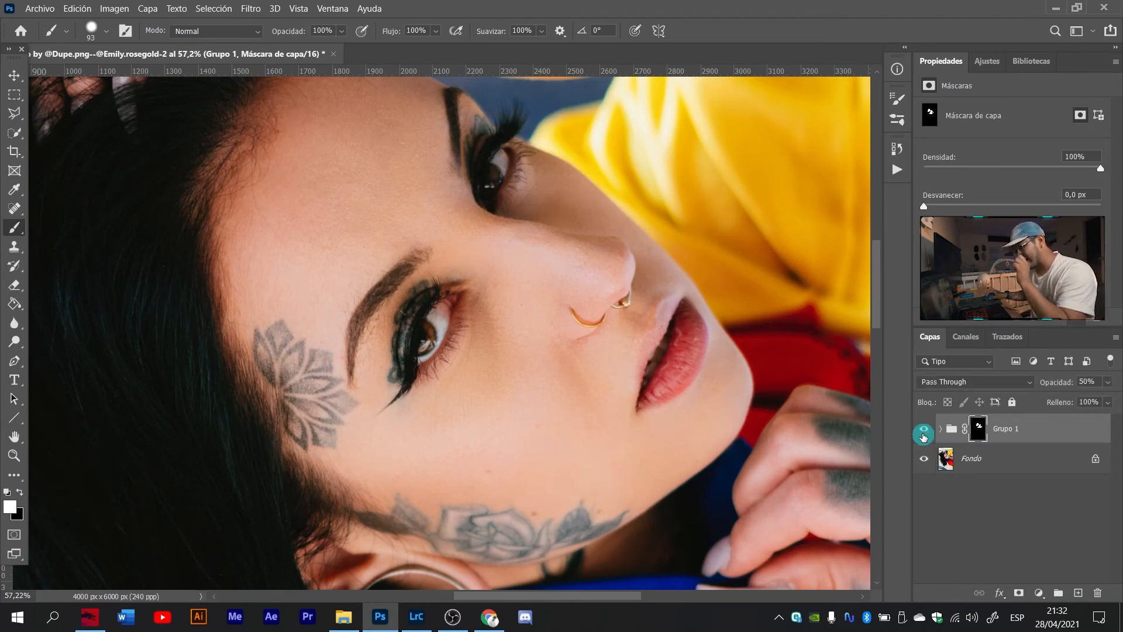
{"action": "scroll", "coordinate": [589, 421], "scroll_direction": "down", "scroll_amount": 6}
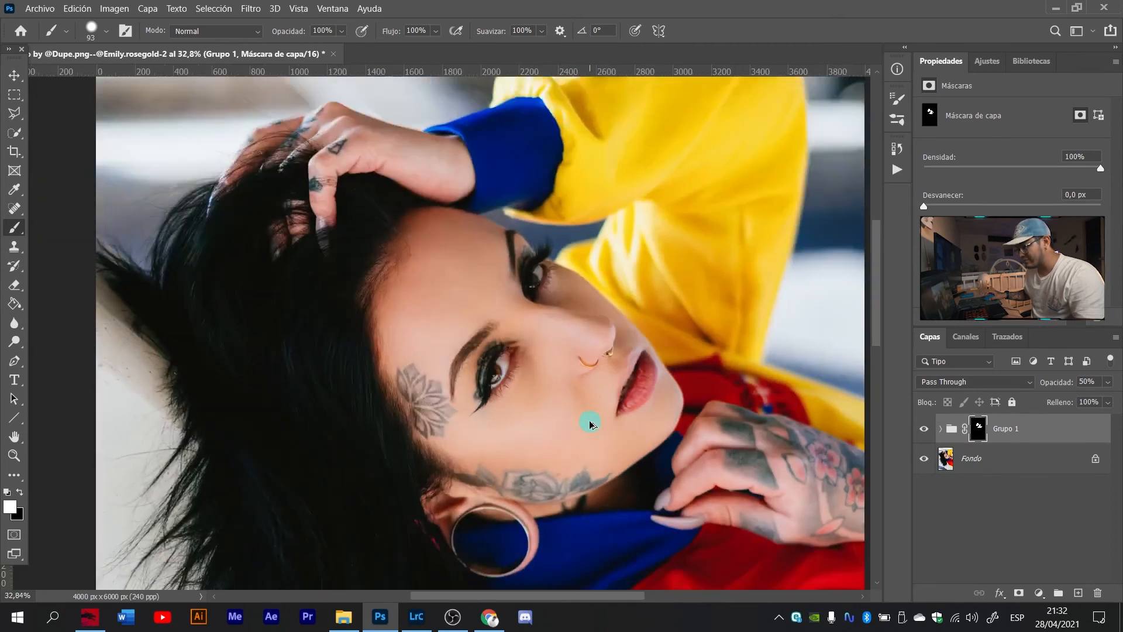
{"action": "key", "text": "ctrl+0"}
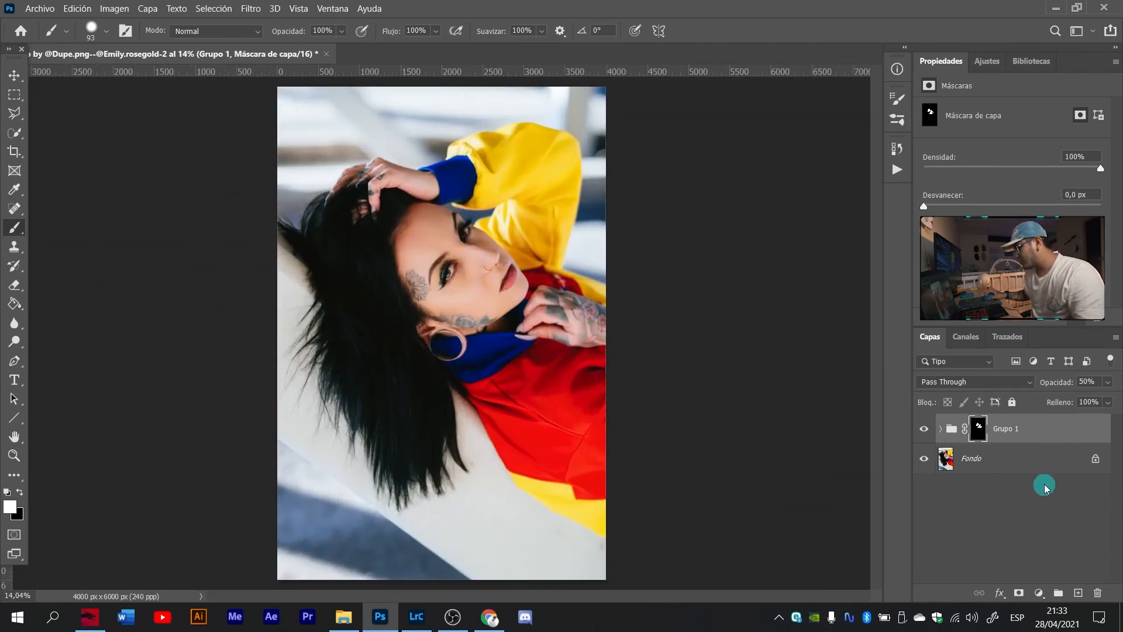
Merge Grupo 1 and Fondo into a single background layer.
{"action": "left_click", "coordinate": [1023, 452], "text": "shift"}
{"action": "right_click", "coordinate": [1022, 451]}
{"action": "left_click", "coordinate": [1005, 384]}
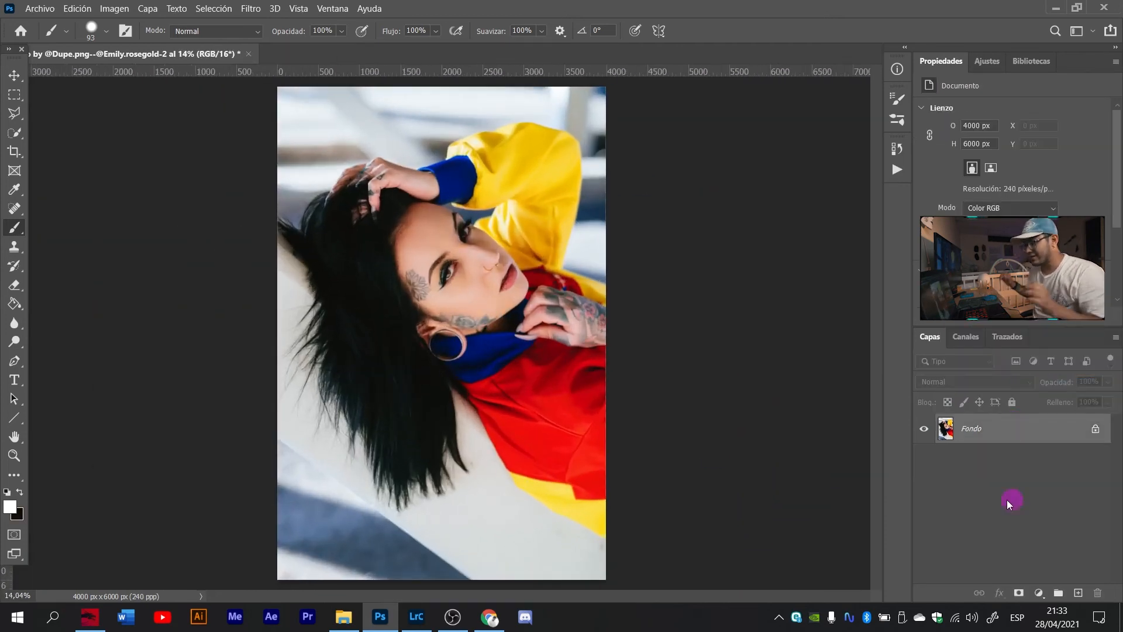
Place Brown Dwarf.jpg and Carbon.jpg from the REGALOS _ EDICIÓN DE PIEL _MA folder as layers above Fondo.
{"action": "left_click", "coordinate": [344, 616]}
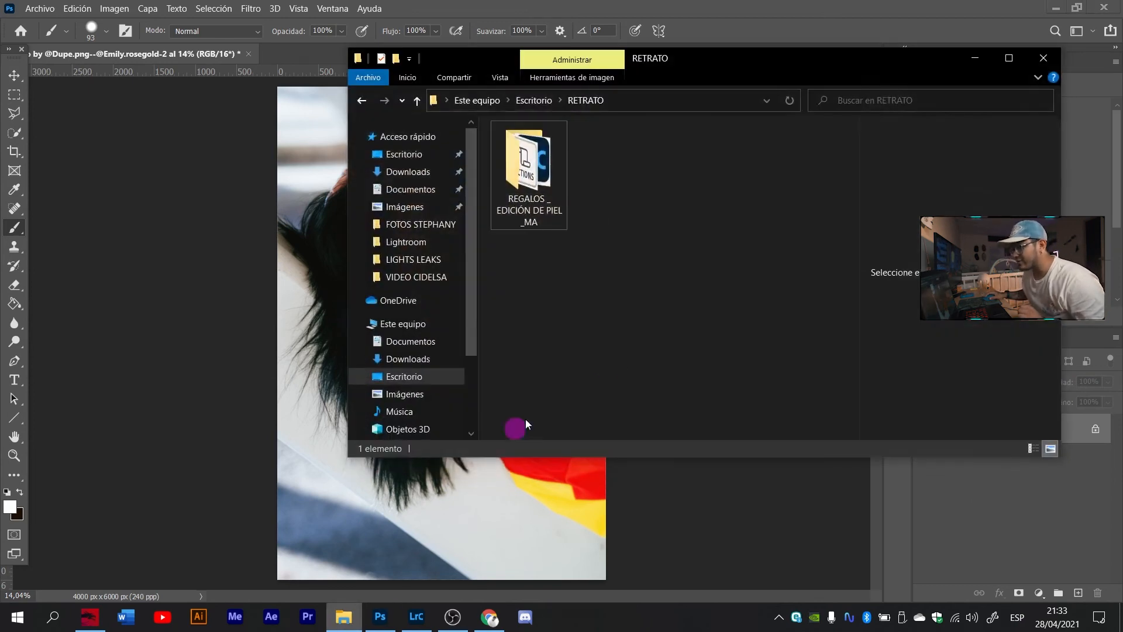
{"action": "double_click", "coordinate": [553, 181]}
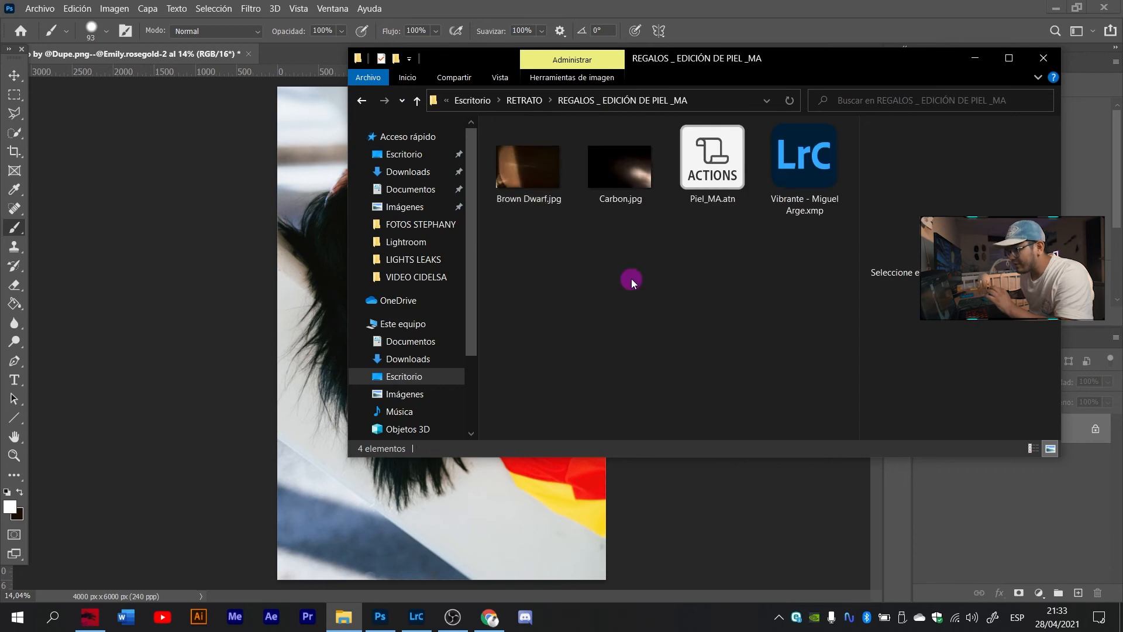
{"action": "left_click_drag", "start_coordinate": [643, 256], "coordinate": [294, 464]}
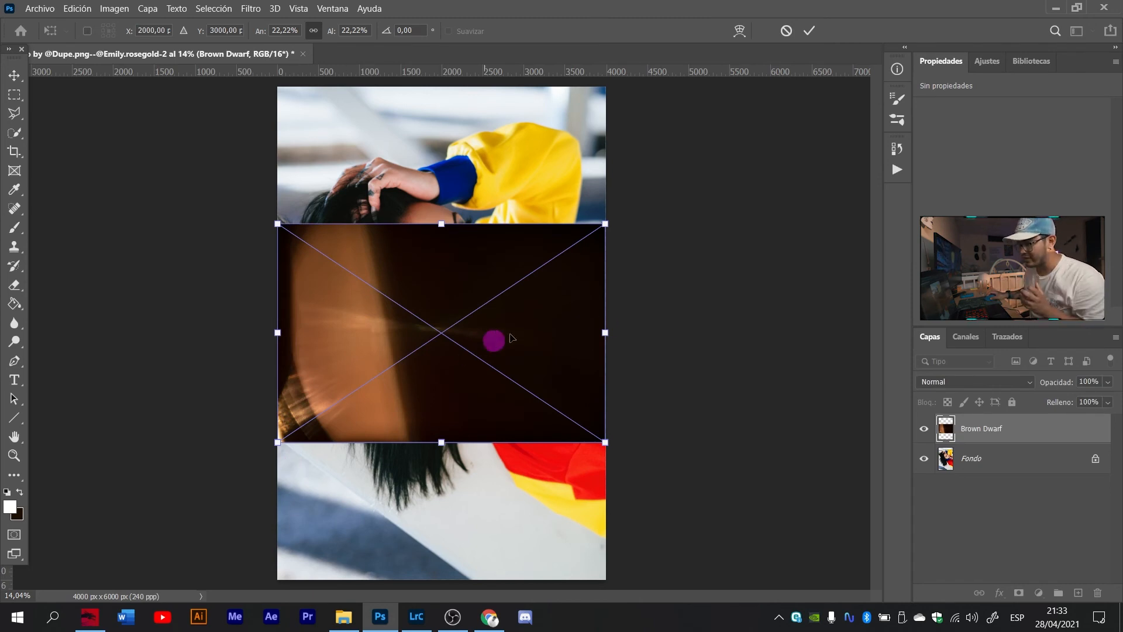
{"action": "left_click", "coordinate": [13, 78]}
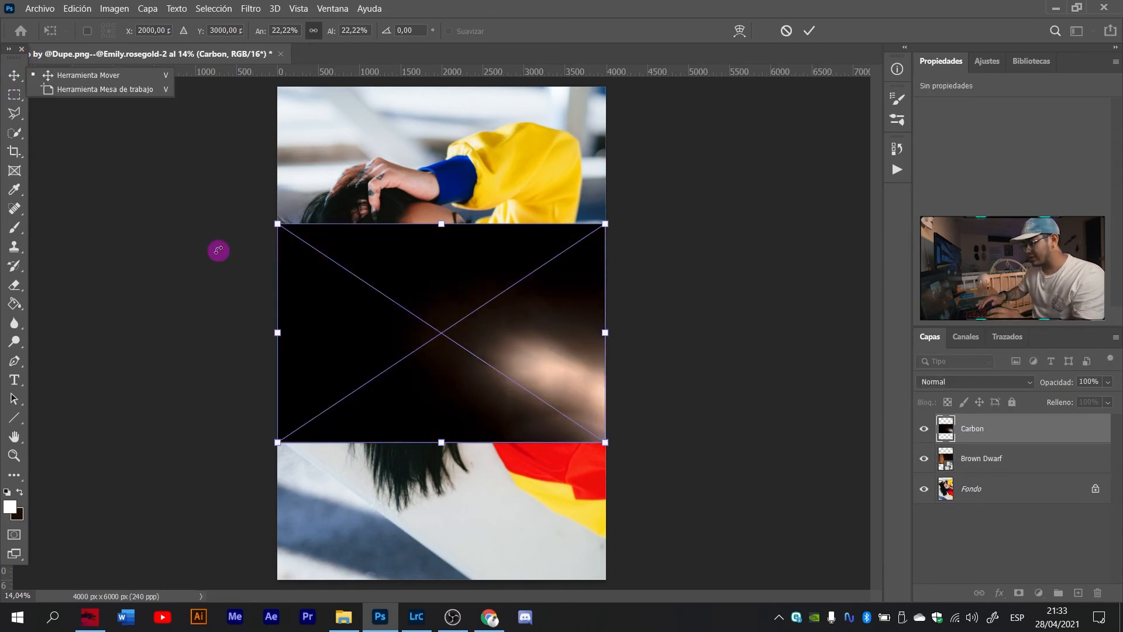
{"action": "key", "text": "Return"}
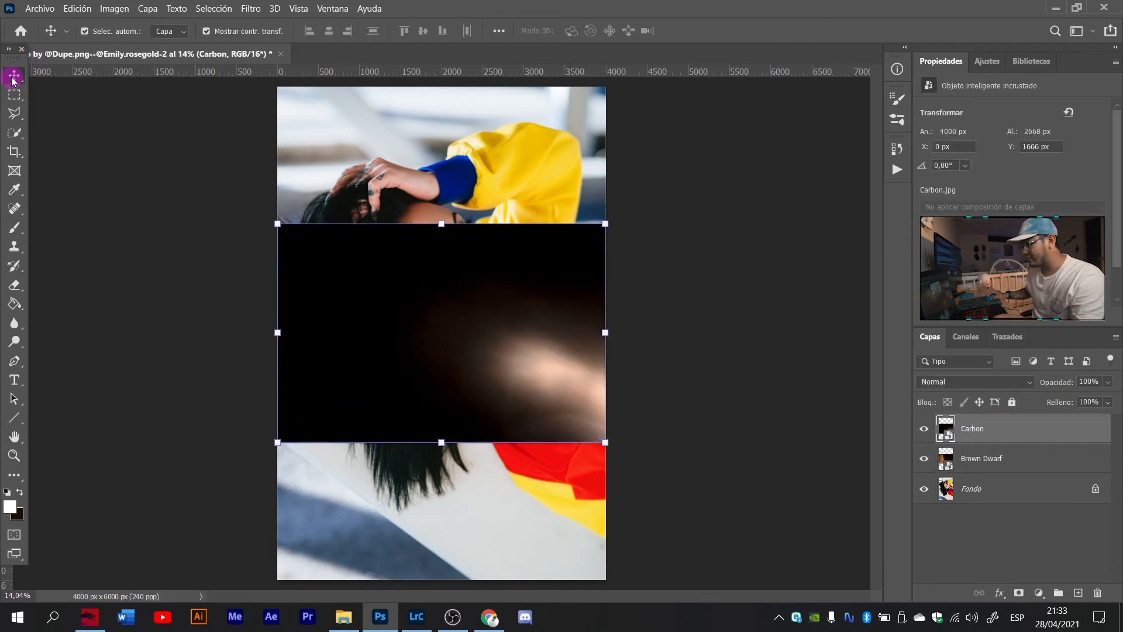
Rasterize the Carbon and Brown Dwarf layers together.
{"action": "left_click", "coordinate": [1029, 460], "text": "ctrl"}
{"action": "right_click", "coordinate": [1029, 459]}
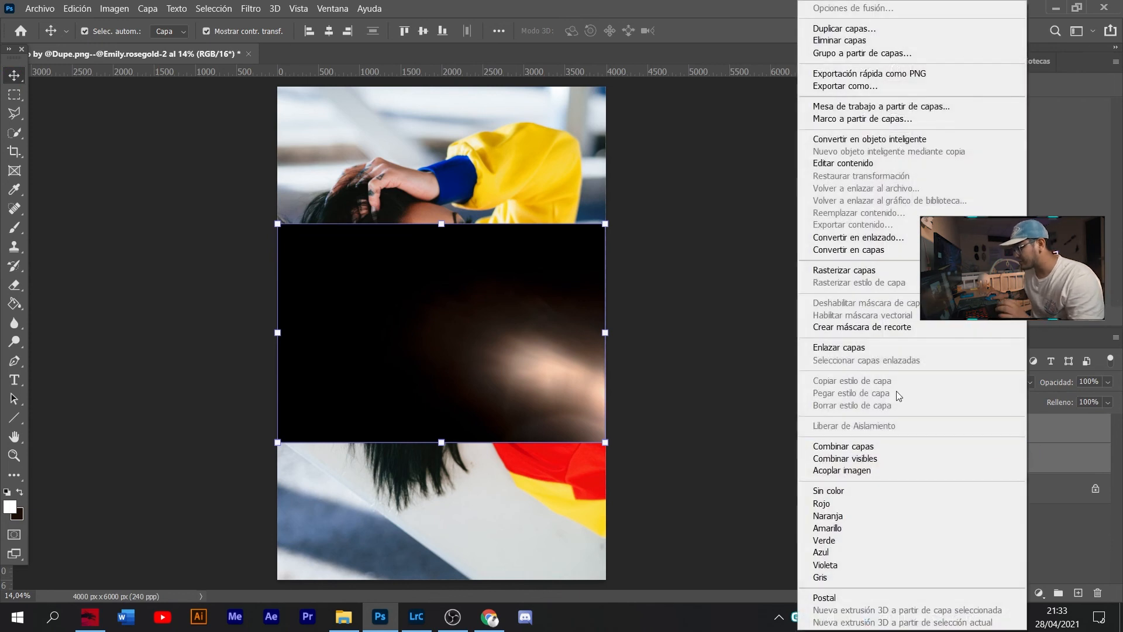
{"action": "left_click", "coordinate": [875, 271]}
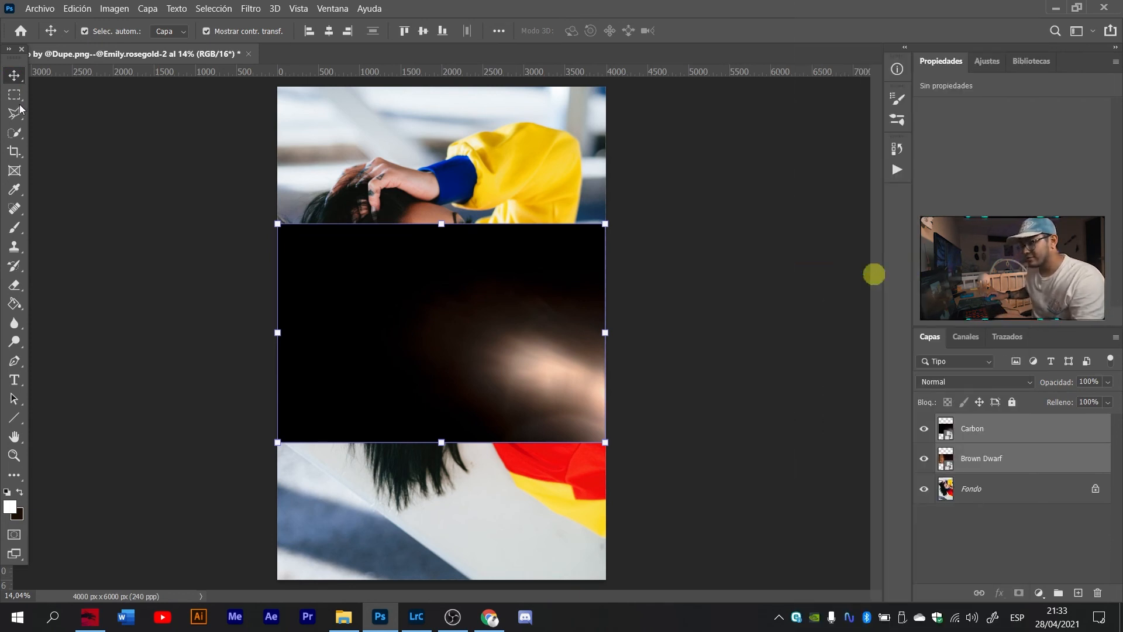
Deselect the two light-leak layers and hide the Carbon layer.
{"action": "left_click", "coordinate": [100, 188]}
{"action": "left_click", "coordinate": [227, 240]}
{"action": "left_click", "coordinate": [451, 318]}
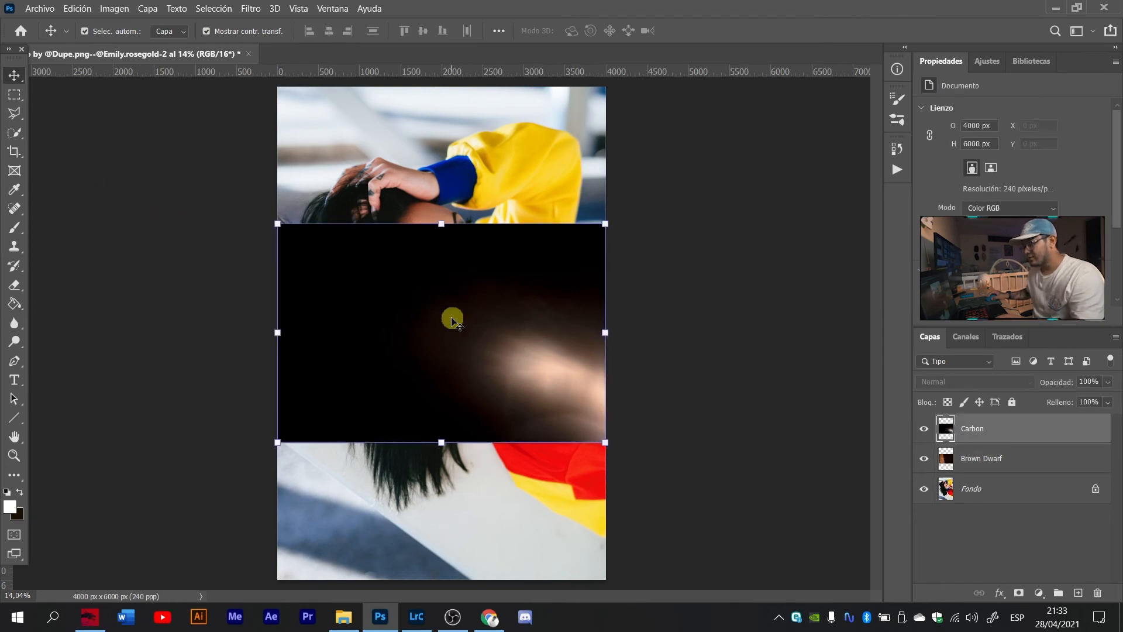
{"action": "left_click", "coordinate": [921, 430]}
Rotate the Brown Dwarf layer to portrait orientation and enlarge it so its orange glow lies across the lower part of the photo.
{"action": "left_click", "coordinate": [1009, 456]}
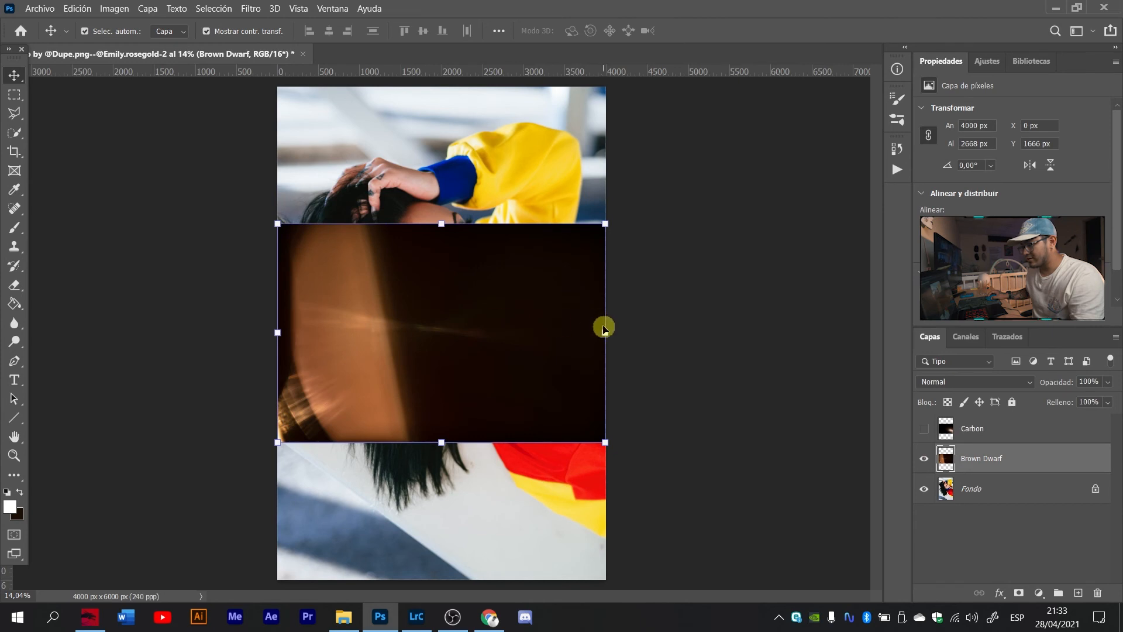
{"action": "left_click_drag", "start_coordinate": [624, 267], "coordinate": [617, 258]}
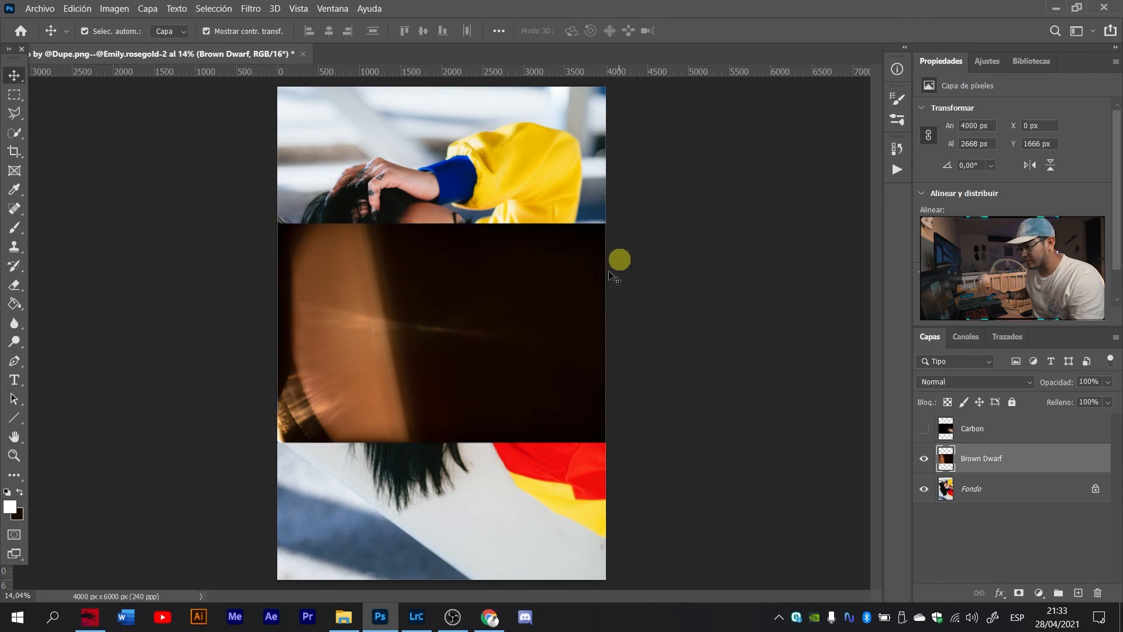
{"action": "left_click", "coordinate": [555, 314]}
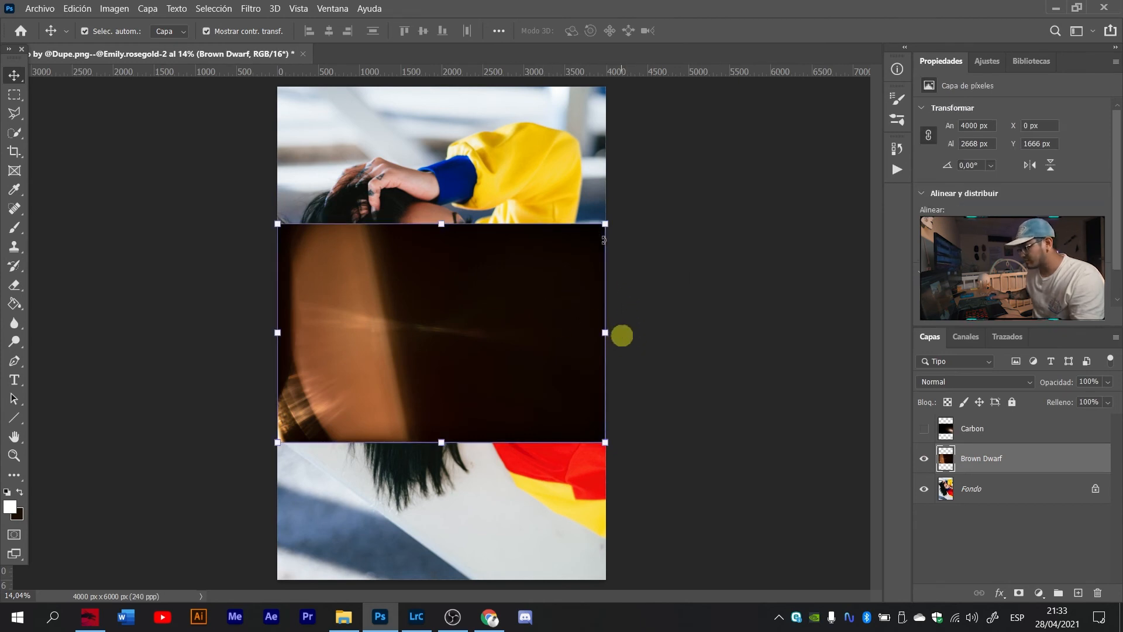
{"action": "left_click_drag", "start_coordinate": [622, 335], "coordinate": [387, 135]}
{"action": "left_click_drag", "start_coordinate": [425, 296], "coordinate": [441, 367]}
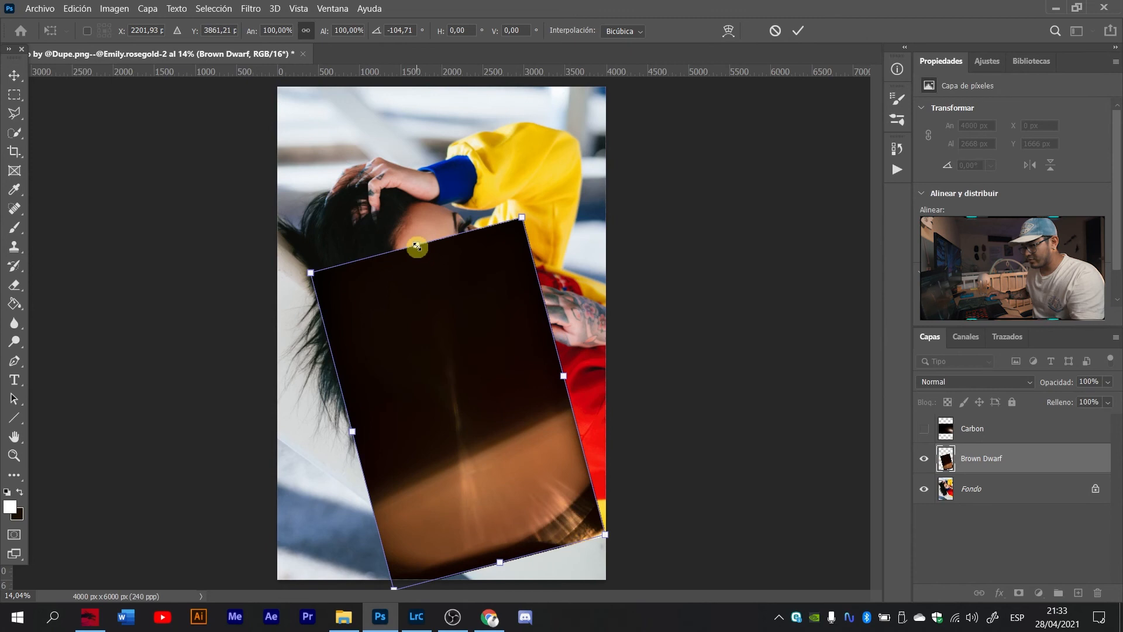
{"action": "left_click_drag", "start_coordinate": [417, 247], "coordinate": [223, 116]}
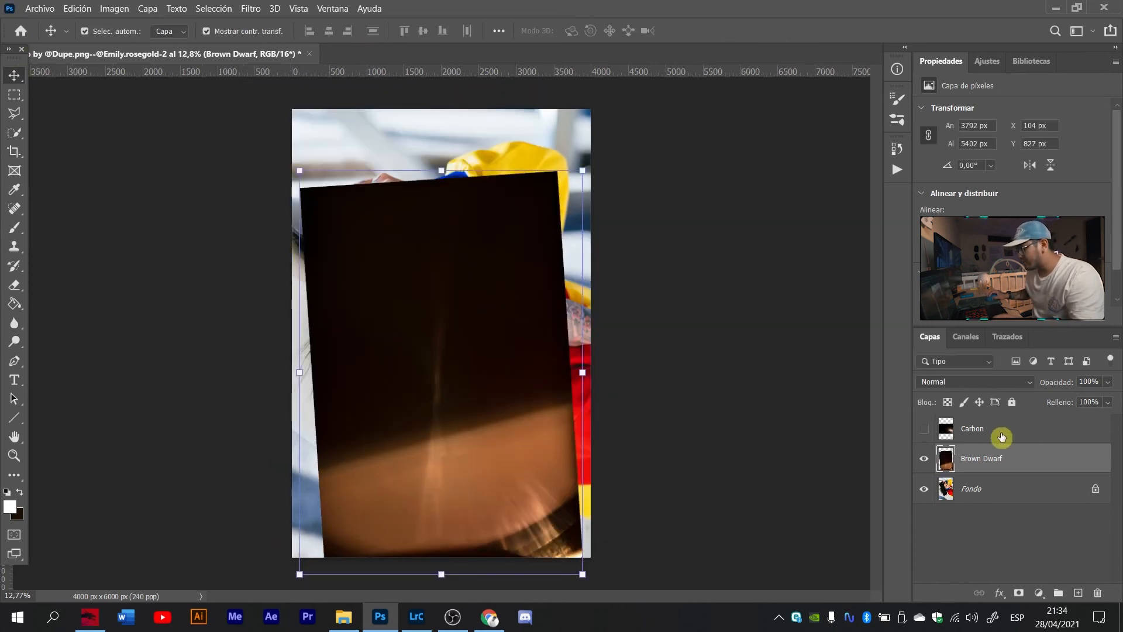
Set Brown Dwarf's blend mode to Trama and enlarge it to about 4848 × 6908 px, covering the whole canvas.
{"action": "left_click", "coordinate": [989, 386]}
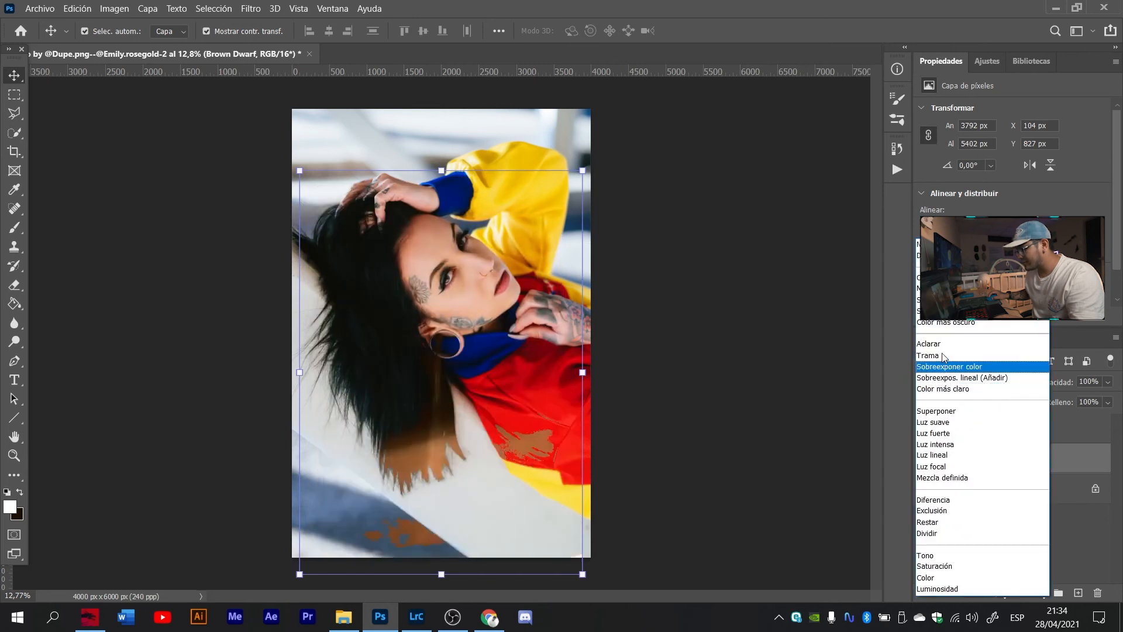
{"action": "left_click", "coordinate": [943, 356]}
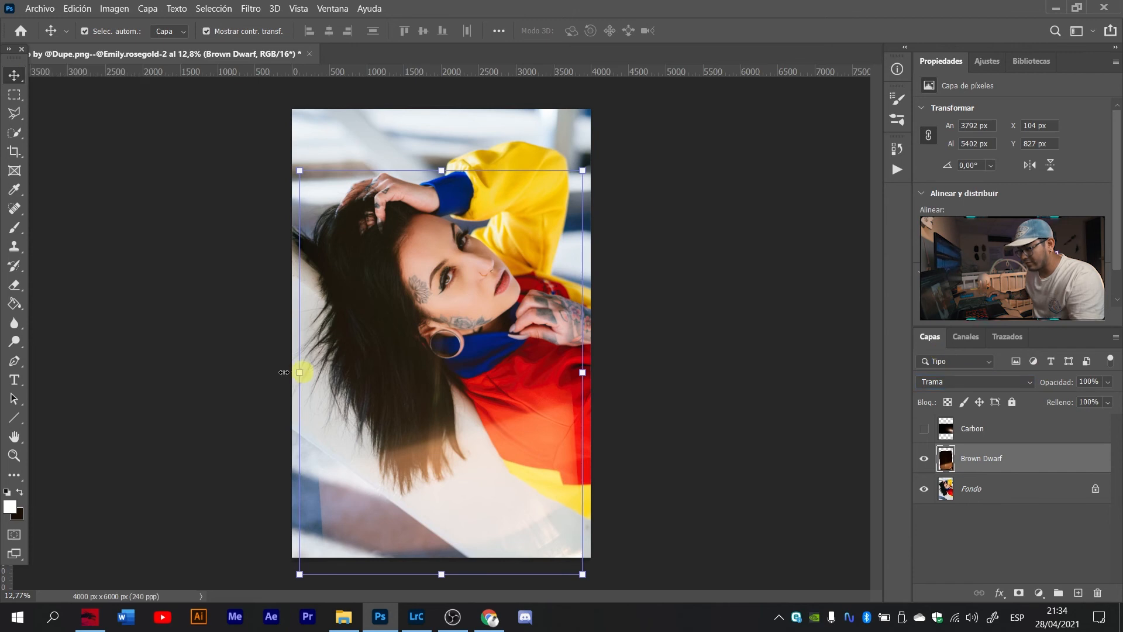
{"action": "left_click_drag", "start_coordinate": [342, 493], "coordinate": [320, 506]}
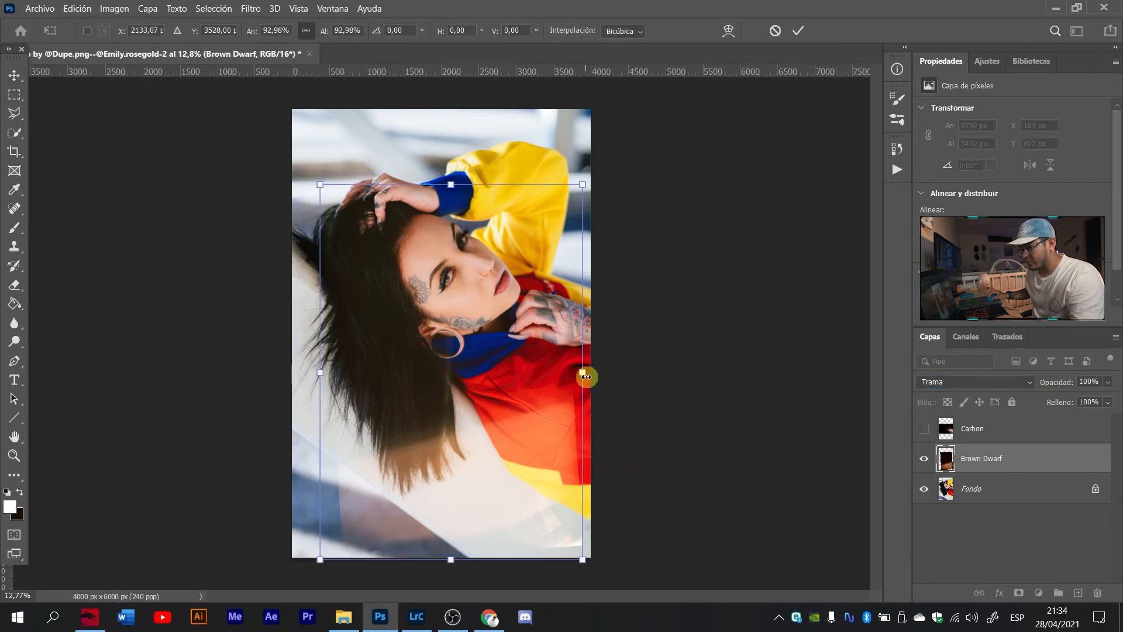
{"action": "left_click_drag", "start_coordinate": [583, 374], "coordinate": [639, 371]}
{"action": "left_click_drag", "start_coordinate": [519, 399], "coordinate": [469, 376]}
{"action": "left_click_drag", "start_coordinate": [588, 349], "coordinate": [624, 351]}
{"action": "left_click_drag", "start_coordinate": [547, 383], "coordinate": [523, 370]}
{"action": "left_click", "coordinate": [14, 74]}
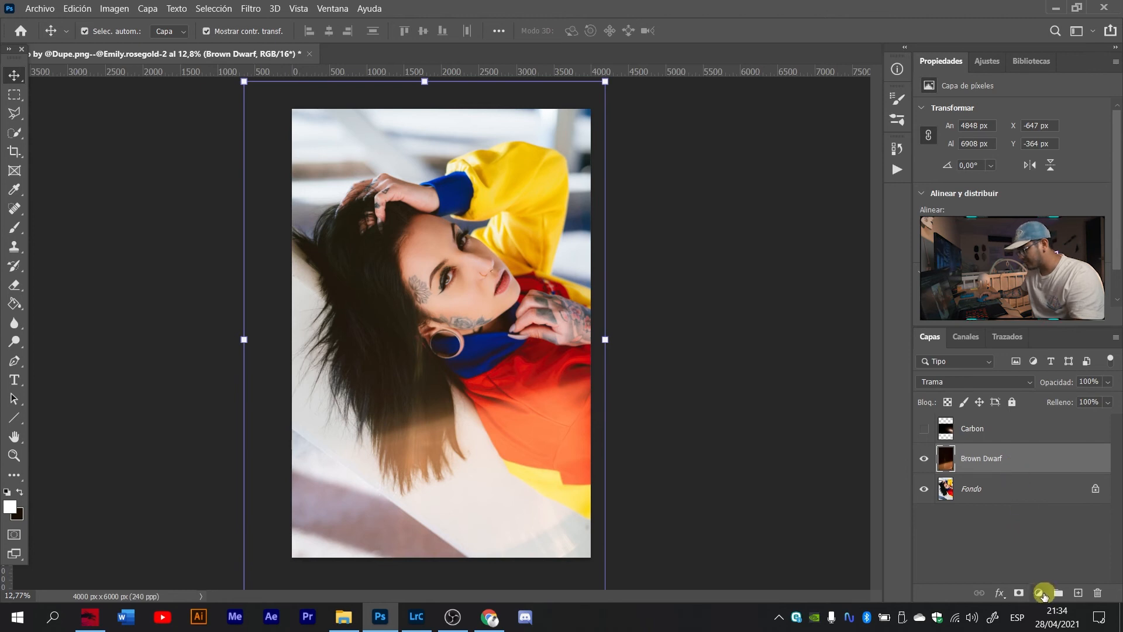
Add a Curves adjustment above Brown Dwarf and pull the lower part of the RGB curve down to darken the shadows.
{"action": "left_click", "coordinate": [1039, 594]}
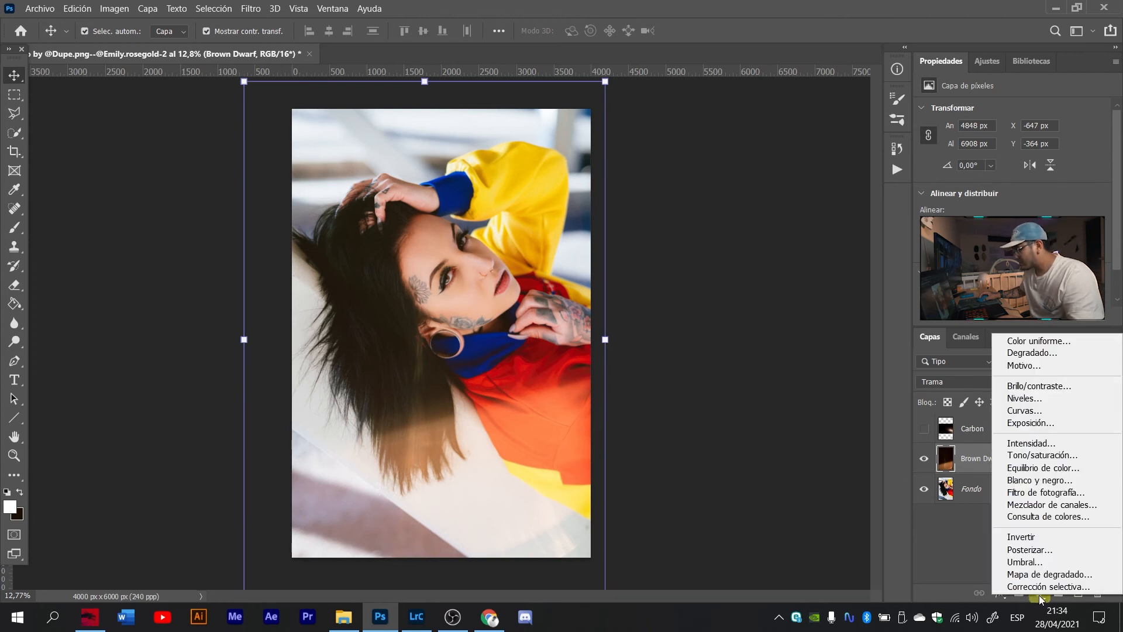
{"action": "left_click", "coordinate": [1034, 412]}
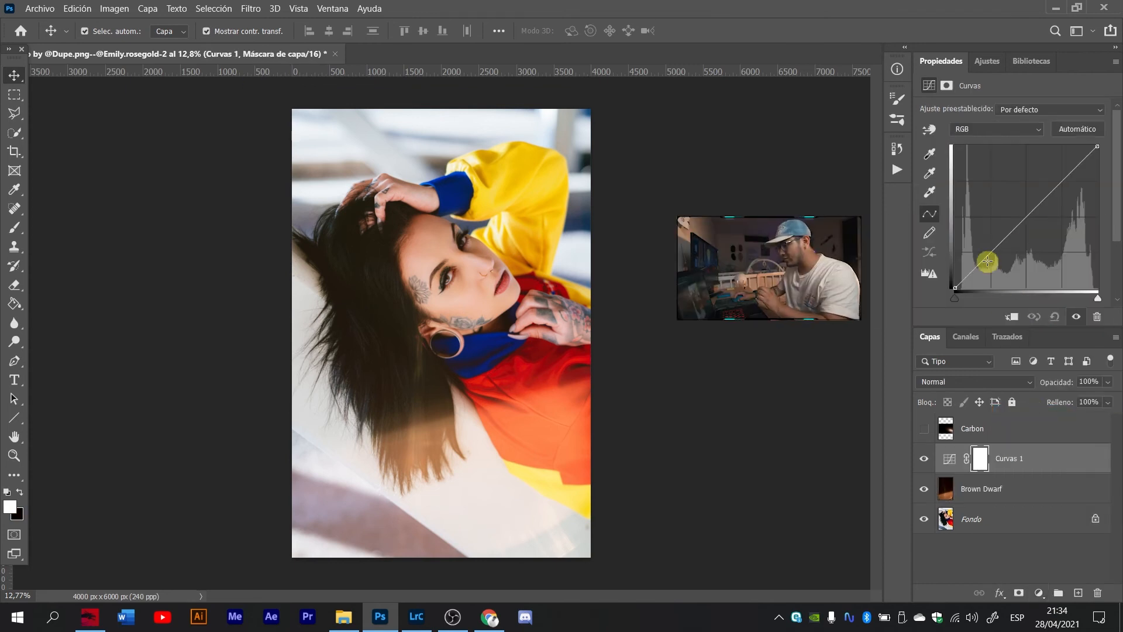
{"action": "left_click_drag", "start_coordinate": [988, 255], "coordinate": [1000, 270]}
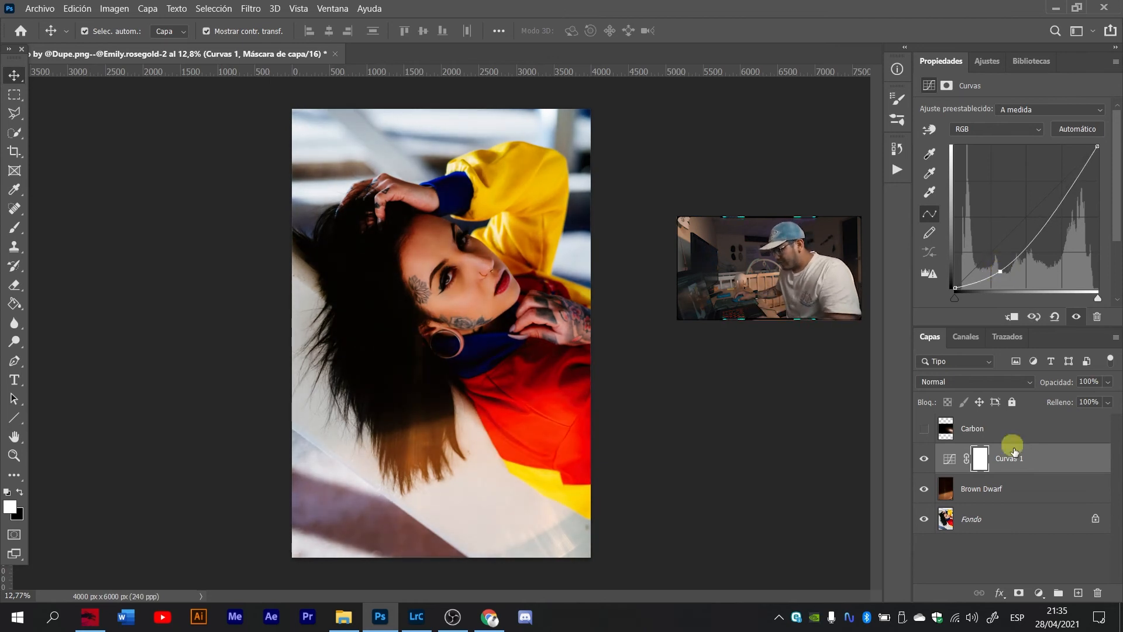
Clip the Curvas 1 adjustment to the Brown Dwarf layer so it affects only the light leak.
{"action": "left_click", "coordinate": [1027, 484]}
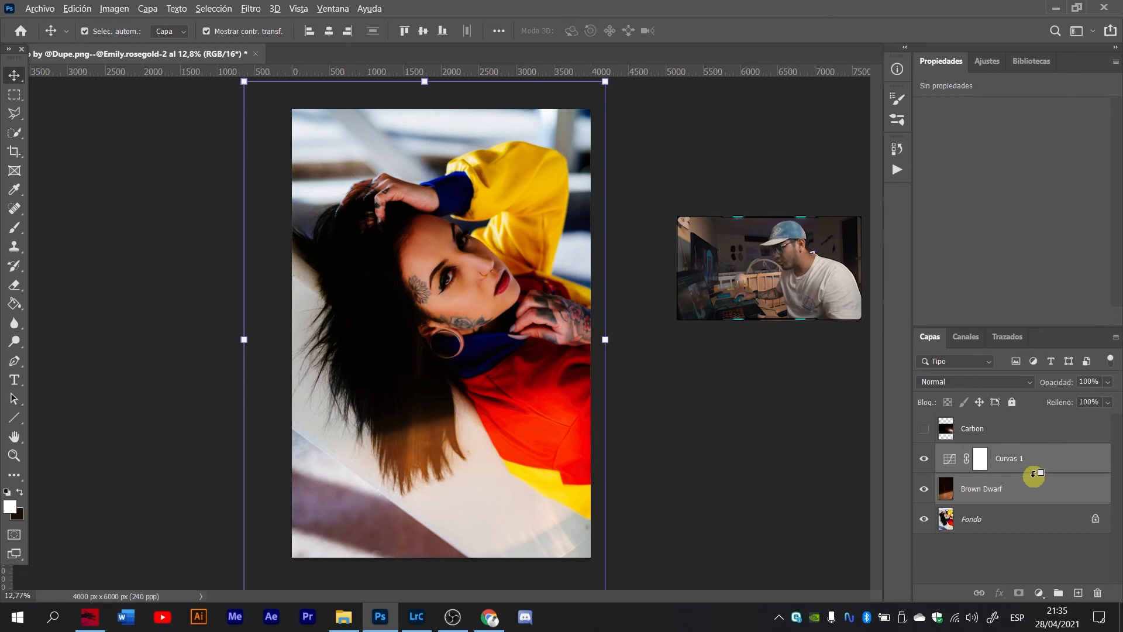
{"action": "left_click", "coordinate": [1034, 474], "text": "alt"}
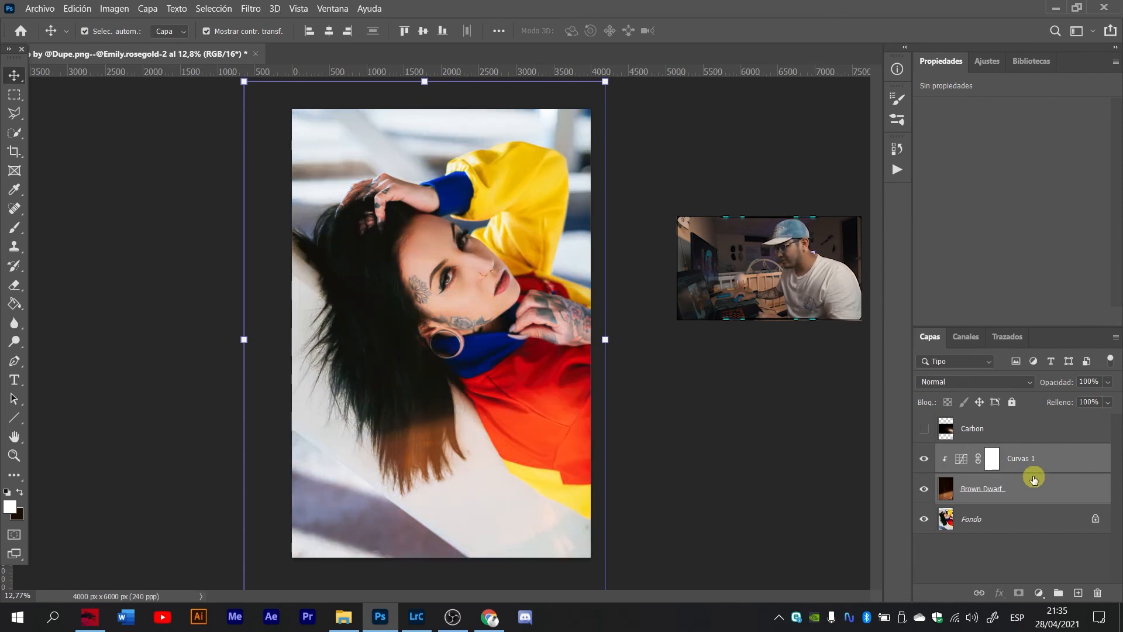
{"action": "left_click", "coordinate": [1053, 462]}
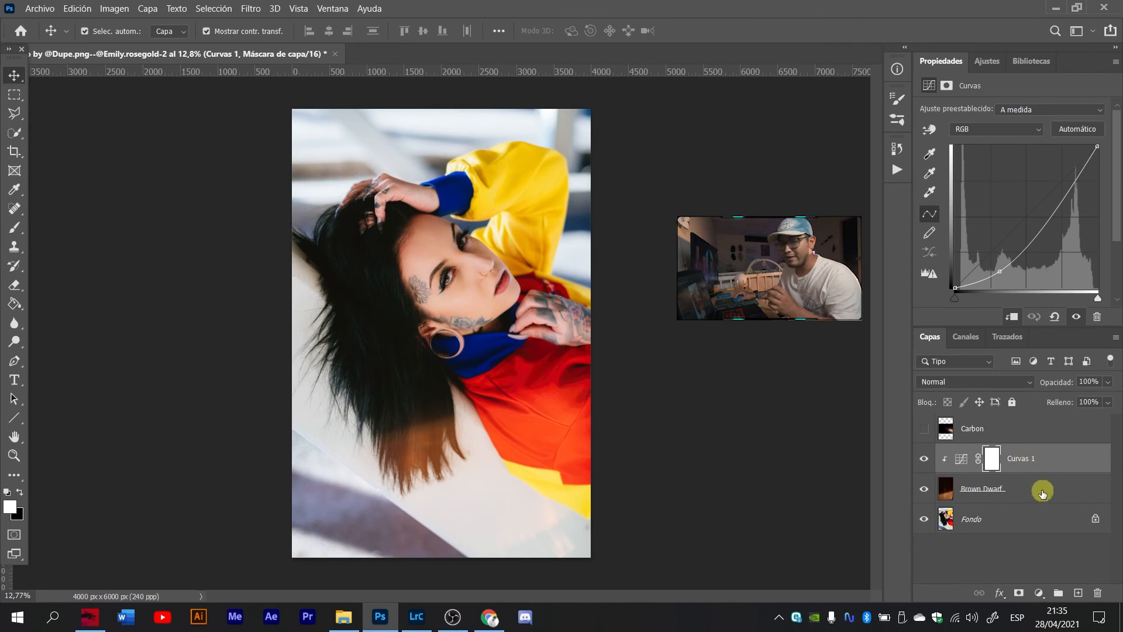
Compare the photo with the Curvas 1 adjustment hidden and shown.
{"action": "left_click", "coordinate": [923, 461]}
{"action": "left_click", "coordinate": [924, 461]}
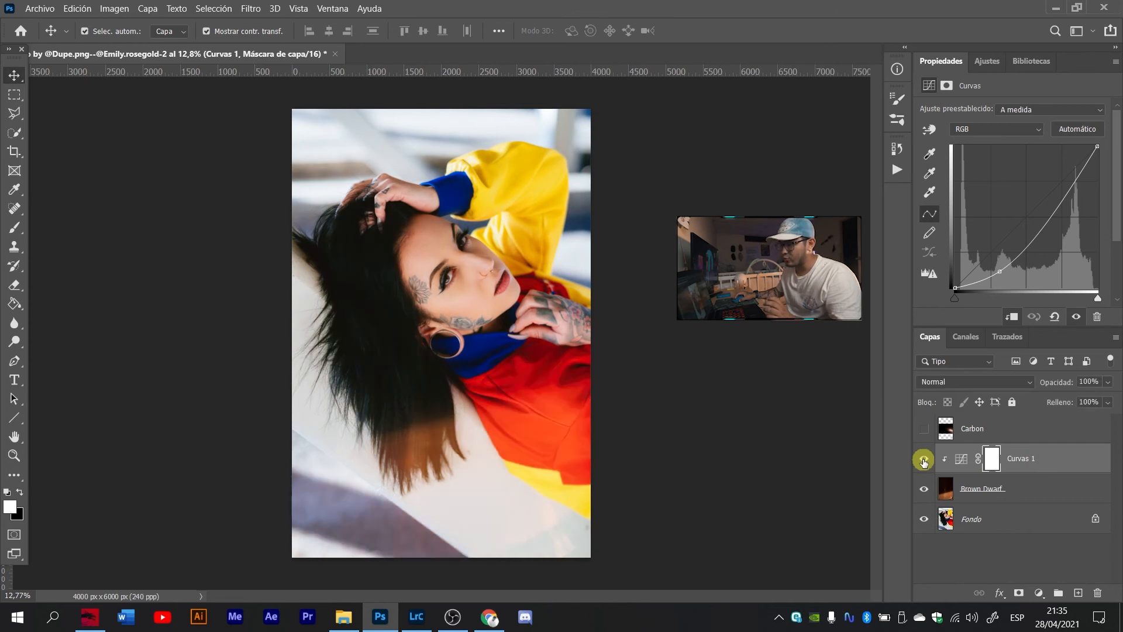
{"action": "left_click", "coordinate": [923, 461]}
{"action": "left_click", "coordinate": [923, 460]}
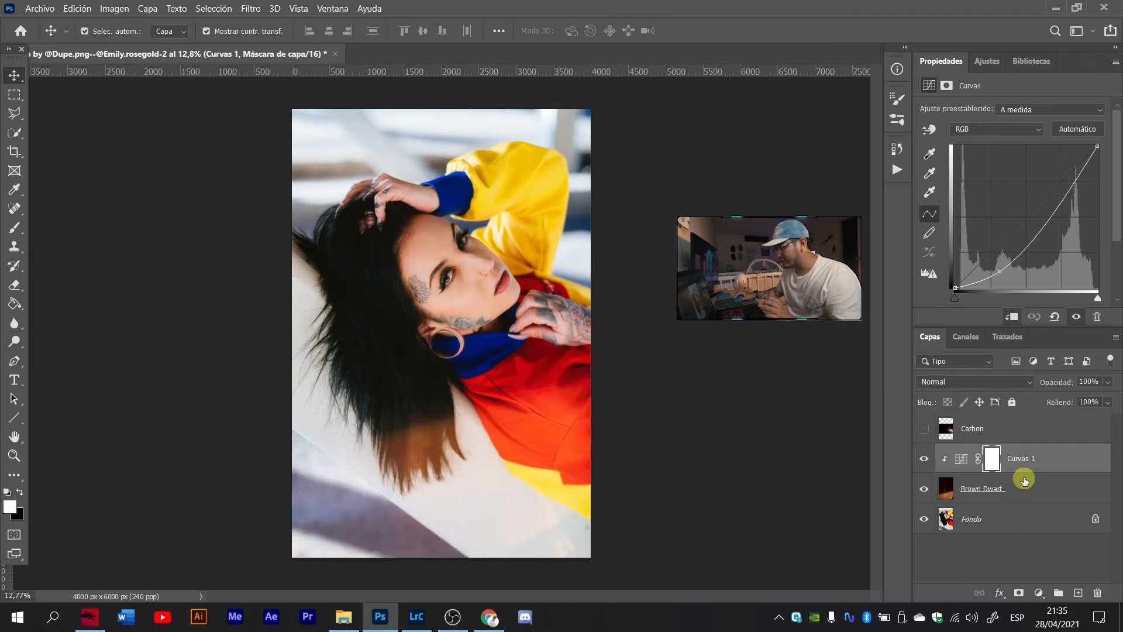
Move the lower point of the Curvas 1 RGB curve slightly up to soften the darkening.
{"action": "mouse_move", "coordinate": [999, 270]}
{"action": "left_mouse_down"}
{"action": "mouse_move", "coordinate": [992, 253]}
{"action": "mouse_move", "coordinate": [994, 268]}
{"action": "left_mouse_up"}
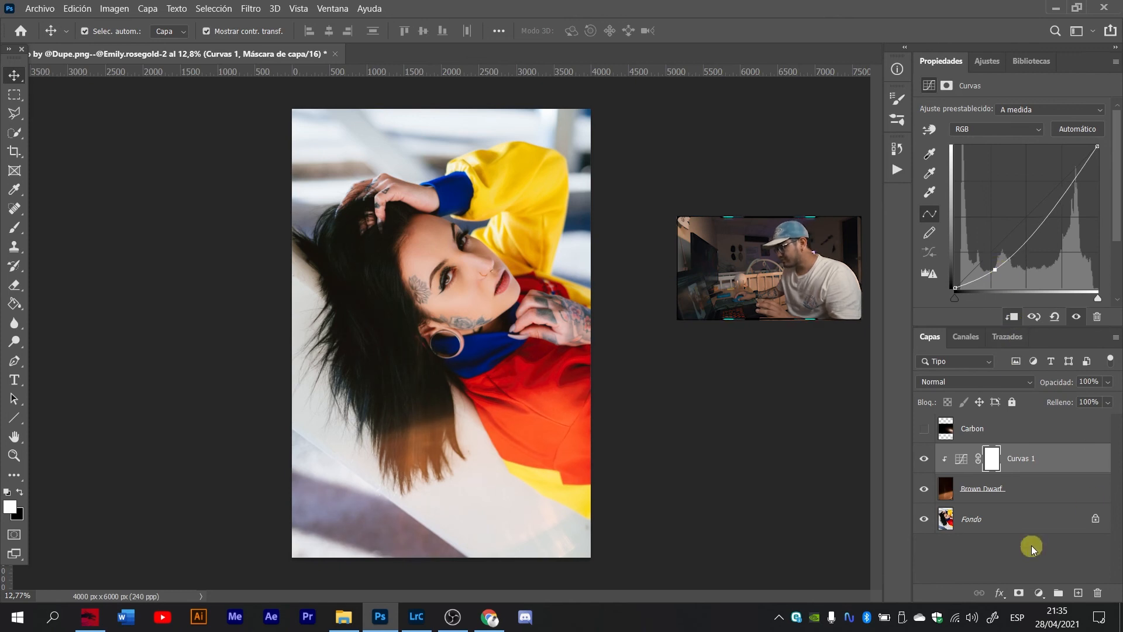
{"action": "left_click", "coordinate": [1013, 431]}
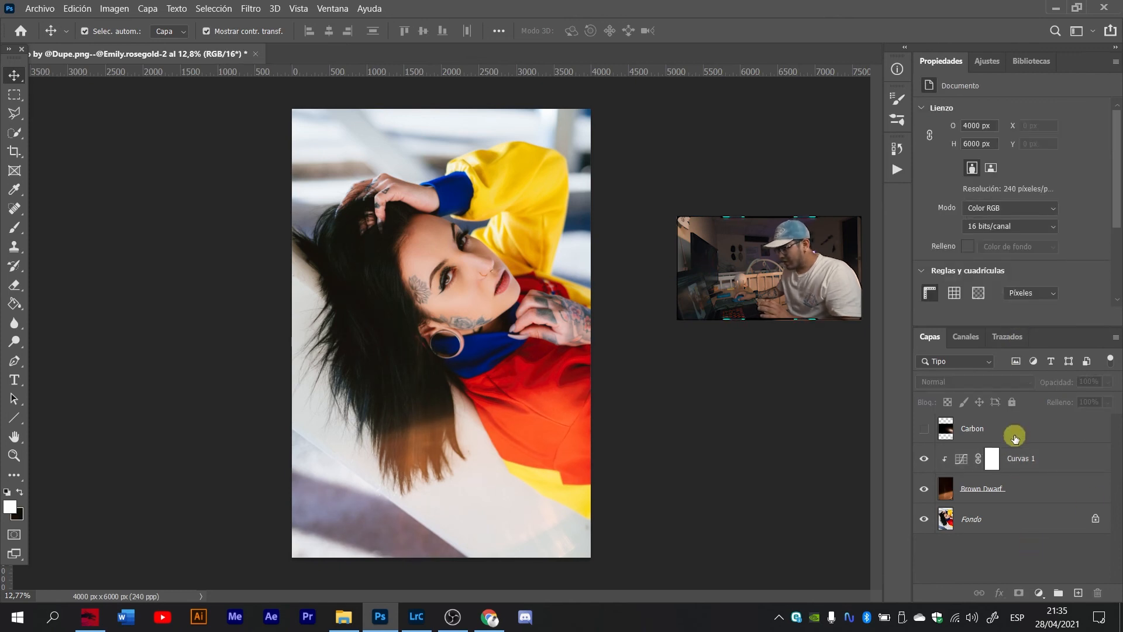
Show the Carbon layer, rotate it to about -126.9°, scale it to 132.9%, and place its glow over the photo's upper-left corner.
{"action": "left_click", "coordinate": [924, 432]}
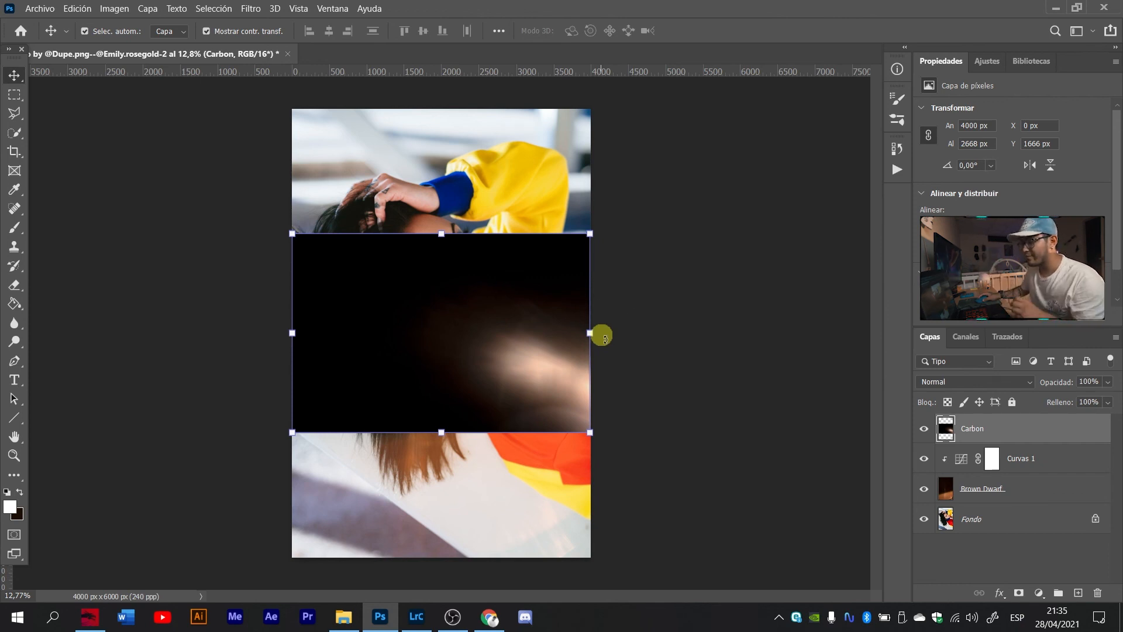
{"action": "left_click_drag", "start_coordinate": [600, 333], "coordinate": [316, 170]}
{"action": "left_click_drag", "start_coordinate": [426, 281], "coordinate": [326, 205]}
{"action": "left_click_drag", "start_coordinate": [507, 316], "coordinate": [619, 353]}
{"action": "left_click_drag", "start_coordinate": [447, 263], "coordinate": [385, 304]}
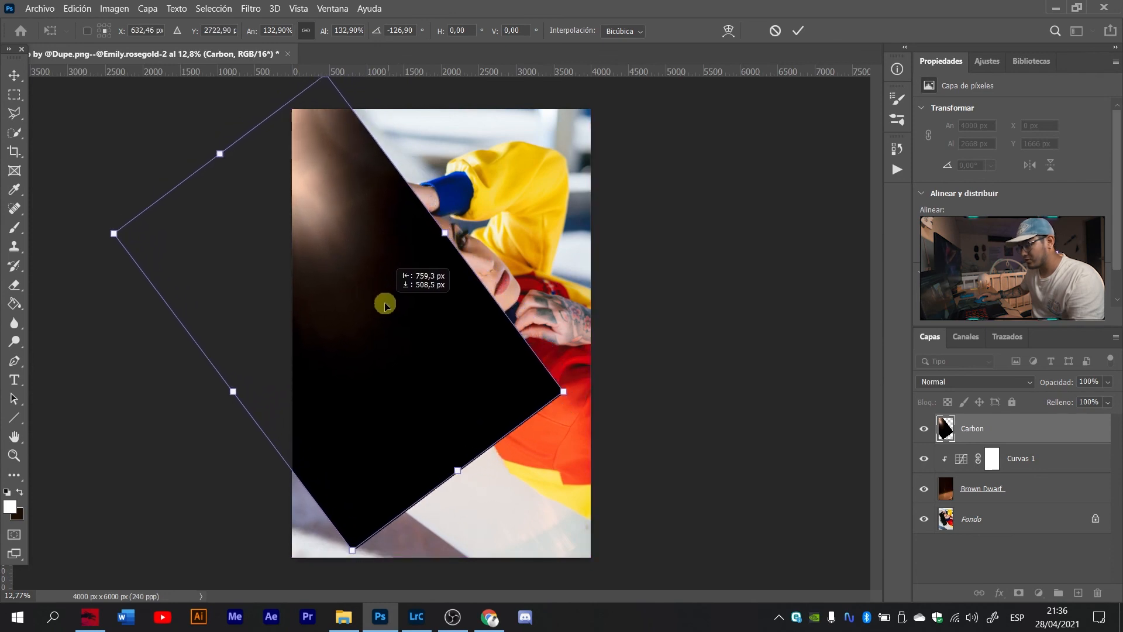
{"action": "key", "text": "Return"}
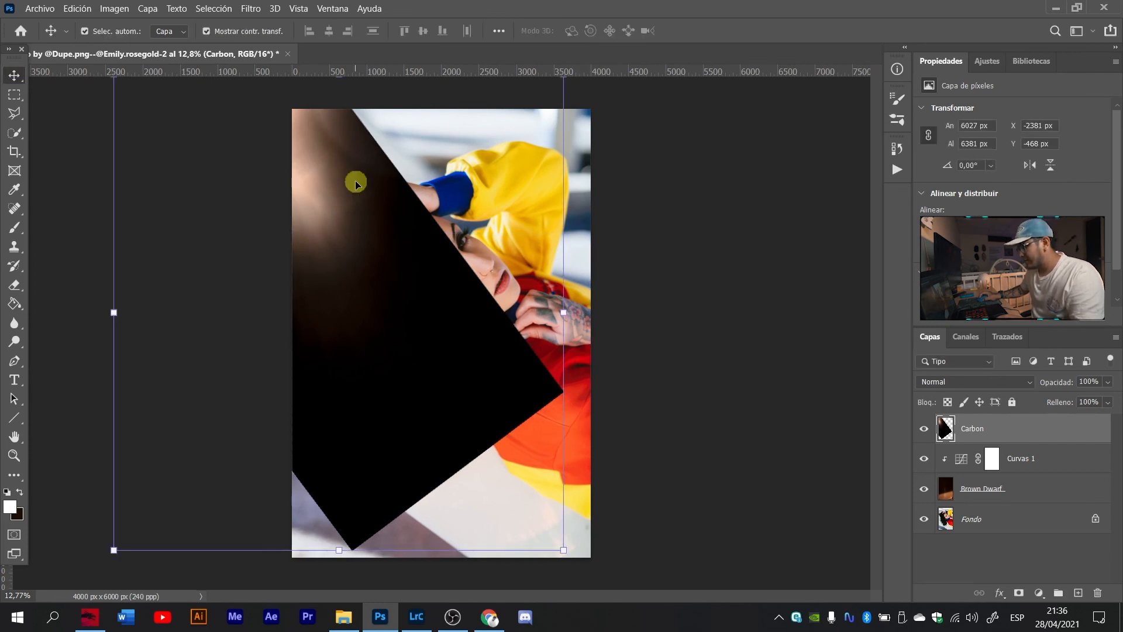
Set Carbon's blend mode to Trama and compare the photo with the layer hidden and shown.
{"action": "left_click", "coordinate": [983, 383]}
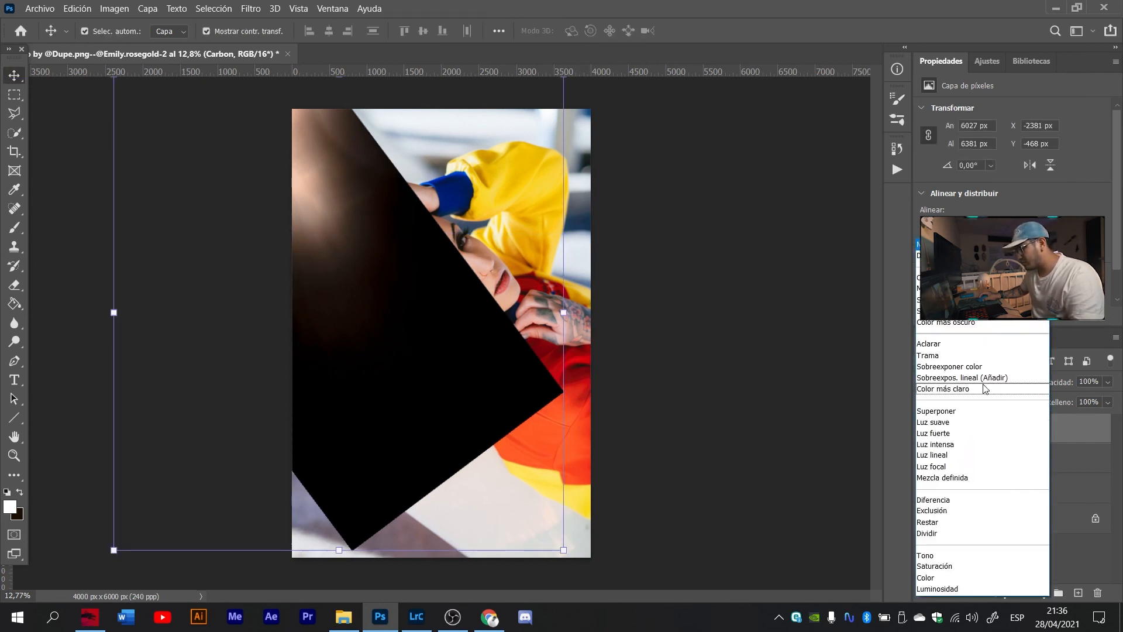
{"action": "left_click", "coordinate": [942, 356]}
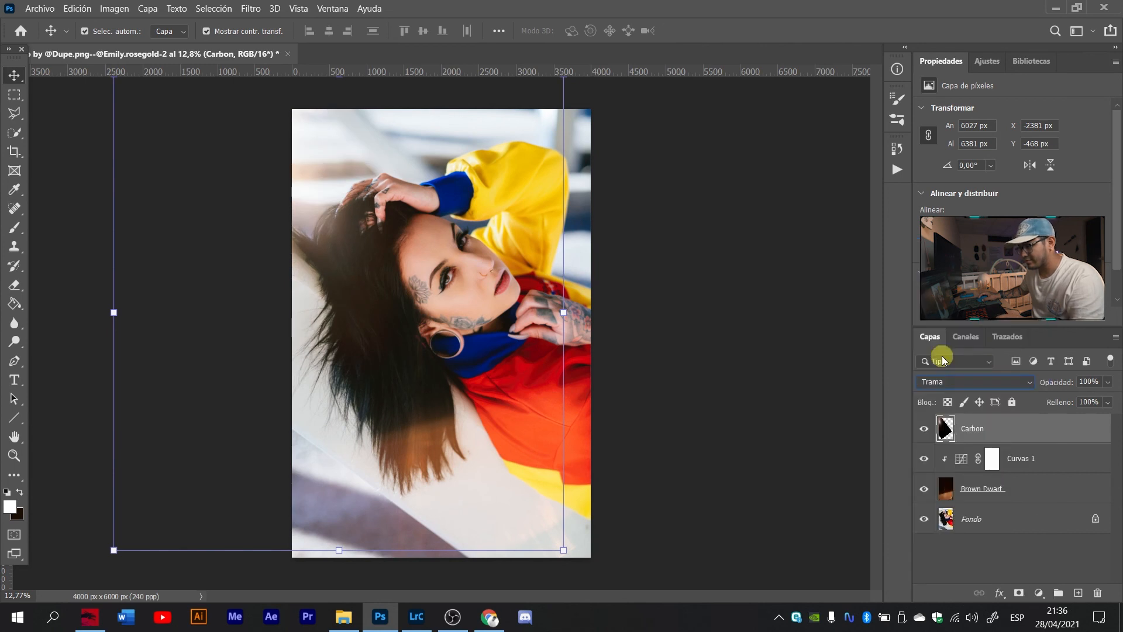
{"action": "left_click", "coordinate": [923, 431]}
{"action": "left_click", "coordinate": [923, 431]}
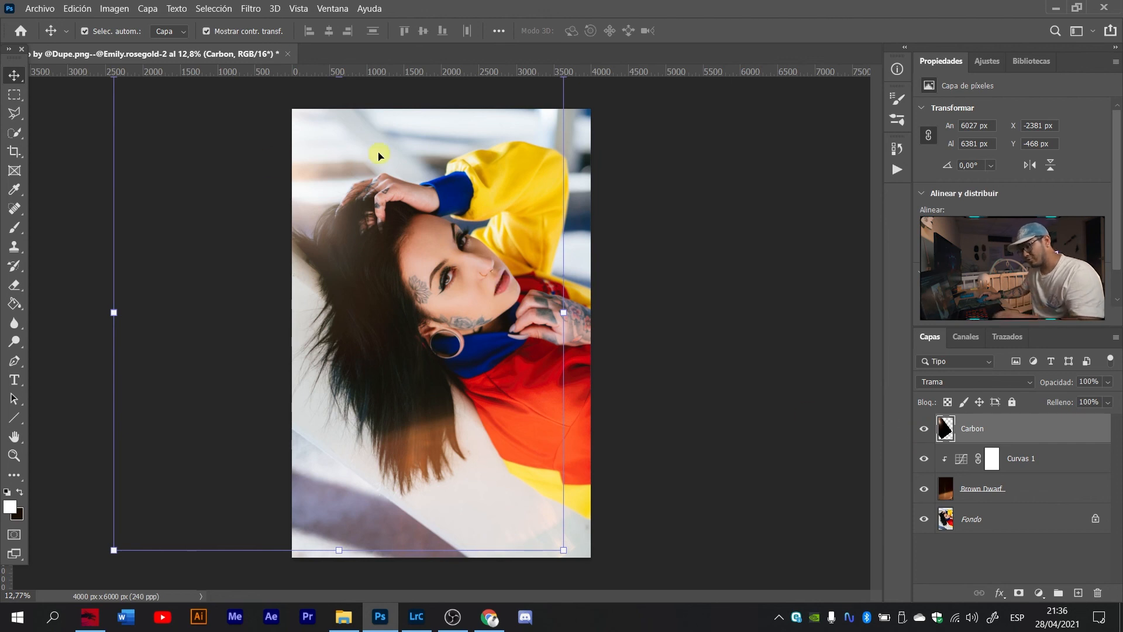
{"action": "left_click", "coordinate": [1028, 556]}
Add a Curves adjustment above Carbon and move the RGB curve's black point inward to deepen the shadows.
{"action": "left_click", "coordinate": [1004, 432]}
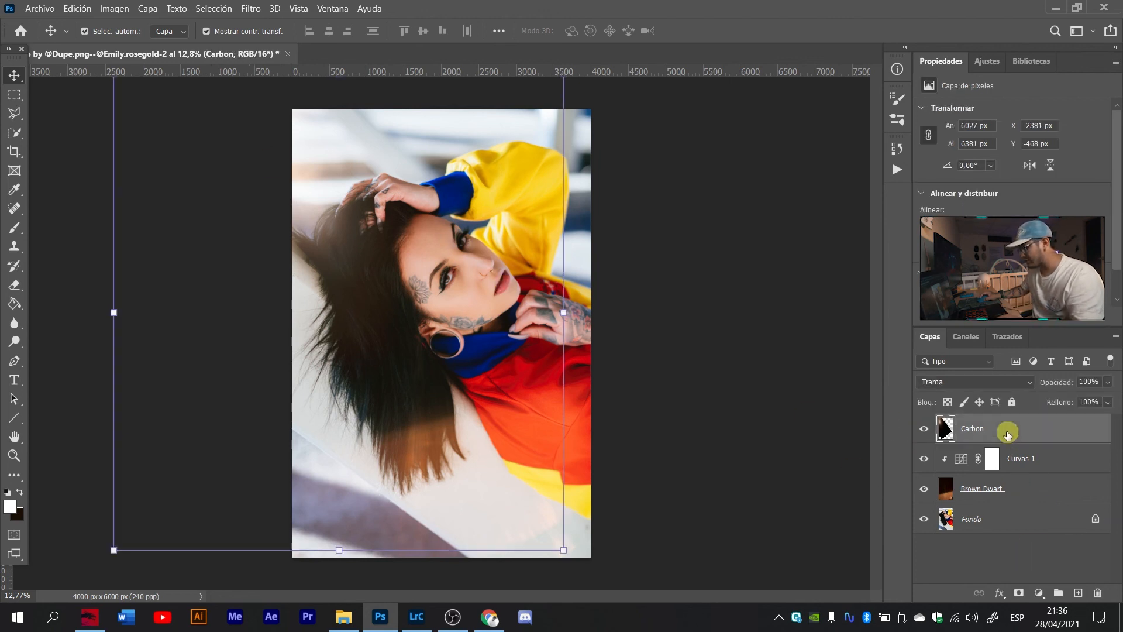
{"action": "left_click", "coordinate": [1038, 593]}
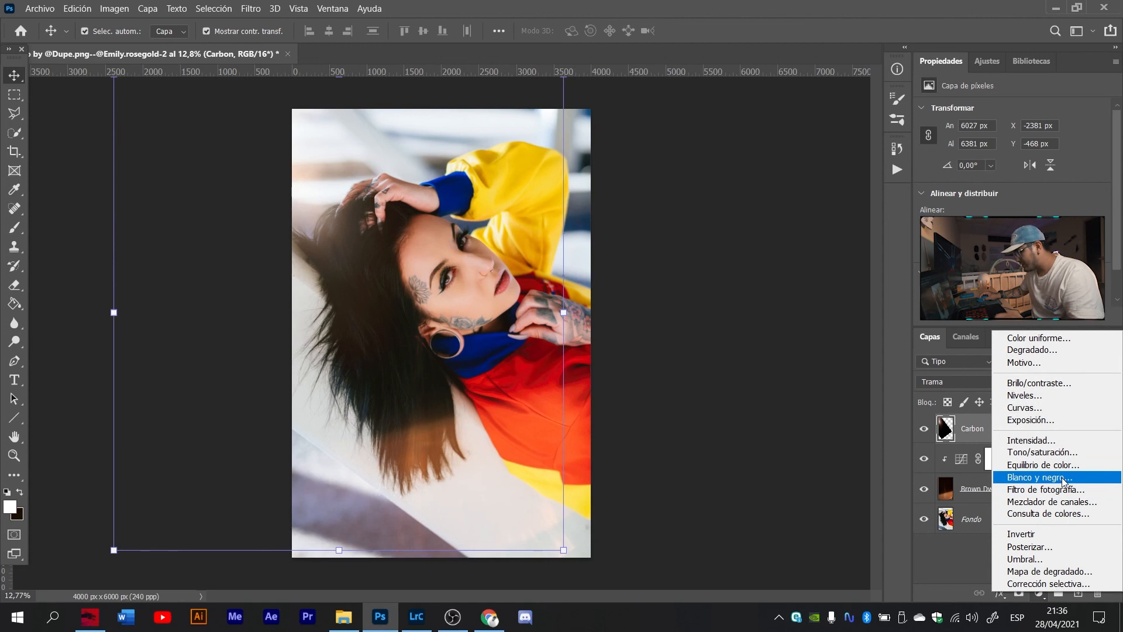
{"action": "left_click", "coordinate": [1048, 409]}
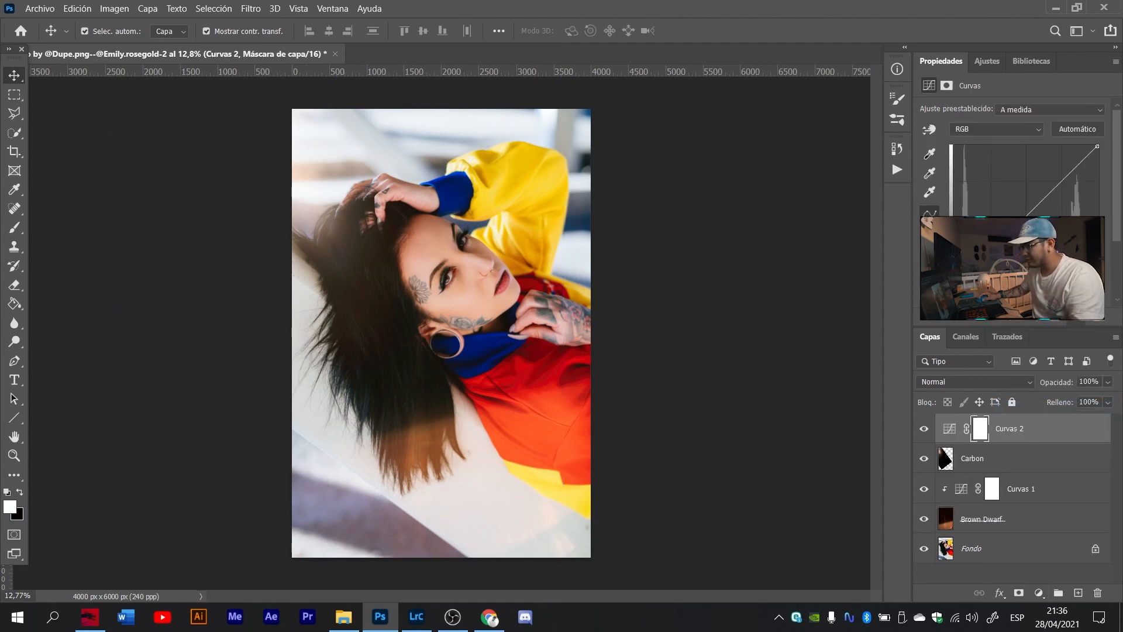
{"action": "left_click_drag", "start_coordinate": [954, 290], "coordinate": [983, 290]}
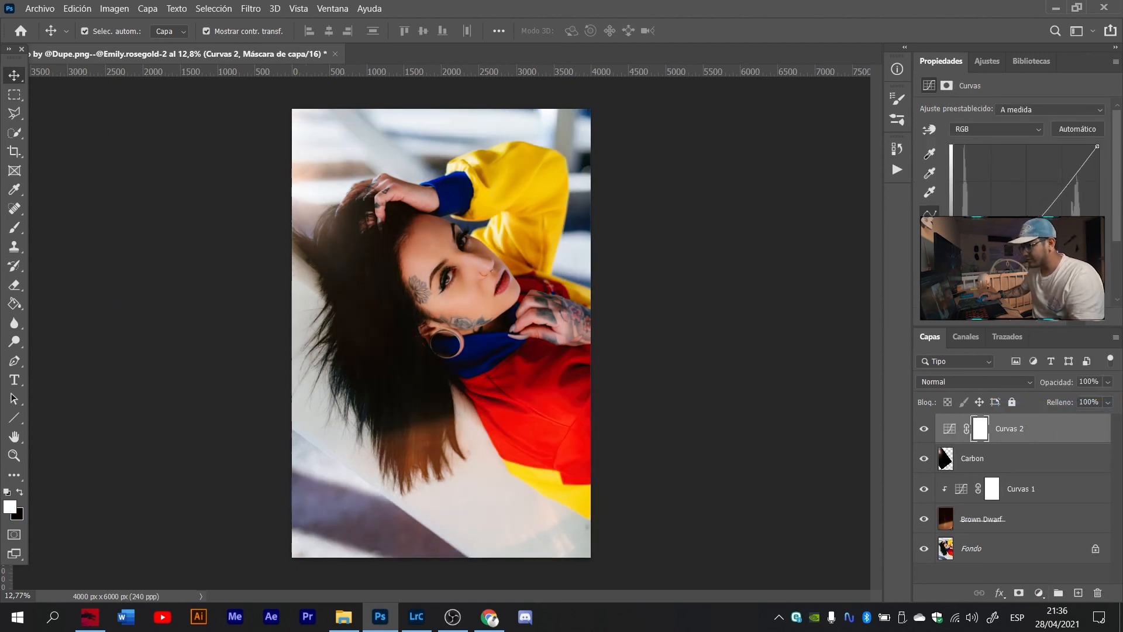
Clip the Curvas 2 adjustment to the Carbon layer so it affects only that light leak.
{"action": "left_click", "coordinate": [1029, 459], "text": "shift"}
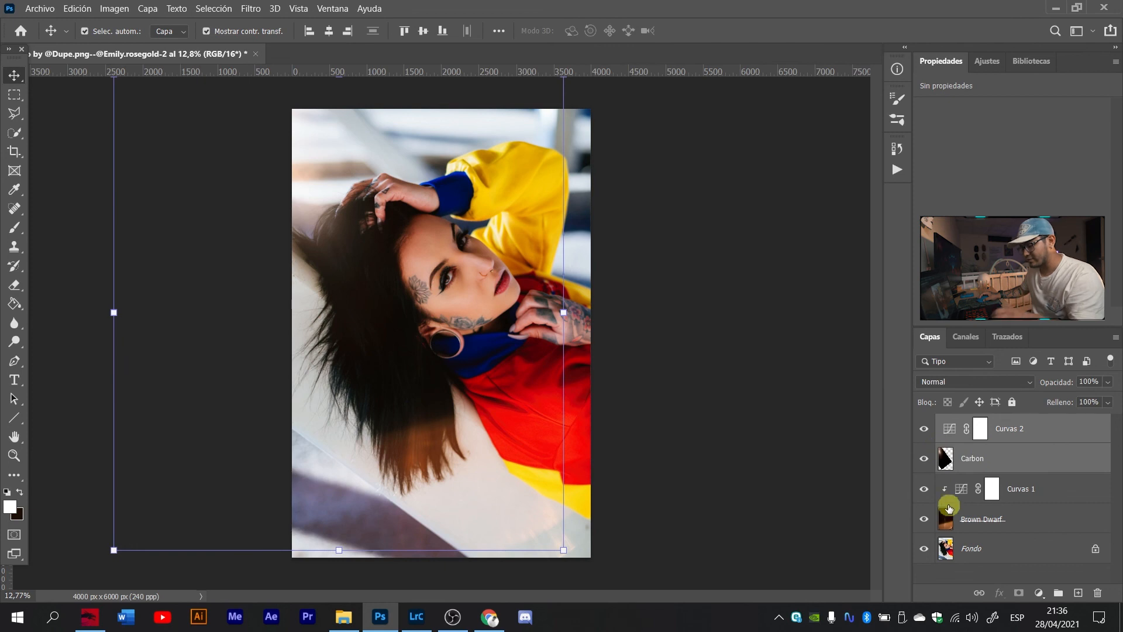
{"action": "left_click", "coordinate": [1041, 443], "text": "alt"}
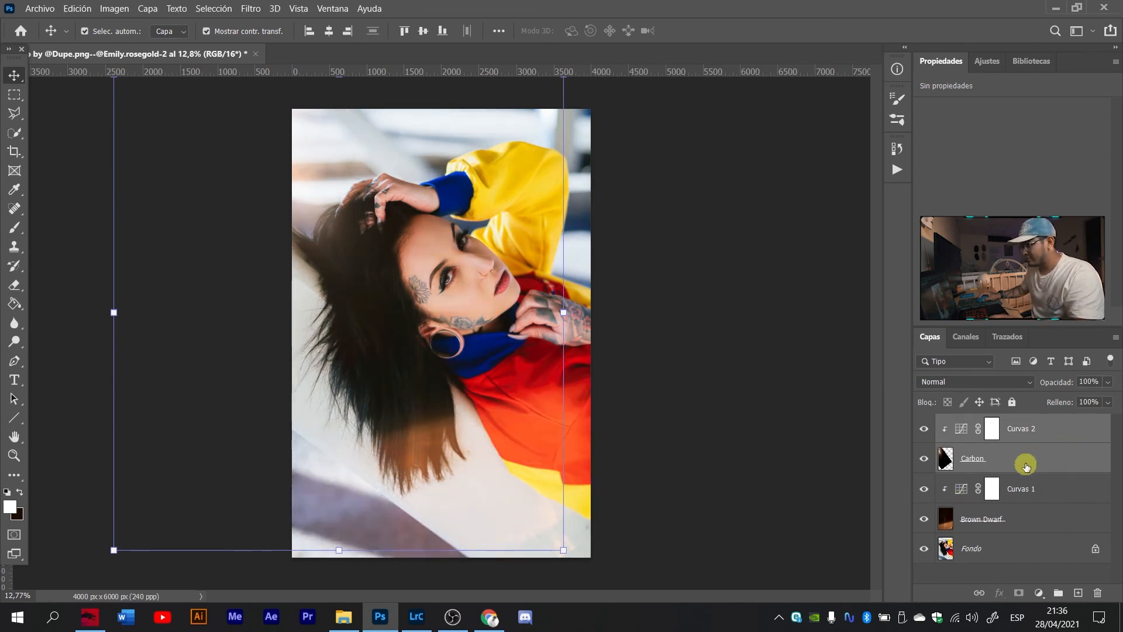
{"action": "left_click", "coordinate": [1037, 439]}
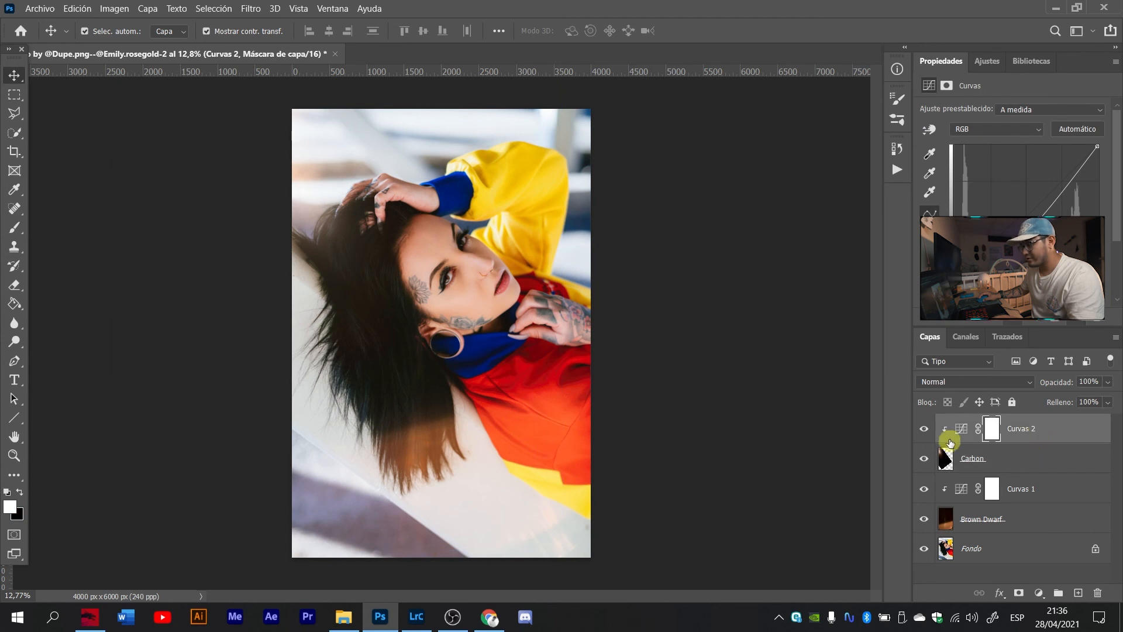
Compare the photo with the Curvas 2 adjustment hidden and shown.
{"action": "left_click", "coordinate": [925, 430]}
{"action": "left_click", "coordinate": [925, 430]}
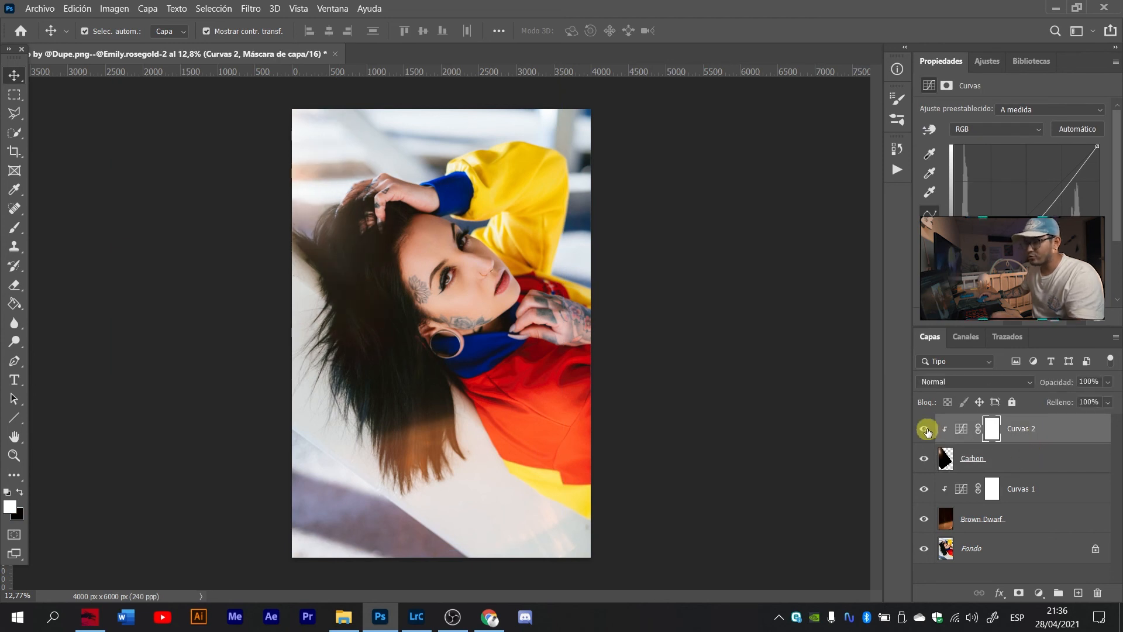
{"action": "left_click", "coordinate": [925, 430]}
{"action": "left_click", "coordinate": [926, 430]}
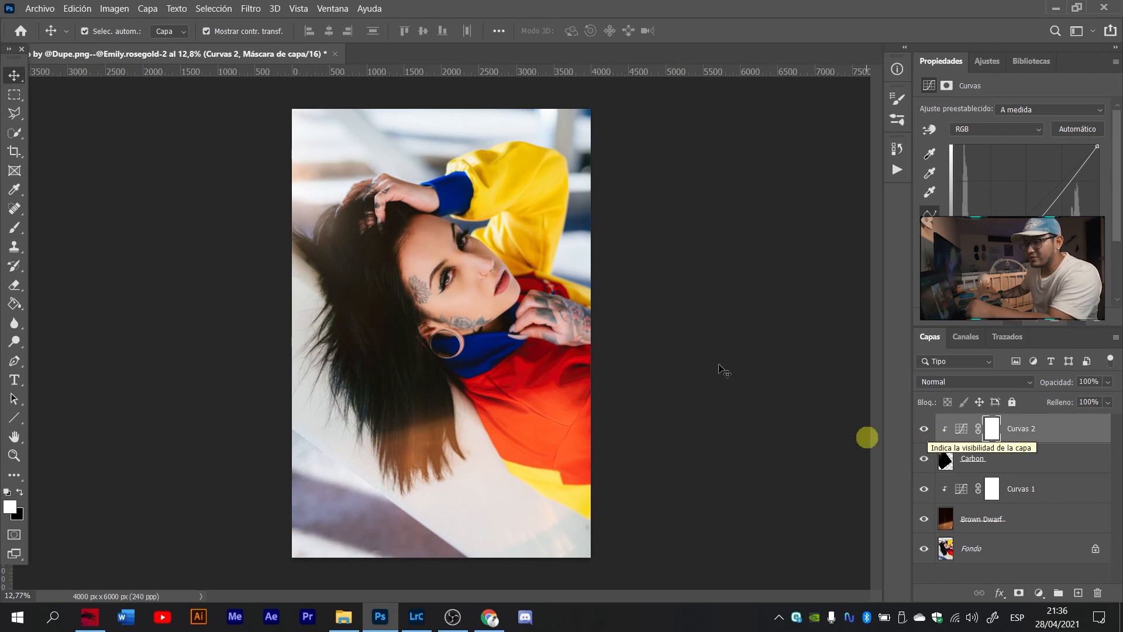
{"action": "left_click", "coordinate": [623, 355]}
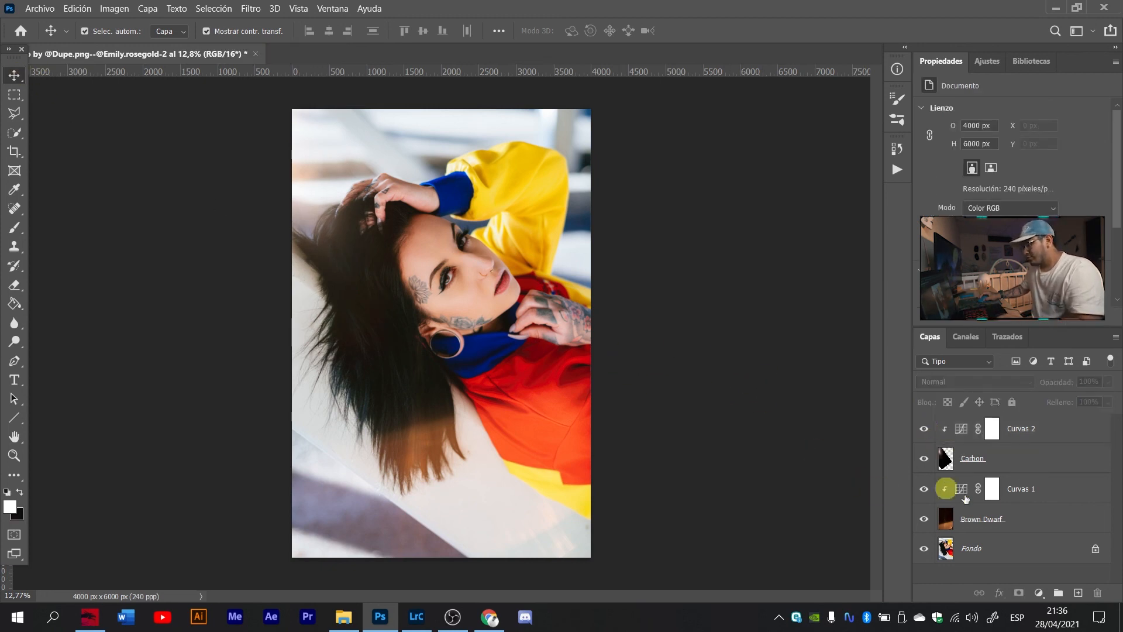
Duplicate the Fondo layer and merge the copy with all light-leak and Curves layers above it into one layer.
{"action": "left_click", "coordinate": [1018, 545]}
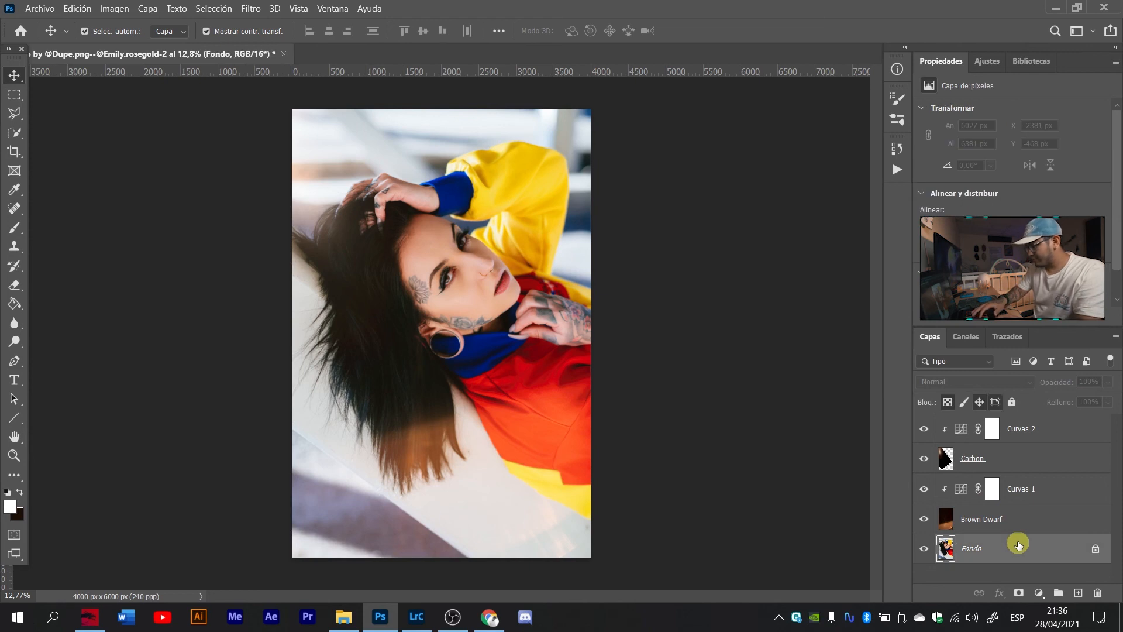
{"action": "key", "text": "ctrl+j"}
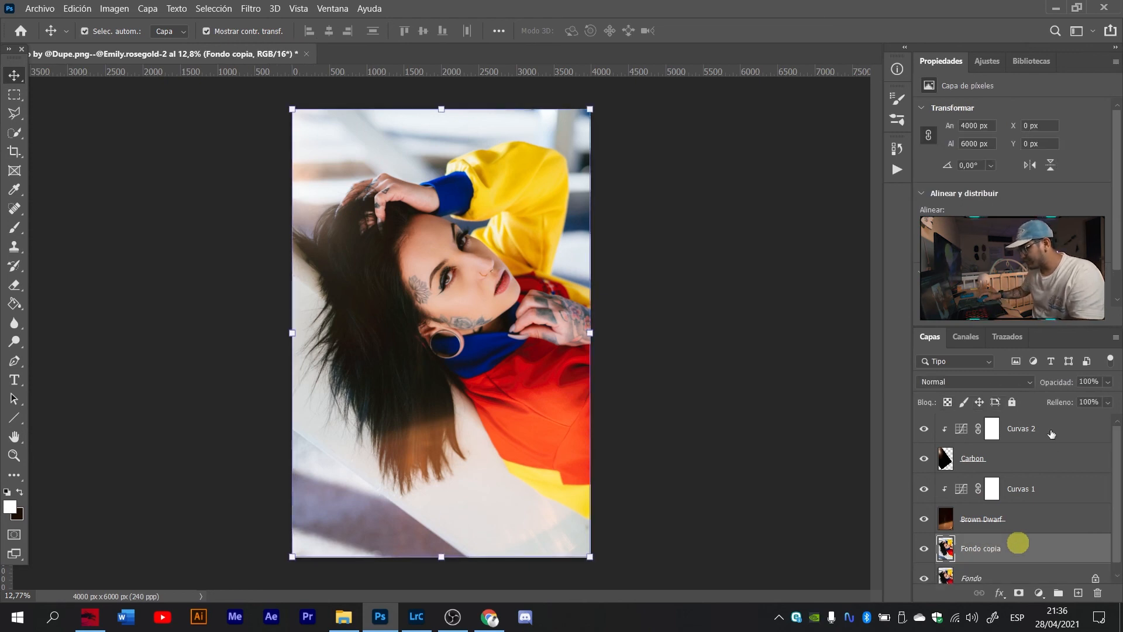
{"action": "right_click", "coordinate": [1051, 433]}
{"action": "left_click", "coordinate": [910, 419]}
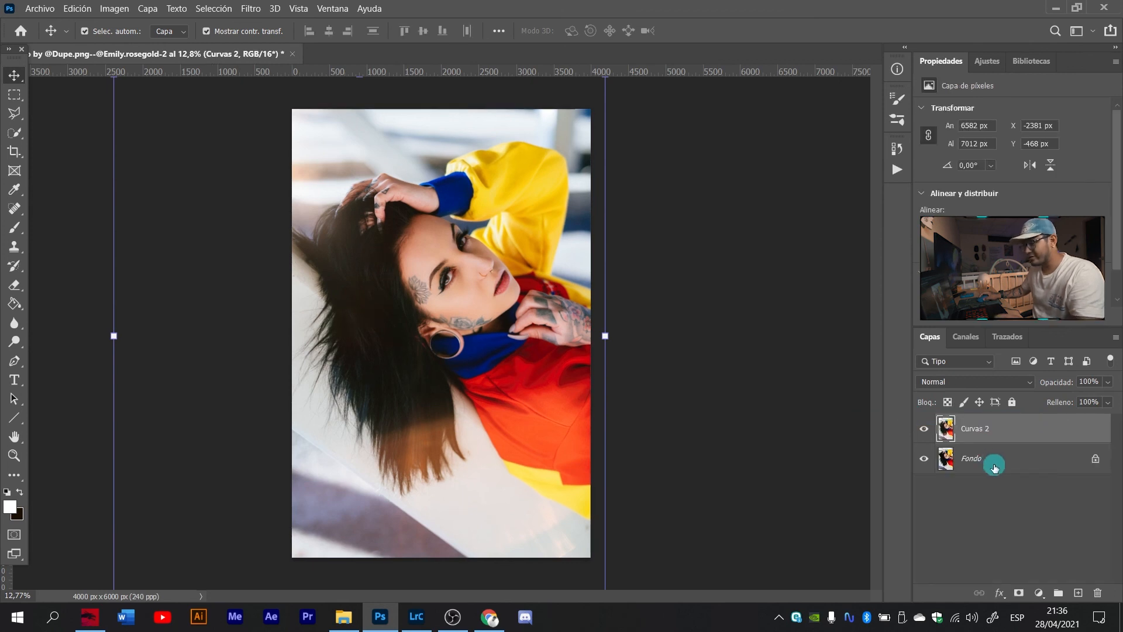
{"action": "left_click", "coordinate": [743, 434]}
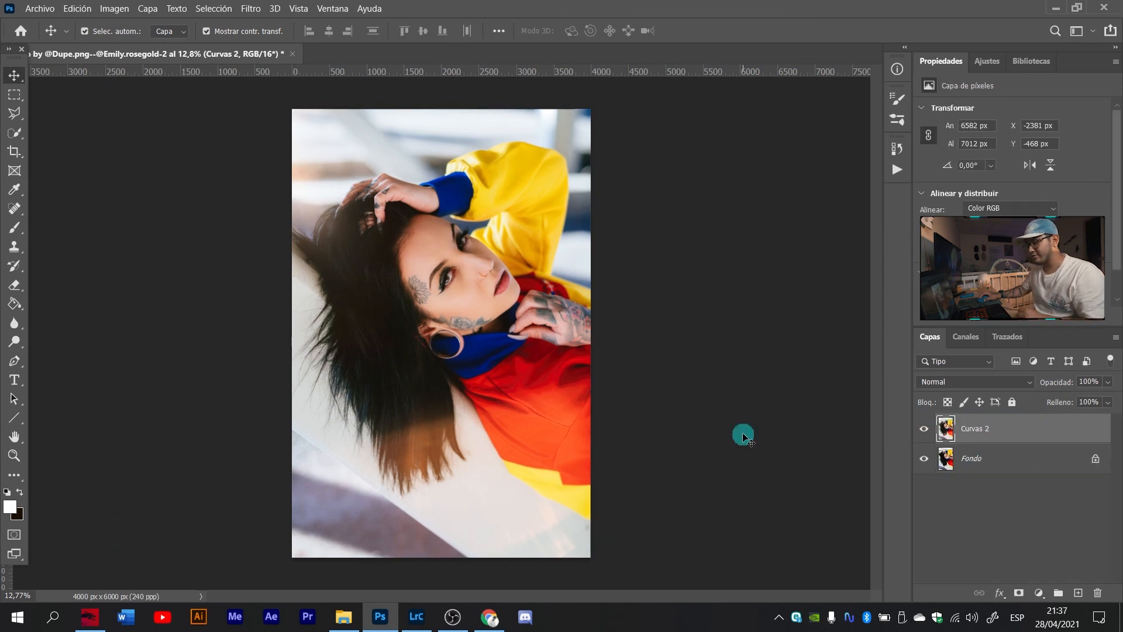
Compare the merged Curvas 2 layer hidden and shown against the Fondo layer.
{"action": "left_click", "coordinate": [923, 431]}
{"action": "left_click", "coordinate": [923, 430]}
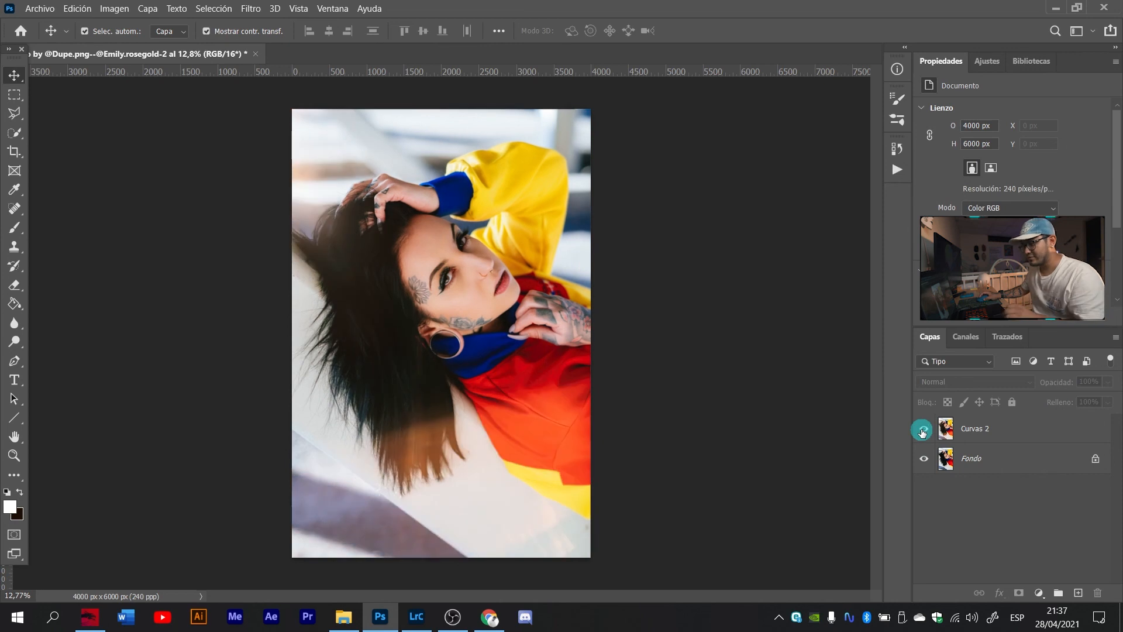
{"action": "scroll", "coordinate": [471, 373], "scroll_direction": "up", "scroll_amount": 1}
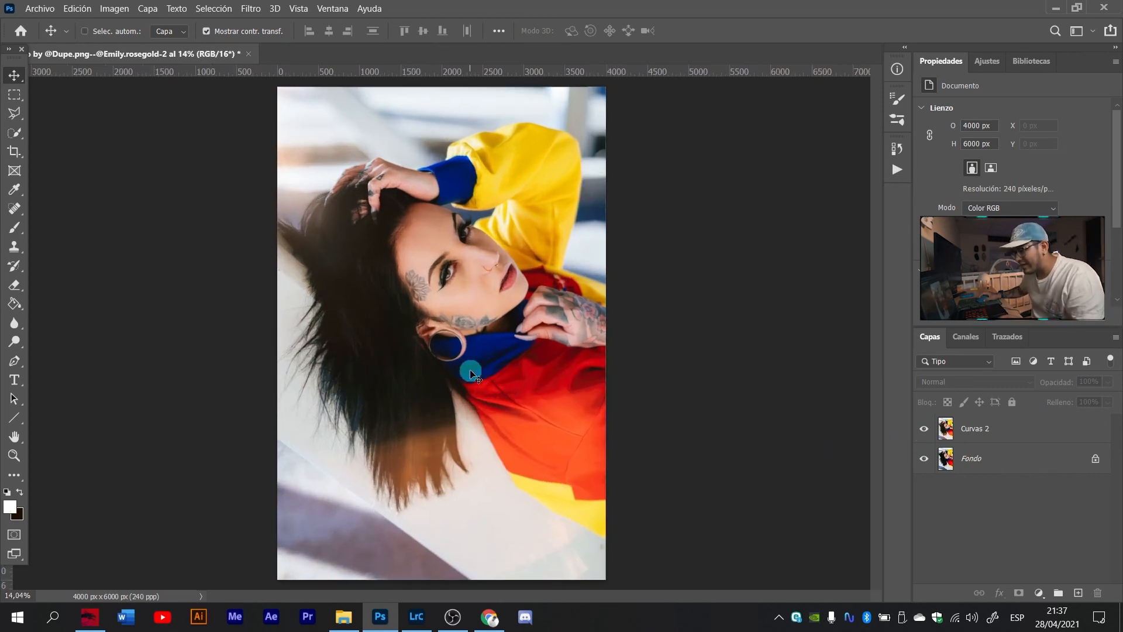
Save the retouched portrait and switch to Lightroom Classic.
{"action": "key", "text": "ctrl+s"}
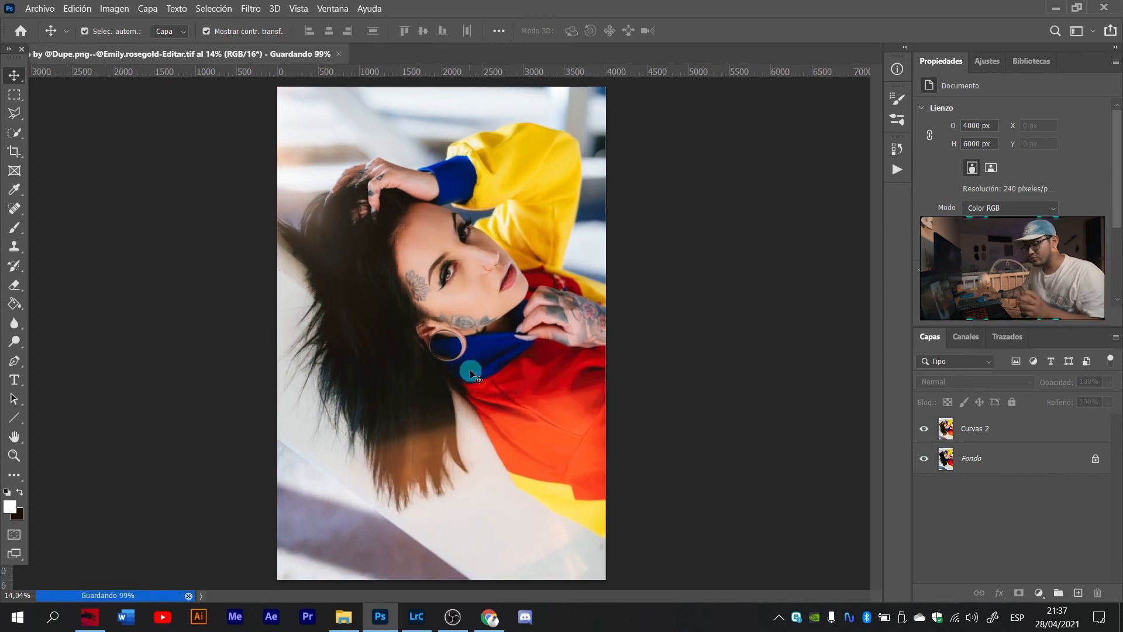
{"action": "mouse_move", "coordinate": [414, 623]}
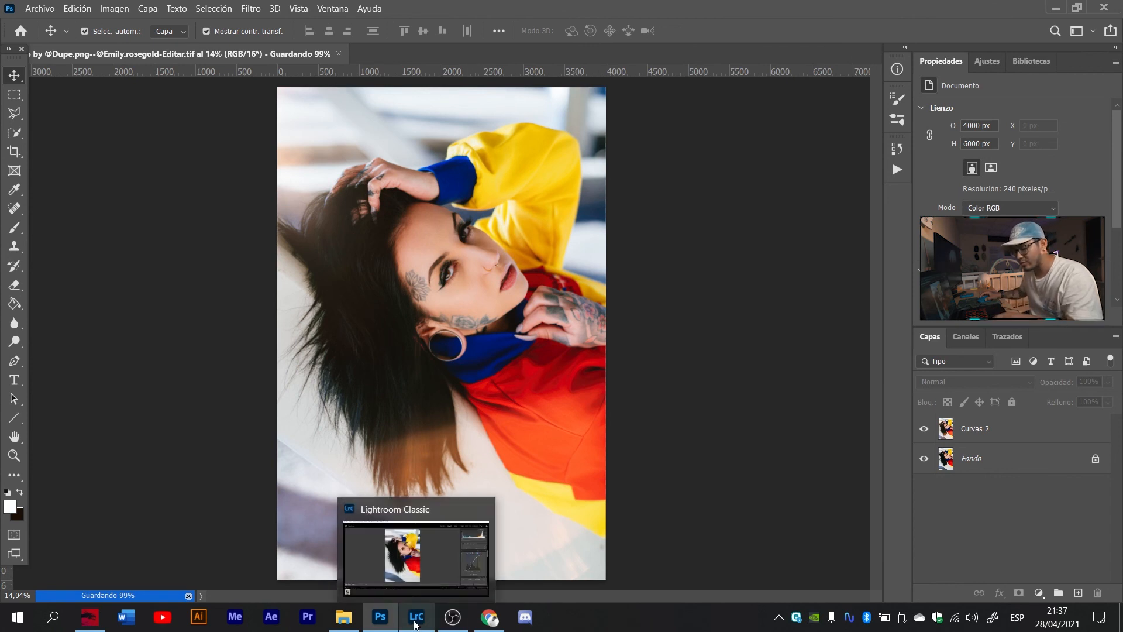
{"action": "left_click", "coordinate": [415, 624]}
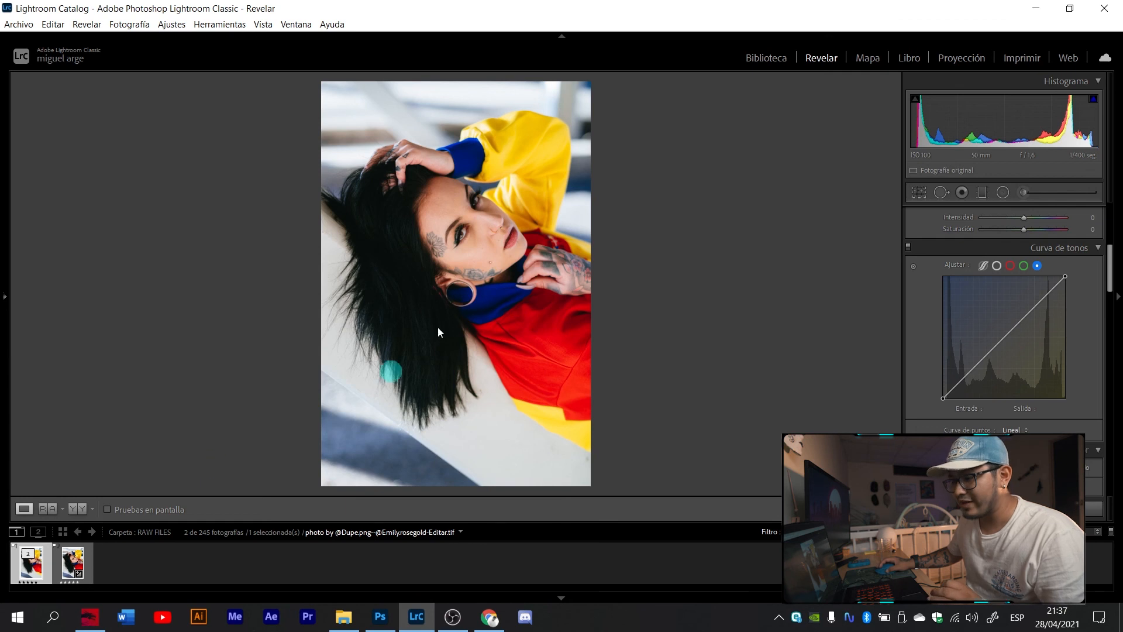
Compare the edited TIF with the original RAW portrait in the Develop view.
{"action": "left_click", "coordinate": [67, 573]}
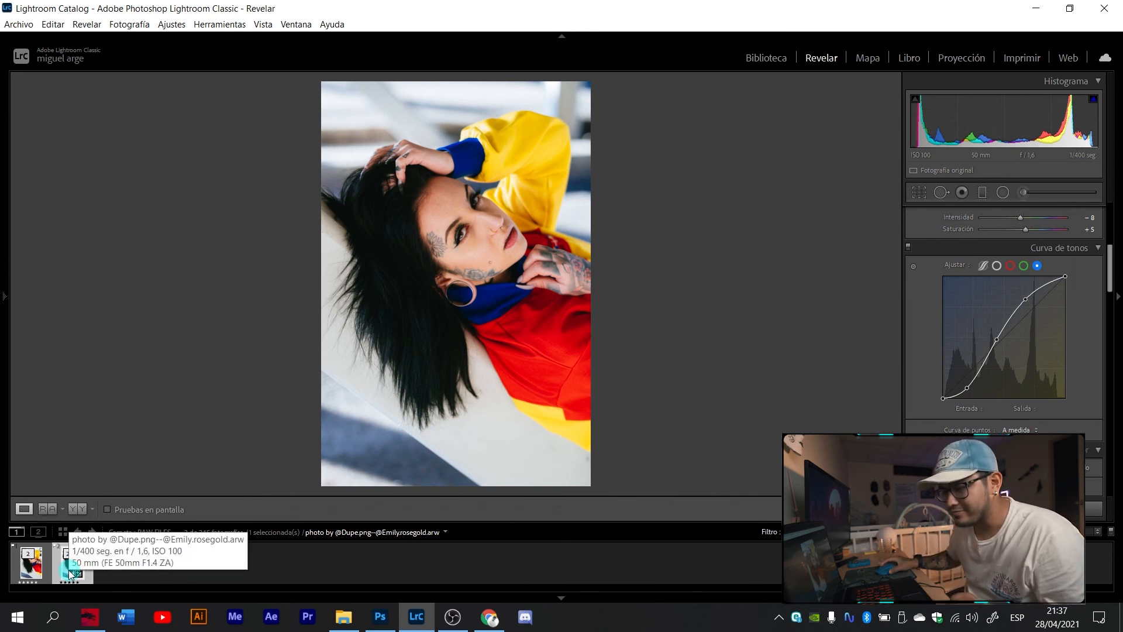
{"action": "left_click", "coordinate": [33, 570]}
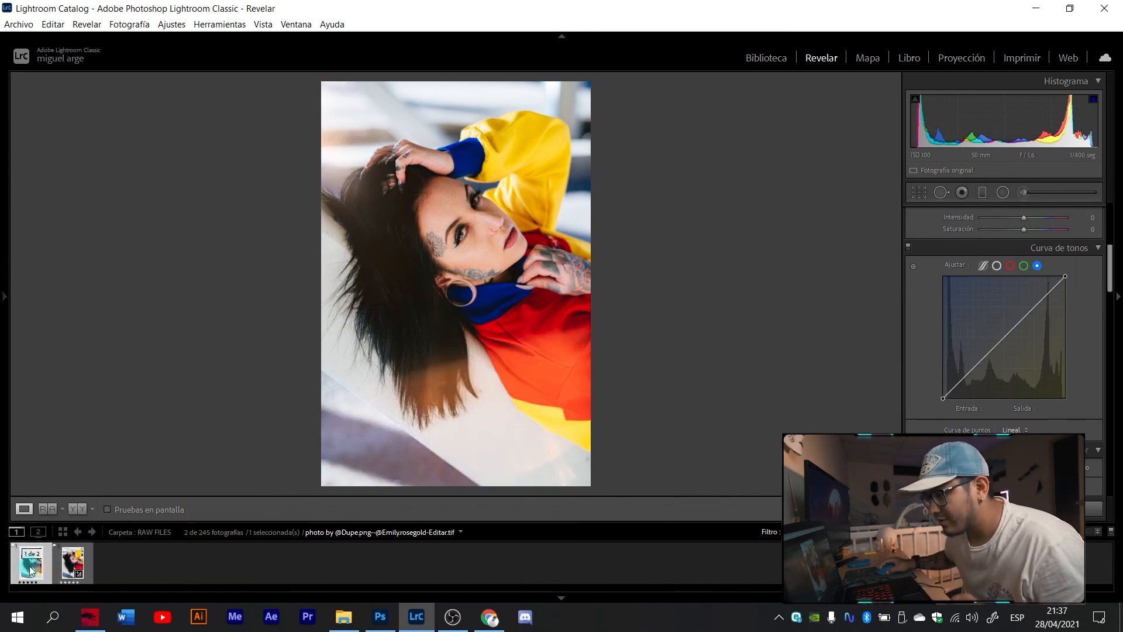
{"action": "left_click", "coordinate": [75, 571]}
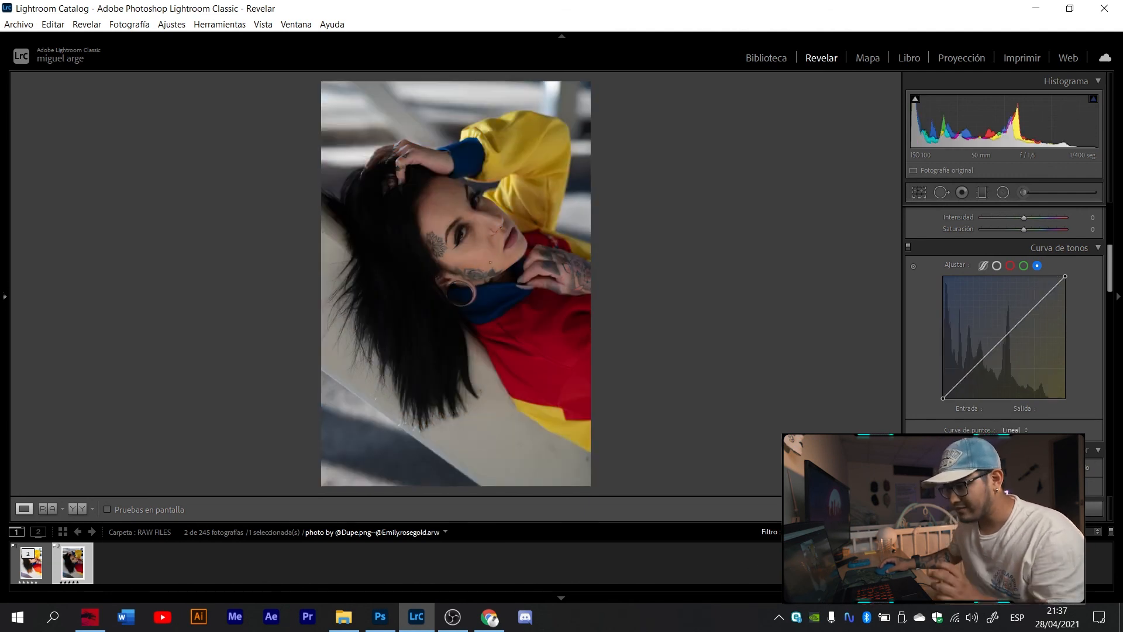
{"action": "left_click", "coordinate": [29, 579]}
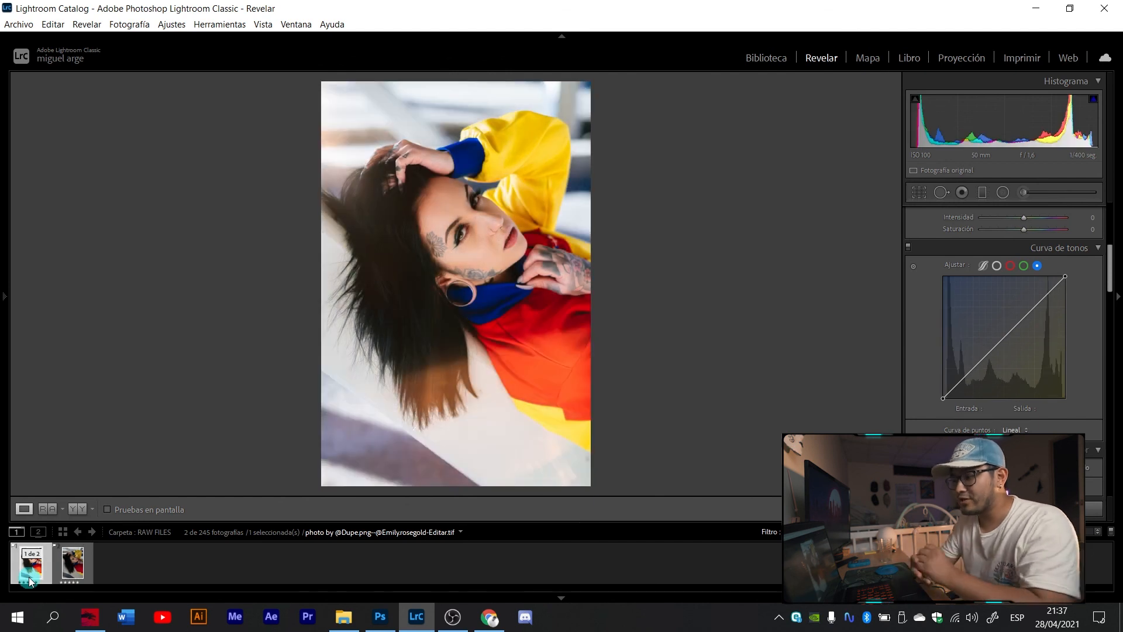